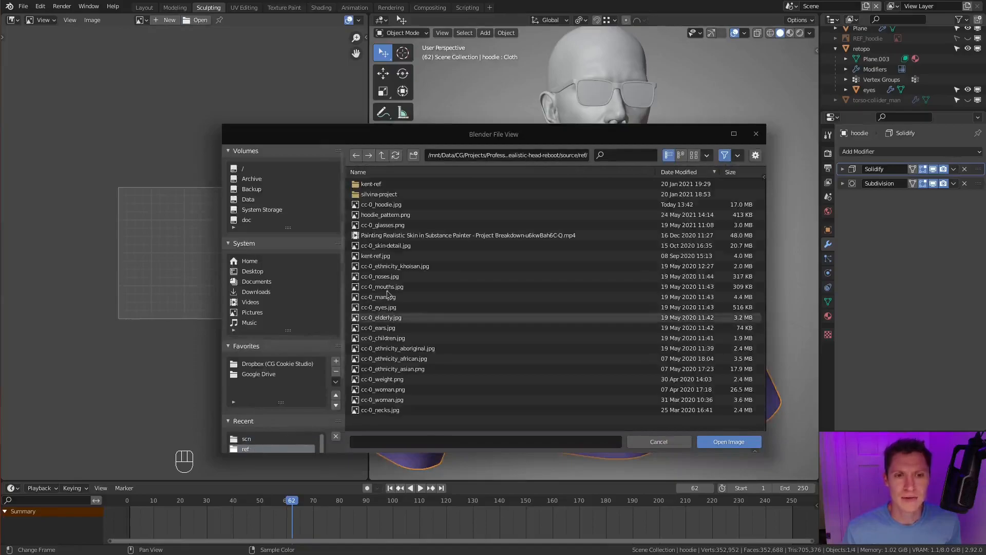
- Load cc-0_hoodie.jpg into the image editor and maximize that editor to show the whole reference collage
double_click(372, 206)
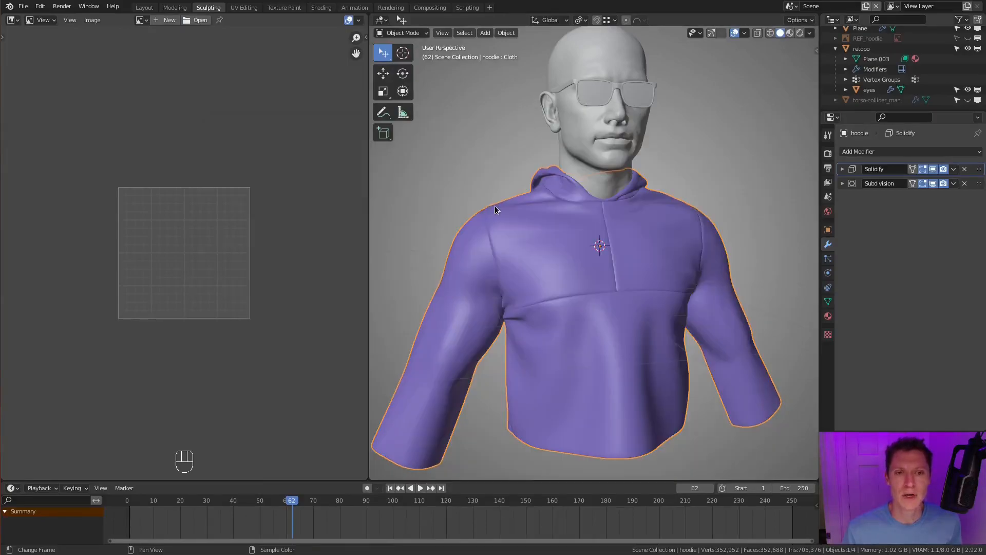
key(ctrl+space)
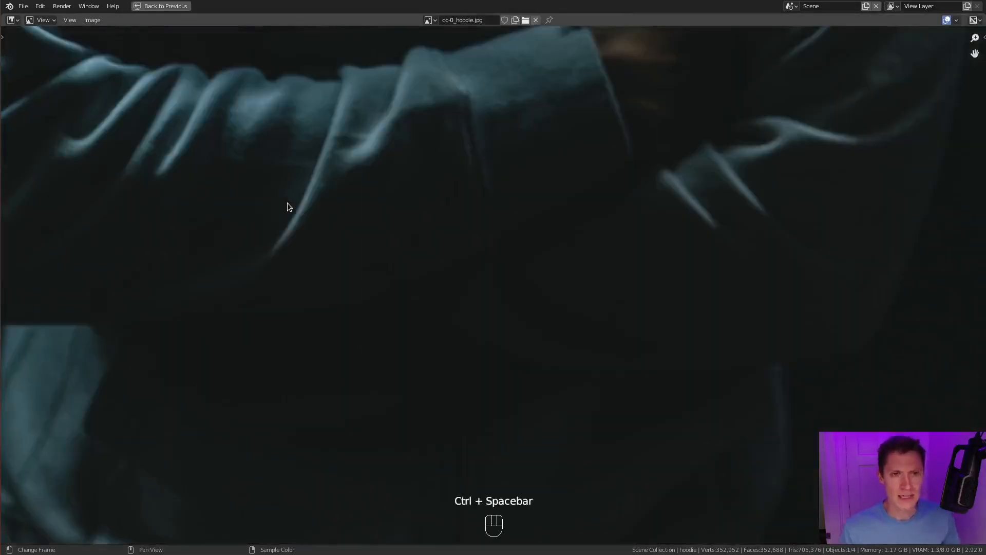
scroll(399, 228, down, 8)
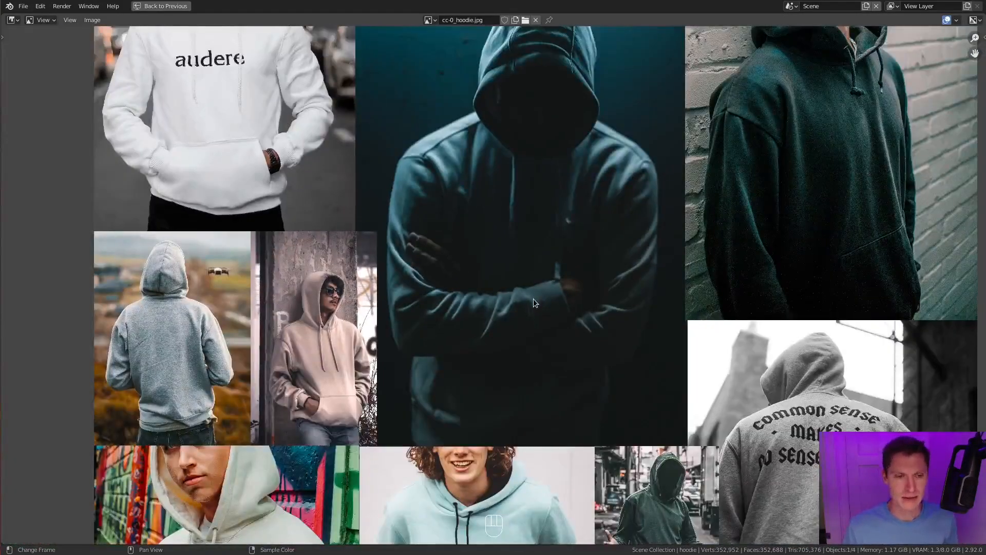
- Examine the white "audere" hoodie reference, focusing on its neckline, shoulder seams and sleeve folds
middle_drag(497, 192, 539, 251)
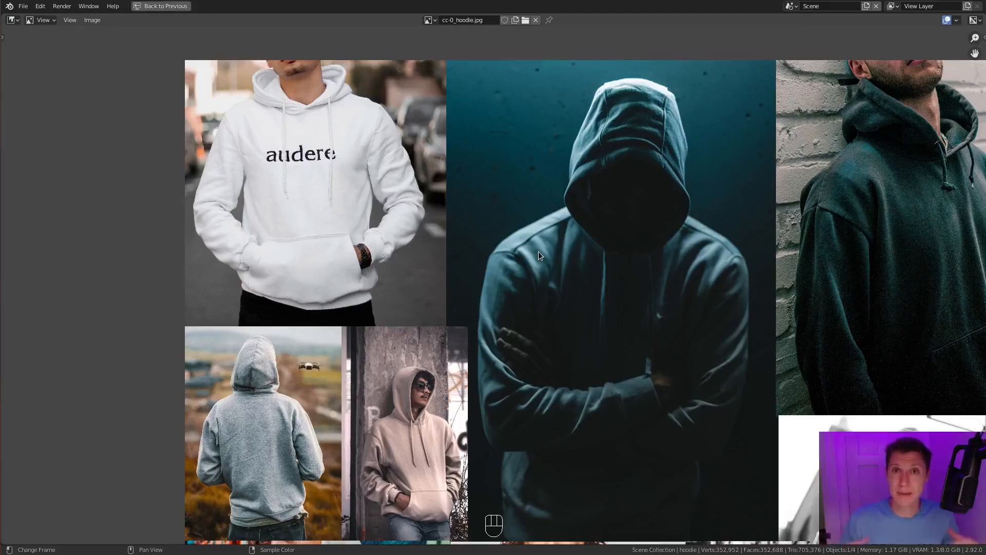
middle_drag(538, 251, 514, 261)
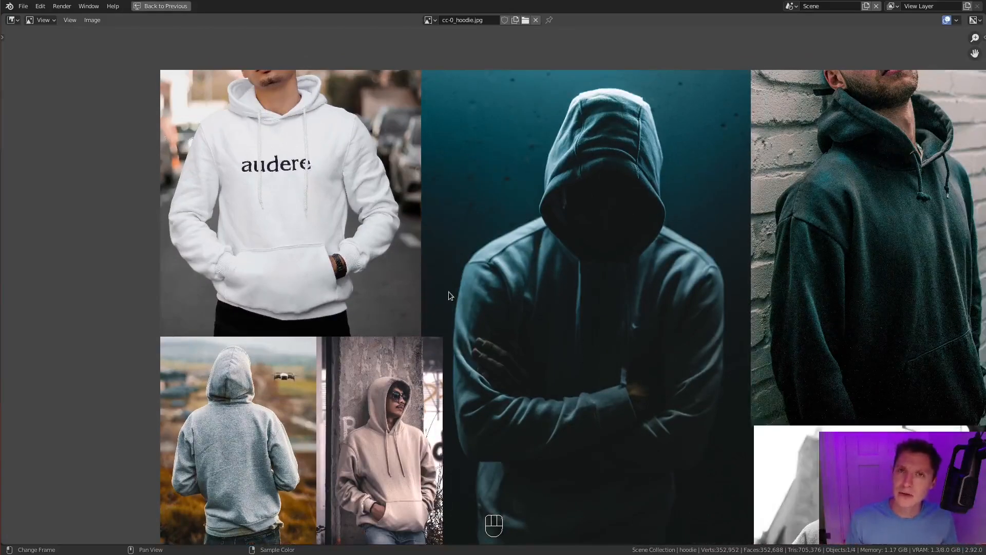
middle_drag(327, 191, 421, 289)
scroll(384, 245, up, 2)
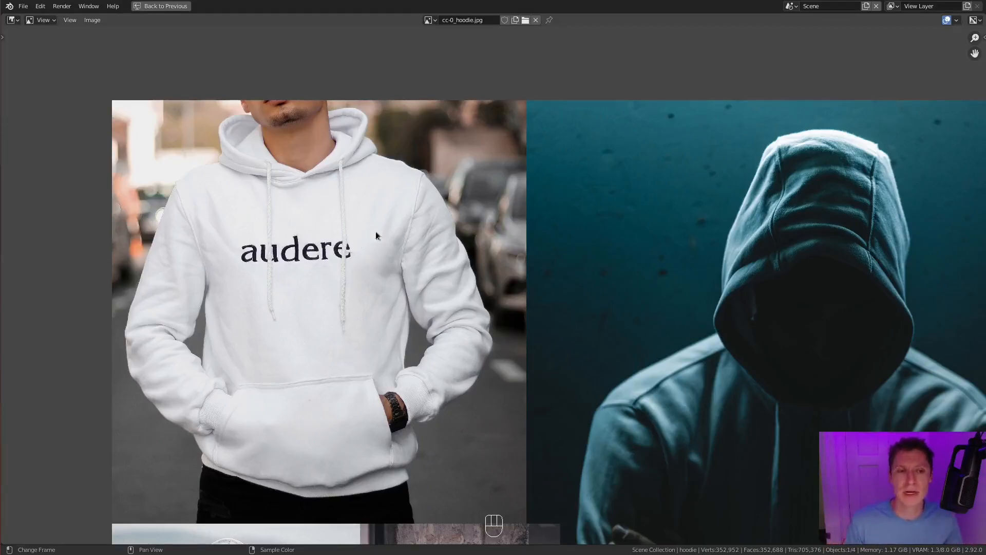
middle_drag(368, 232, 302, 298)
scroll(301, 298, up, 4)
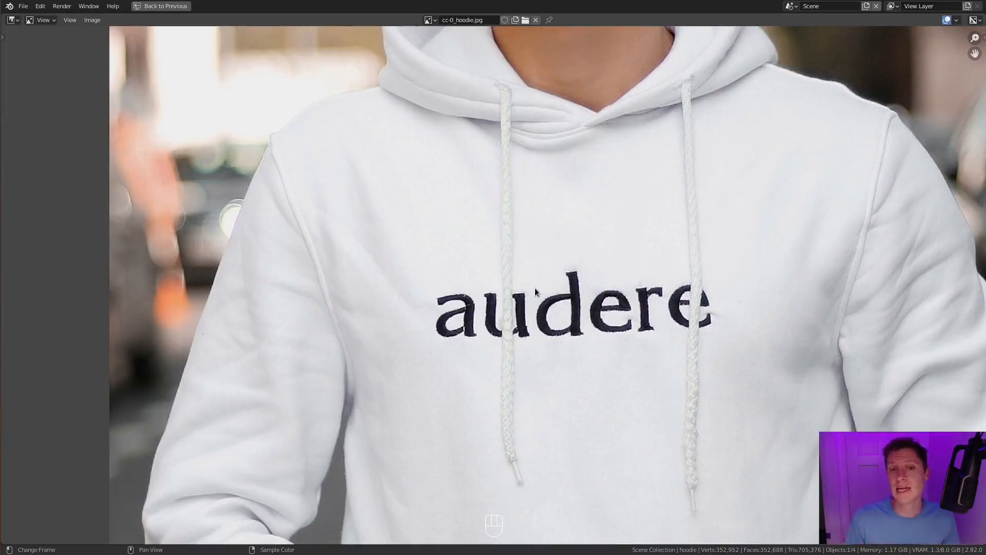
scroll(535, 288, down, 2)
middle_drag(634, 269, 586, 294)
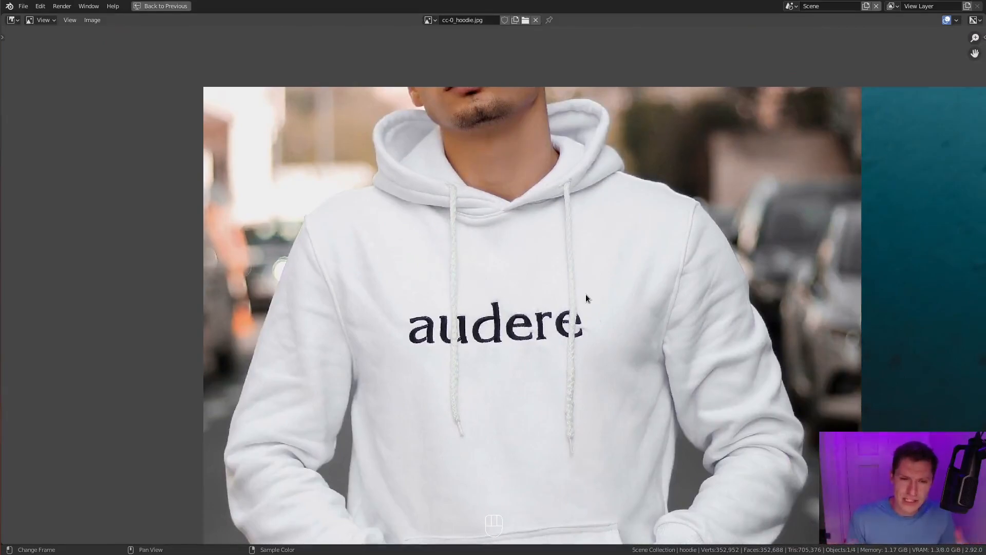
middle_drag(629, 292, 460, 211)
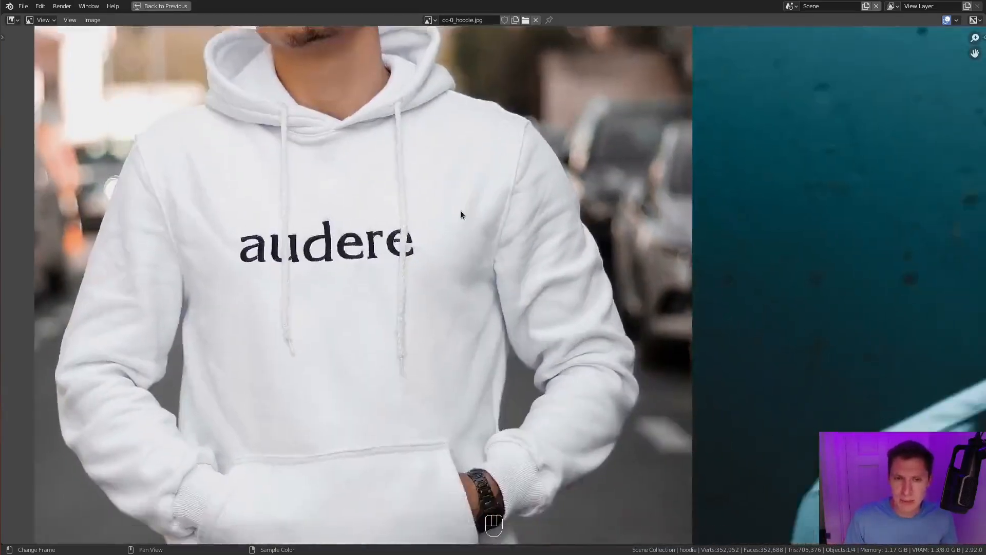
scroll(473, 220, up, 3)
middle_drag(556, 301, 516, 297)
scroll(516, 297, down, 1)
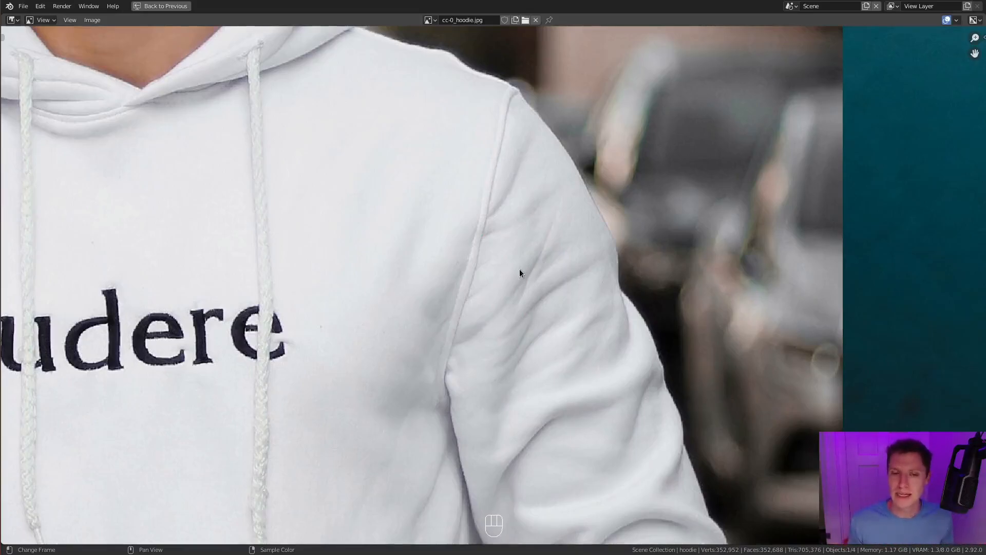
- Examine the dark teal hooded figure's reference photo, focusing on the hood panel seams and the shoulder seams
scroll(520, 269, down, 4)
middle_drag(874, 336, 681, 304)
middle_drag(755, 329, 508, 304)
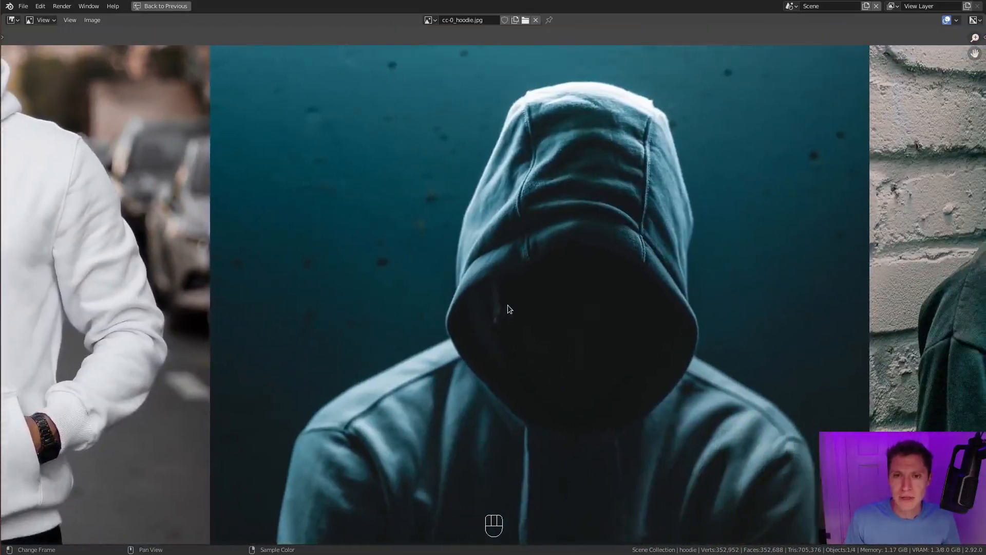
mouse_move(596, 302)
middle_down()
mouse_move(569, 313)
mouse_move(587, 311)
middle_up()
scroll(600, 269, up, 1)
middle_drag(601, 265, 564, 321)
scroll(554, 323, up, 1)
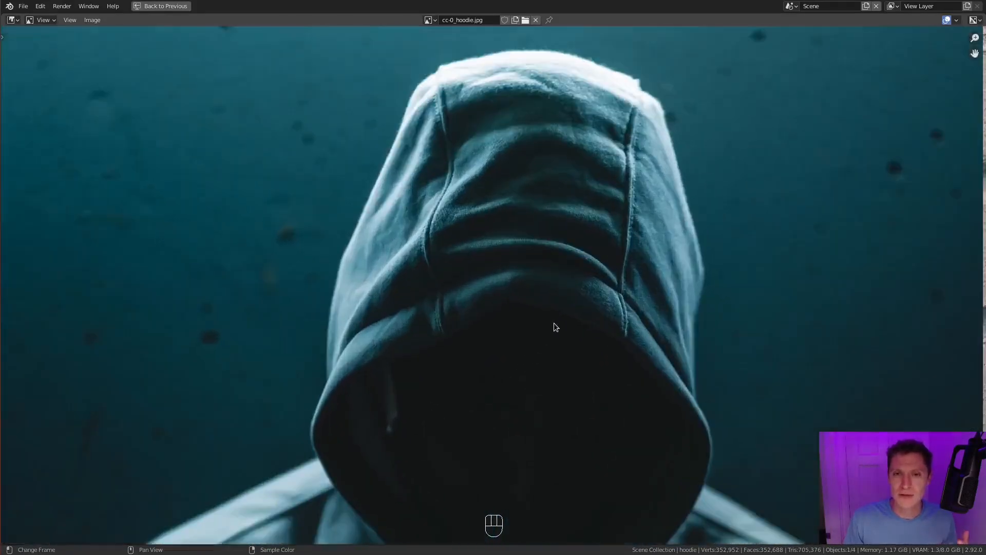
middle_drag(523, 177, 522, 285)
scroll(522, 284, up, 1)
scroll(519, 278, up, 1)
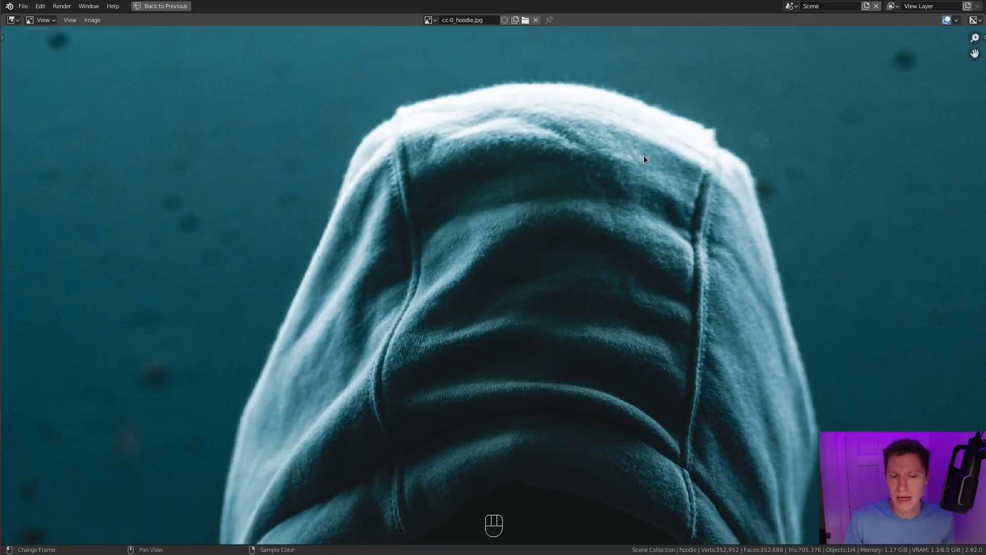
scroll(643, 155, down, 1)
middle_drag(648, 344, 650, 233)
middle_drag(551, 331, 709, 40)
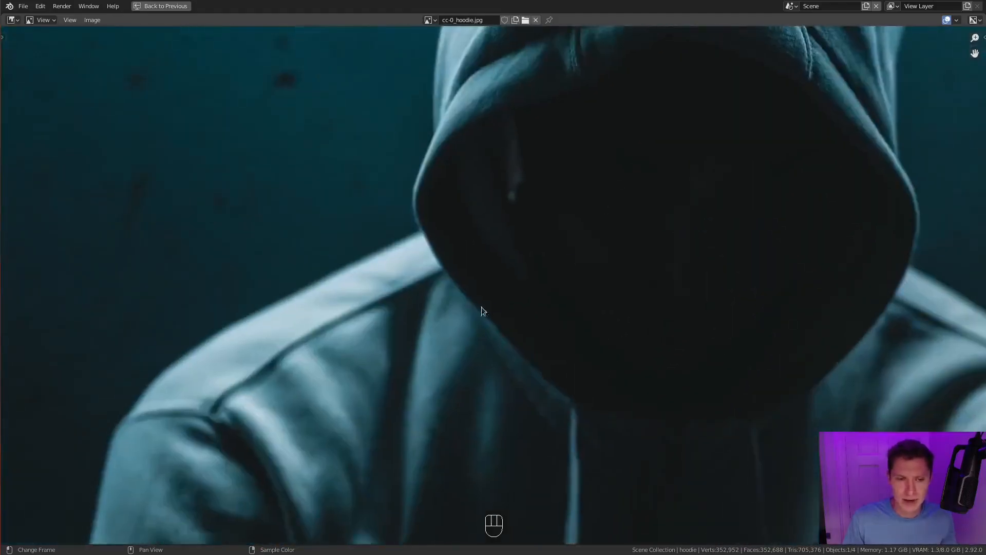
middle_drag(539, 381, 608, 214)
- Examine the dark green hoodie against the brick wall, covering its lowered hood, shoulder seams and lower body
scroll(607, 213, down, 2)
middle_drag(797, 237, 385, 248)
middle_drag(698, 285, 511, 315)
scroll(511, 315, down, 2)
middle_drag(606, 289, 542, 393)
middle_drag(628, 202, 568, 330)
scroll(570, 318, up, 4)
middle_drag(651, 325, 554, 265)
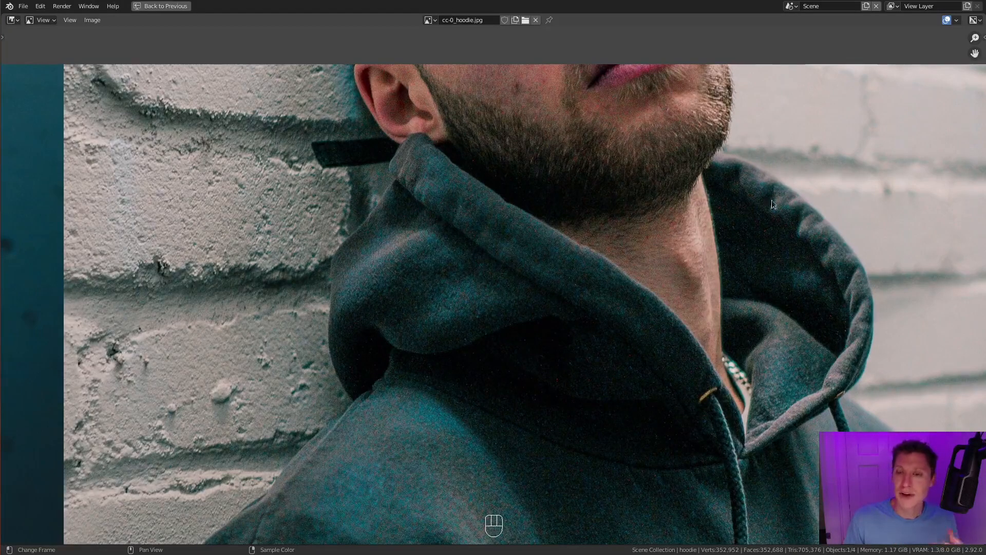
scroll(654, 253, up, 5)
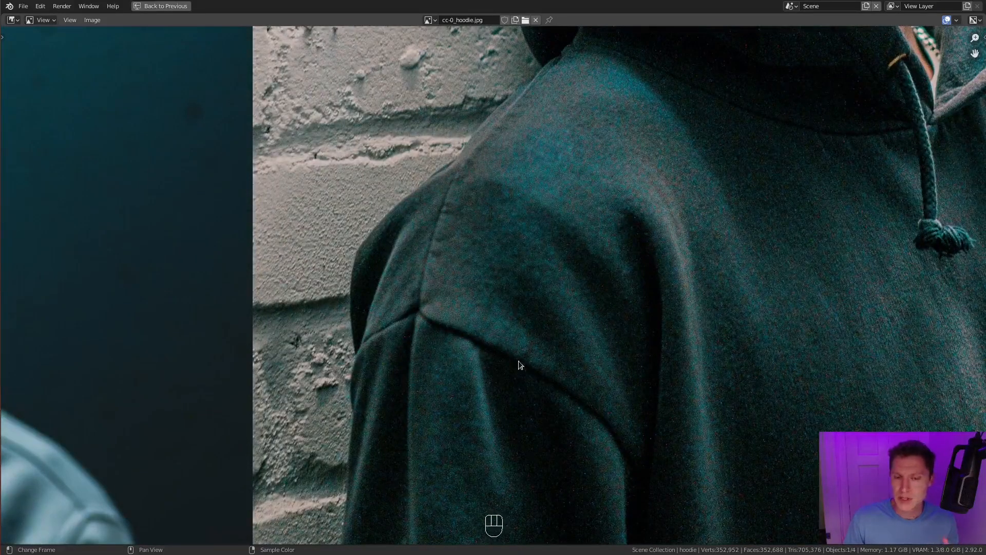
scroll(607, 389, down, 3)
middle_drag(607, 389, 598, 259)
middle_drag(620, 488, 609, 304)
- Examine the hood and upper back of the "Common Sense" hoodie and the front of the green street hoodie
middle_drag(638, 252, 540, 340)
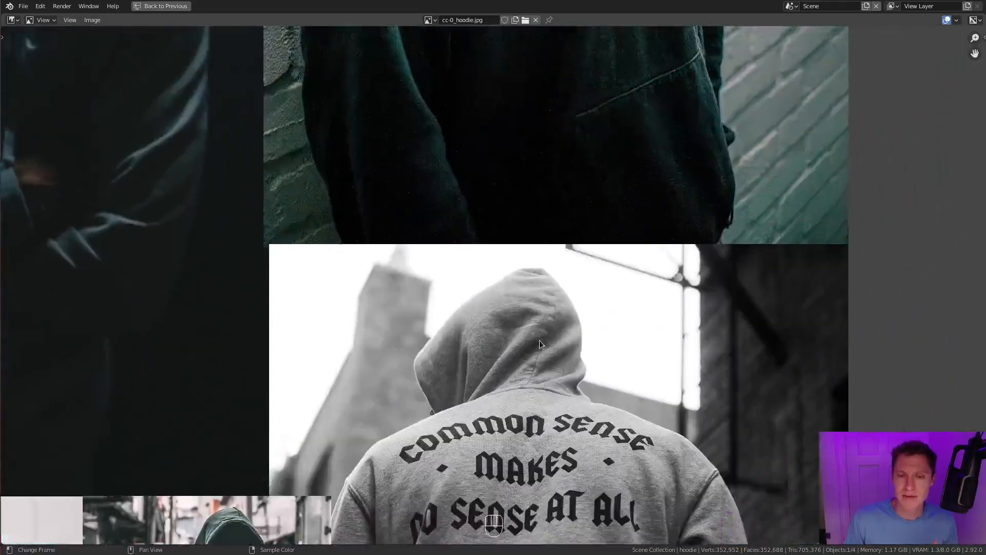
scroll(539, 340, up, 4)
middle_drag(638, 298, 593, 188)
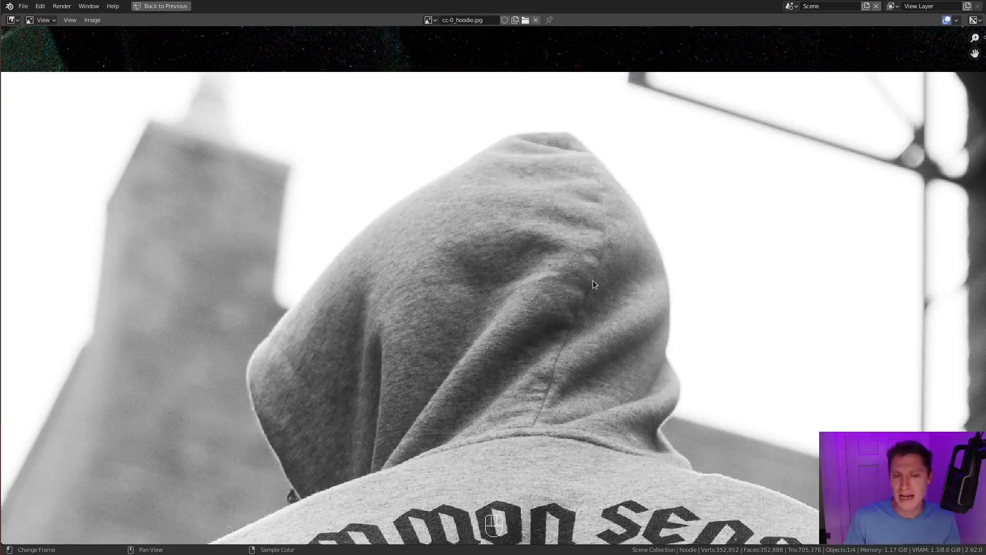
scroll(526, 339, down, 4)
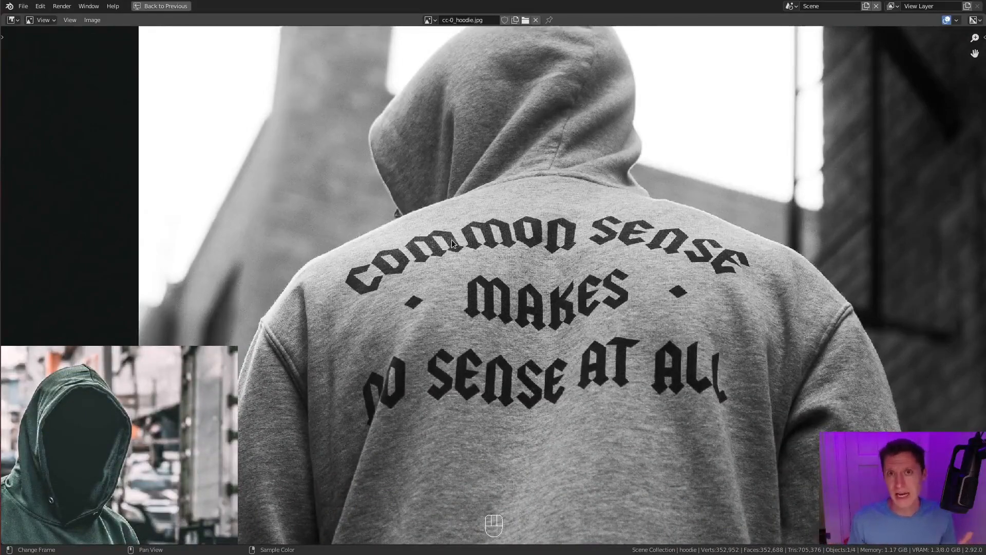
middle_drag(452, 240, 594, 246)
middle_drag(332, 323, 517, 273)
middle_drag(443, 374, 439, 276)
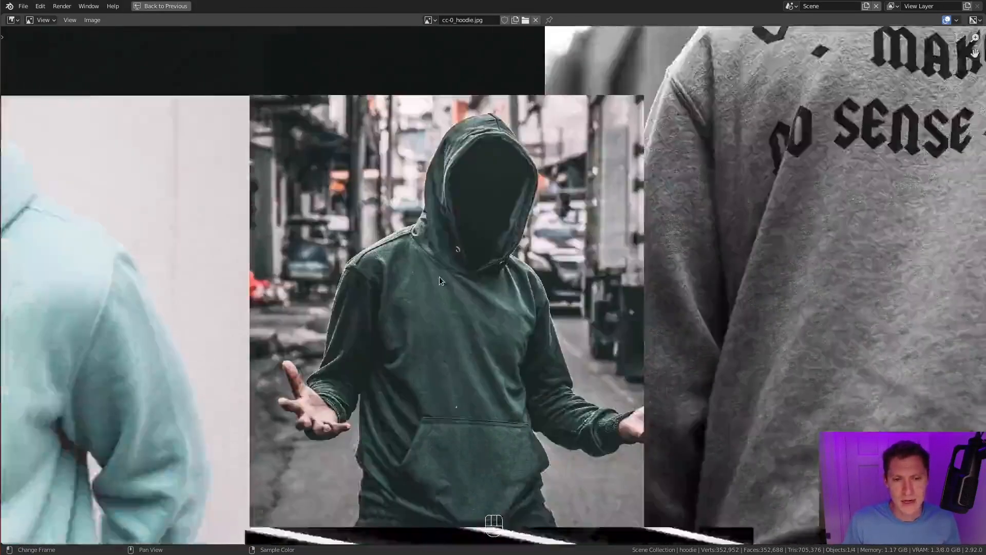
scroll(439, 276, up, 2)
middle_drag(424, 312, 453, 274)
scroll(453, 274, up, 2)
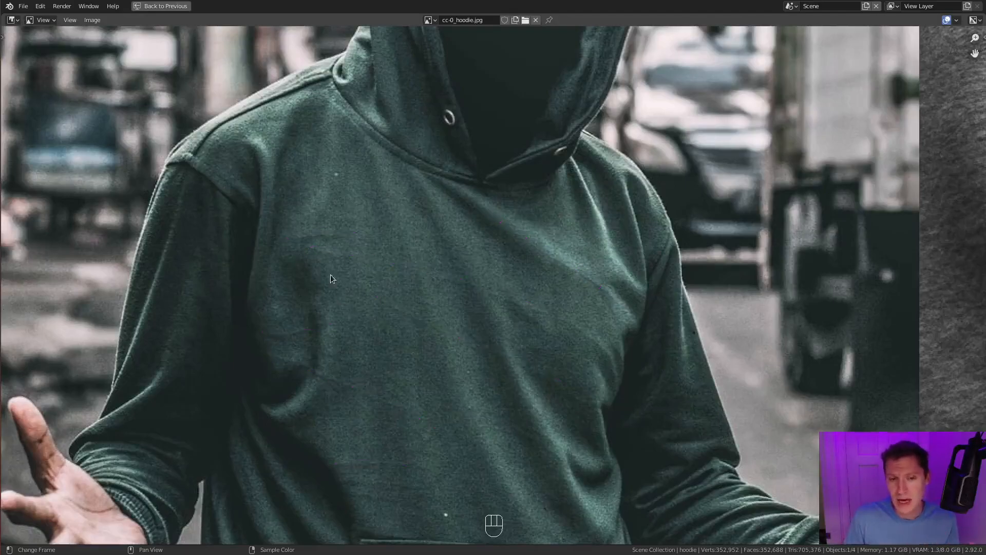
- Inspect the fabric folds across the lower back of the grey "Common Sense" hoodie
scroll(505, 378, down, 2)
scroll(719, 292, down, 1)
middle_drag(850, 270, 615, 295)
scroll(652, 307, down, 2)
middle_drag(687, 319, 552, 302)
scroll(600, 297, up, 1)
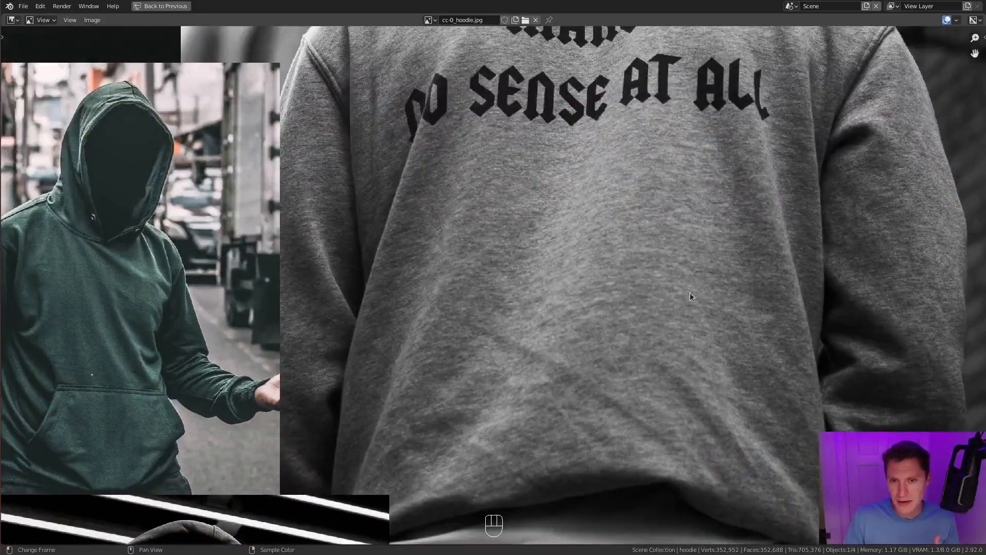
scroll(628, 383, down, 2)
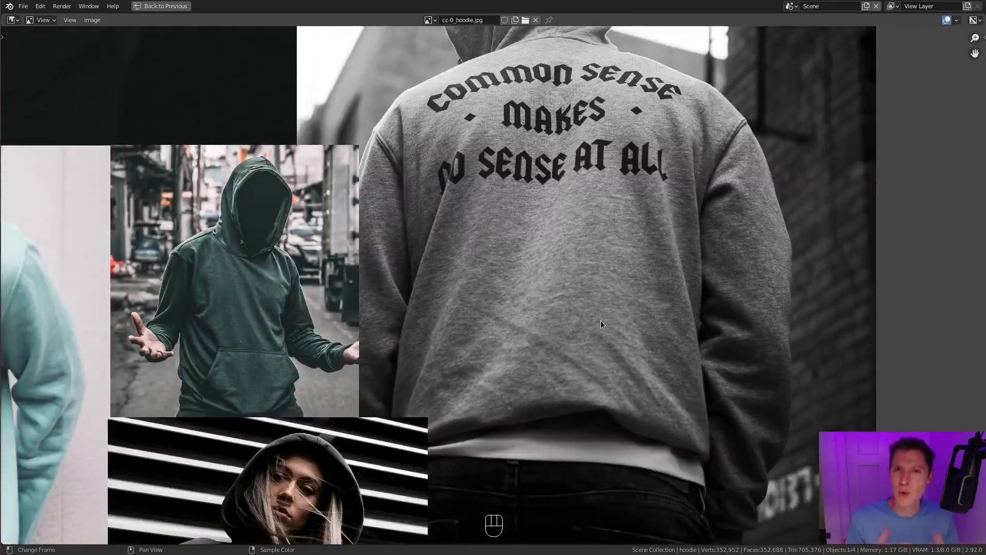
- Examine the light blue hoodie with black drawstrings, focusing on its neckline, hood overlap and shoulder seams
middle_drag(385, 342, 578, 390)
scroll(379, 347, up, 3)
middle_drag(117, 360, 244, 332)
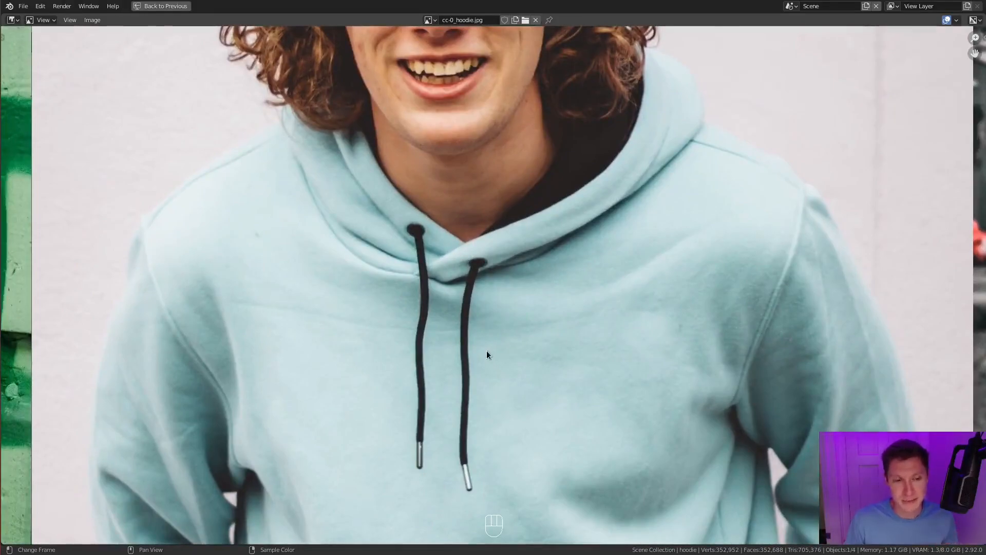
scroll(405, 358, down, 2)
middle_drag(304, 364, 516, 332)
middle_drag(794, 271, 637, 363)
scroll(640, 345, up, 3)
middle_drag(804, 319, 651, 317)
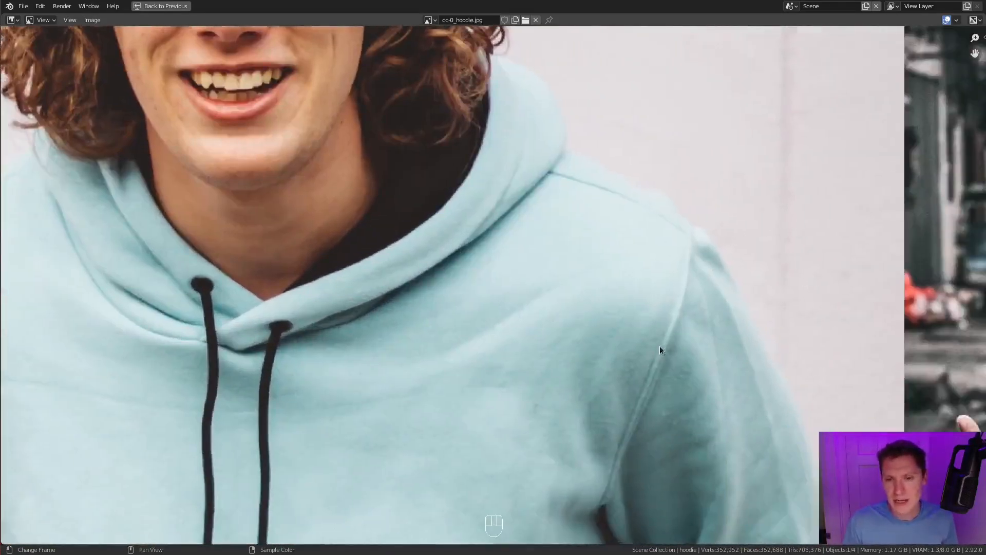
scroll(640, 383, down, 1)
middle_drag(338, 298, 673, 330)
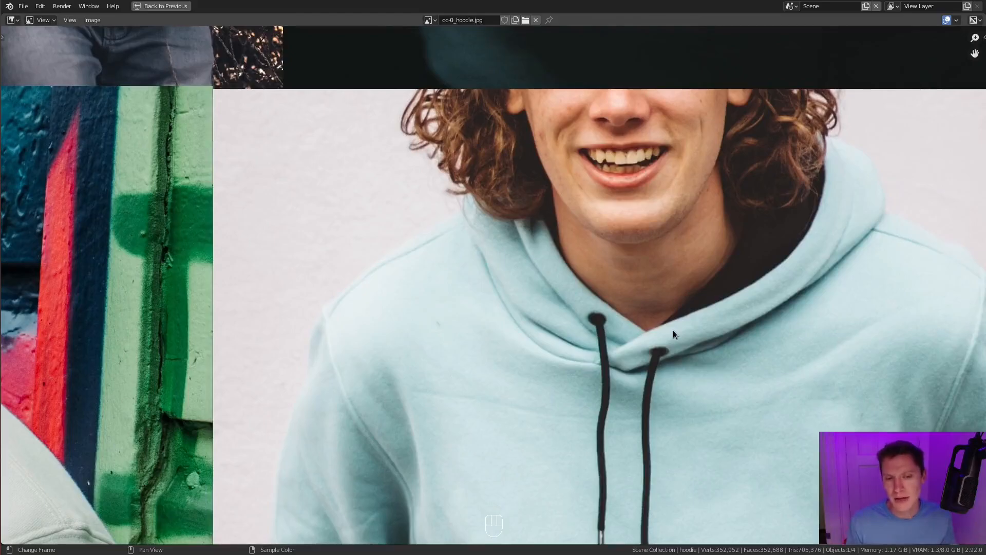
- Inspect the hood and sleeve seams of the cream hoodie in front of the graffiti wall
middle_drag(423, 354, 436, 238)
scroll(288, 355, down, 1)
middle_drag(175, 327, 550, 322)
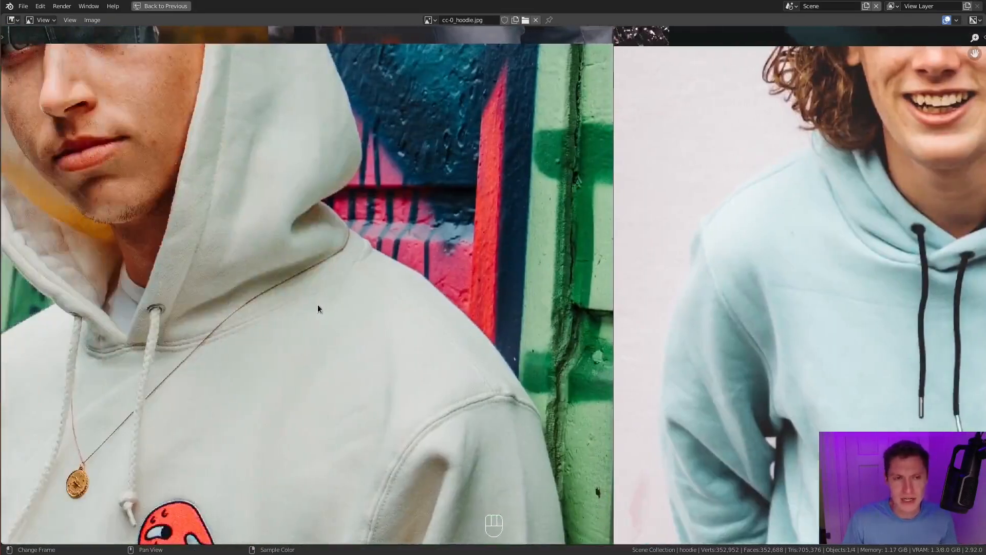
scroll(317, 305, down, 2)
middle_drag(333, 286, 526, 316)
- Examine the grey hoodie seen from behind beside the drone, focusing on the hood's back seams and collar
middle_drag(527, 261, 530, 370)
middle_drag(509, 321, 549, 482)
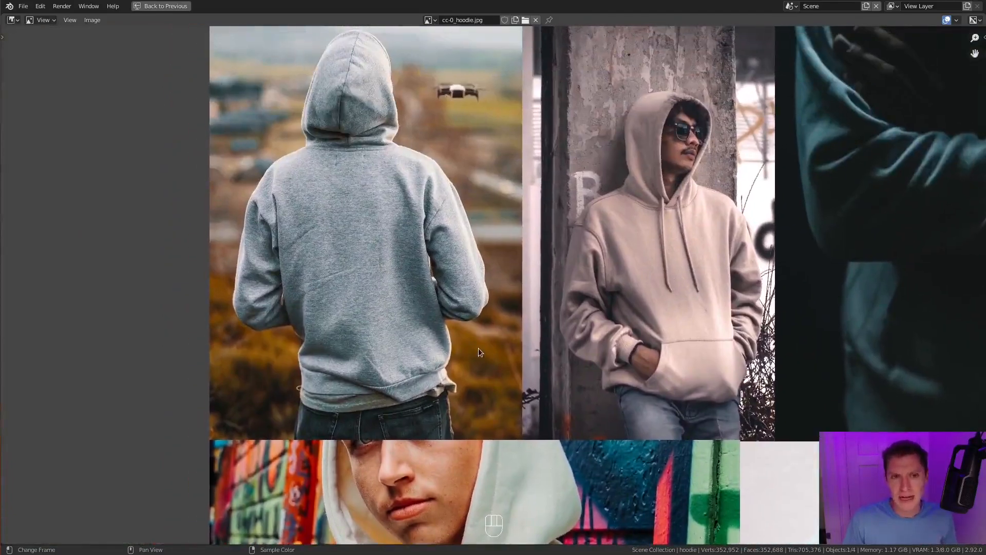
middle_drag(288, 195, 392, 338)
scroll(483, 334, up, 4)
middle_drag(483, 334, 535, 456)
middle_drag(420, 483, 464, 313)
middle_drag(593, 222, 542, 444)
middle_drag(519, 385, 477, 187)
middle_drag(371, 68, 390, 273)
scroll(390, 273, up, 2)
scroll(390, 274, up, 1)
middle_drag(480, 465, 475, 134)
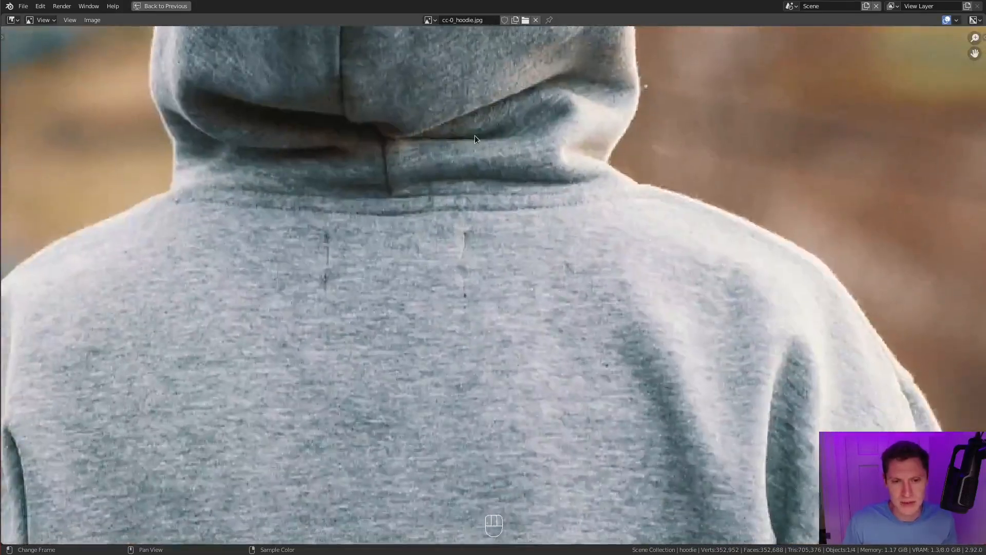
- Examine the beige hoodie against the concrete wall, focusing on its shoulder, armhole and neckline seams
scroll(554, 231, down, 5)
middle_drag(861, 237, 578, 271)
scroll(438, 196, up, 3)
middle_drag(611, 348, 464, 273)
scroll(464, 273, up, 3)
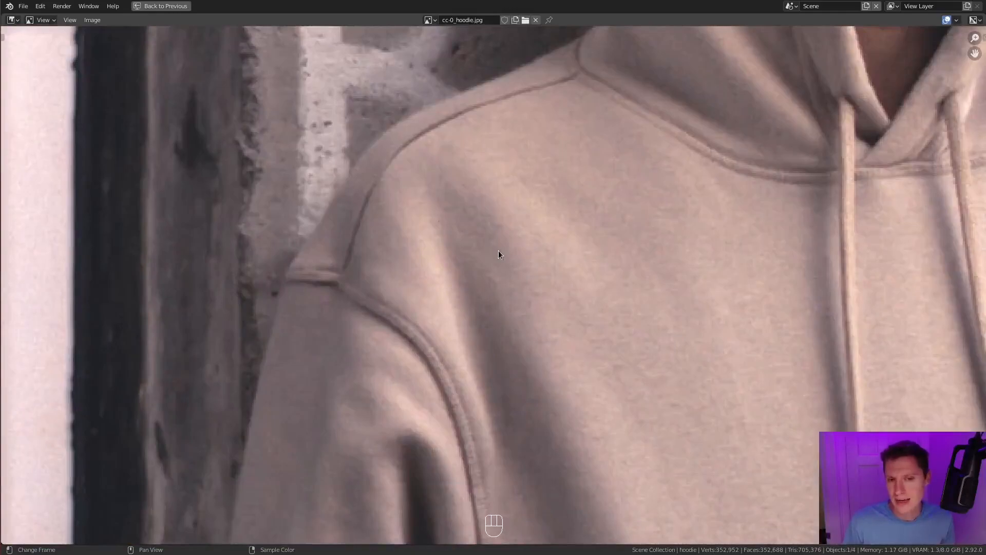
middle_drag(372, 280, 359, 151)
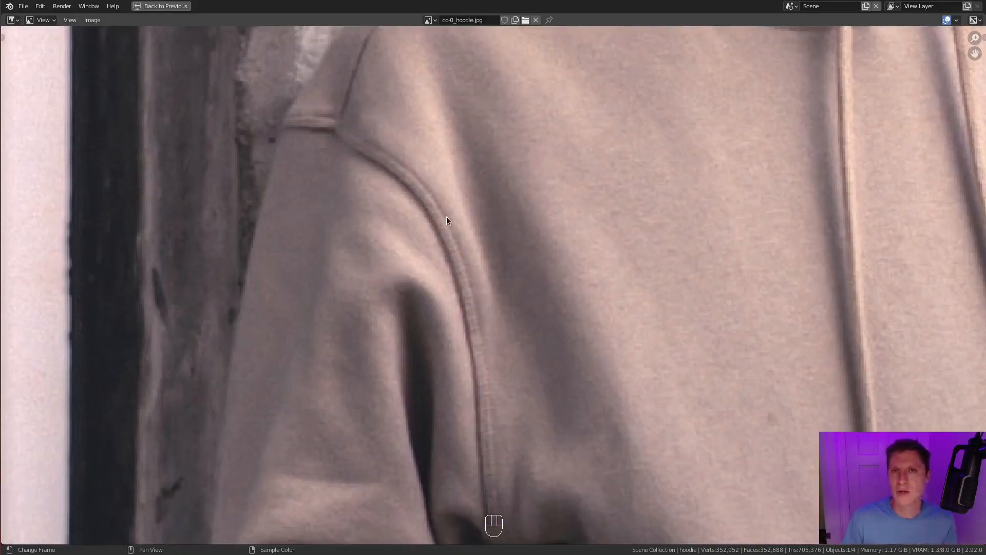
scroll(447, 221, down, 8)
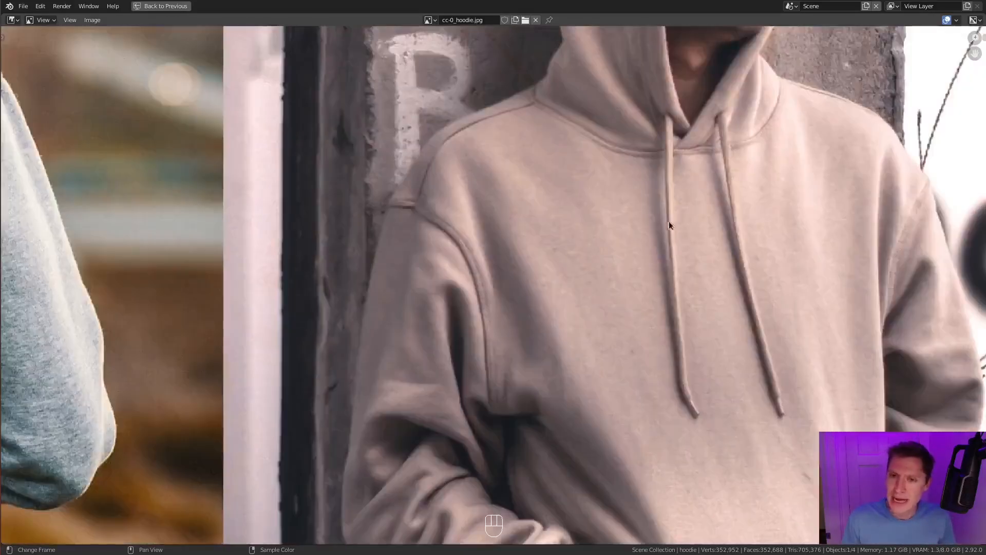
scroll(671, 219, up, 5)
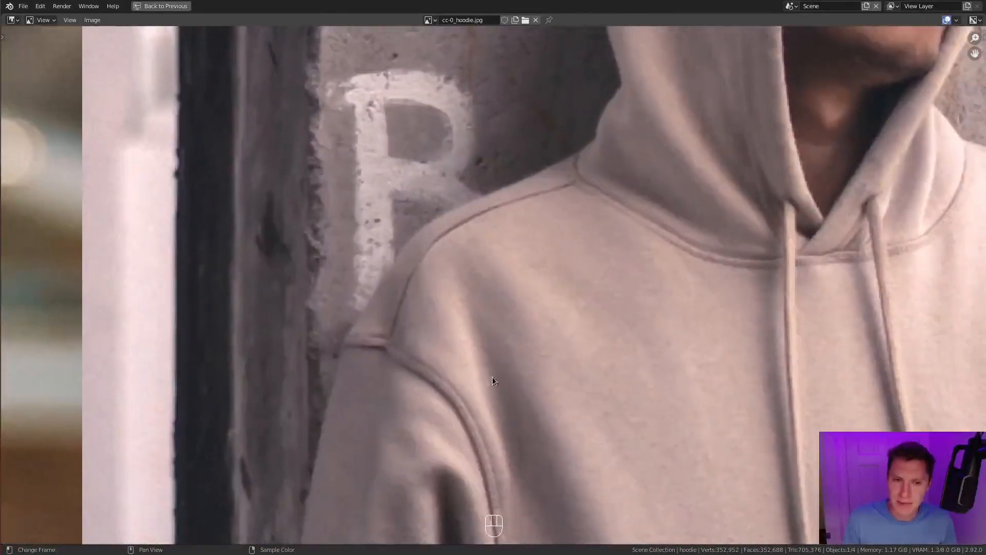
middle_drag(492, 377, 488, 318)
middle_drag(581, 134, 529, 226)
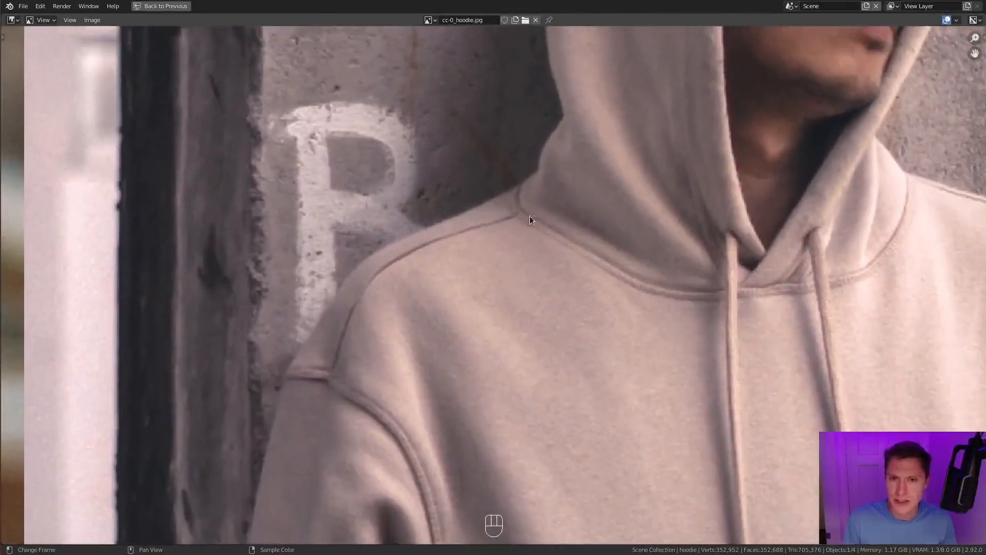
middle_drag(701, 285, 622, 287)
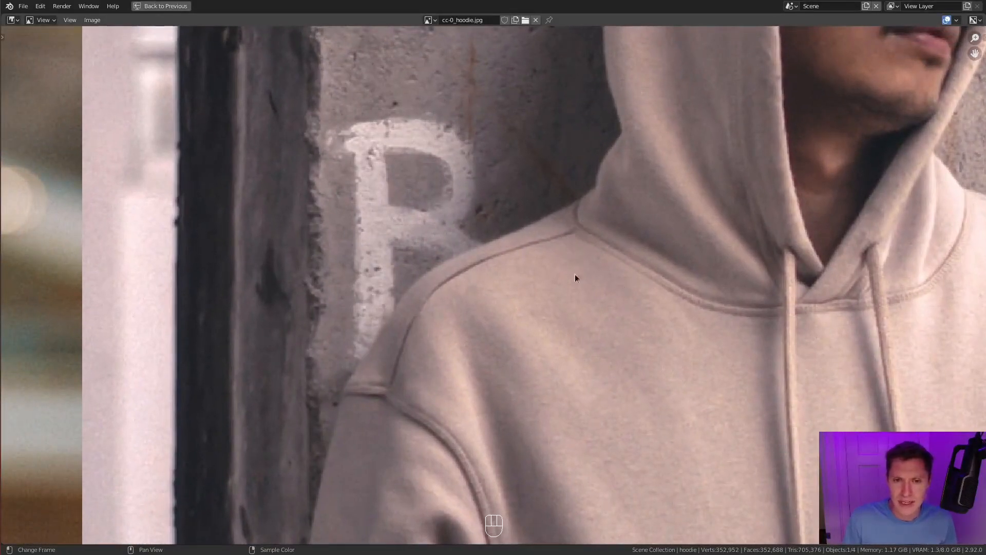
- Look over the neighbouring reference photos and examine the dark green hoodie's shoulder, armhole and hood seams
middle_drag(714, 412, 590, 256)
scroll(590, 256, down, 3)
middle_drag(678, 432, 588, 249)
middle_drag(650, 497, 616, 278)
scroll(618, 282, down, 3)
middle_drag(794, 384, 575, 186)
middle_drag(388, 243, 420, 177)
scroll(419, 177, up, 3)
middle_drag(380, 317, 521, 322)
scroll(514, 315, down, 3)
scroll(511, 310, down, 2)
middle_drag(863, 190, 445, 343)
scroll(493, 365, up, 5)
middle_drag(493, 365, 591, 280)
middle_drag(734, 334, 585, 304)
scroll(584, 304, up, 3)
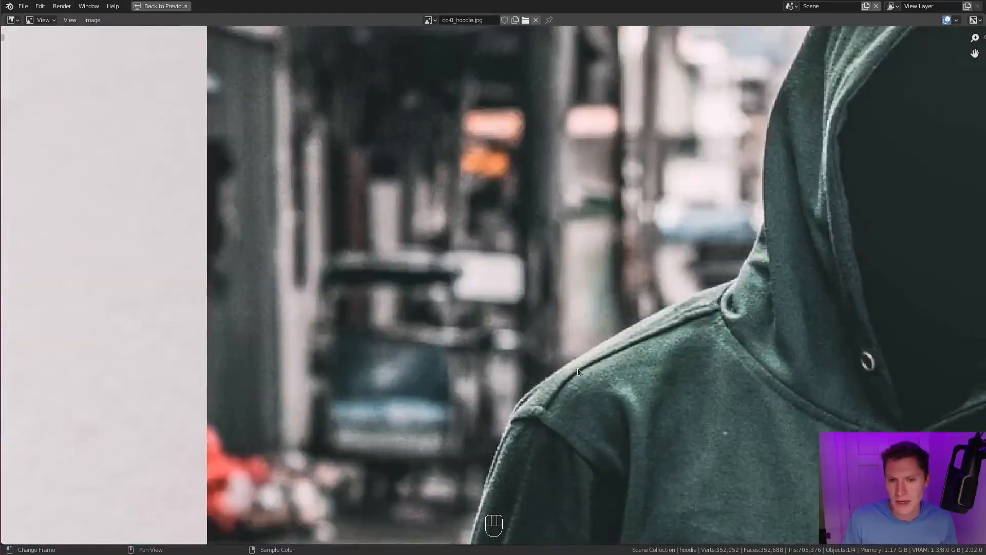
scroll(732, 287, down, 5)
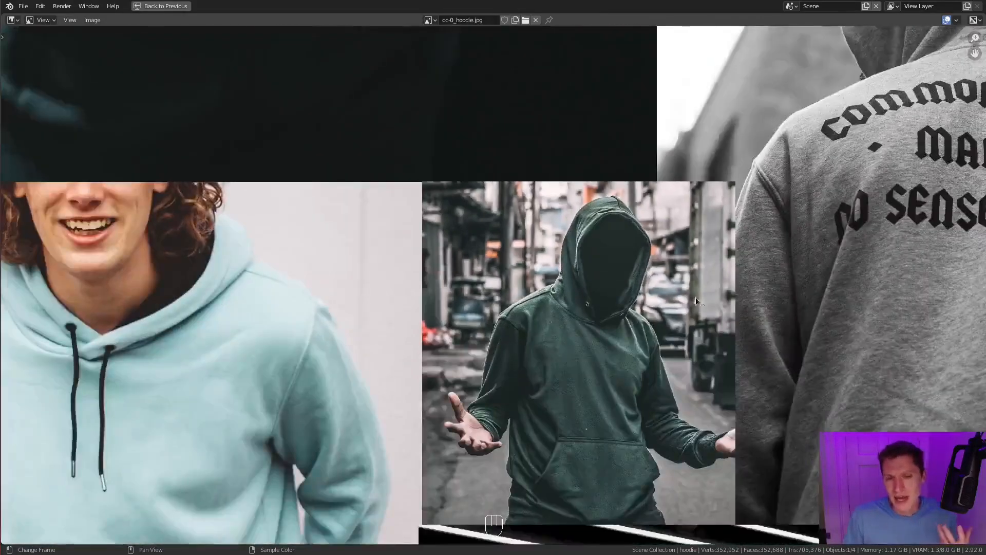
- Examine the brown hoodie against the slatted wall, focusing on its armhole seams, chest folds and front pocket
scroll(638, 343, down, 2)
middle_drag(638, 343, 596, 236)
scroll(604, 287, up, 4)
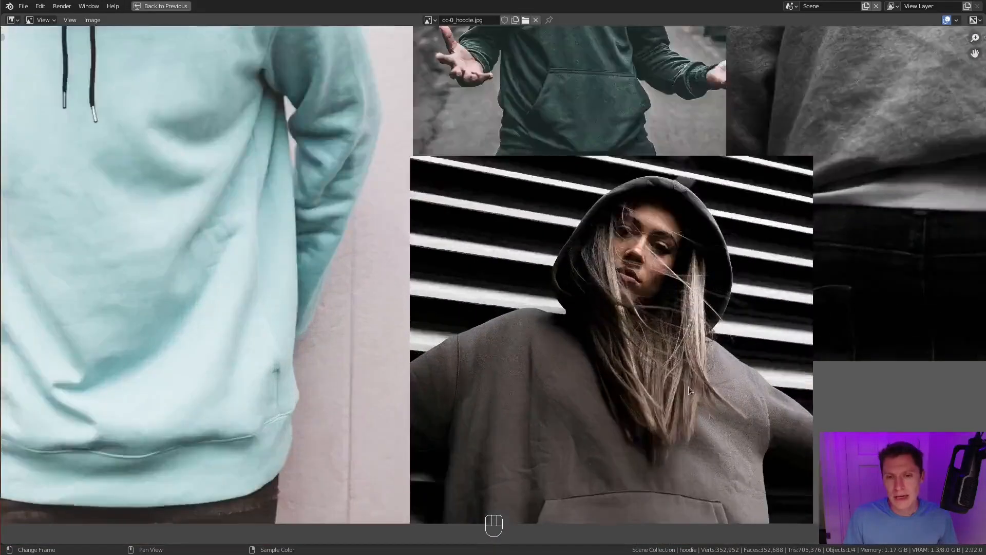
scroll(604, 290, up, 2)
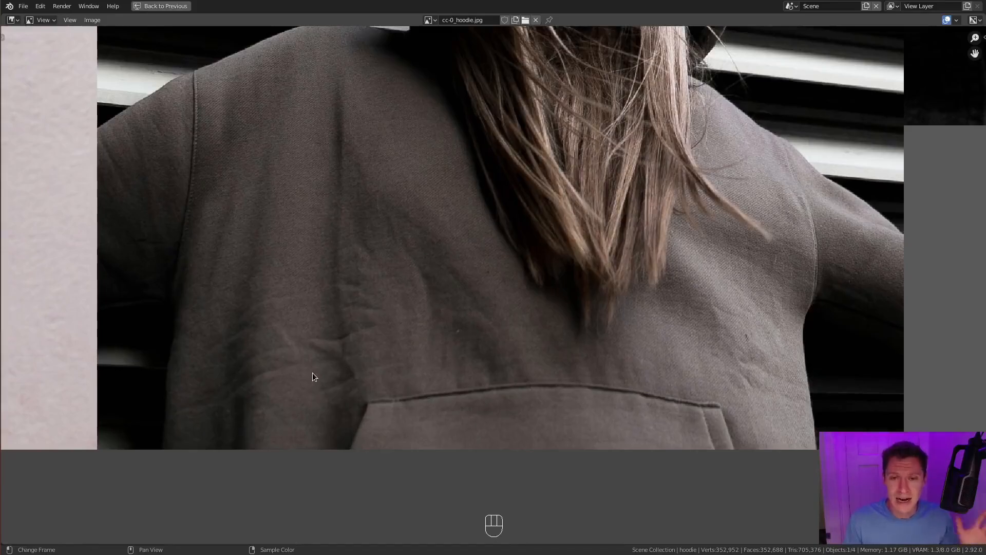
scroll(432, 365, down, 4)
- Restore the split layout with the 3D model and frame the white "audere" hoodie photo in a slightly narrower reference area
key(ctrl+space)
scroll(241, 314, down, 3)
middle_drag(241, 314, 330, 401)
middle_drag(310, 142, 220, 236)
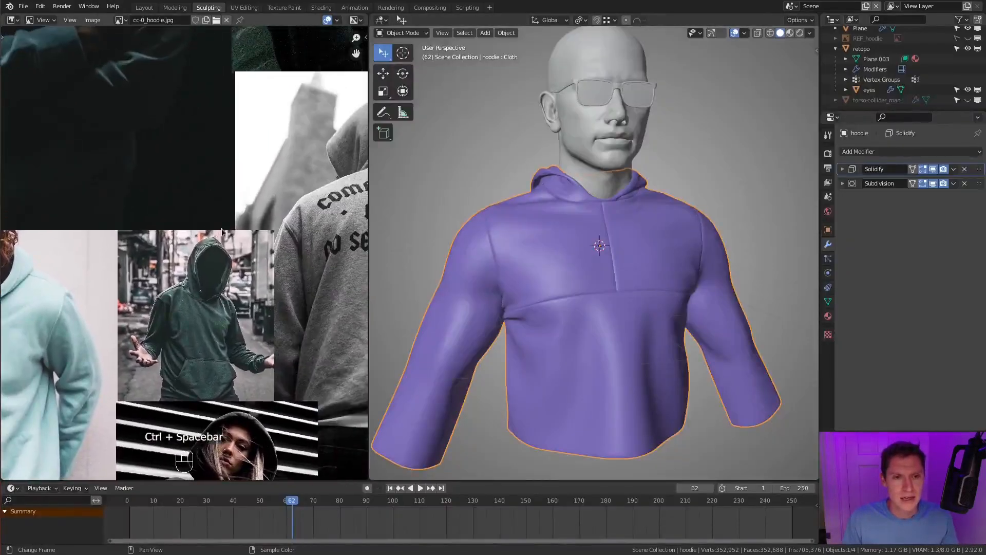
middle_drag(132, 97, 144, 216)
scroll(143, 215, down, 3)
middle_drag(175, 258, 324, 410)
scroll(231, 308, up, 1)
middle_drag(101, 227, 253, 240)
scroll(231, 307, up, 3)
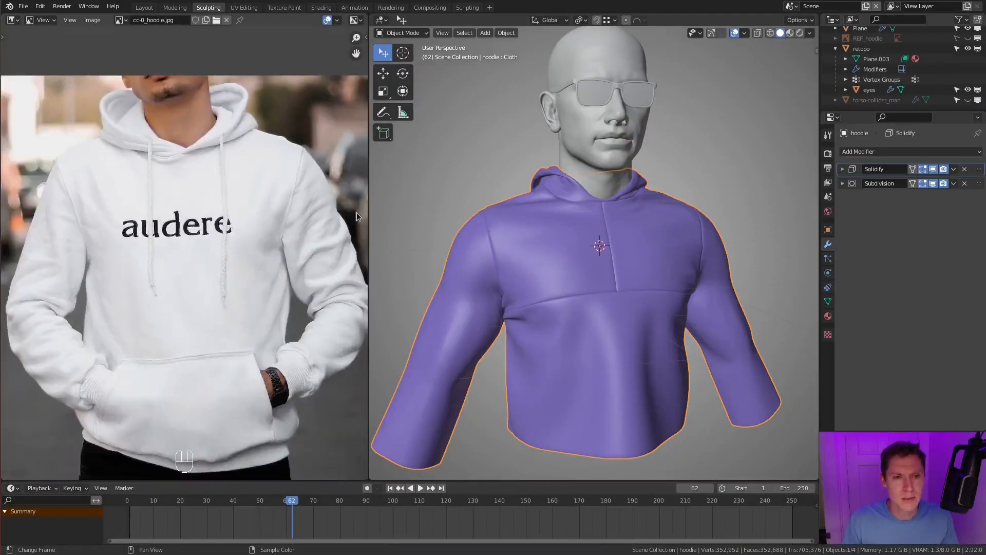
drag(368, 210, 349, 211)
- Remove the hoodie's Subdivision modifier and disable its Solidify modifier in the viewport
scroll(668, 216, up, 3)
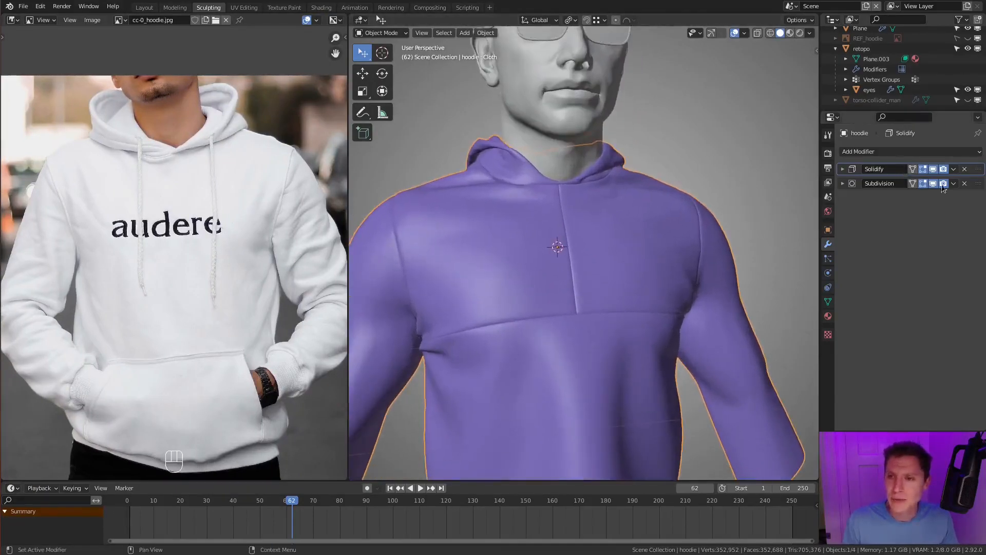
click(965, 184)
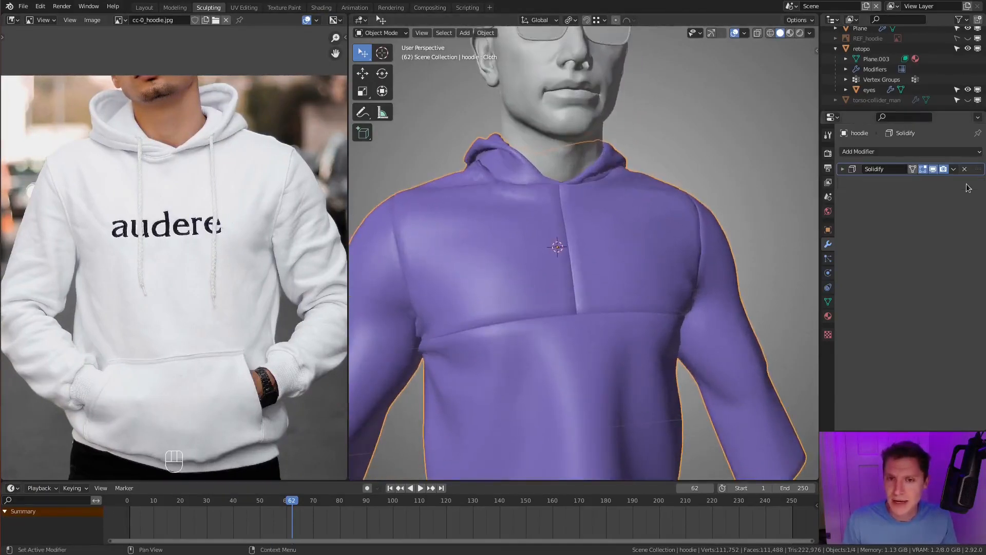
click(933, 170)
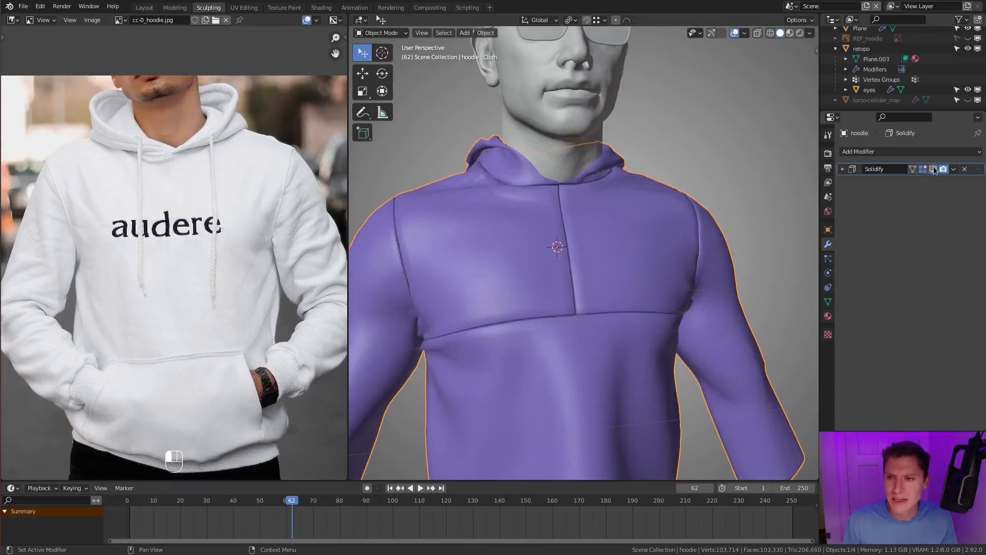
- Add a Multiresolution modifier to the hoodie and subdivide it to level 3
click(896, 147)
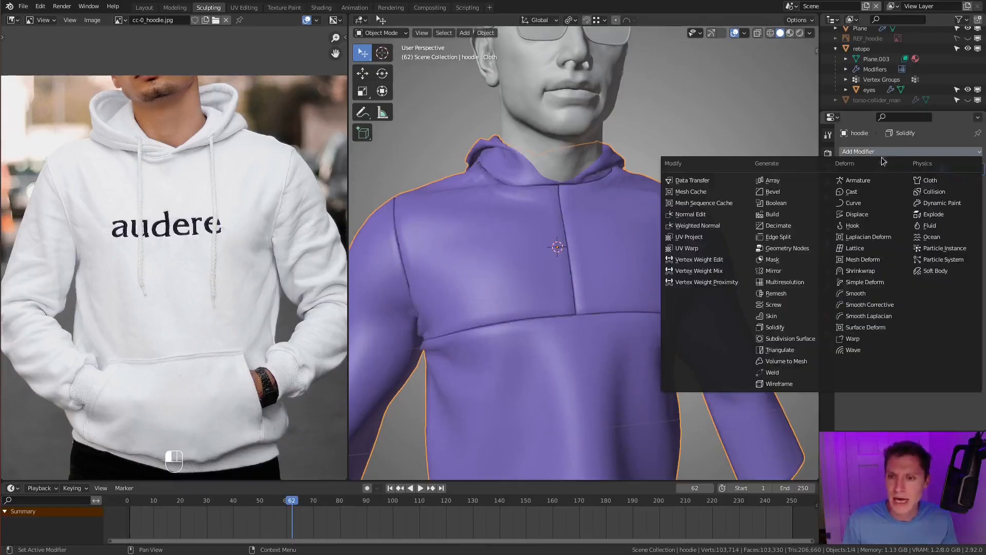
click(799, 285)
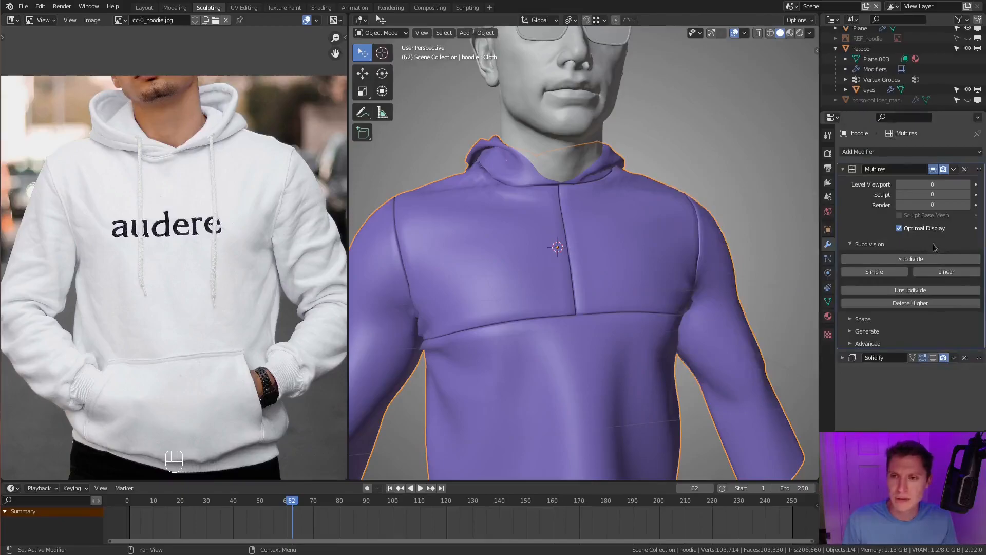
click(919, 261)
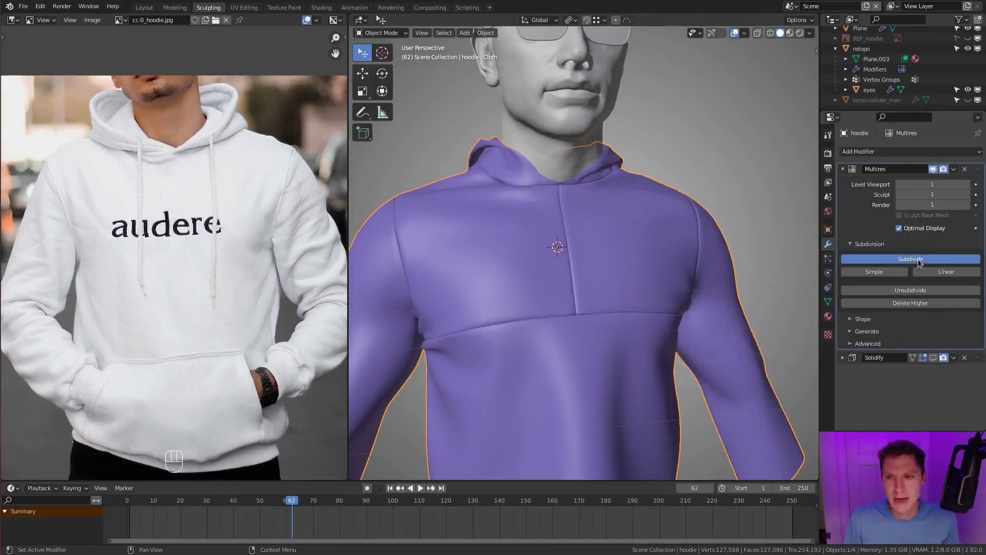
click(919, 261)
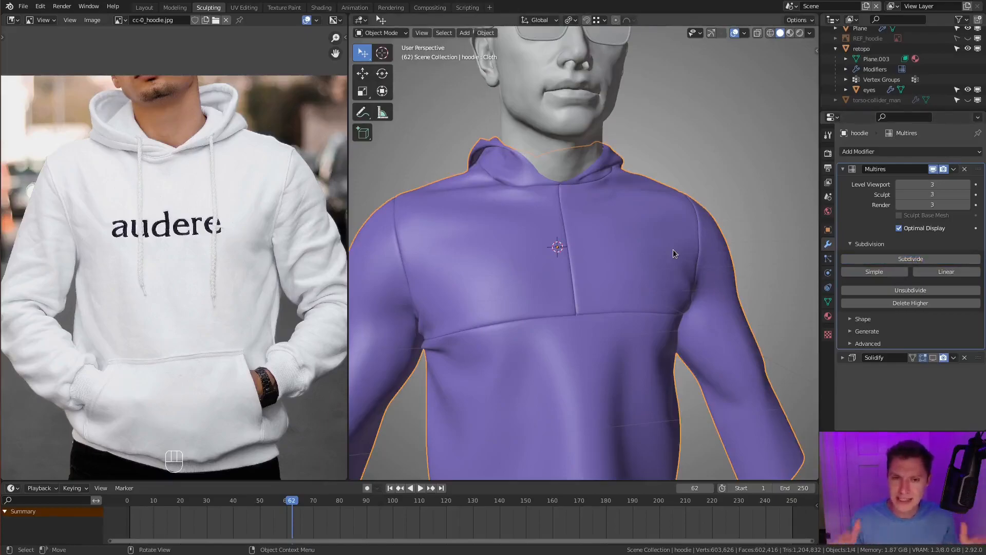
- Put the hoodie in Sculpt Mode with the Crease brush at a 57 px radius, framing the reference photo's chest and shoulder
mouse_move(566, 236)
middle_down()
mouse_move(610, 245)
mouse_move(575, 227)
middle_up()
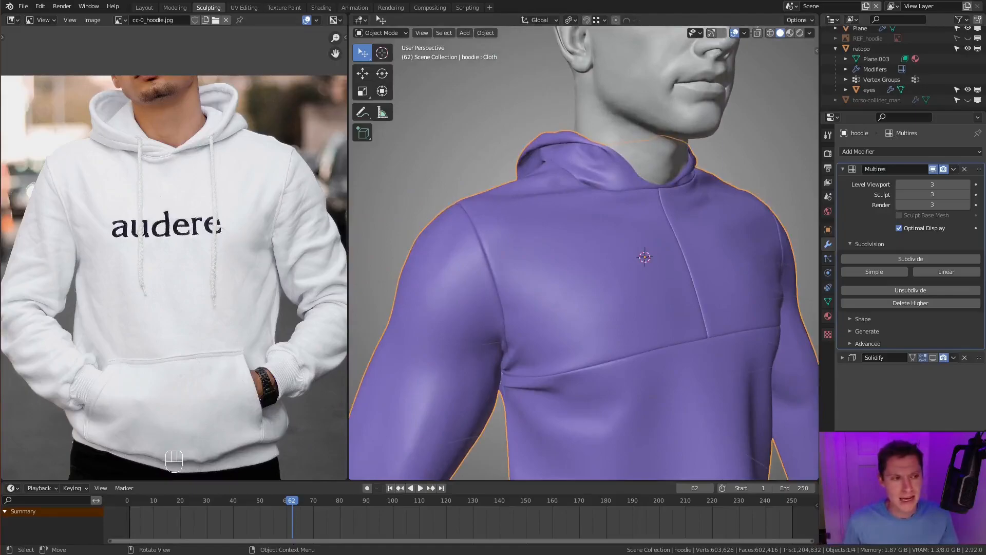
middle_drag(597, 288, 612, 298)
click(382, 32)
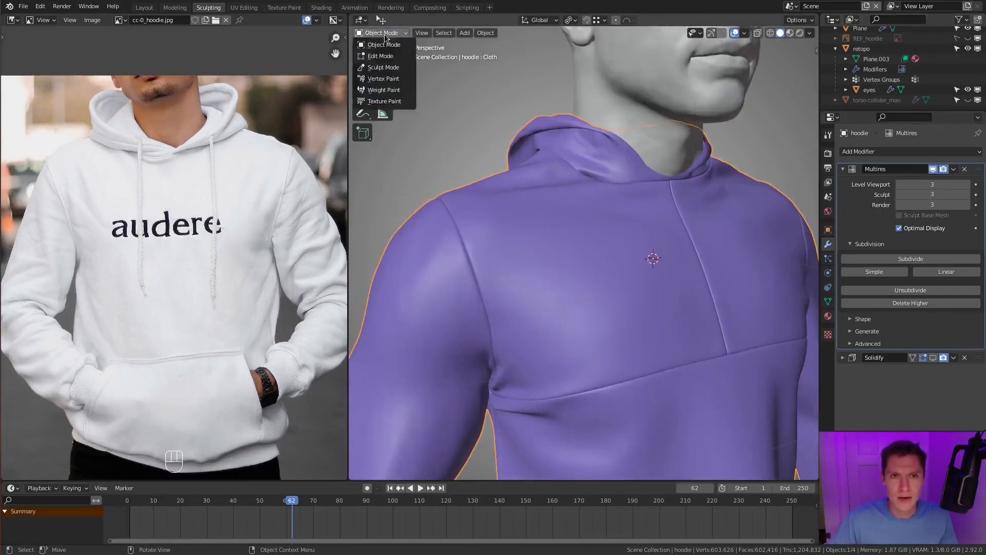
click(380, 67)
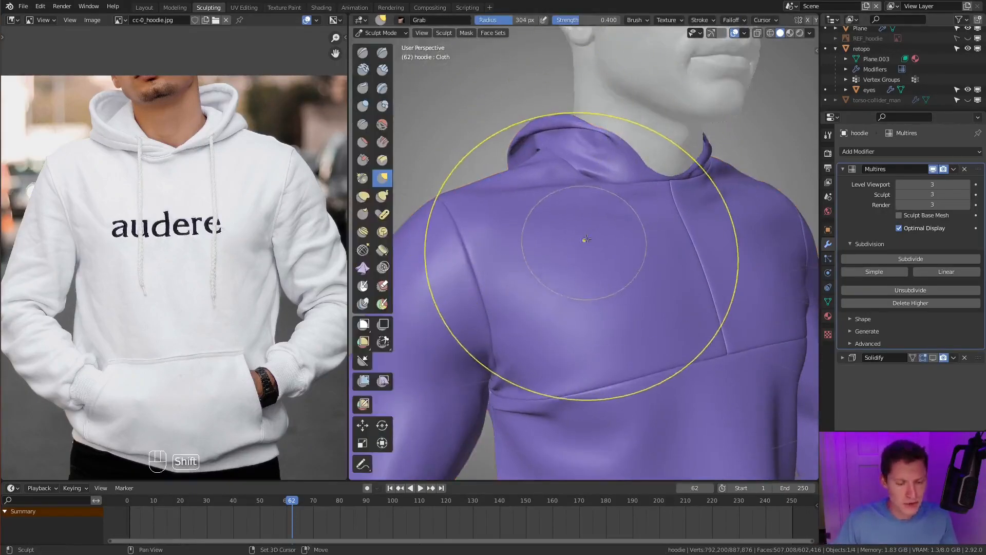
key(shift+c)
key(f)
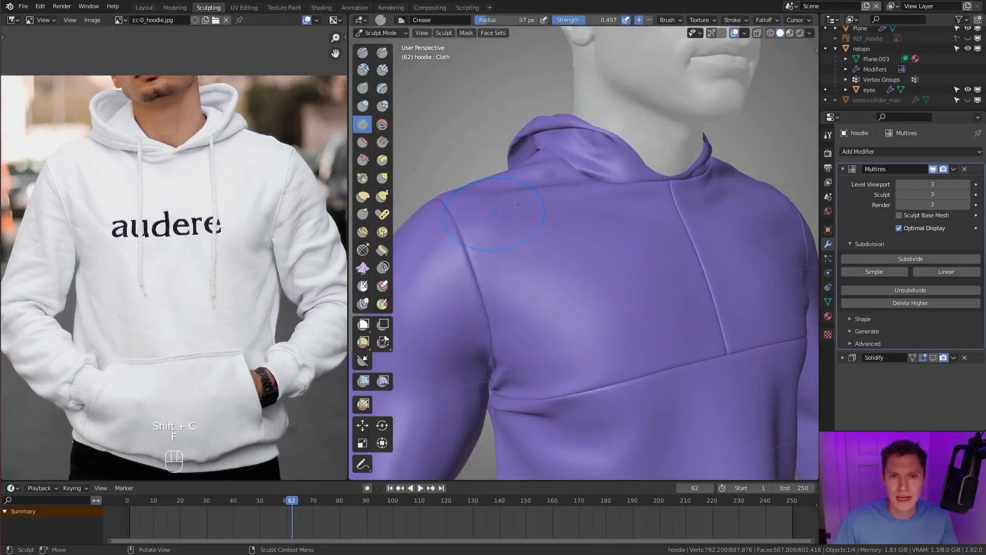
middle_drag(520, 212, 558, 248)
scroll(532, 238, up, 2)
key(f)
click(538, 247)
scroll(165, 287, up, 3)
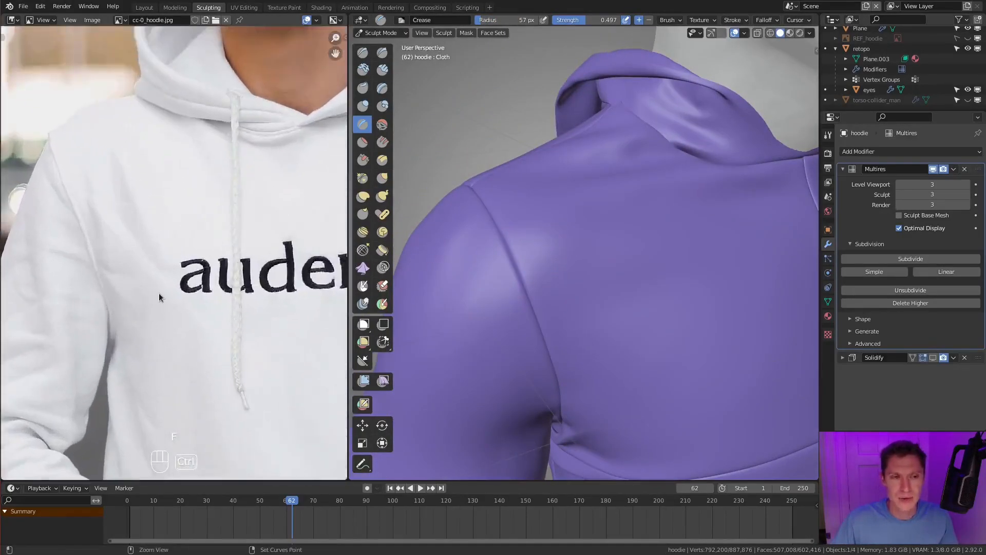
scroll(175, 270, down, 1)
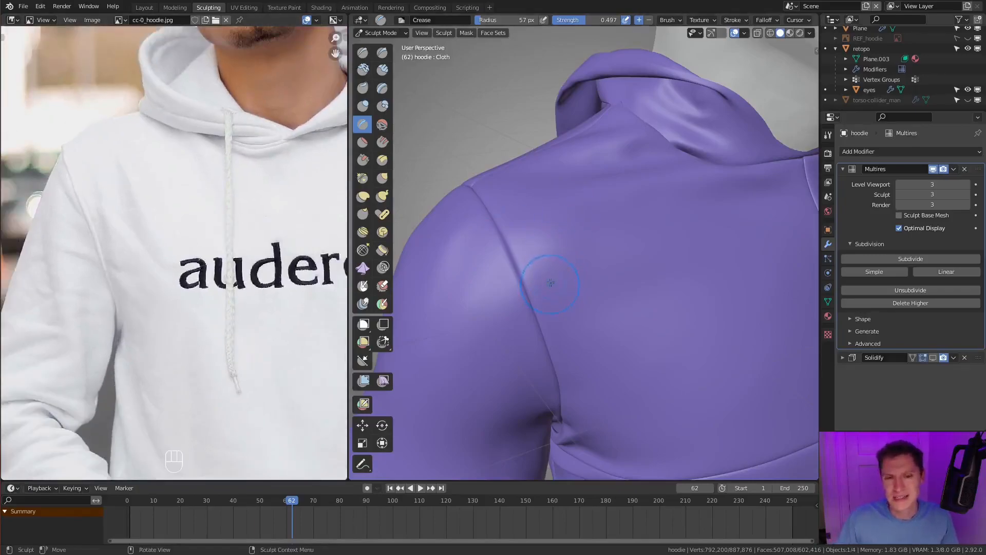
- Set the Crease brush to 0.388 strength and 40 px radius for a faint horizontal fold on the chest beside the armhole
middle_drag(584, 322, 588, 279)
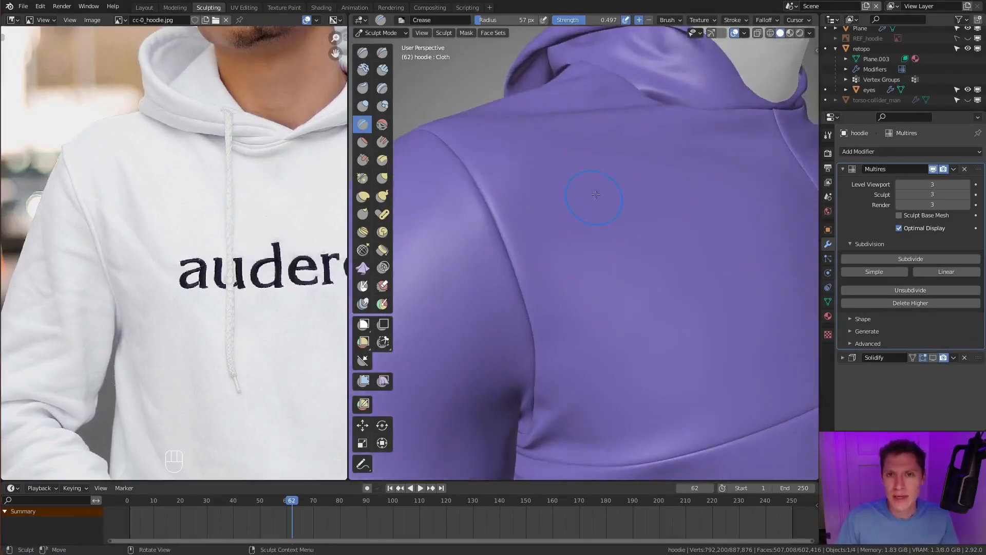
middle_drag(595, 193, 602, 186)
key(shift+f)
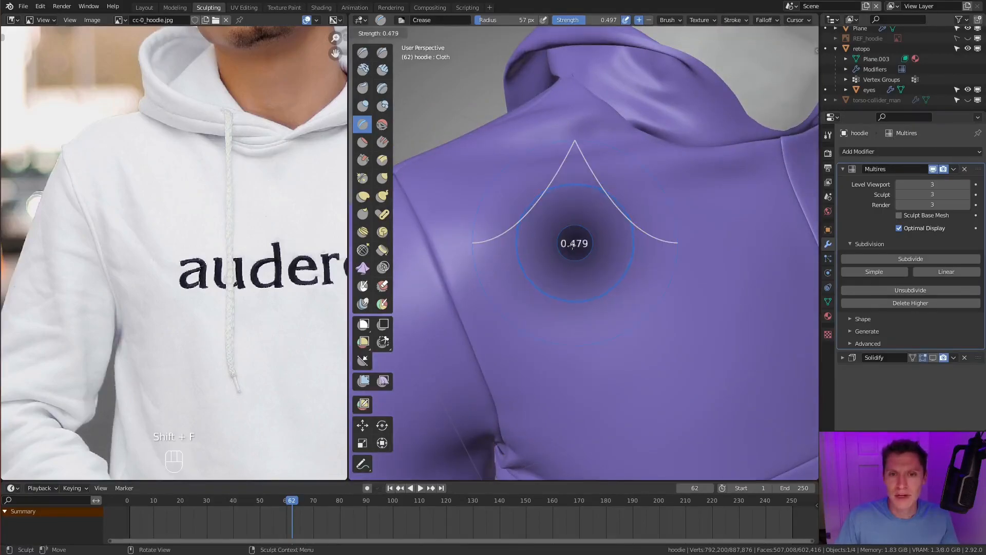
click(565, 252)
mouse_move(559, 301)
shift+middle_down()
mouse_move(555, 268)
mouse_move(518, 263)
shift+middle_up()
key(f)
click(549, 264)
key(f)
click(516, 262)
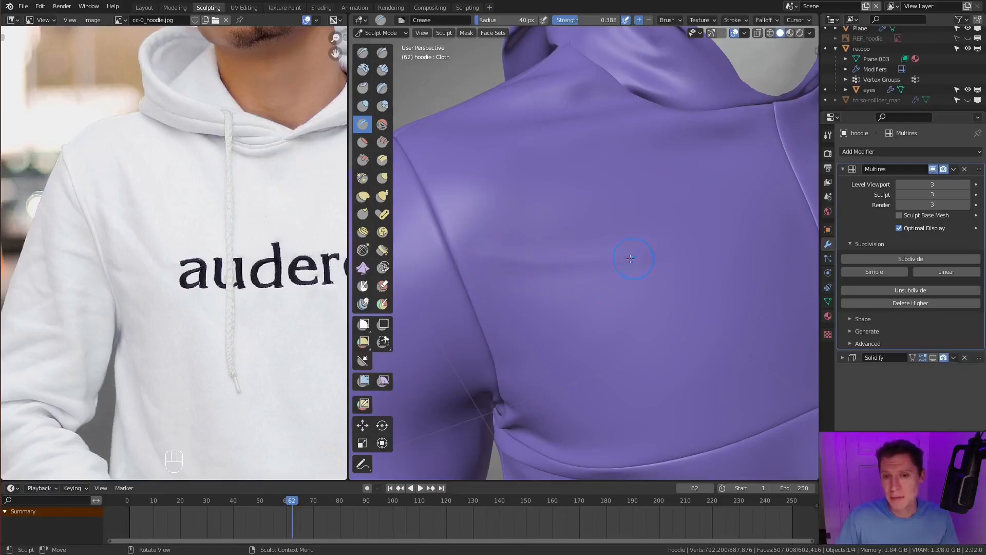
- Carve several soft folds fanning from the armhole seam across the upper chest with the Crease brush
ctrl+drag(473, 253, 642, 250)
middle_drag(555, 266, 536, 280)
shift+drag(452, 280, 606, 285)
shift+drag(600, 320, 607, 314)
mouse_move(658, 273)
middle_down()
mouse_move(599, 259)
mouse_move(714, 291)
middle_up()
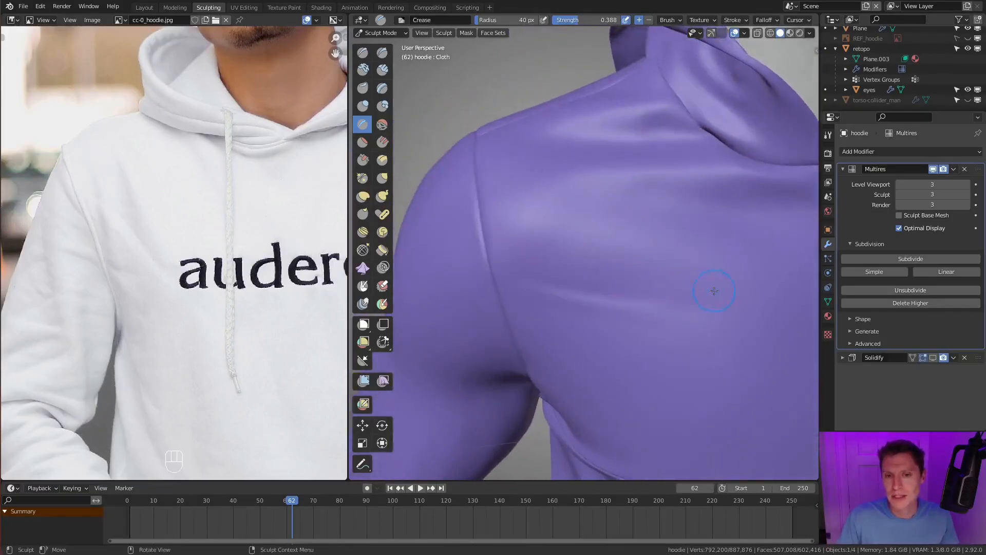
mouse_move(651, 283)
middle_down()
mouse_move(605, 286)
mouse_move(517, 325)
middle_up()
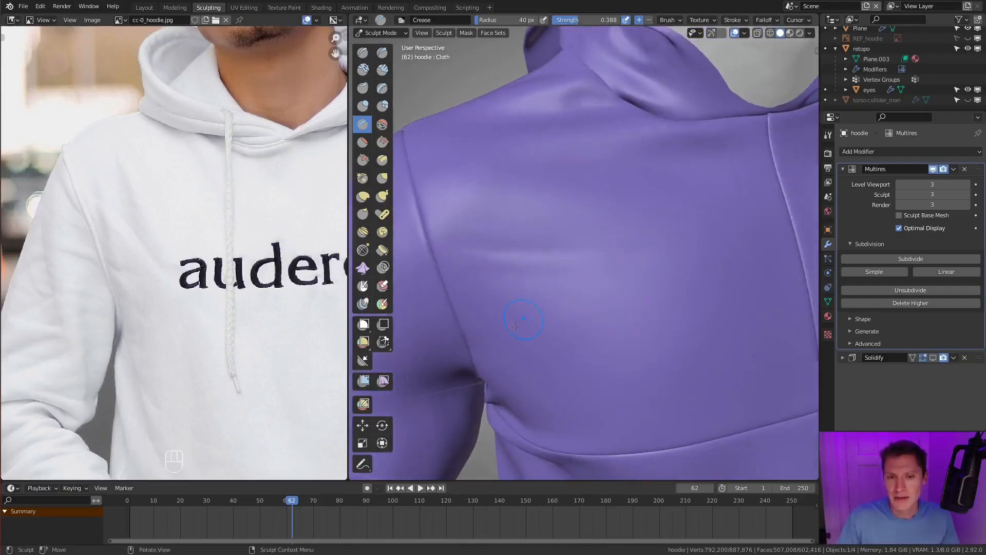
drag(524, 310, 584, 293)
mouse_move(479, 314)
mouse_down()
mouse_move(517, 295)
mouse_move(612, 279)
mouse_move(536, 300)
mouse_move(570, 291)
mouse_up()
middle_drag(642, 304, 589, 292)
- Crease finer diagonal folds on the chest near the armpit at 0.242 strength, softening them with the smoothing brush
key(f)
click(590, 292)
key(shift+f)
click(574, 295)
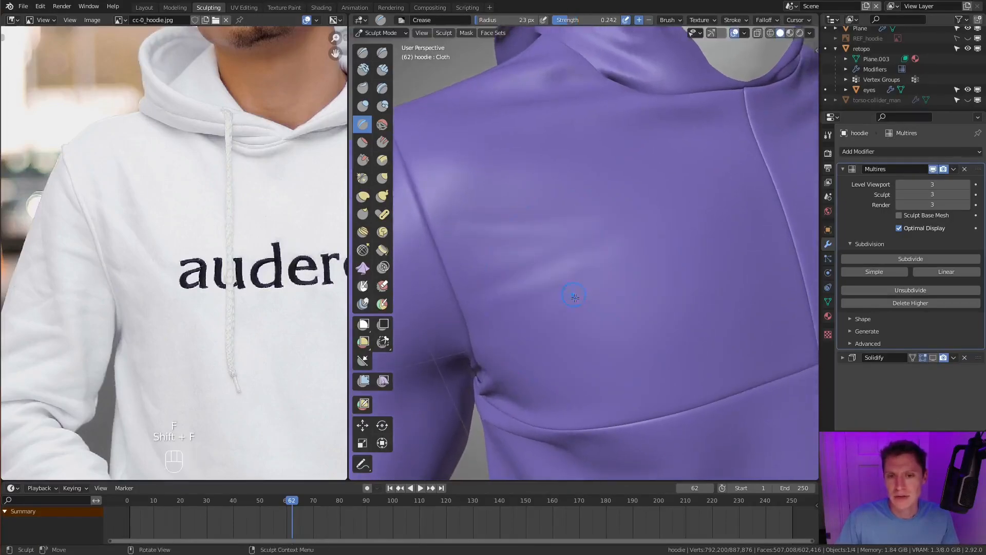
key(f)
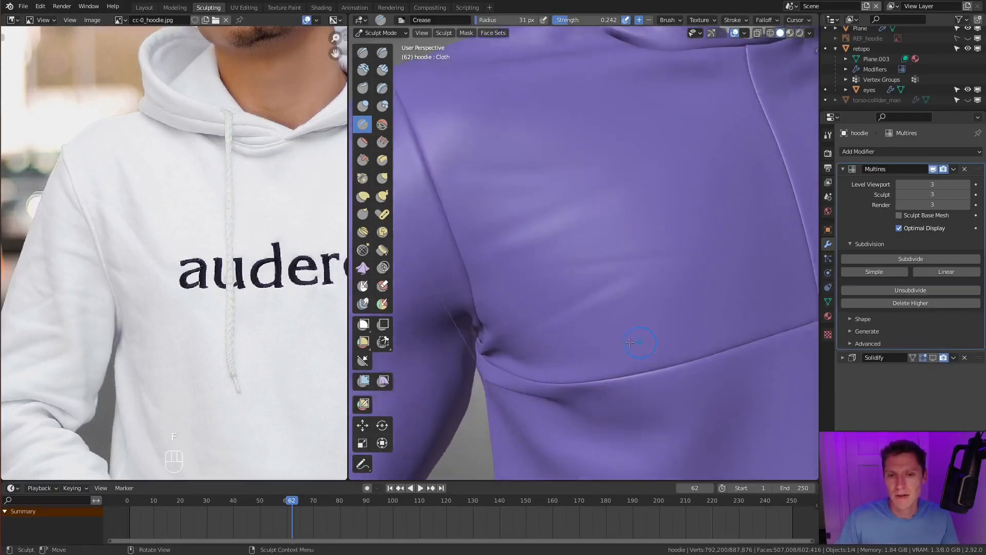
shift+drag(630, 283, 598, 300)
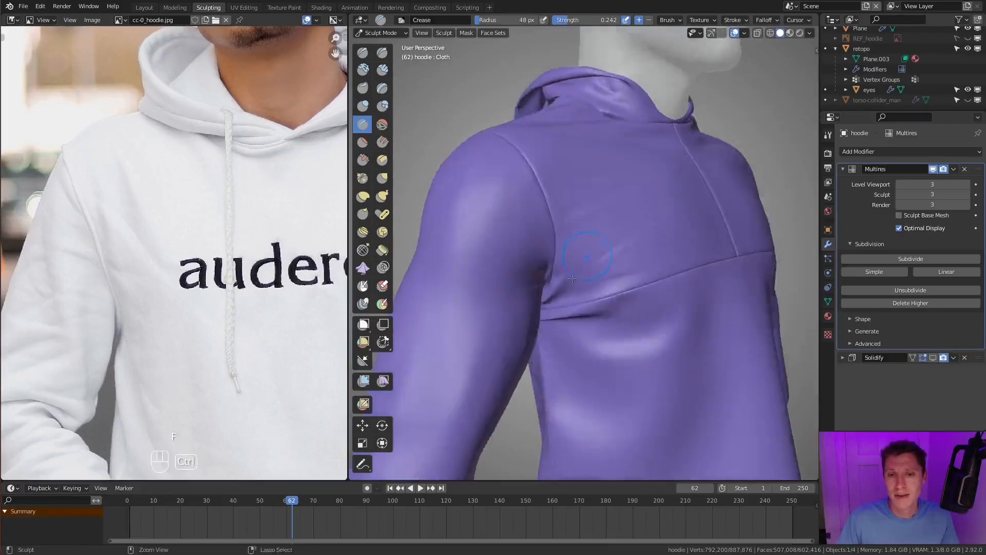
mouse_move(584, 224)
ctrl+middle_down()
mouse_move(550, 267)
mouse_move(505, 276)
ctrl+middle_up()
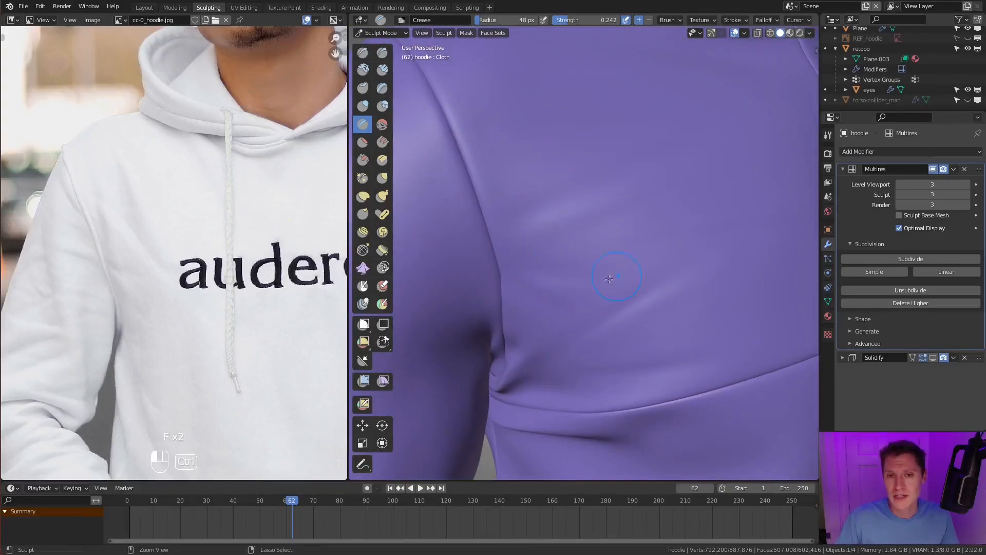
key(f)
click(591, 298)
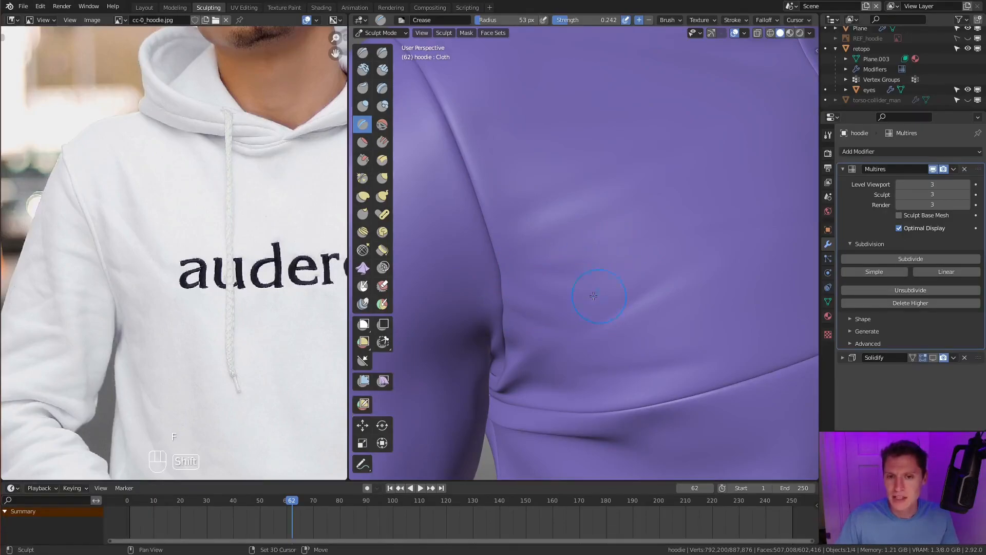
- Crease subtle folds across the upper sleeve beside the armhole seam with a 43 px radius
scroll(613, 306, down, 5)
scroll(664, 212, up, 4)
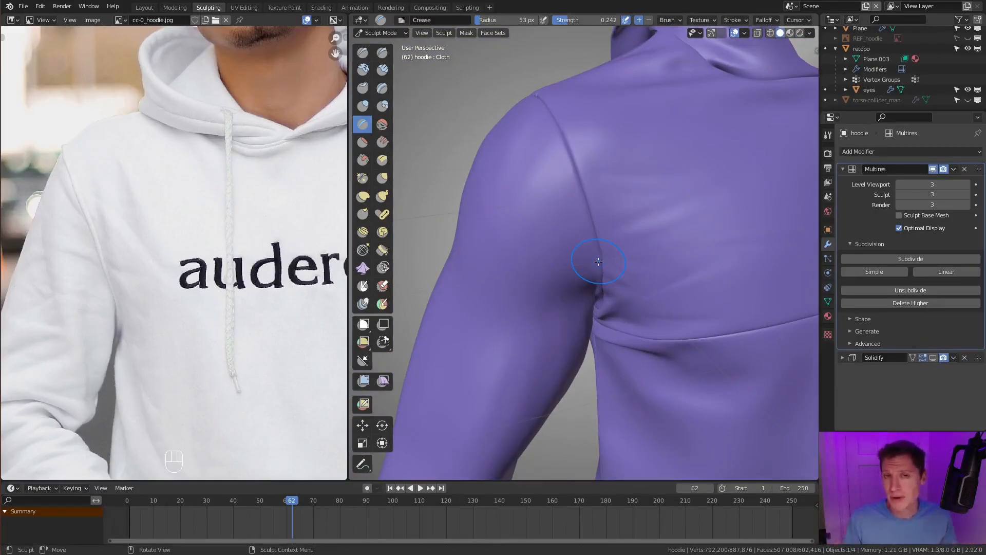
scroll(562, 285, up, 3)
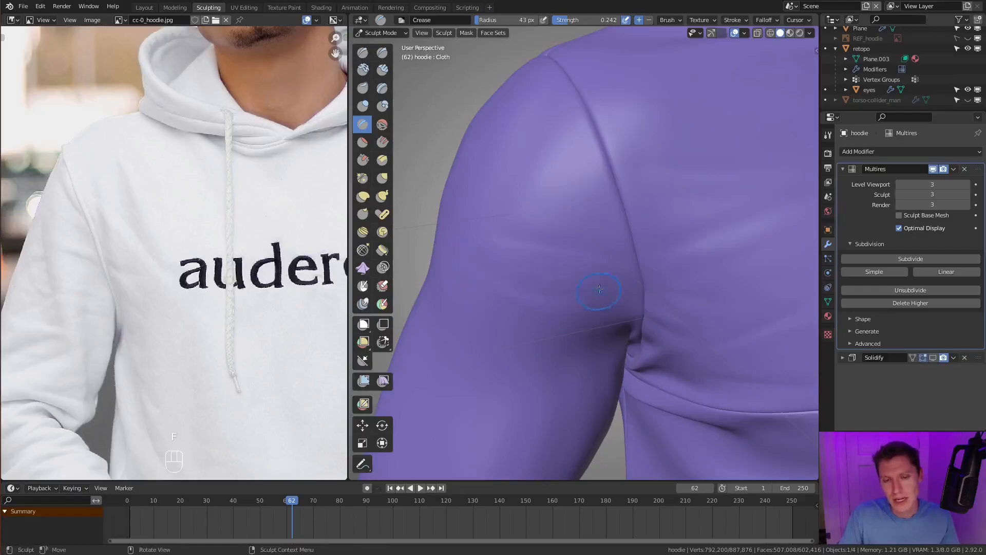
middle_drag(599, 290, 578, 270)
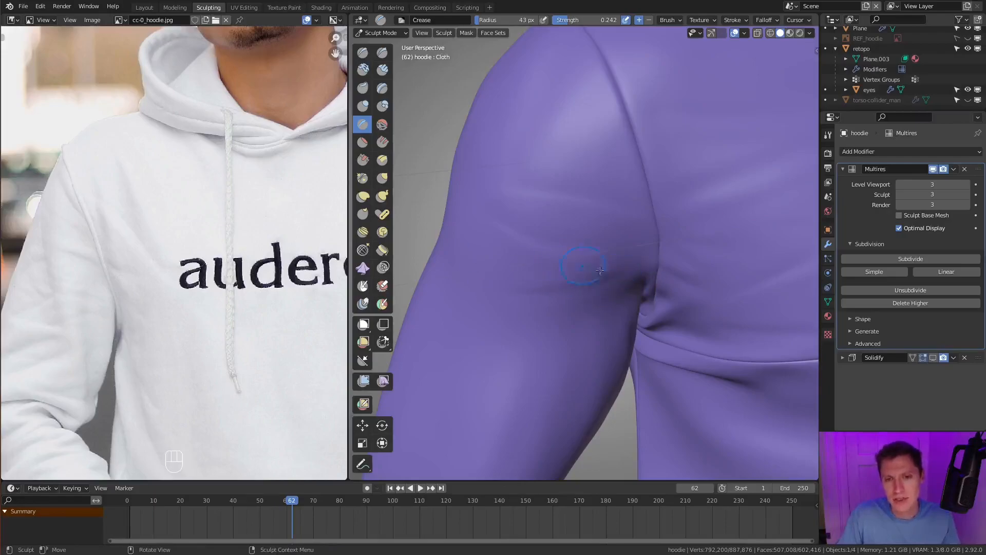
mouse_move(602, 307)
middle_down()
mouse_move(507, 274)
mouse_move(596, 295)
mouse_move(601, 329)
middle_up()
middle_drag(601, 288, 638, 208)
- Set the Crease brush radius to 49 px and review the folds across the chest, shoulder and sleeve
key(f)
click(649, 210)
mouse_move(720, 197)
shift+middle_down()
mouse_move(661, 225)
mouse_move(581, 236)
shift+middle_up()
ctrl+middle_drag(608, 205, 612, 219)
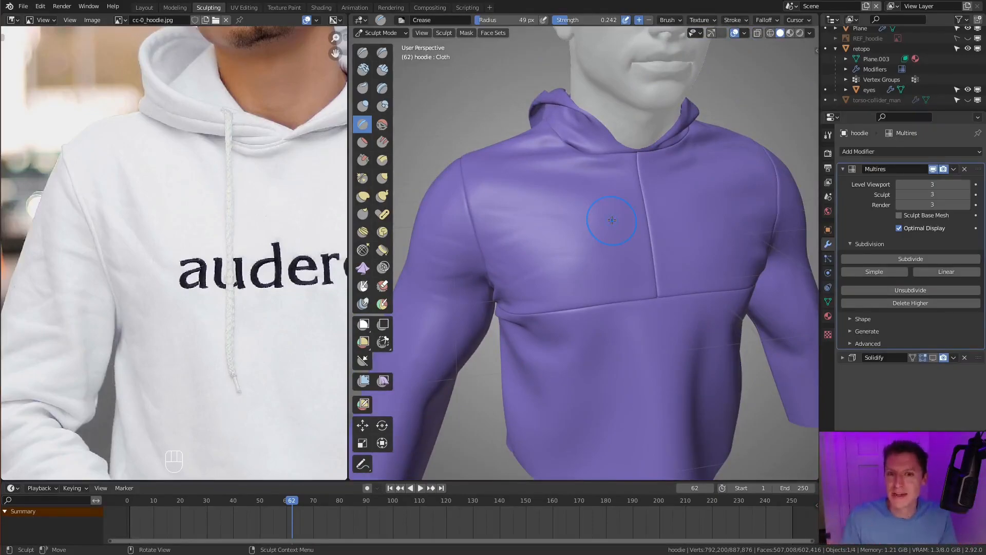
middle_drag(653, 181, 473, 258)
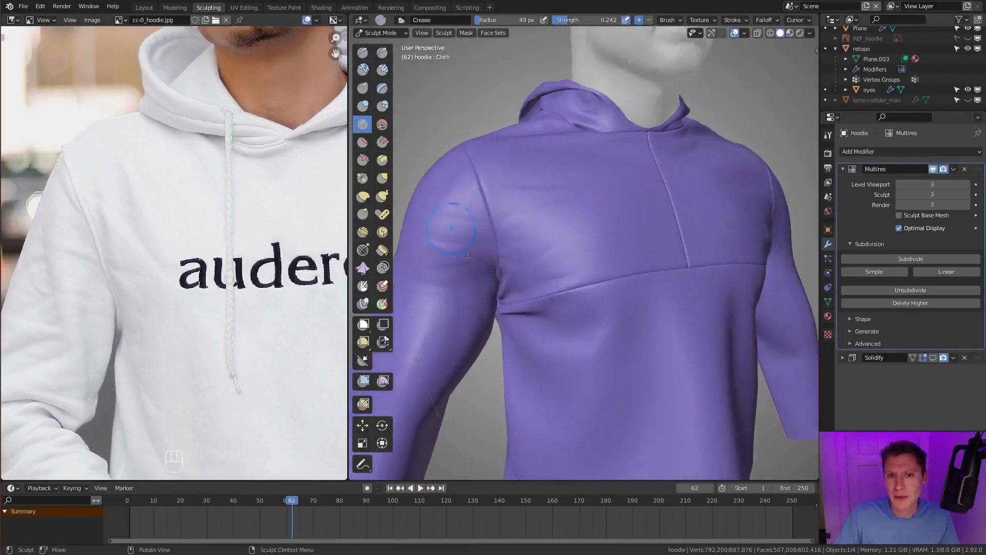
middle_drag(619, 195, 536, 239)
scroll(536, 240, up, 3)
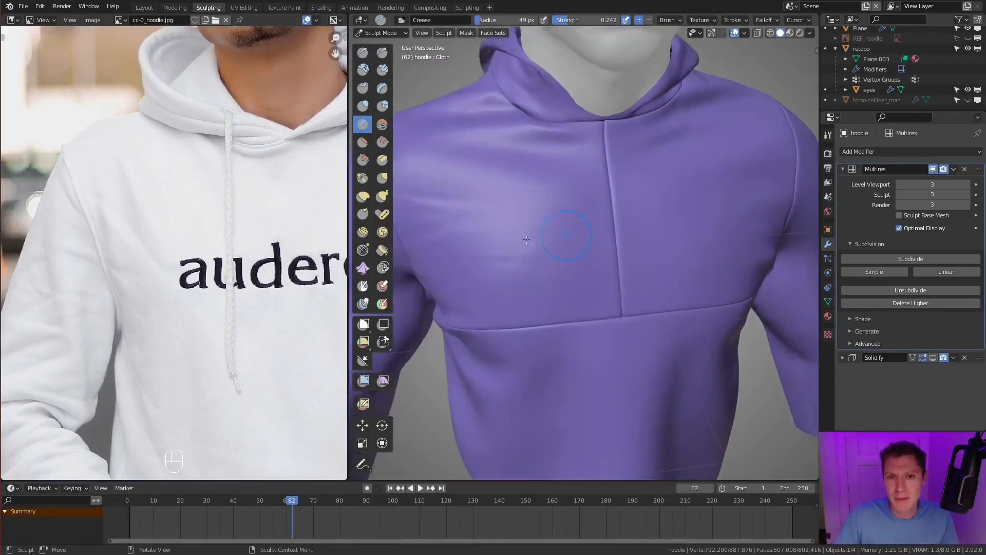
- Set the Crease brush radius to 35 px and carve fine folds across the chest beside the opposite armhole seam
shift+middle_drag(658, 228, 575, 256)
scroll(574, 252, up, 2)
key(f)
click(539, 247)
mouse_move(690, 175)
middle_down()
mouse_move(611, 234)
mouse_move(560, 252)
middle_up()
mouse_move(611, 298)
ctrl+middle_down()
mouse_move(616, 263)
mouse_move(626, 272)
ctrl+middle_up()
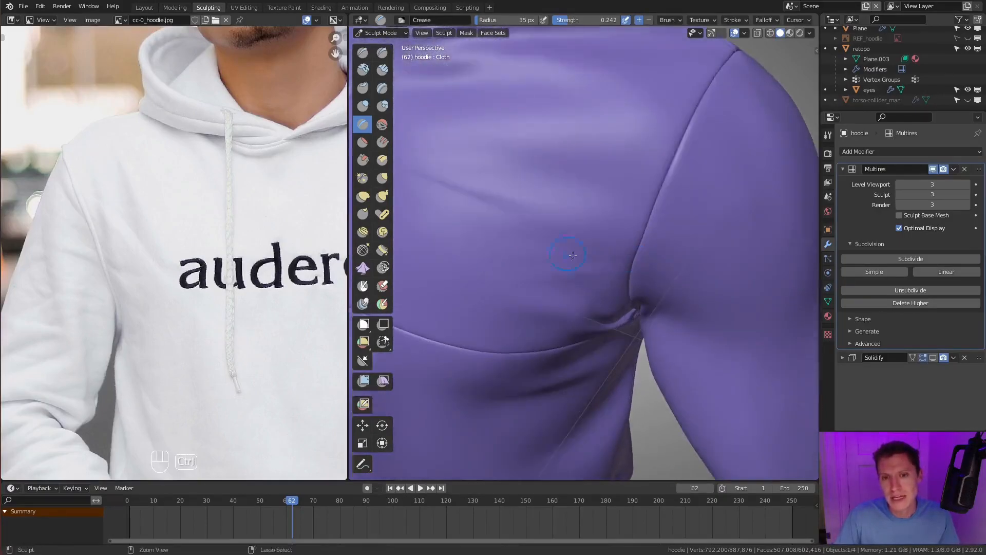
shift+middle_drag(573, 256, 600, 259)
mouse_move(656, 254)
ctrl+mouse_down()
mouse_move(608, 245)
mouse_move(656, 237)
ctrl+mouse_up()
middle_drag(621, 253, 642, 232)
- Crease subtle horizontal folds into the torso panel just below the chest seam
ctrl+drag(639, 286, 592, 267)
middle_drag(592, 267, 595, 279)
ctrl+drag(654, 289, 619, 282)
mouse_move(649, 275)
ctrl+middle_down()
mouse_move(625, 248)
mouse_move(629, 261)
mouse_move(570, 261)
mouse_move(536, 297)
ctrl+middle_up()
ctrl+drag(547, 303, 607, 288)
mouse_move(611, 290)
middle_down()
mouse_move(641, 273)
mouse_move(645, 255)
middle_up()
mouse_move(630, 267)
ctrl+mouse_down()
mouse_move(590, 286)
mouse_move(586, 308)
ctrl+mouse_up()
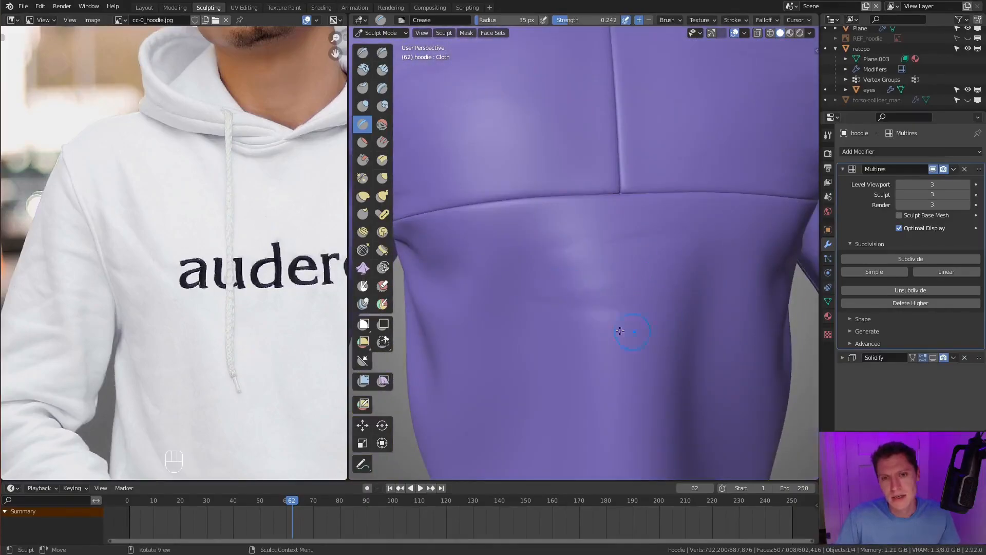
- Crease faint diagonal folds across the middle of the belly and toward its side
middle_drag(619, 329, 655, 308)
mouse_move(649, 308)
ctrl+mouse_down()
mouse_move(606, 315)
mouse_move(668, 335)
ctrl+mouse_up()
middle_drag(668, 335, 576, 318)
ctrl+drag(581, 319, 689, 342)
middle_drag(705, 346, 668, 308)
ctrl+drag(704, 280, 624, 304)
middle_drag(619, 288, 551, 269)
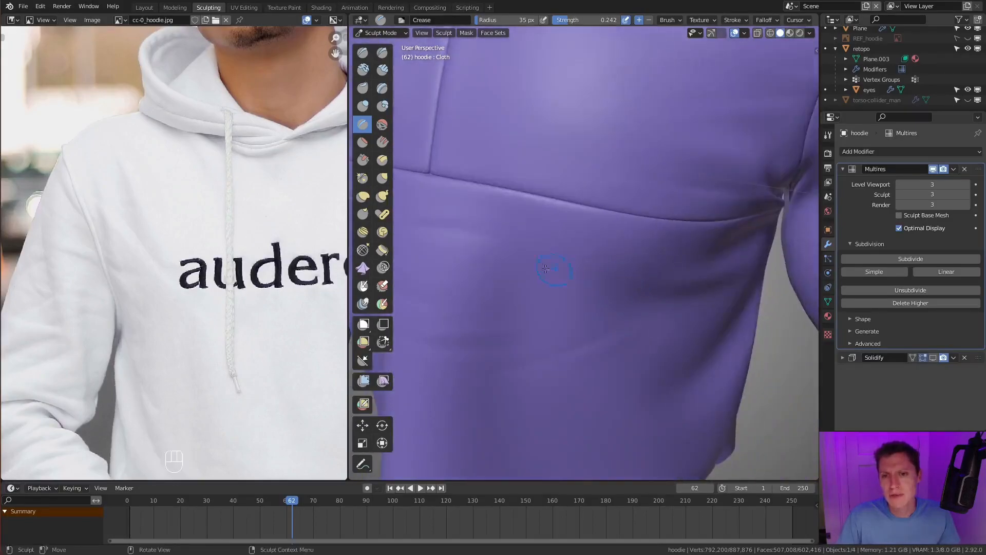
- Refine the shallow folds in the lower torso panel and check them from the front and side
mouse_move(649, 337)
ctrl+middle_down()
mouse_move(617, 231)
mouse_move(636, 222)
ctrl+middle_up()
mouse_move(709, 214)
shift+middle_down()
mouse_move(638, 227)
mouse_move(706, 214)
shift+middle_up()
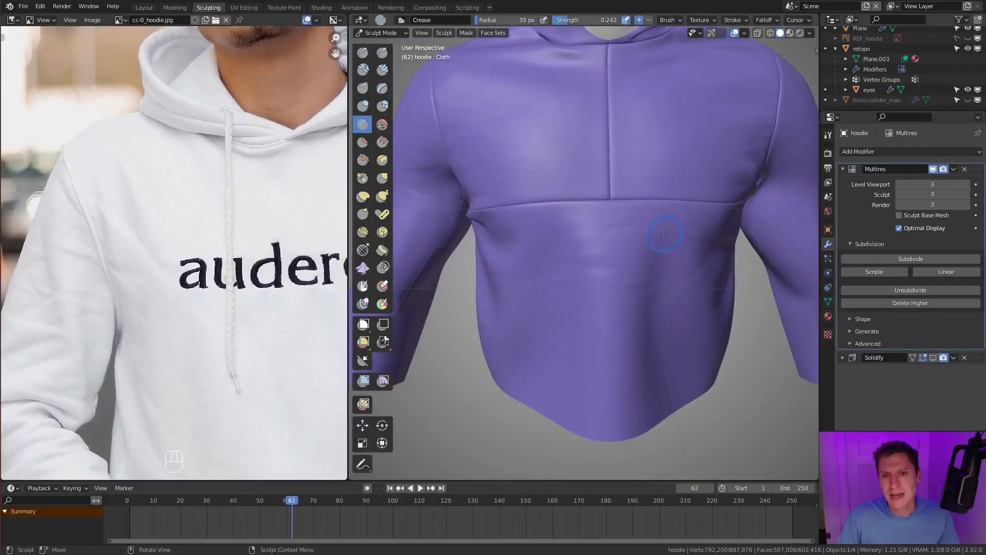
mouse_move(567, 225)
ctrl+middle_down()
mouse_move(579, 263)
mouse_move(637, 255)
mouse_move(634, 238)
ctrl+middle_up()
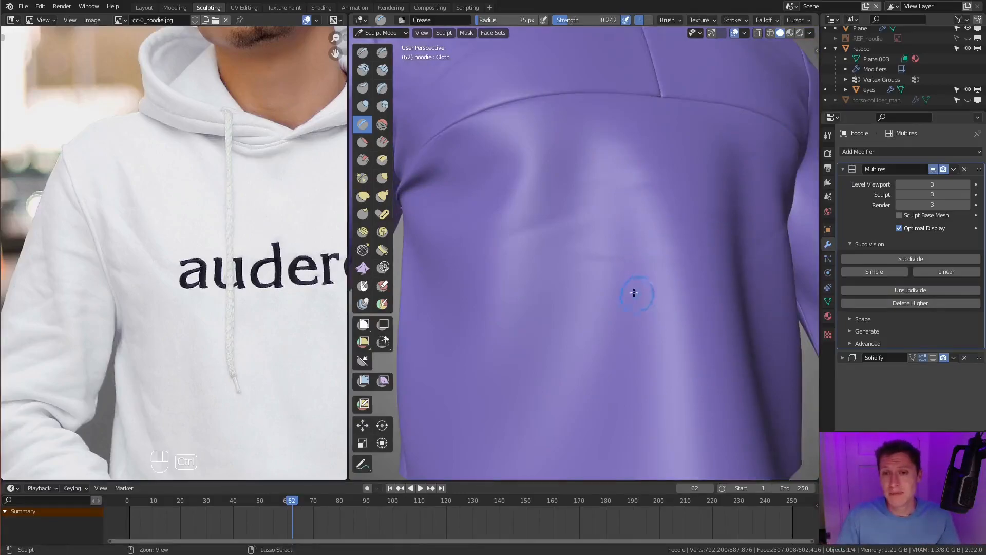
scroll(638, 286, down, 4)
scroll(623, 258, up, 3)
middle_drag(625, 303, 619, 349)
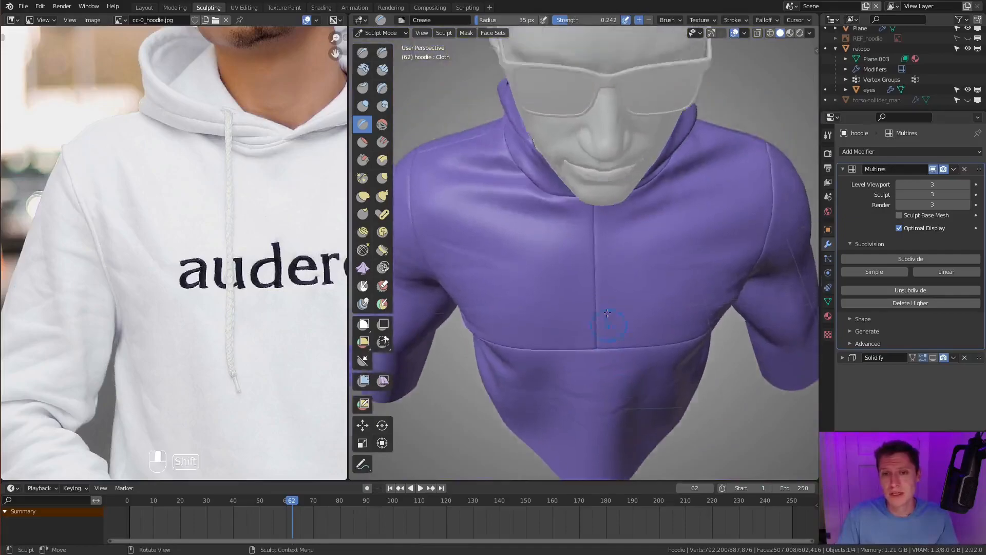
- Crease soft folds across the upper chest just below the hood neckline with a 31 px radius
scroll(599, 286, up, 5)
middle_drag(599, 286, 586, 236)
key(f)
click(675, 233)
mouse_move(675, 233)
middle_down()
mouse_move(565, 280)
mouse_move(643, 255)
mouse_move(633, 302)
mouse_move(617, 282)
mouse_move(639, 235)
mouse_move(566, 277)
middle_up()
scroll(561, 282, up, 2)
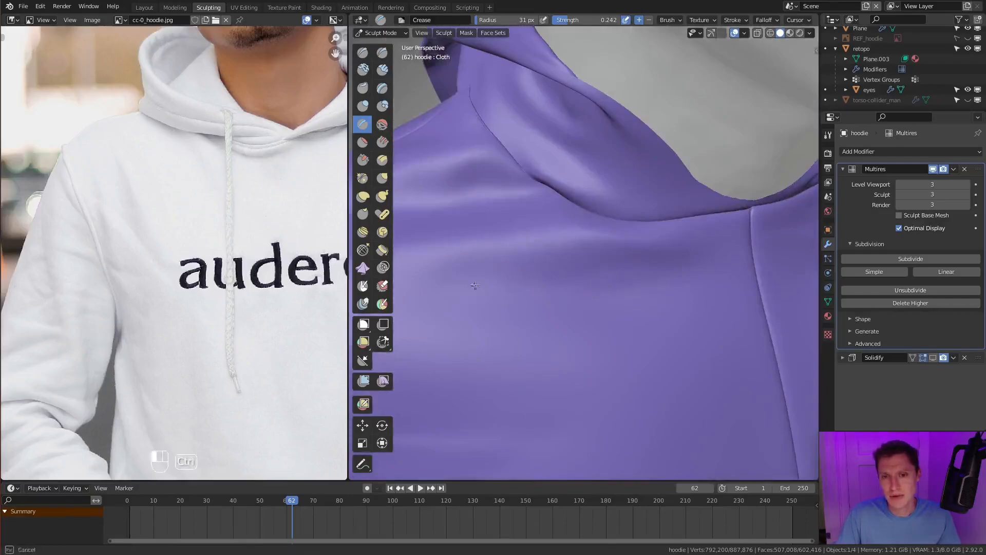
shift+middle_drag(506, 281, 524, 334)
scroll(518, 275, down, 3)
scroll(517, 274, up, 3)
mouse_move(529, 269)
middle_down()
mouse_move(625, 265)
mouse_move(636, 274)
mouse_move(599, 260)
middle_up()
mouse_move(654, 273)
middle_down()
mouse_move(684, 283)
mouse_move(637, 282)
middle_up()
middle_drag(557, 257, 663, 264)
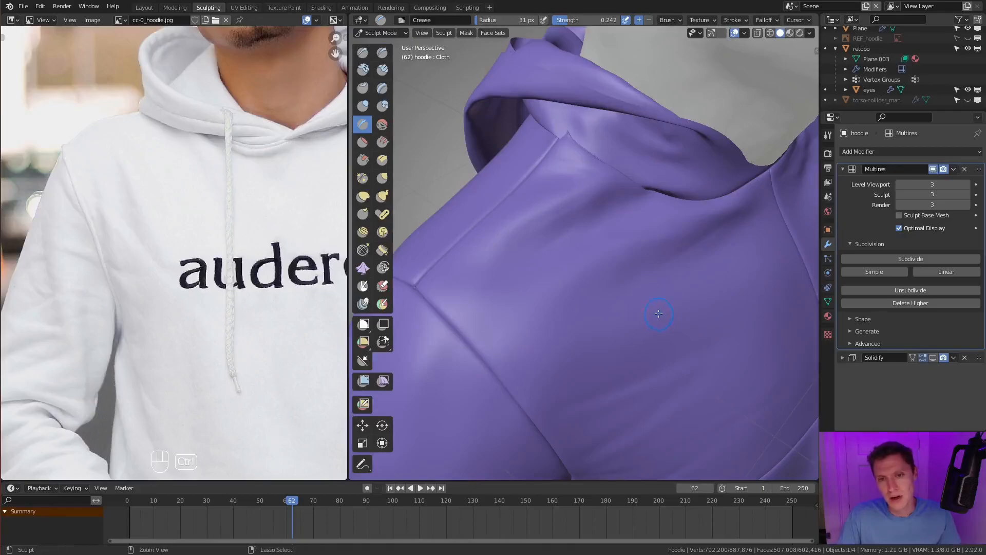
- Crease a soft fold running onto the chest from the corner where the shoulder and armhole seams meet
mouse_move(662, 308)
middle_down()
mouse_move(652, 257)
mouse_move(646, 283)
middle_up()
scroll(637, 282, up, 3)
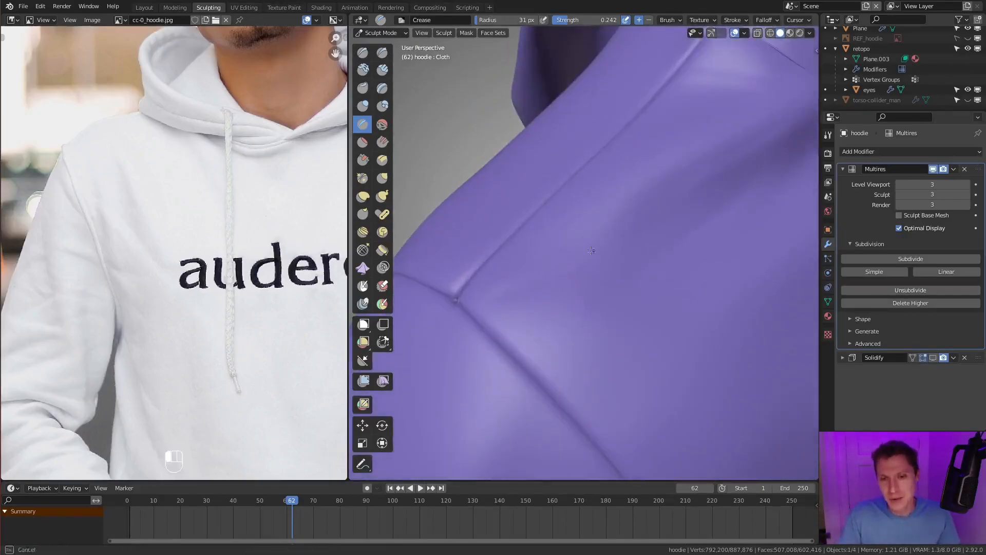
middle_drag(602, 319, 637, 331)
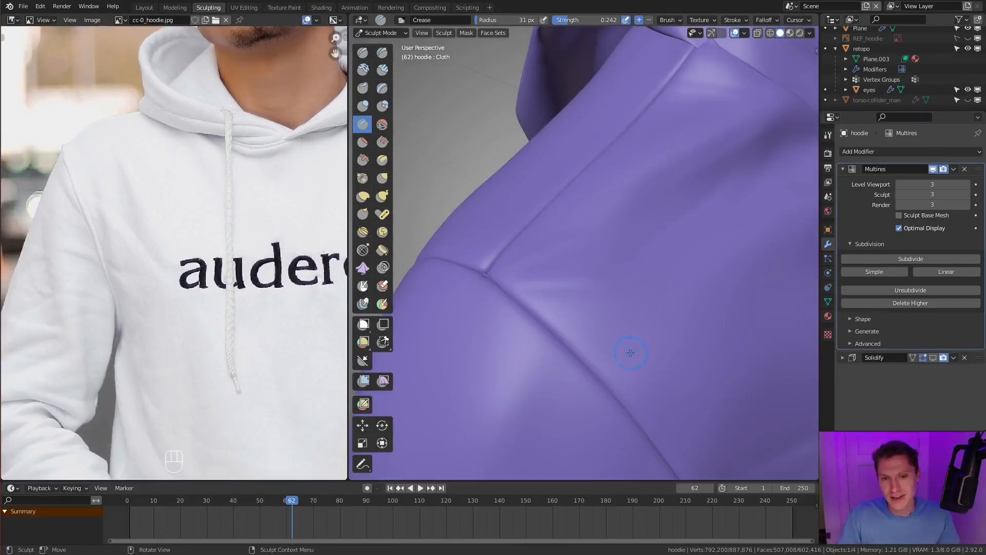
scroll(637, 355, down, 5)
mouse_move(683, 313)
middle_down()
mouse_move(590, 321)
mouse_move(642, 295)
mouse_move(632, 303)
middle_up()
scroll(641, 296, down, 2)
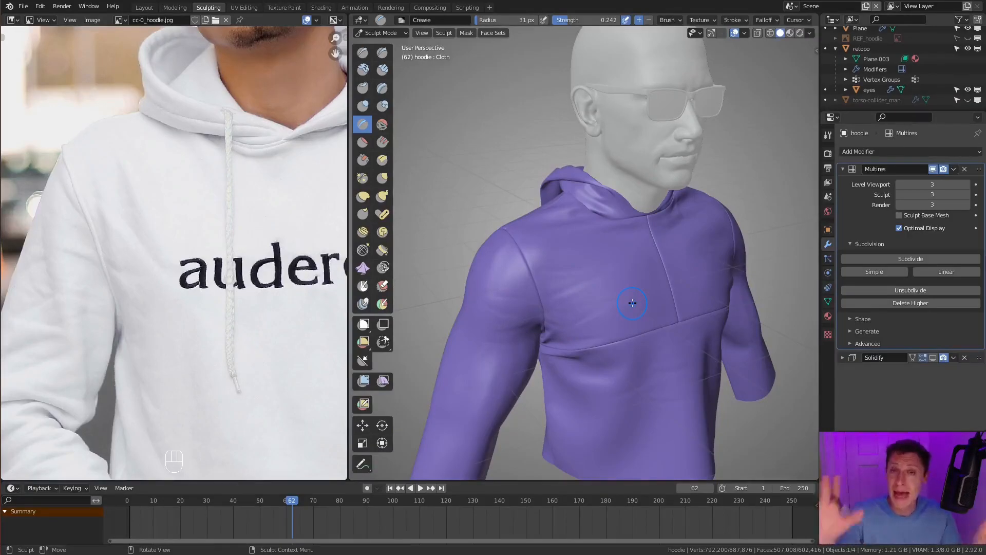
middle_drag(546, 231, 665, 231)
middle_drag(570, 247, 555, 246)
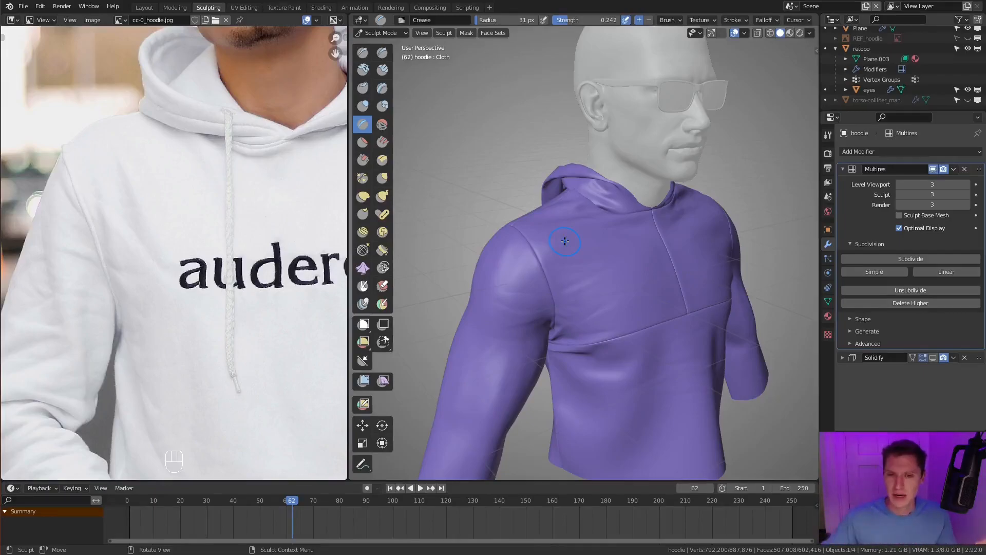
- Set the Crease brush to a 49 px radius and 0.400 strength for detailing the shoulder end of the armhole seam
mouse_move(591, 318)
ctrl+middle_down()
mouse_move(555, 280)
mouse_move(590, 281)
ctrl+middle_up()
key(f)
click(529, 281)
scroll(589, 282, up, 5)
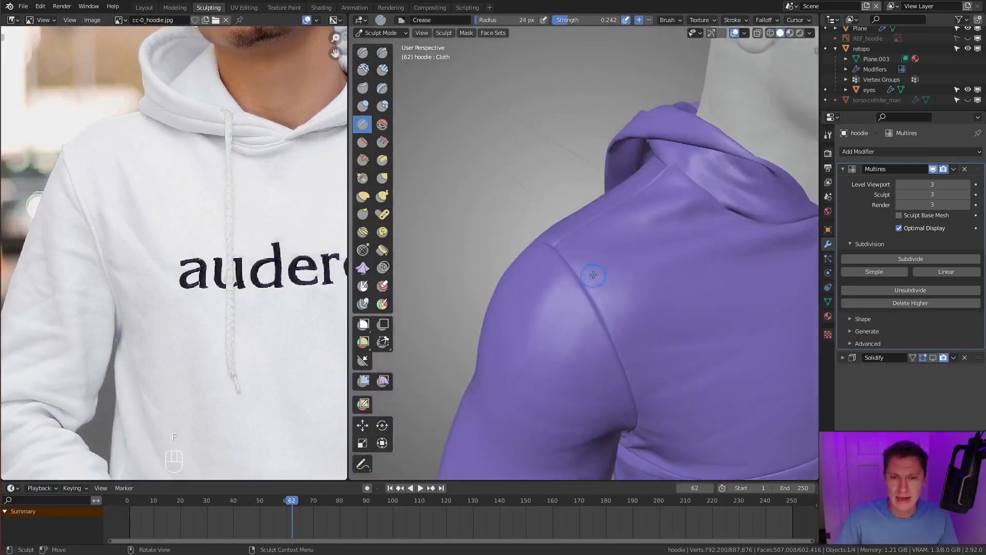
key(f)
click(639, 252)
middle_drag(638, 251, 609, 264)
key(f)
click(617, 269)
key(shift+f)
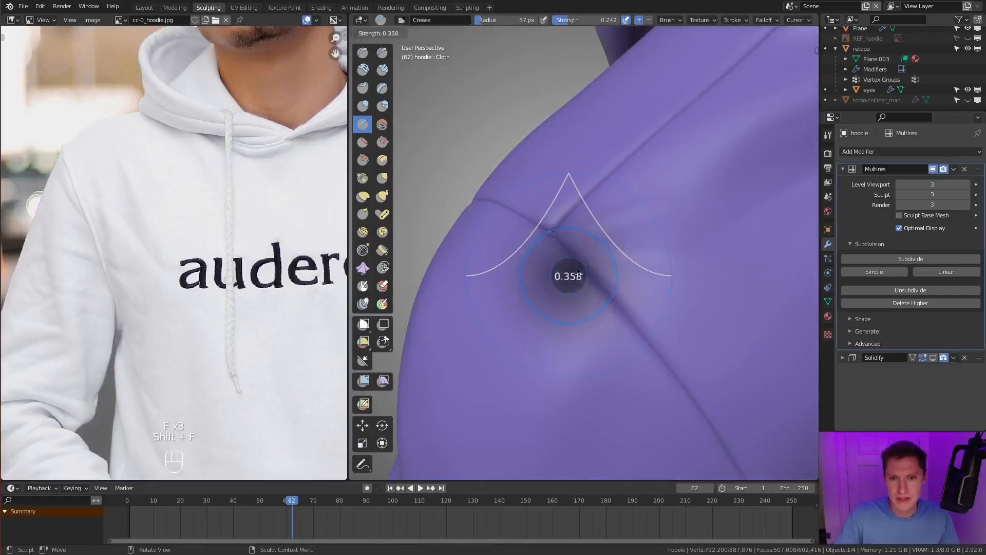
click(579, 276)
key(shift+f)
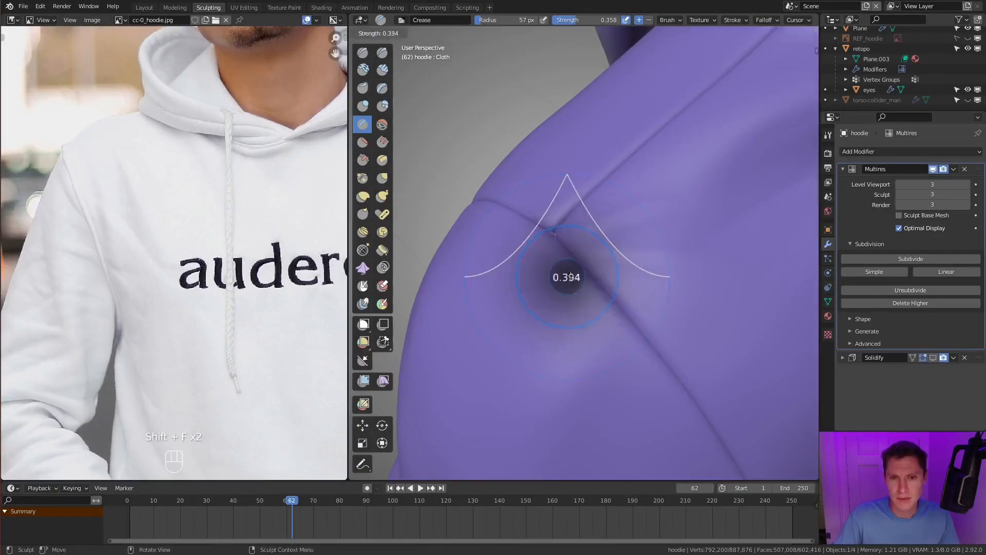
click(571, 275)
key(f)
click(560, 279)
key(f)
click(574, 266)
- Crease short puckers on both sides of the armhole seam near the top of the shoulder
ctrl+drag(575, 265, 571, 292)
middle_drag(624, 265, 584, 293)
middle_drag(532, 336, 678, 219)
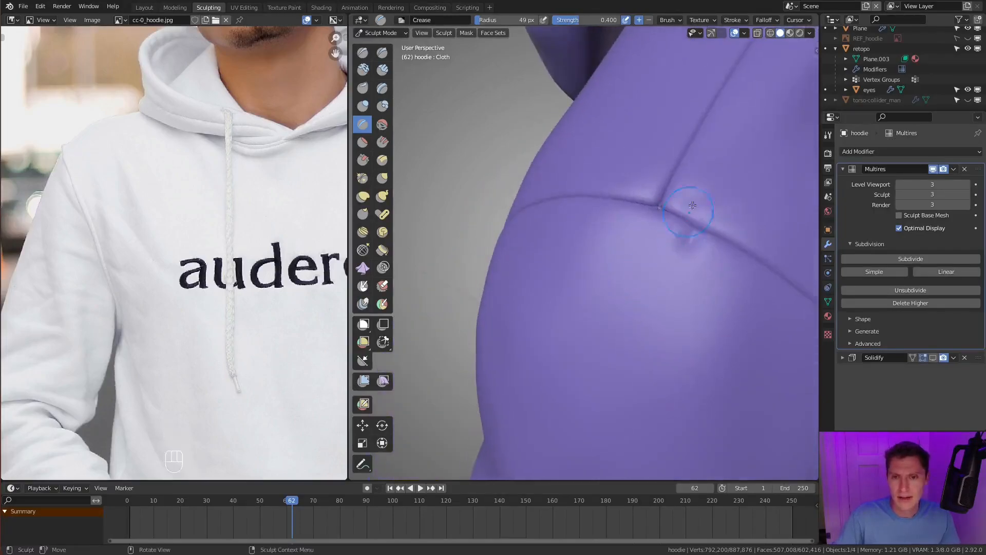
ctrl+drag(678, 212, 695, 197)
shift+middle_drag(739, 250, 650, 254)
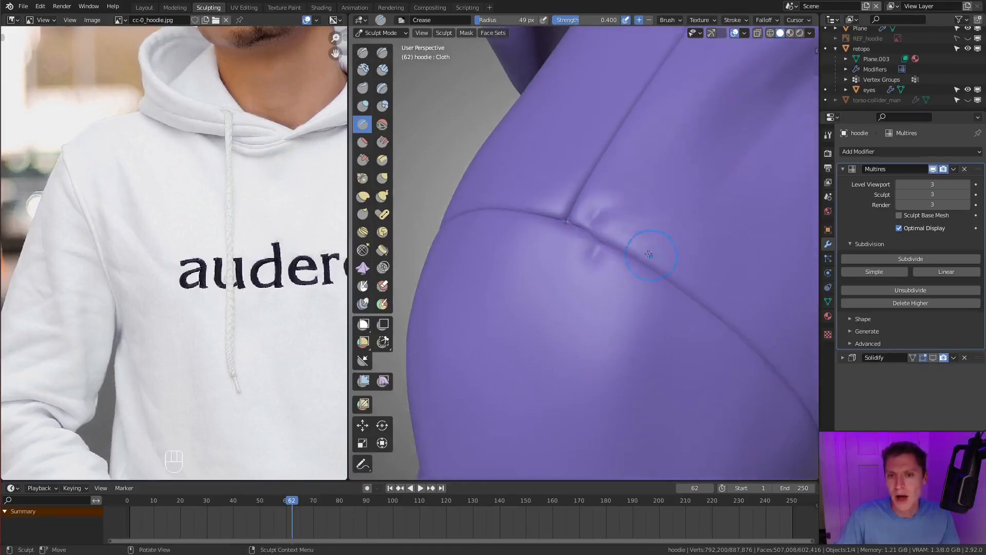
ctrl+drag(647, 263, 673, 244)
mouse_move(687, 282)
middle_down()
mouse_move(639, 282)
mouse_move(646, 286)
mouse_move(617, 233)
mouse_move(575, 226)
middle_up()
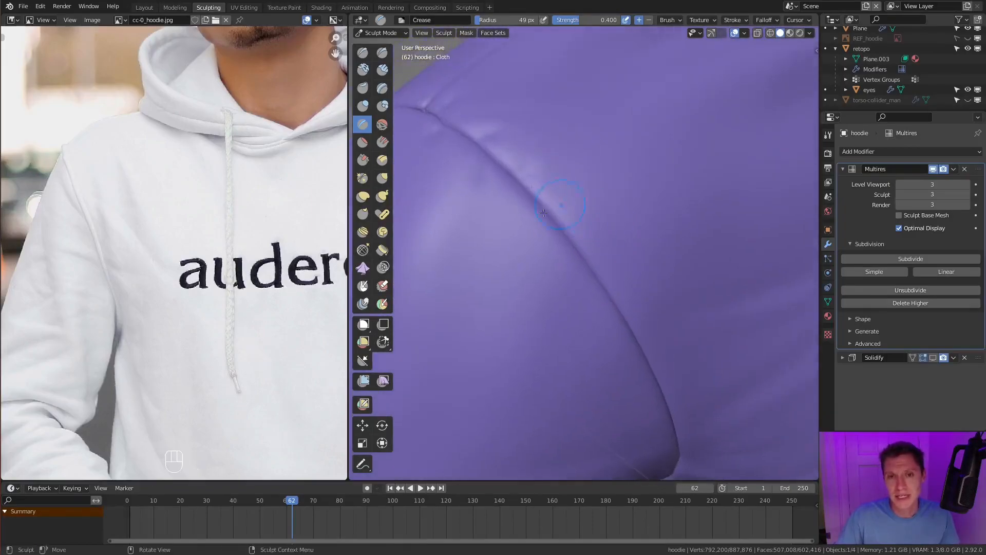
- Crease small puckers farther down the armhole seam and undo the latest strokes
ctrl+drag(537, 204, 565, 233)
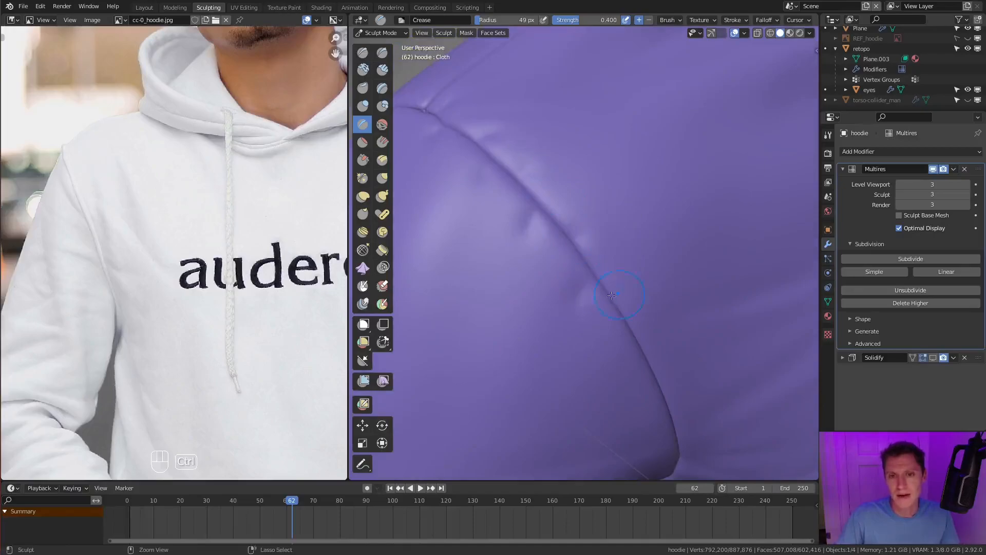
ctrl+middle_drag(625, 338, 628, 378)
mouse_move(680, 272)
middle_down()
mouse_move(663, 242)
mouse_move(664, 275)
middle_up()
middle_drag(664, 246, 645, 215)
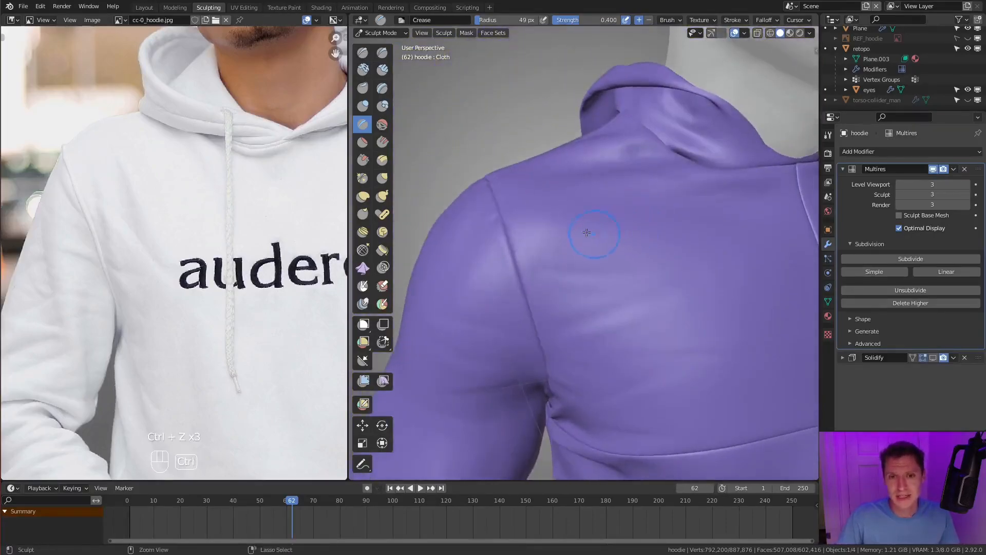
key(ctrl+z)
- Crease more short puckers along the armhole seam toward the armpit, on both the sleeve and chest sides
middle_drag(588, 232, 634, 287)
ctrl+middle_drag(636, 321, 612, 292)
ctrl+drag(573, 252, 555, 306)
mouse_move(648, 288)
middle_down()
mouse_move(606, 301)
mouse_move(594, 284)
middle_up()
ctrl+drag(591, 284, 644, 304)
shift+middle_drag(628, 324, 628, 260)
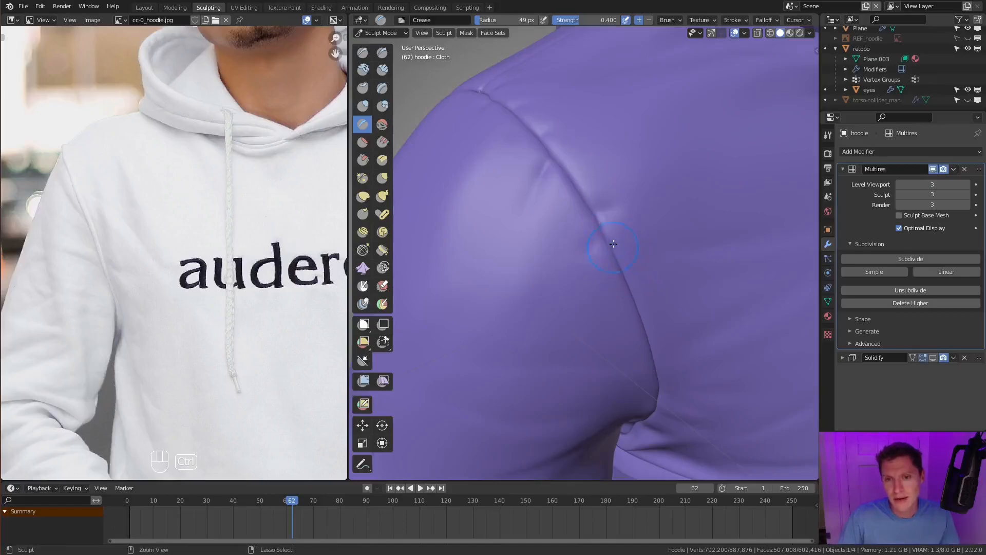
middle_drag(669, 279, 619, 221)
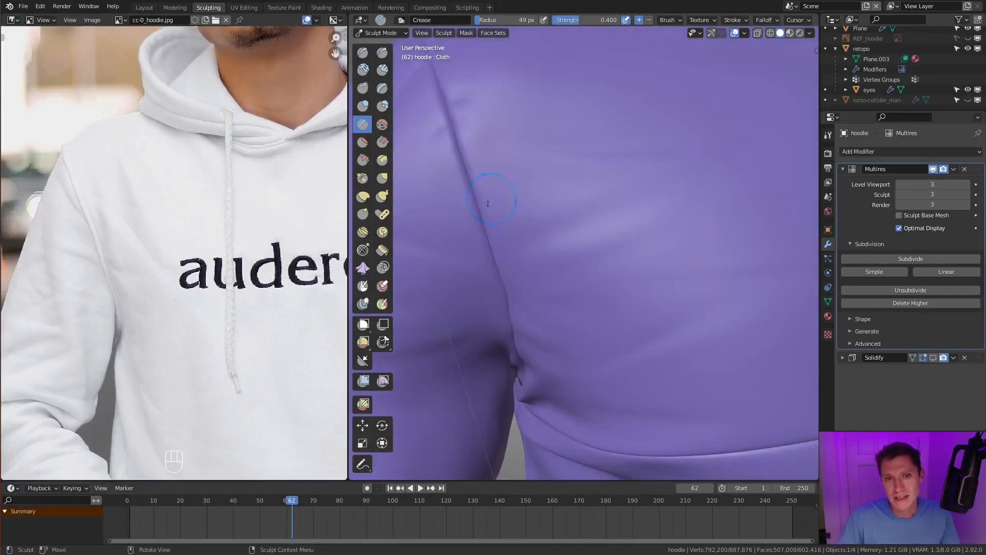
ctrl+drag(475, 208, 446, 229)
shift+middle_drag(479, 231, 526, 204)
ctrl+middle_drag(603, 220, 607, 298)
ctrl+middle_drag(608, 298, 617, 247)
- Switch to the Inflate/Deflate brush with a 58 px radius and puff up the fabric beside the armhole seam
key(i)
key(f)
click(567, 227)
mouse_move(567, 226)
middle_down()
mouse_move(580, 245)
mouse_move(577, 229)
mouse_move(571, 262)
mouse_move(568, 244)
middle_up()
key(f)
click(572, 268)
ctrl+middle_drag(568, 245, 564, 266)
key(f)
click(561, 270)
- Inflate the fabric between the puckers down the armhole seam toward the armpit
mouse_move(560, 272)
mouse_down()
mouse_move(555, 291)
mouse_move(552, 278)
mouse_up()
middle_drag(549, 254, 570, 281)
ctrl+middle_drag(569, 282, 554, 194)
mouse_move(553, 194)
shift+mouse_down()
mouse_move(547, 213)
mouse_move(588, 259)
mouse_move(582, 301)
shift+mouse_up()
mouse_move(599, 280)
middle_down()
mouse_move(610, 275)
mouse_move(589, 248)
mouse_move(595, 232)
middle_up()
shift+drag(600, 241, 619, 278)
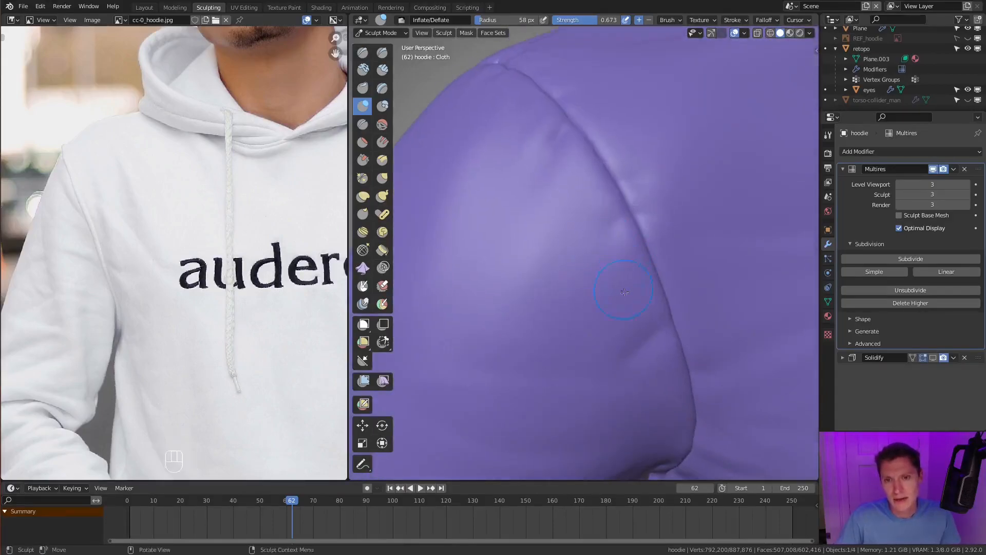
middle_drag(622, 289, 606, 260)
mouse_move(604, 259)
shift+mouse_down()
mouse_move(567, 266)
mouse_move(578, 242)
shift+mouse_up()
- Bring up the grey hoodie's armhole in the reference image and switch to the Crease brush with an 88 px radius
scroll(616, 236, down, 8)
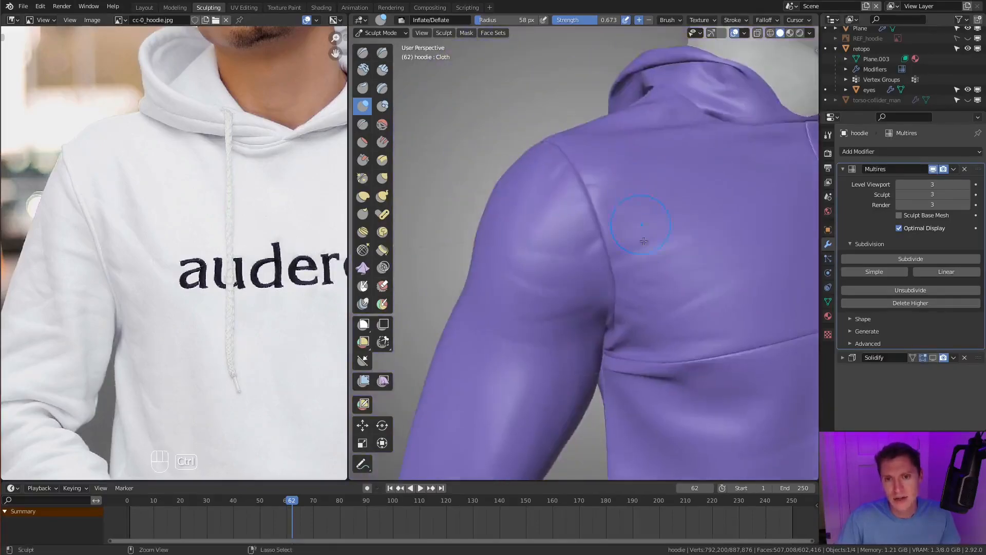
scroll(254, 287, down, 6)
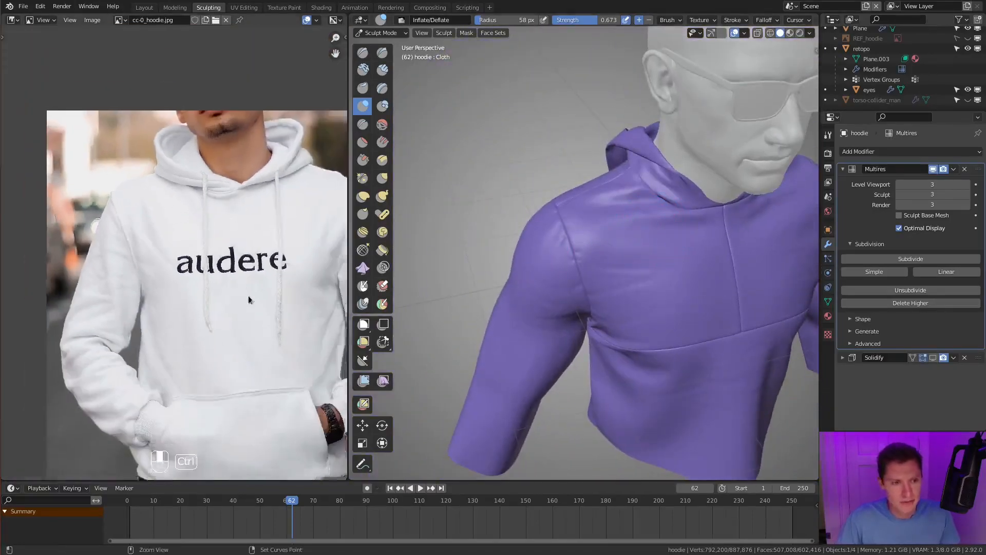
middle_drag(253, 414, 212, 286)
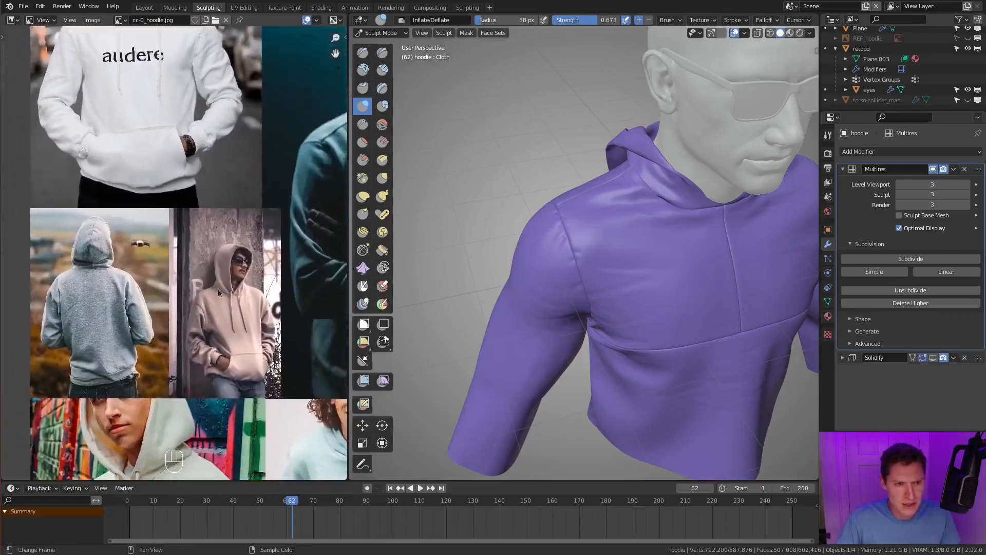
scroll(166, 290, up, 5)
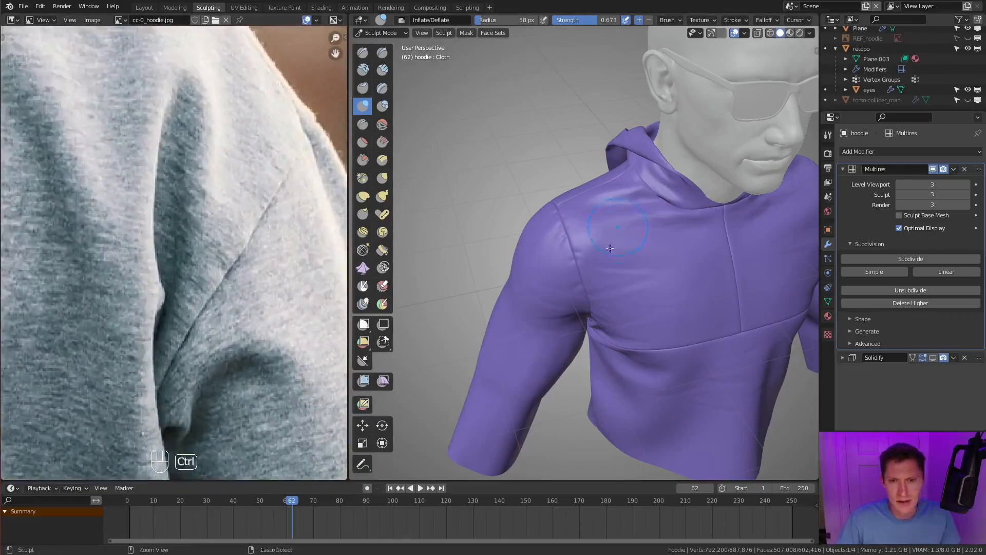
scroll(574, 268, up, 6)
key(shift+c)
key(f)
middle_drag(574, 269, 585, 291)
mouse_move(586, 291)
ctrl+middle_down()
mouse_move(572, 274)
mouse_move(615, 265)
mouse_move(568, 256)
ctrl+middle_up()
key(f)
click(585, 270)
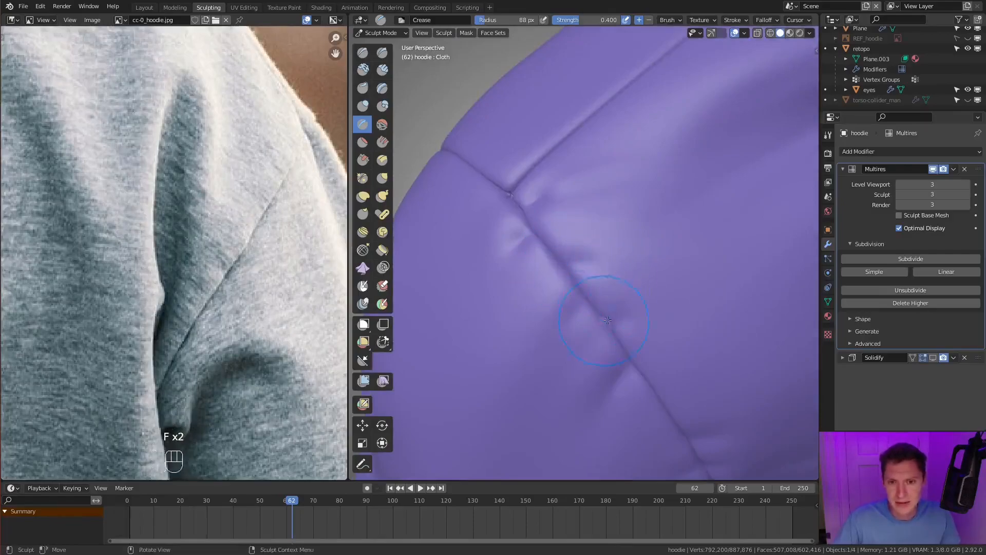
- Crease broader, deeper puckers across the armhole seam on the front of the shoulder
mouse_move(618, 210)
ctrl+middle_down()
mouse_move(625, 273)
mouse_move(589, 189)
mouse_move(568, 275)
ctrl+middle_up()
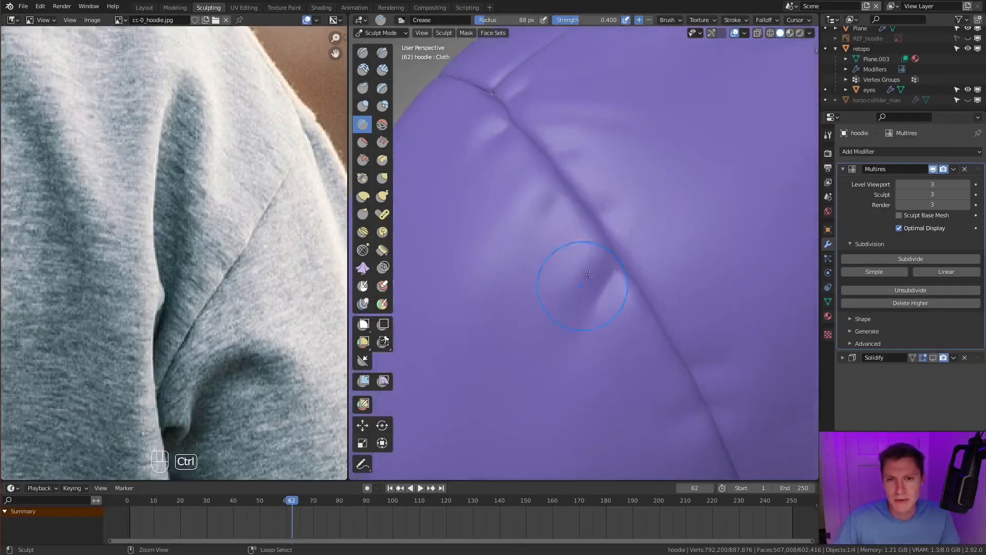
mouse_move(635, 280)
ctrl+middle_down()
mouse_move(598, 242)
mouse_move(624, 293)
ctrl+middle_up()
mouse_move(625, 246)
middle_down()
mouse_move(645, 201)
mouse_move(644, 266)
mouse_move(670, 288)
mouse_move(707, 236)
mouse_move(655, 246)
middle_up()
mouse_move(655, 318)
ctrl+middle_down()
mouse_move(660, 282)
mouse_move(639, 260)
mouse_move(648, 319)
ctrl+middle_up()
mouse_move(648, 319)
shift+middle_down()
mouse_move(635, 278)
mouse_move(578, 359)
mouse_move(678, 267)
shift+middle_up()
- Carve sharper folds radiating from the armpit across the chest and side, ending with a 73 px Crease radius
key(f)
click(559, 315)
key(f)
click(633, 280)
ctrl+drag(616, 274, 600, 269)
key(f)
click(647, 252)
middle_drag(636, 261, 670, 251)
key(f)
click(674, 250)
click(677, 251)
- Examine the seams and fabric creases around the back of the grey hoodie's neck in the reference photo
mouse_move(129, 216)
ctrl+middle_down()
mouse_move(168, 191)
mouse_move(239, 214)
ctrl+middle_up()
mouse_move(155, 188)
shift+middle_down()
mouse_move(224, 257)
mouse_move(196, 242)
shift+middle_up()
mouse_move(195, 243)
shift+middle_down()
mouse_move(236, 177)
mouse_move(205, 248)
mouse_move(165, 294)
shift+middle_up()
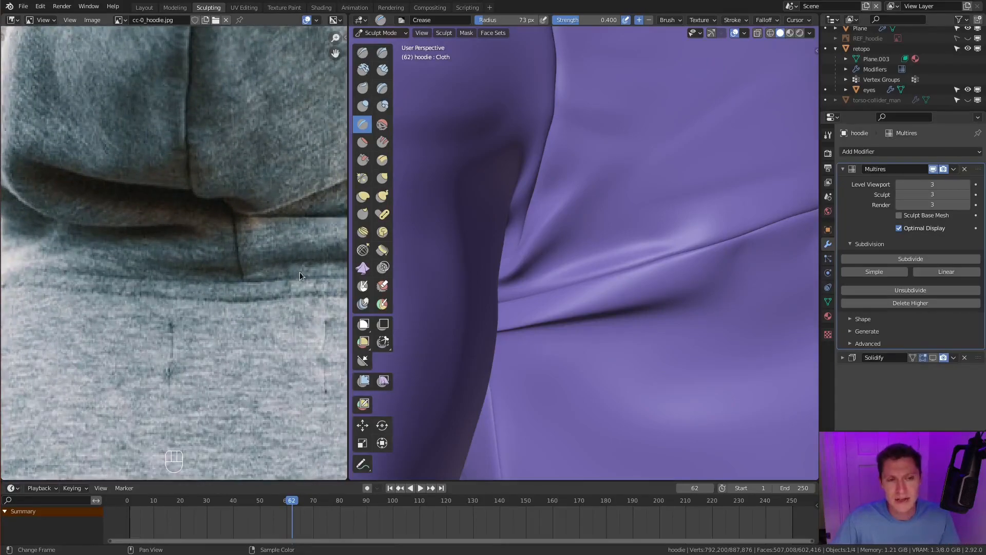
ctrl+middle_drag(311, 267, 252, 251)
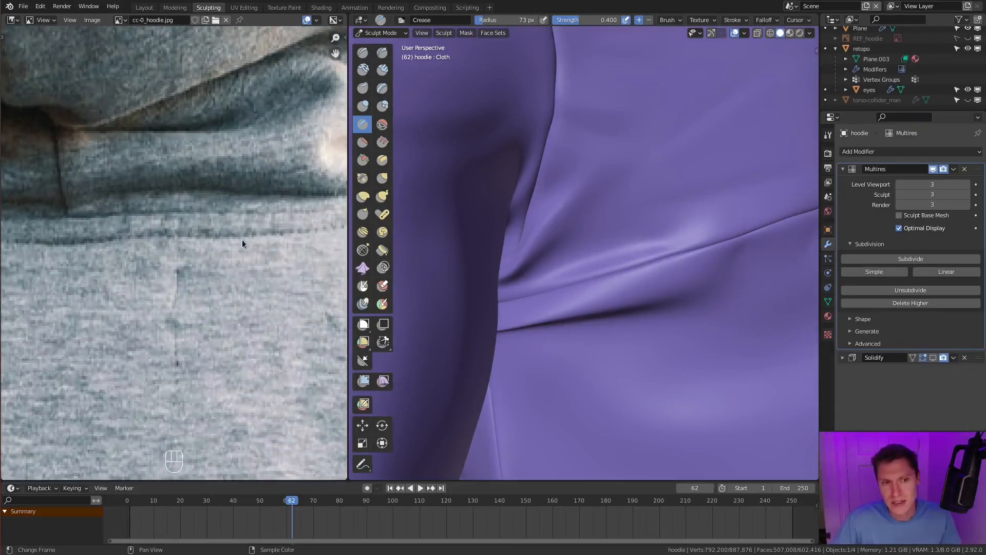
ctrl+middle_drag(235, 242, 312, 229)
- Set the Crease brush radius to 68 px and review the folds from the front, shoulder and underside
mouse_move(534, 211)
ctrl+middle_down()
mouse_move(633, 149)
mouse_move(585, 187)
mouse_move(591, 167)
mouse_move(647, 259)
mouse_move(545, 261)
ctrl+middle_up()
key(f)
click(643, 258)
mouse_move(544, 262)
ctrl+middle_down()
mouse_move(589, 276)
mouse_move(590, 257)
mouse_move(579, 249)
ctrl+middle_up()
key(f)
click(596, 278)
middle_drag(471, 255, 599, 182)
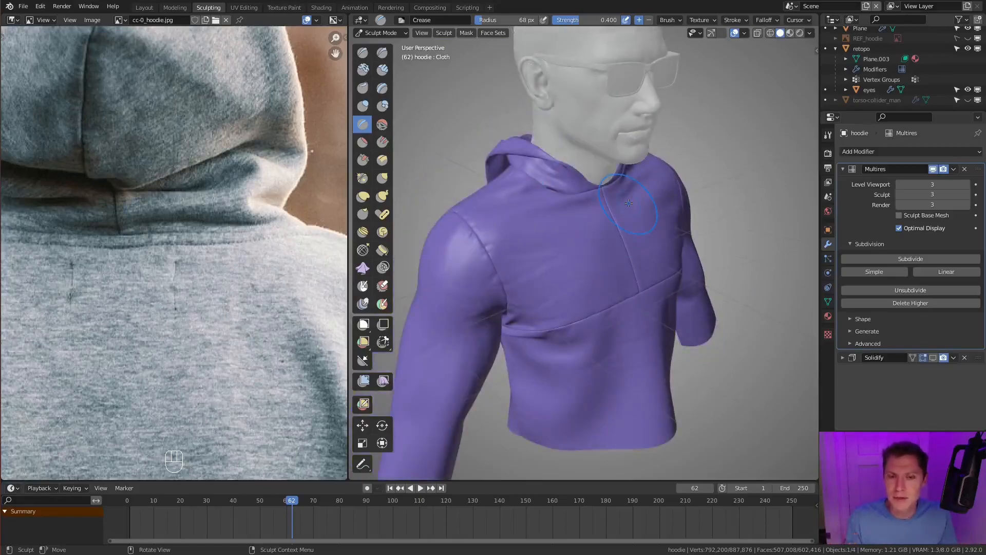
mouse_move(551, 147)
middle_down()
mouse_move(646, 213)
mouse_move(554, 293)
middle_up()
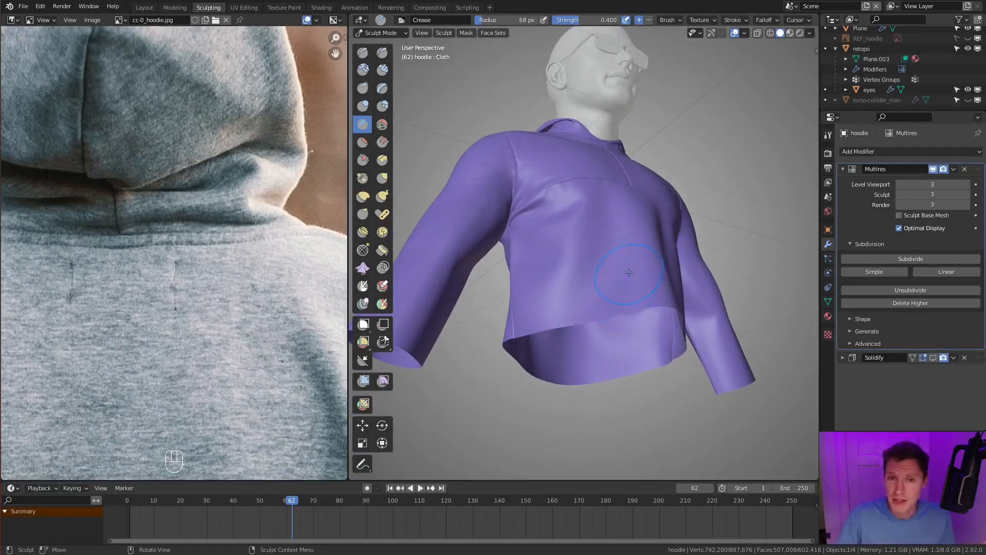
middle_drag(627, 280, 589, 244)
scroll(589, 244, up, 4)
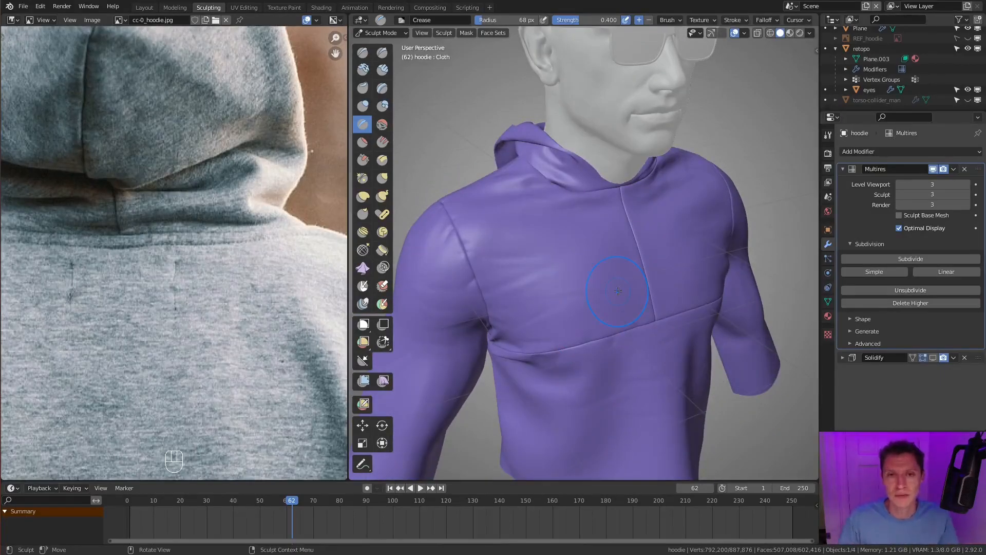
- Crease small puckers across the shoulder seam beneath the hood with a 55 px brush radius
scroll(567, 217, up, 2)
mouse_move(566, 217)
middle_down()
mouse_move(507, 225)
mouse_move(524, 328)
middle_up()
key(f)
click(524, 333)
scroll(524, 331, up, 2)
ctrl+drag(528, 329, 518, 281)
middle_drag(518, 281, 569, 272)
key(f)
click(549, 269)
ctrl+drag(614, 386, 562, 393)
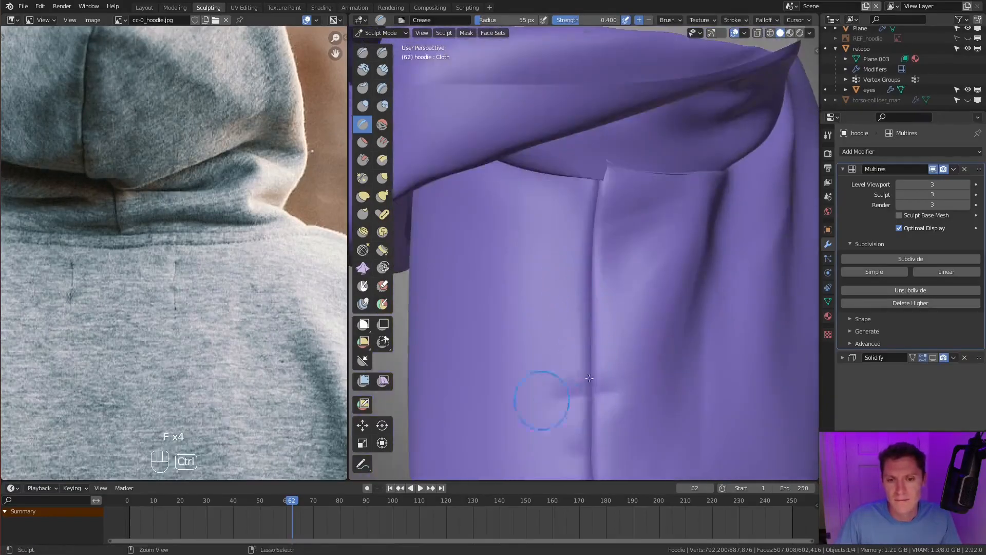
middle_drag(562, 393, 606, 335)
mouse_move(606, 249)
middle_down()
mouse_move(589, 243)
mouse_move(611, 247)
middle_up()
- Puff up the fabric between the shoulder seam puckers using the Inflate brush at a 70 px radius, and review the shoulder
key(i)
scroll(611, 247, up, 3)
key(f)
click(619, 252)
key(f)
click(625, 254)
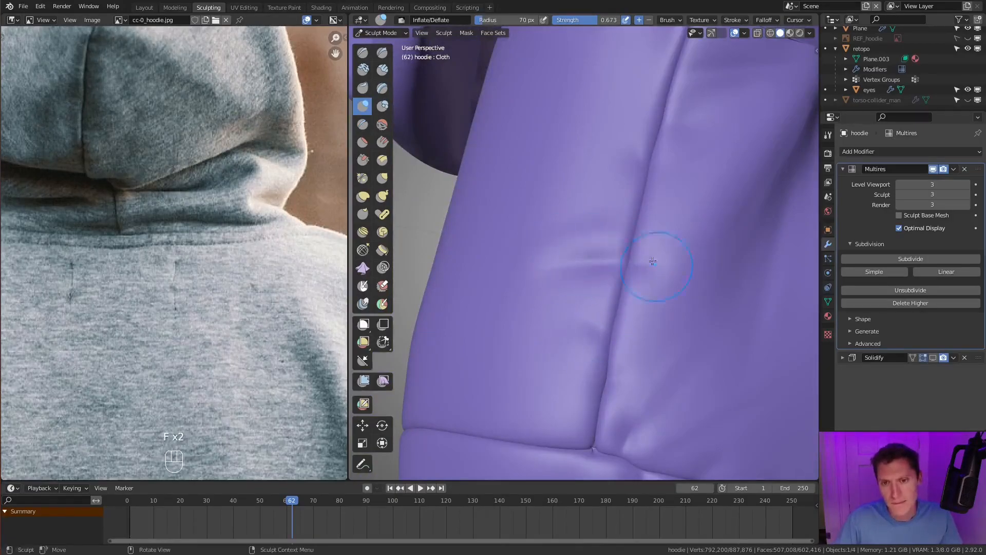
scroll(683, 221, down, 3)
drag(653, 226, 620, 236)
scroll(555, 308, down, 4)
mouse_move(555, 308)
middle_down()
mouse_move(667, 236)
mouse_move(691, 257)
middle_up()
scroll(667, 236, down, 4)
scroll(691, 257, up, 3)
scroll(696, 257, up, 2)
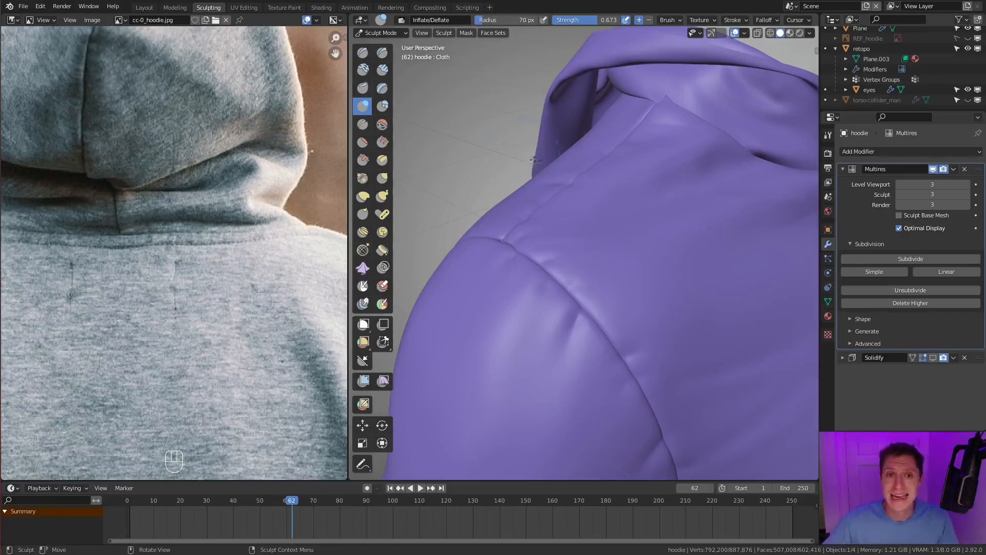
- Set the Crease brush radius to 30 px and enable Stabilize Stroke with a 100 px stabilizing radius
key(shift+c)
key(f)
shift+middle_drag(586, 208, 574, 239)
key(f)
click(552, 215)
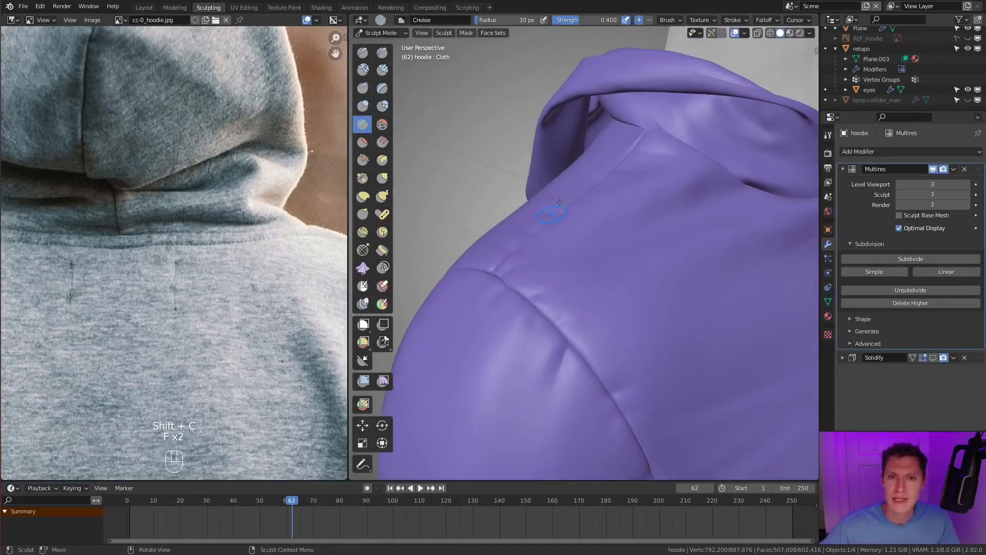
click(744, 21)
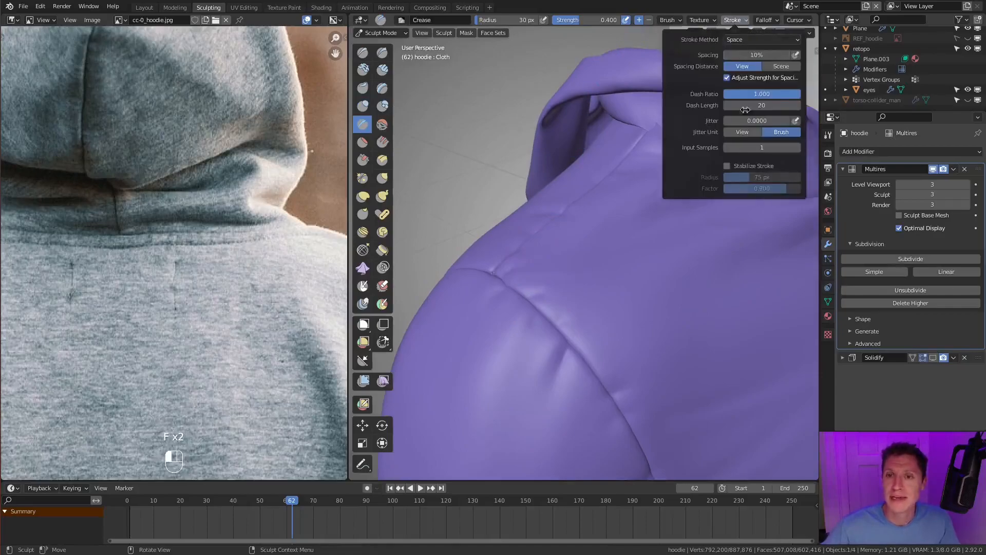
click(727, 165)
click(761, 177)
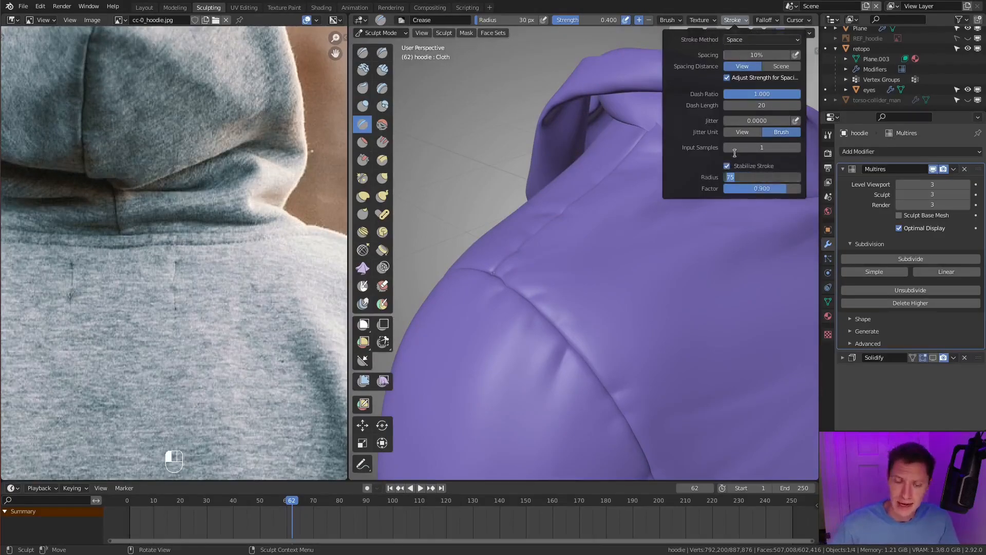
text(10)
key(Return)
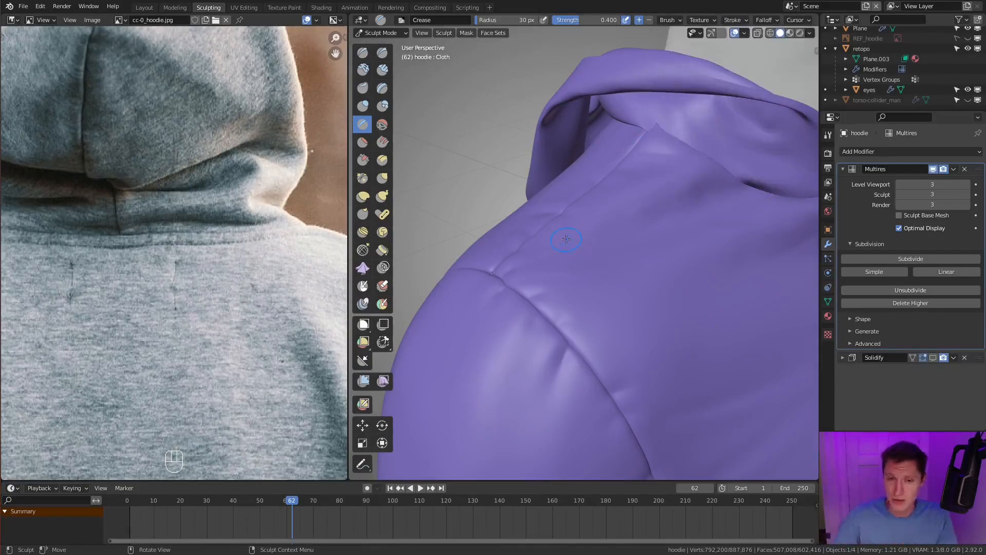
- Try to crease a stabilized line parallel to the front armhole seam
scroll(560, 252, up, 1)
mouse_move(561, 253)
shift+middle_down()
mouse_move(583, 222)
mouse_move(587, 256)
shift+middle_up()
key(f)
click(595, 226)
ctrl+drag(595, 252, 591, 313)
ctrl+drag(616, 388, 628, 414)
key(ctrl+z)
- Refine the Crease brush to a 21 px radius and 0.497 strength, undoing the trial strokes beside the armhole seam
key(f)
click(571, 251)
ctrl+drag(576, 334, 638, 452)
key(ctrl+z)
key(shift+f)
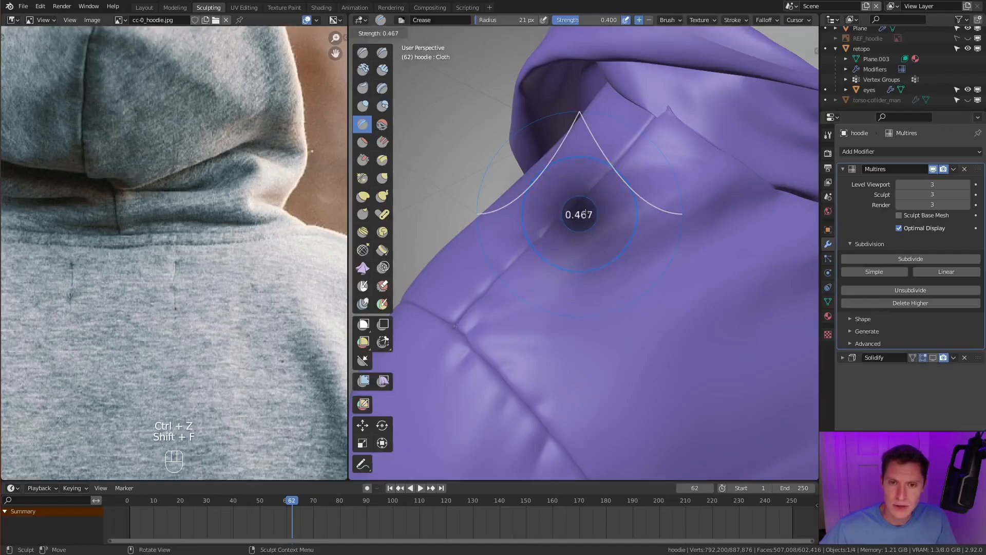
click(585, 216)
ctrl+drag(579, 257, 632, 430)
key(ctrl+z)
mouse_move(538, 349)
shift+middle_down()
mouse_move(560, 241)
mouse_move(529, 242)
shift+middle_up()
shift+middle_drag(529, 242, 526, 207)
key(ctrl+z)
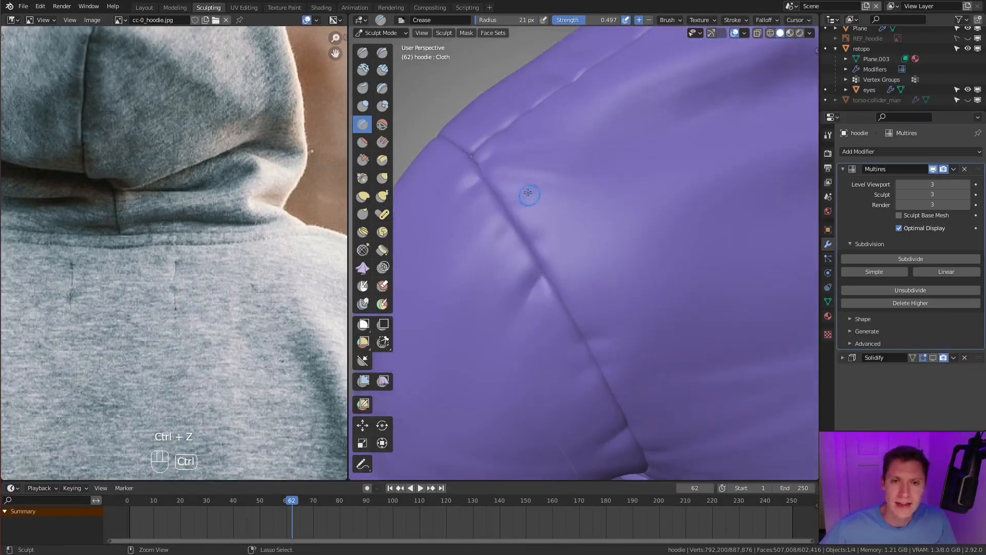
- Try to crease a parallel line beside the front armhole seam in the maximized viewport
key(ctrl+space)
scroll(474, 224, up, 2)
scroll(527, 255, down, 1)
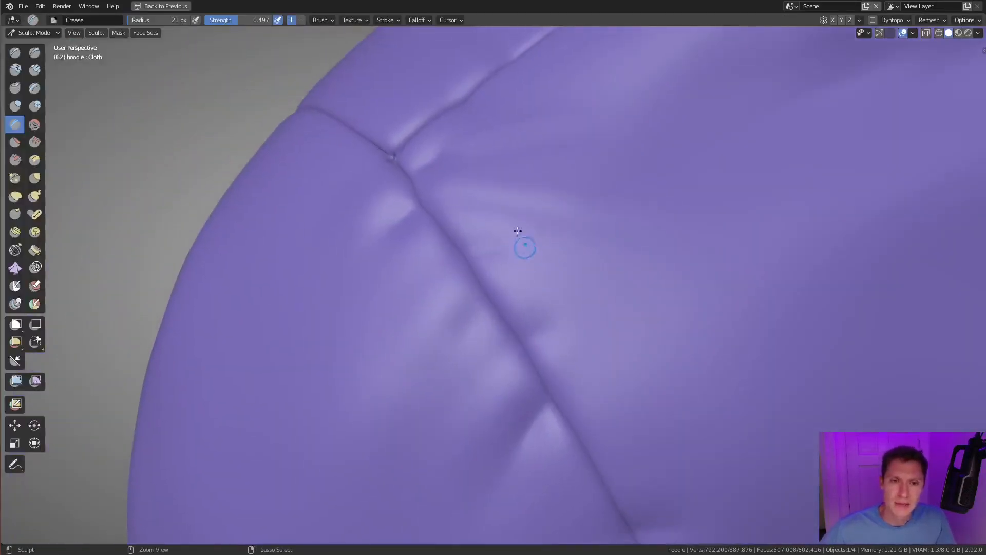
scroll(475, 205, down, 2)
ctrl+middle_drag(465, 190, 466, 187)
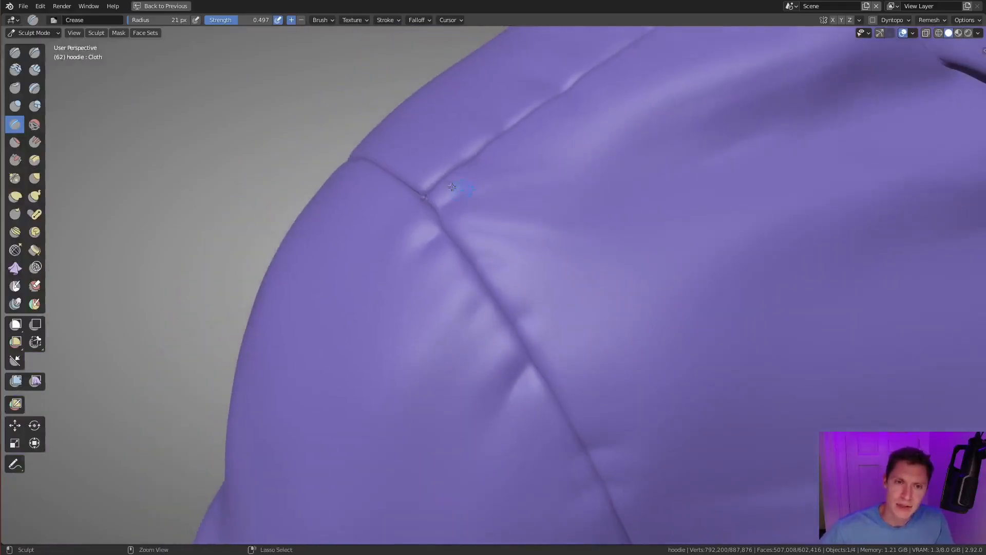
ctrl+drag(433, 186, 435, 185)
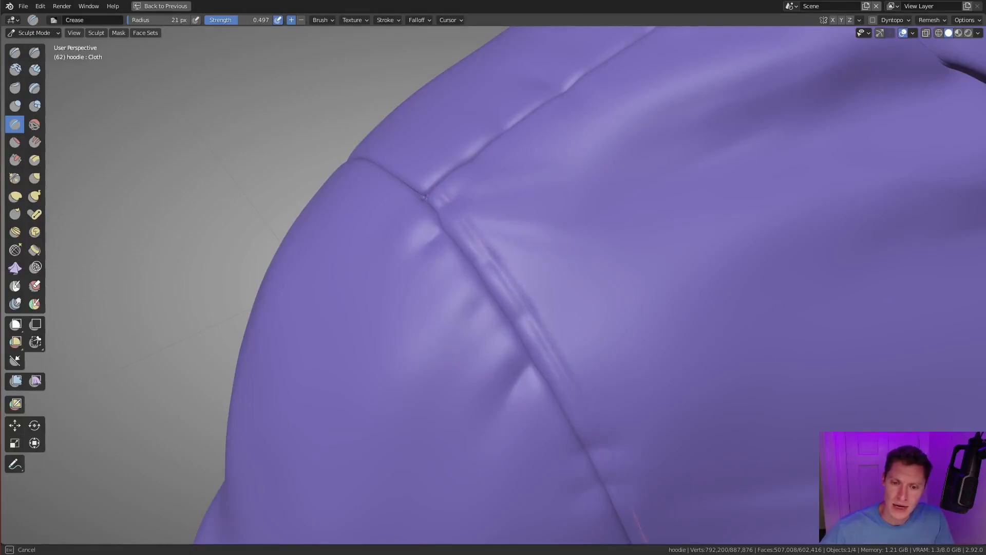
ctrl+drag(435, 185, 437, 186)
mouse_move(629, 346)
middle_down()
mouse_move(629, 281)
mouse_move(592, 314)
mouse_move(600, 324)
middle_up()
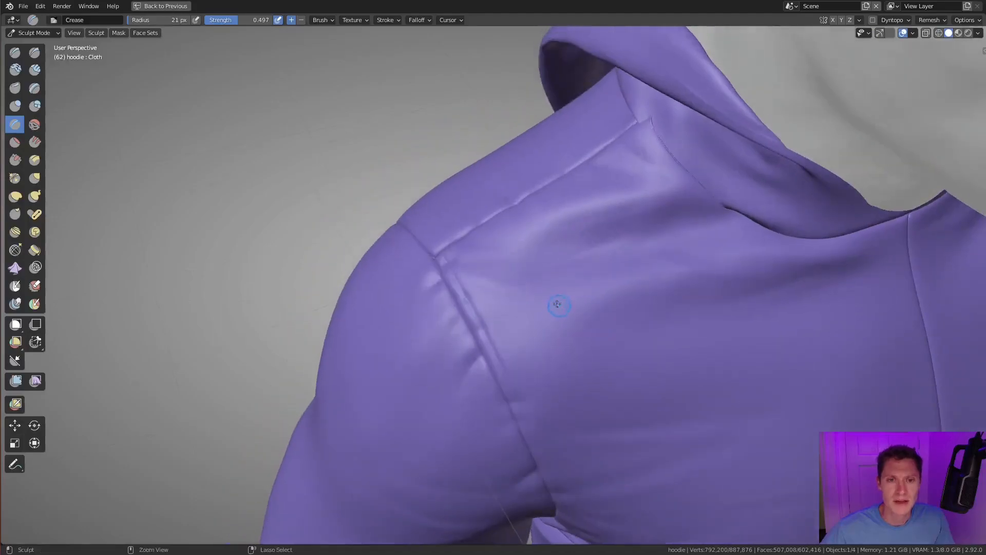
- Restore the split layout and examine the double-stitched shoulder and armhole seams in the beige hoodie reference
key(ctrl+space)
scroll(226, 240, down, 4)
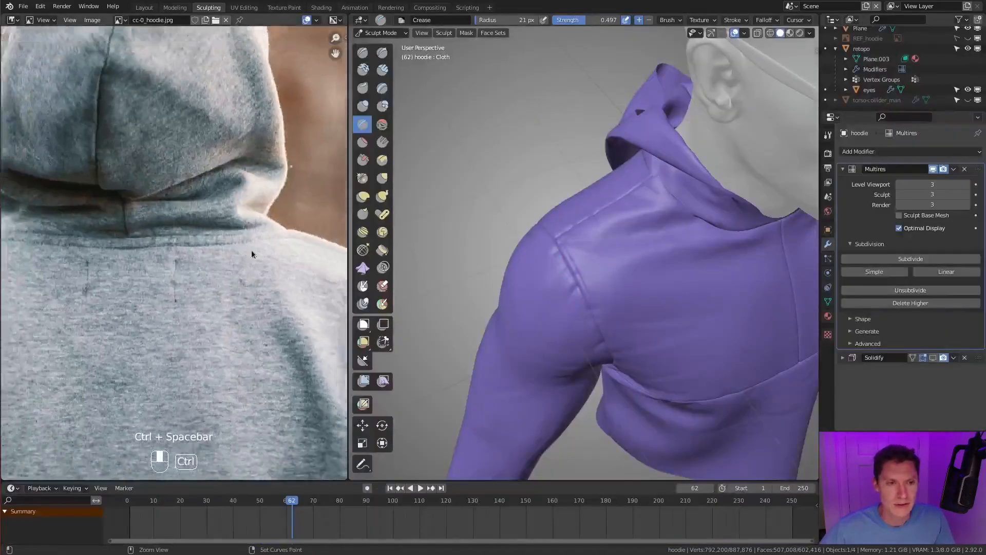
shift+middle_drag(227, 239, 207, 259)
ctrl+middle_drag(206, 260, 206, 315)
ctrl+middle_drag(267, 329, 211, 216)
shift+middle_drag(167, 314, 185, 266)
shift+middle_drag(310, 233, 227, 272)
mouse_move(226, 273)
ctrl+middle_down()
mouse_move(245, 293)
mouse_move(220, 218)
mouse_move(200, 315)
ctrl+middle_up()
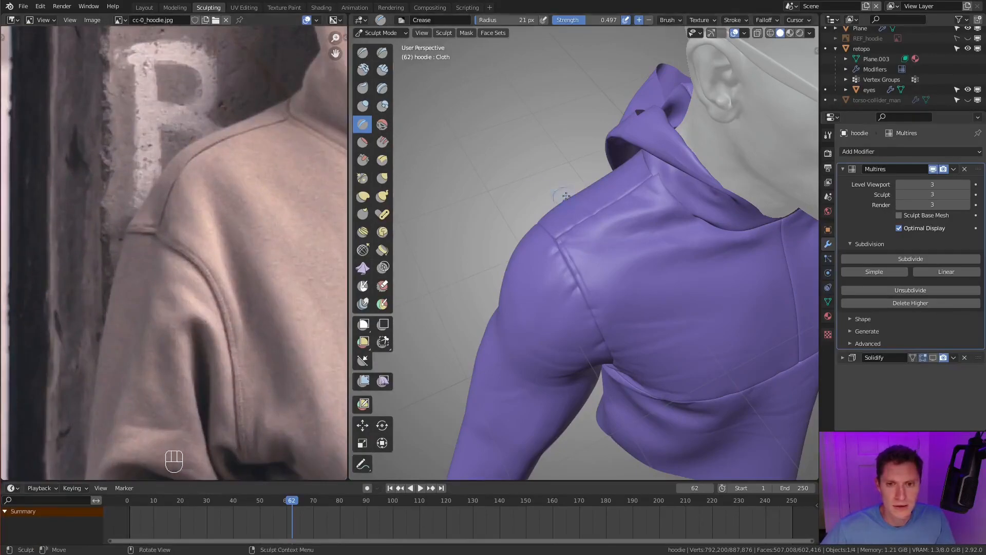
- Undo the earlier line and crease a new one parallel to the front armhole seam, from the shoulder down the chest
mouse_move(580, 207)
middle_down()
mouse_move(588, 191)
mouse_move(571, 251)
mouse_move(483, 144)
middle_up()
key(ctrl+z)
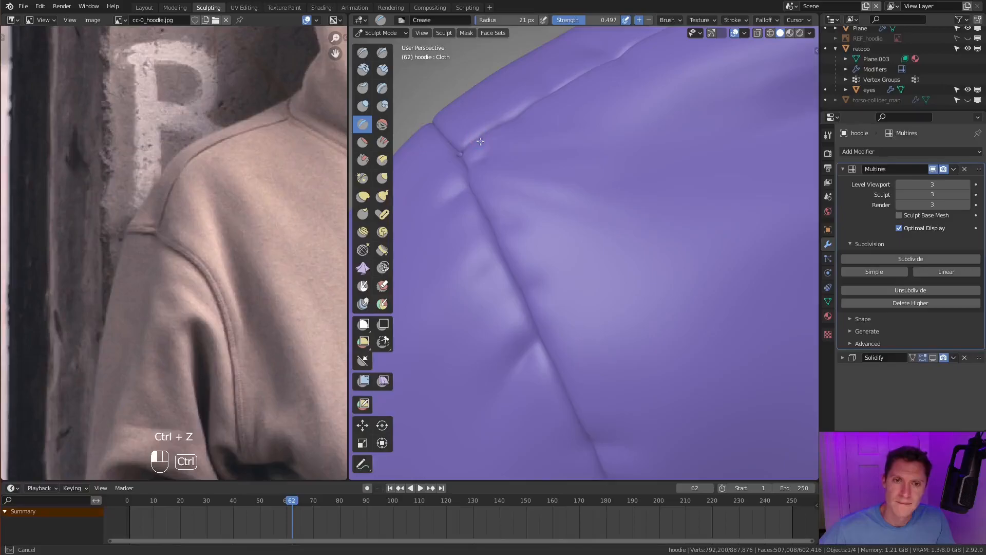
ctrl+drag(529, 241, 624, 453)
ctrl+drag(645, 511, 646, 513)
mouse_move(628, 380)
middle_down()
mouse_move(612, 295)
mouse_move(584, 271)
mouse_move(565, 141)
middle_up()
ctrl+drag(565, 141, 617, 293)
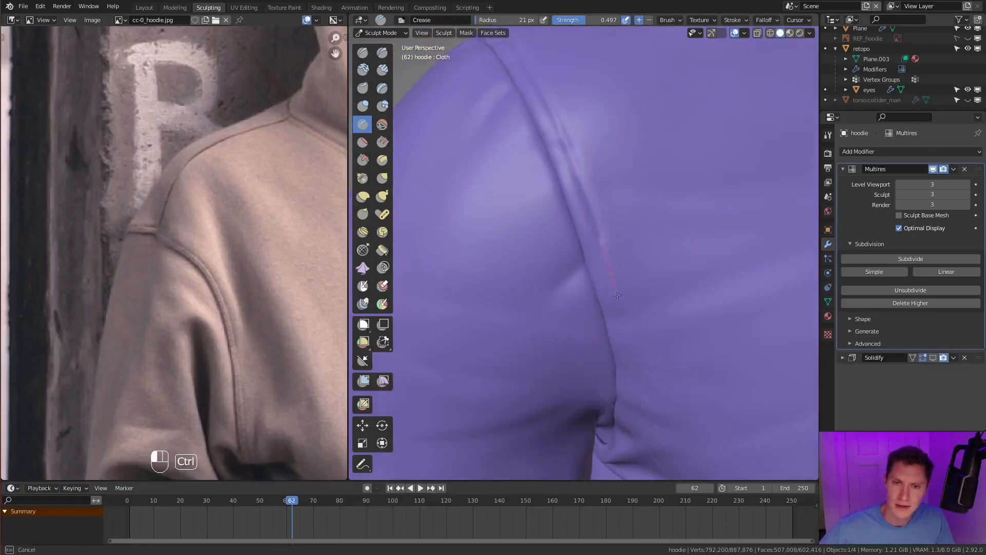
ctrl+drag(624, 475, 623, 479)
- Extend the parallel armhole crease down through the folds into the armpit
mouse_move(623, 411)
middle_down()
mouse_move(662, 328)
mouse_move(681, 205)
middle_up()
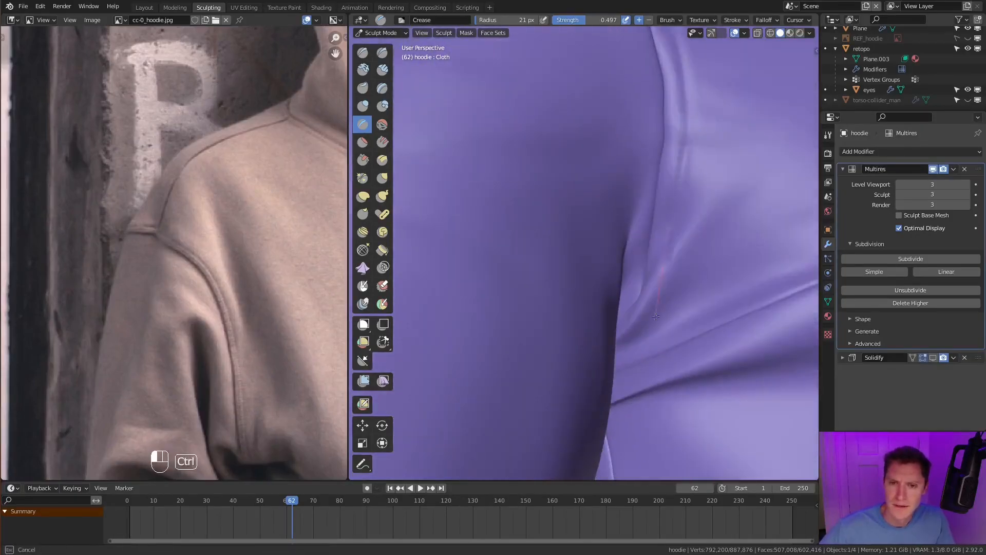
ctrl+drag(580, 358, 579, 359)
mouse_move(583, 313)
middle_down()
mouse_move(606, 249)
mouse_move(579, 282)
mouse_move(610, 260)
mouse_move(636, 266)
middle_up()
ctrl+drag(635, 251, 614, 263)
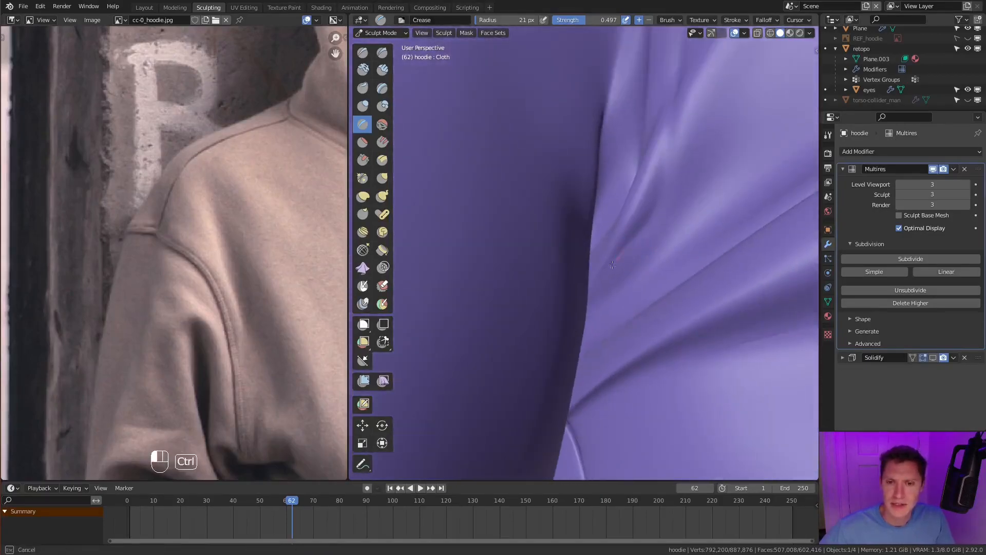
ctrl+drag(563, 316, 563, 315)
- Crease a parallel line just above the horizontal chest seam, from the armpit to the centre front
mouse_move(604, 255)
middle_down()
mouse_move(661, 235)
mouse_move(648, 255)
middle_up()
mouse_move(648, 254)
ctrl+middle_down()
mouse_move(643, 245)
mouse_move(729, 240)
ctrl+middle_up()
mouse_move(654, 271)
middle_down()
mouse_move(670, 213)
mouse_move(625, 249)
mouse_move(618, 273)
mouse_move(643, 272)
mouse_move(609, 247)
mouse_move(639, 264)
mouse_move(580, 243)
mouse_move(546, 262)
mouse_move(607, 213)
mouse_move(572, 249)
mouse_move(491, 260)
middle_up()
ctrl+drag(689, 159, 782, 123)
mouse_move(780, 124)
shift+middle_down()
mouse_move(636, 169)
mouse_move(627, 242)
mouse_move(479, 272)
shift+middle_up()
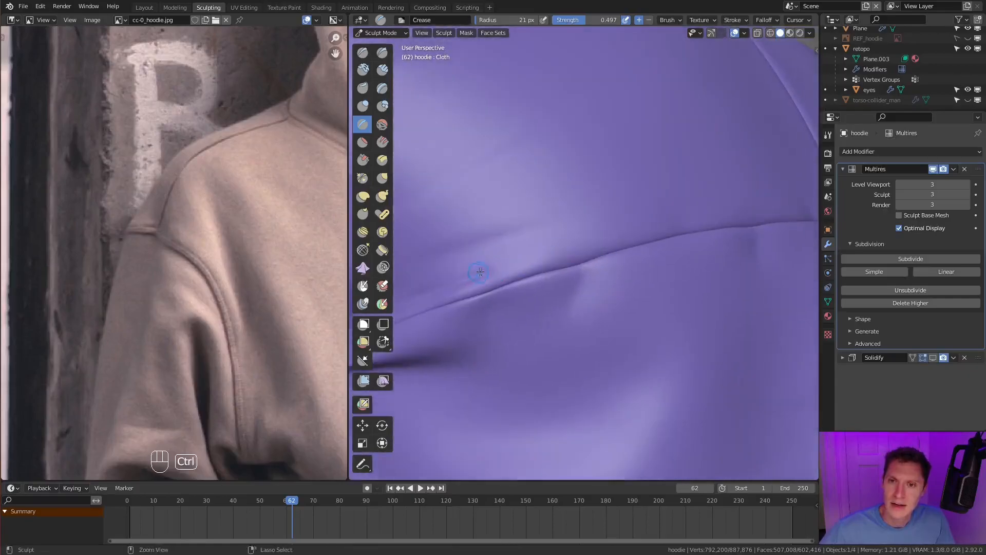
ctrl+drag(479, 272, 573, 243)
ctrl+drag(681, 214, 791, 200)
mouse_move(791, 200)
ctrl+middle_down()
mouse_move(722, 165)
mouse_move(663, 177)
mouse_move(634, 162)
ctrl+middle_up()
ctrl+middle_drag(634, 162, 625, 237)
ctrl+drag(605, 237, 517, 254)
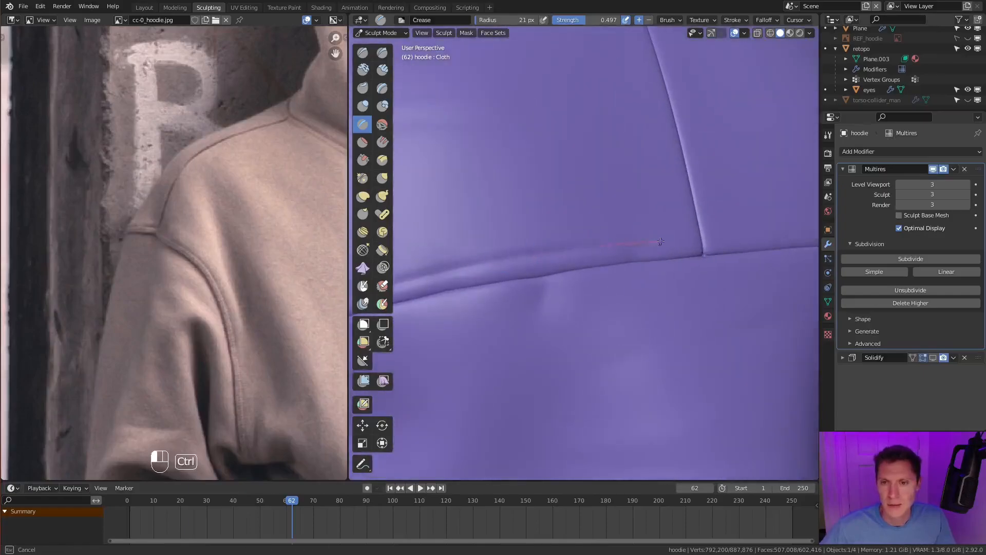
ctrl+drag(801, 225, 809, 224)
- Continue the line above the chest seam across the opposite half of the chest to the other armpit
mouse_move(791, 221)
ctrl+middle_down()
mouse_move(612, 191)
mouse_move(646, 238)
mouse_move(623, 238)
mouse_move(650, 218)
ctrl+middle_up()
ctrl+drag(496, 267, 606, 265)
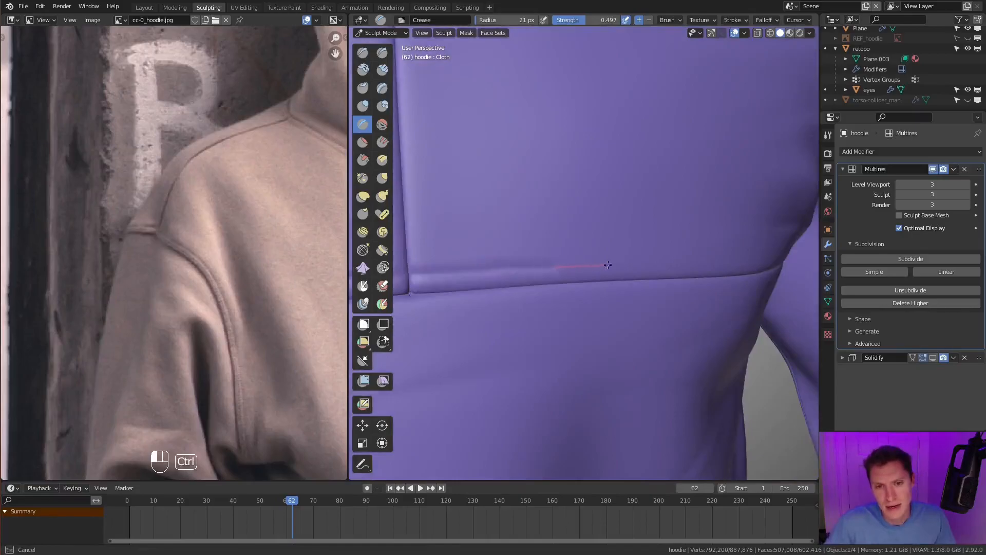
ctrl+drag(774, 262, 780, 262)
middle_drag(780, 262, 535, 236)
ctrl+drag(529, 236, 628, 260)
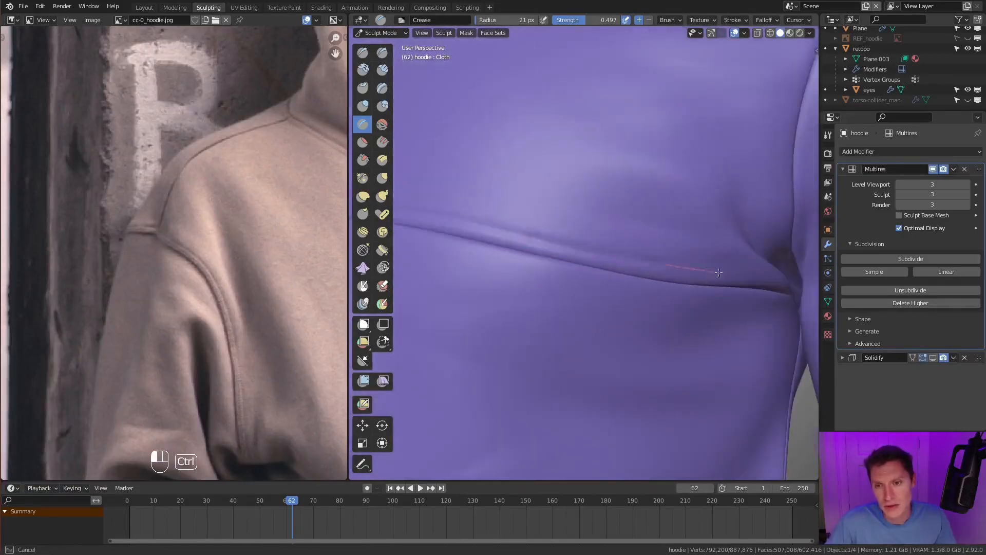
ctrl+drag(798, 276, 802, 277)
middle_drag(800, 277, 681, 244)
ctrl+drag(646, 239, 684, 248)
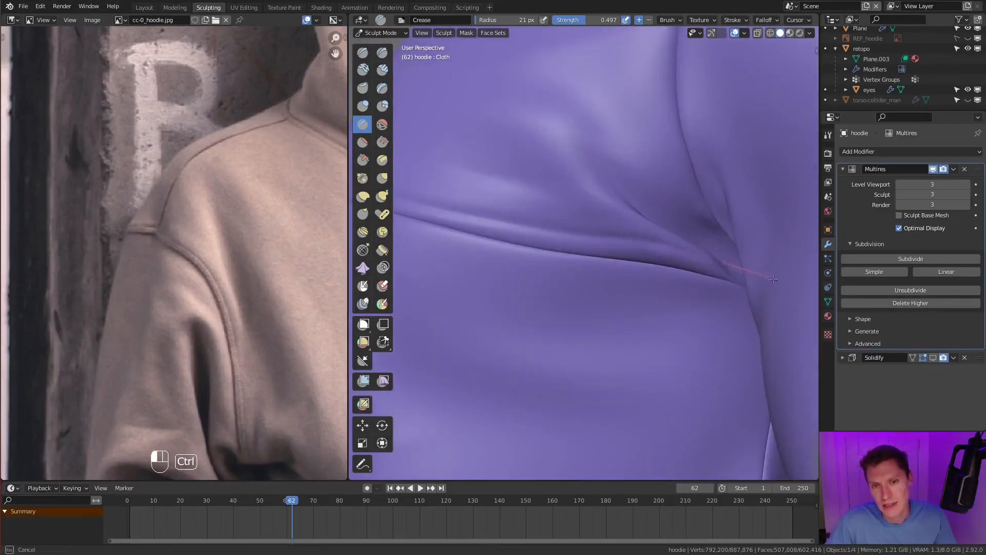
ctrl+drag(771, 278, 776, 279)
- Crease a parallel line down the back of the armhole seam, reducing the brush radius to 15 px
scroll(771, 278, down, 8)
middle_drag(596, 206, 683, 260)
scroll(621, 292, up, 6)
mouse_move(640, 232)
middle_down()
mouse_move(620, 292)
mouse_move(732, 211)
middle_up()
mouse_move(731, 213)
ctrl+mouse_down()
mouse_move(565, 379)
mouse_move(564, 406)
ctrl+mouse_up()
middle_drag(564, 440, 612, 350)
mouse_move(616, 209)
shift+middle_down()
mouse_move(601, 234)
mouse_move(643, 192)
shift+middle_up()
ctrl+drag(646, 128, 637, 240)
middle_drag(637, 236, 646, 185)
key(f)
click(645, 180)
ctrl+drag(651, 137, 643, 157)
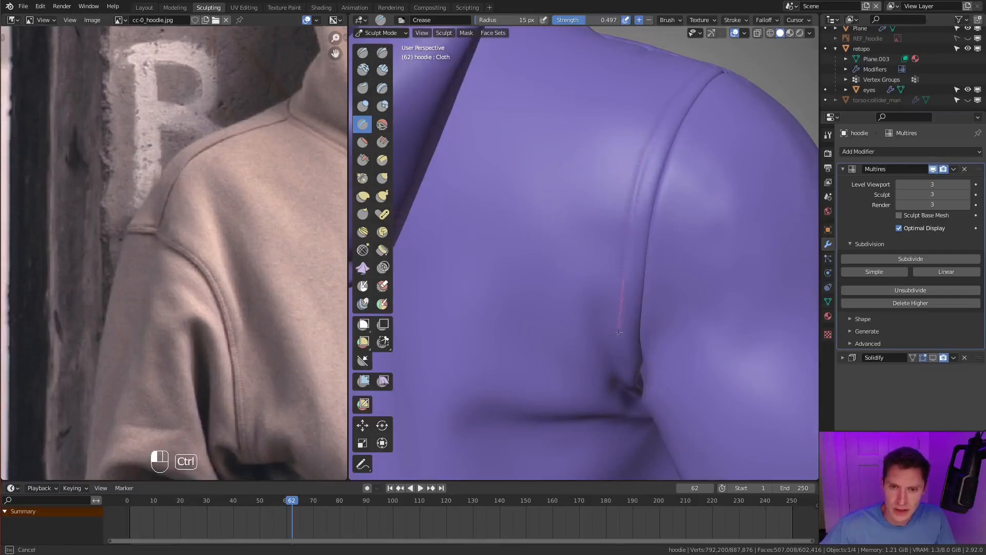
ctrl+drag(639, 417, 641, 423)
- Continue the parallel seam creases around the back of the armpit and beside the shoulder seam, and review them
middle_drag(640, 416, 593, 208)
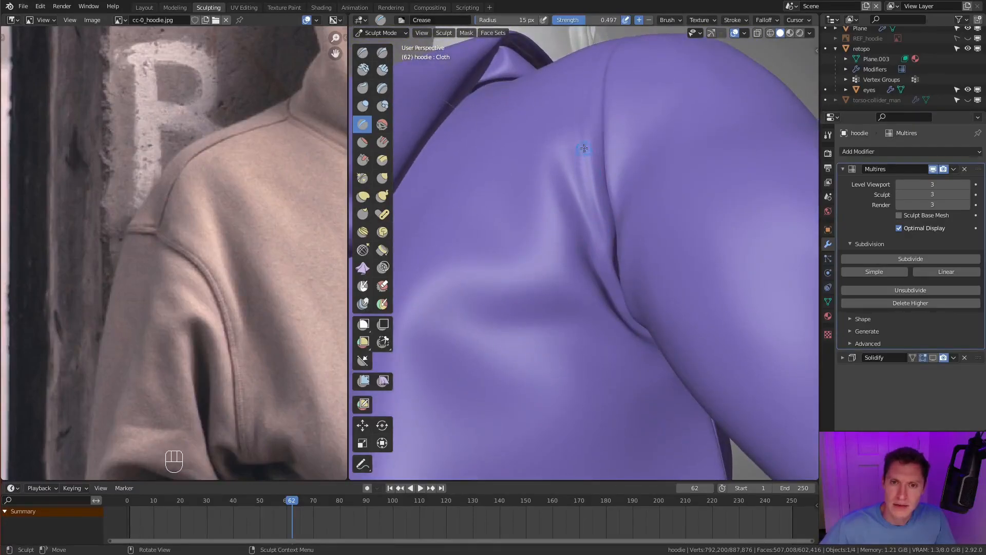
ctrl+drag(584, 157, 626, 317)
scroll(638, 308, down, 7)
mouse_move(714, 231)
middle_down()
mouse_move(665, 268)
mouse_move(645, 259)
middle_up()
scroll(657, 249, up, 6)
ctrl+drag(586, 145, 585, 149)
ctrl+drag(547, 380, 543, 368)
ctrl+drag(532, 450, 532, 447)
scroll(591, 247, down, 7)
mouse_move(590, 247)
middle_down()
mouse_move(627, 241)
mouse_move(658, 202)
middle_up()
scroll(635, 230, up, 6)
scroll(660, 203, up, 2)
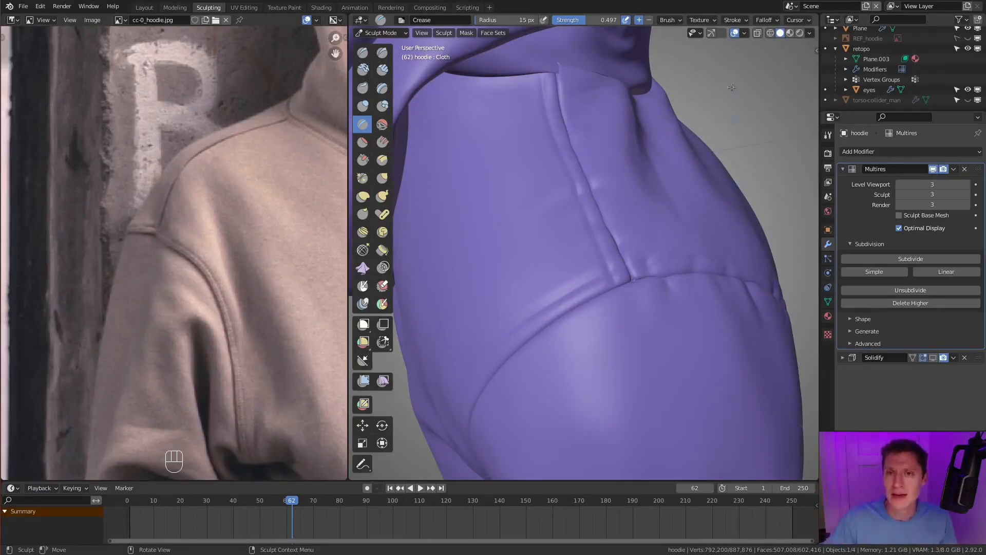
- Set the Crease stroke's Dash Ratio to 0.5 and the brush radius to 8 px
click(740, 22)
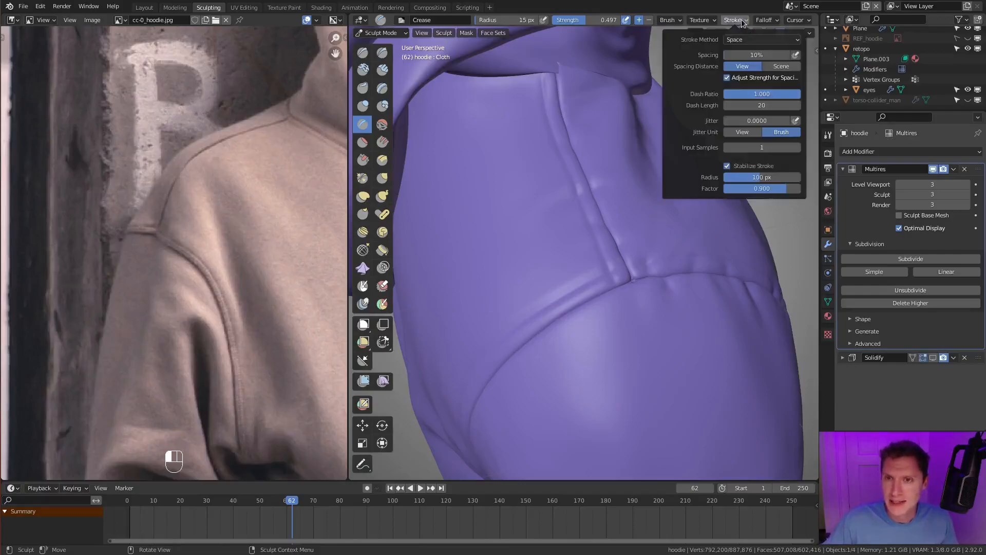
click(757, 95)
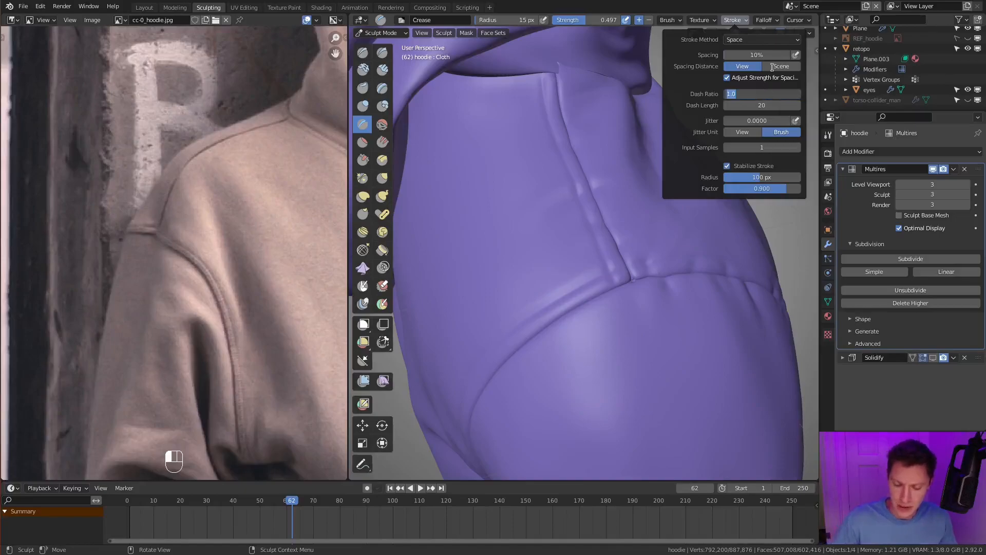
text(.5)
key(Return)
mouse_move(519, 260)
middle_down()
mouse_move(560, 277)
mouse_move(607, 254)
middle_up()
key(f)
click(586, 273)
key(f)
key(f)
click(615, 237)
- Try to crease dashed stitches along the back armhole seam, undoing the strokes
ctrl+drag(632, 220, 575, 287)
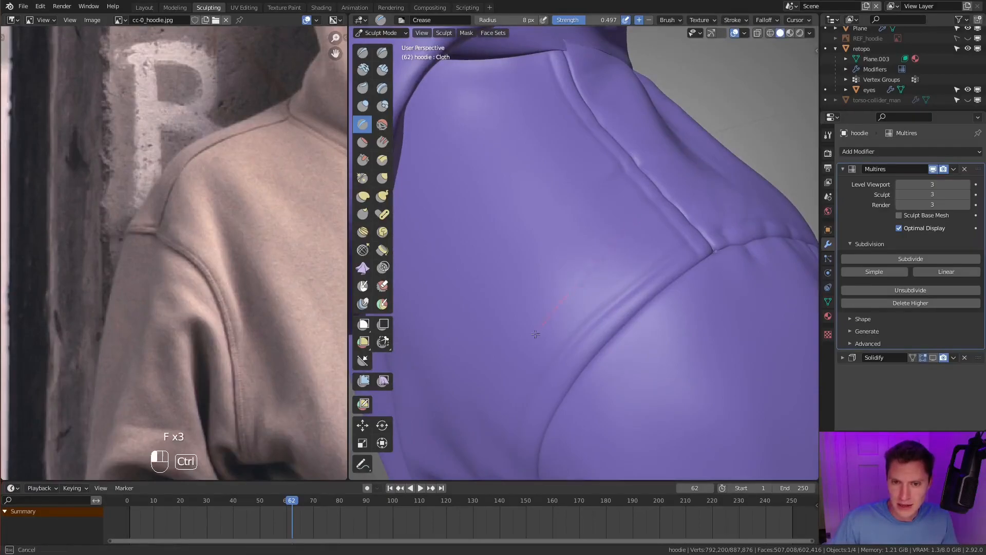
ctrl+drag(497, 390, 497, 390)
shift+middle_drag(649, 309, 631, 244)
mouse_move(630, 314)
ctrl+middle_down()
mouse_move(628, 289)
mouse_move(638, 299)
mouse_move(638, 290)
ctrl+middle_up()
middle_drag(727, 234, 743, 187)
ctrl+drag(741, 191, 703, 228)
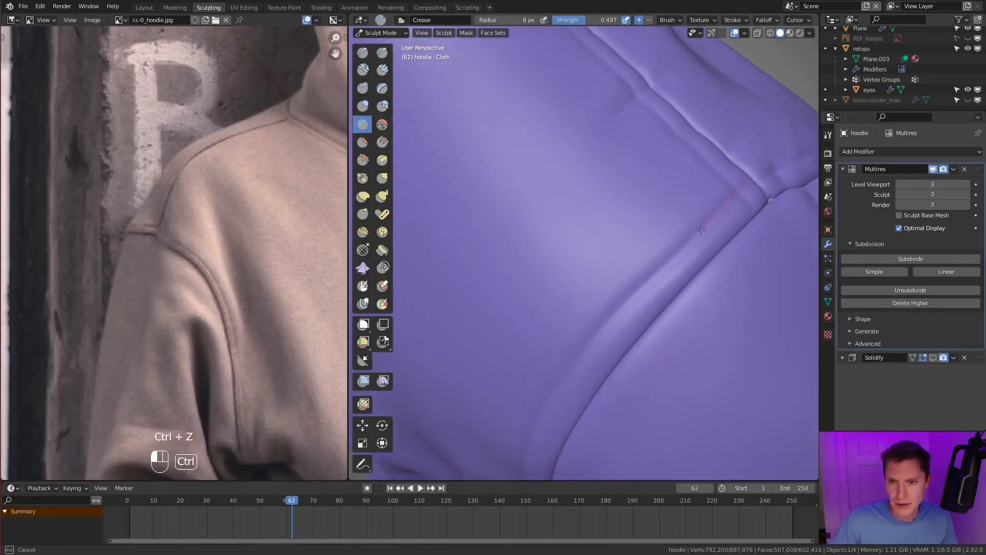
ctrl+drag(608, 323, 608, 323)
key(ctrl+z)
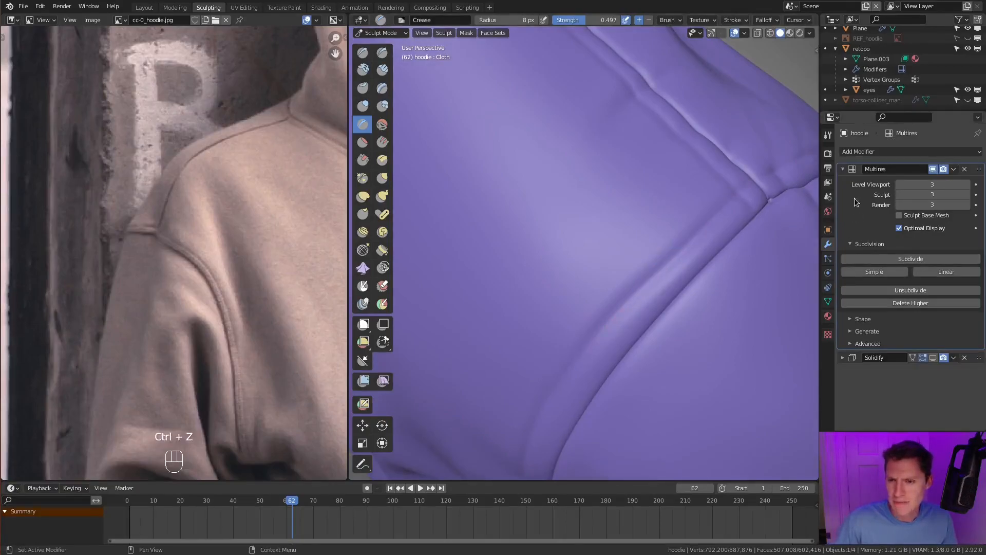
- Leave sculpting for Object Mode and delete the hoodie's Basis and Cloth shape keys
click(828, 302)
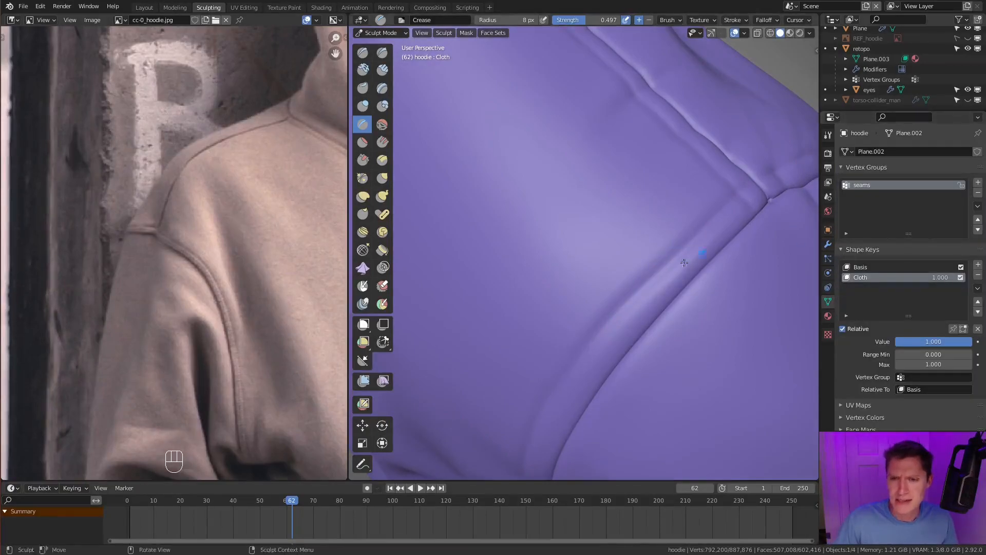
scroll(611, 170, down, 4)
click(392, 34)
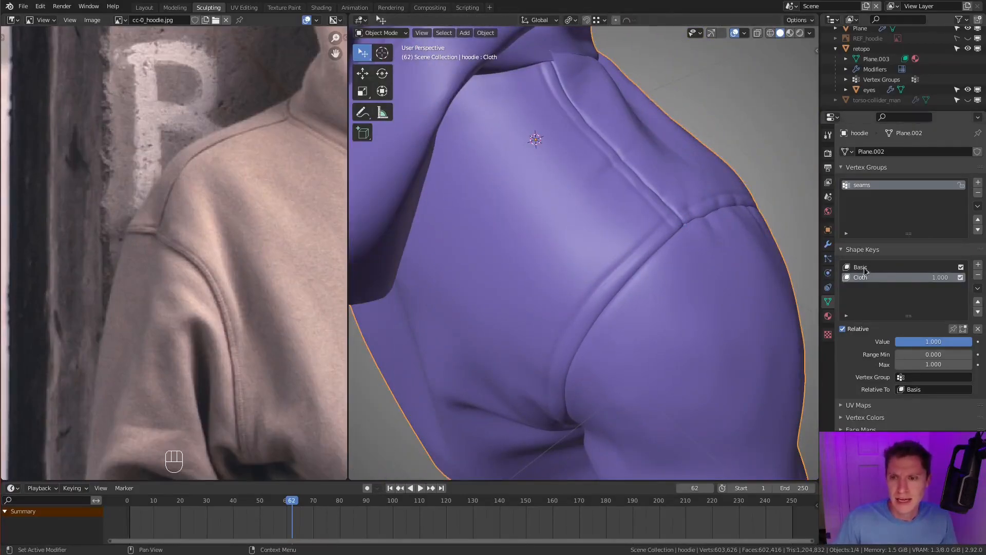
click(942, 268)
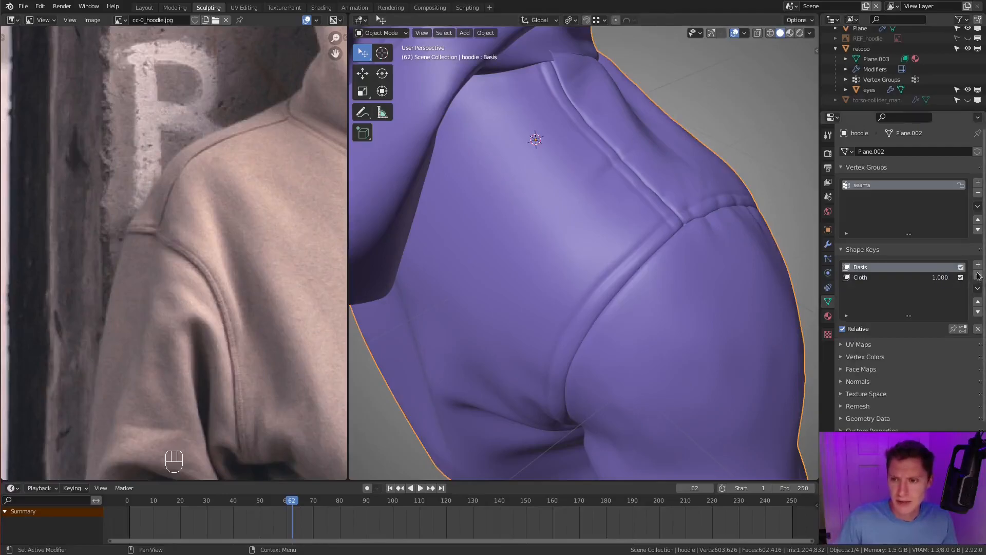
click(978, 277)
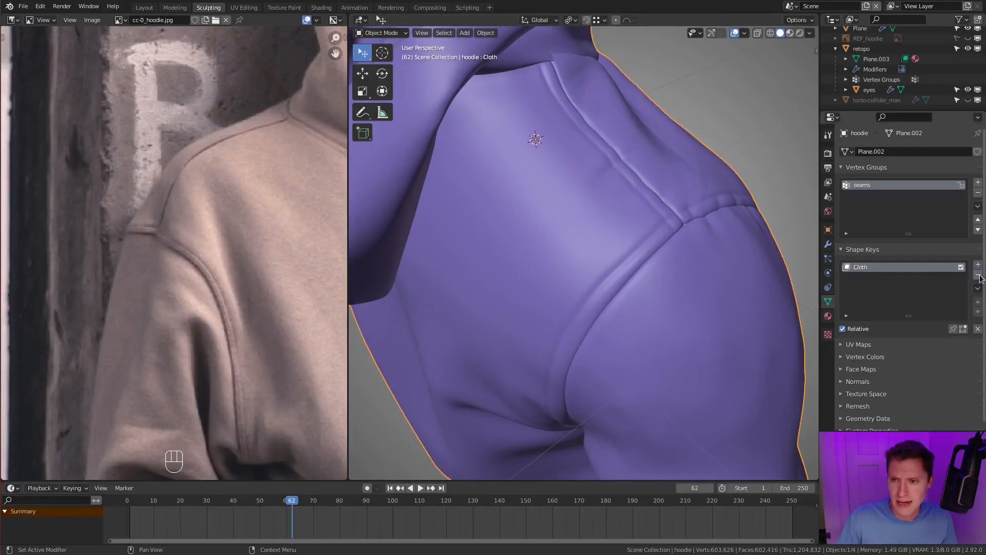
click(978, 275)
ctrl+middle_drag(750, 313, 669, 284)
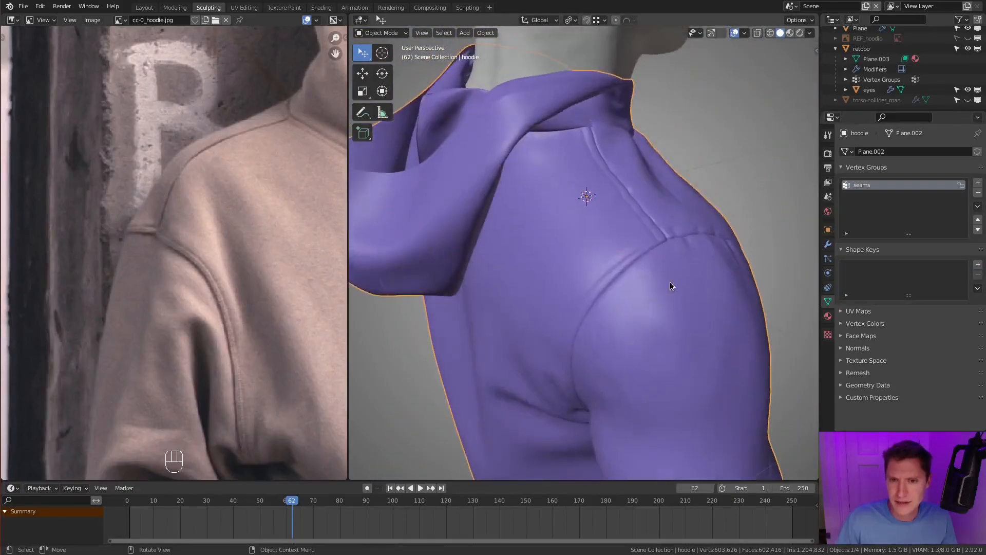
- Subdivide the hoodie's Multires modifier once more to level 4
click(829, 245)
ctrl+middle_drag(667, 243, 580, 244)
ctrl+middle_drag(581, 244, 609, 250)
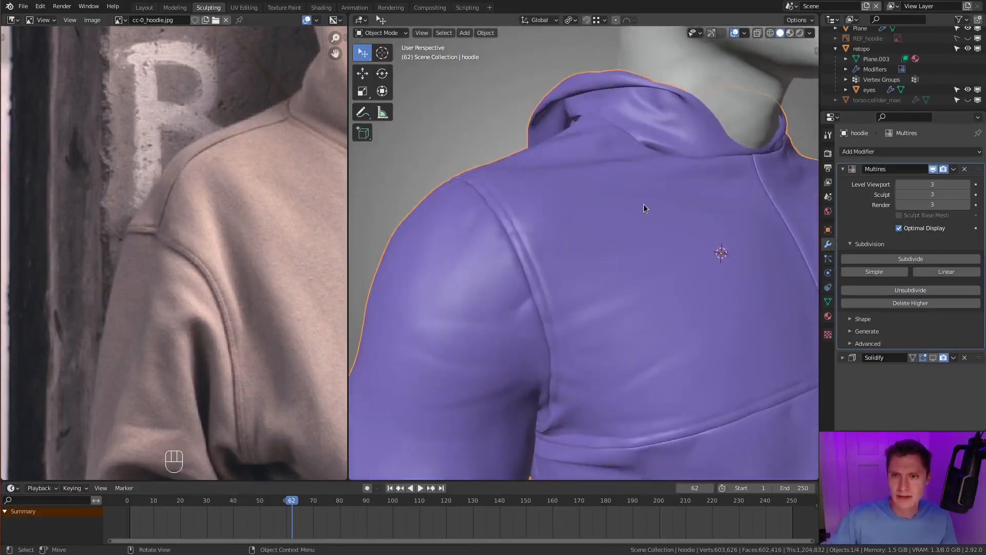
ctrl+middle_drag(571, 178, 596, 239)
click(907, 259)
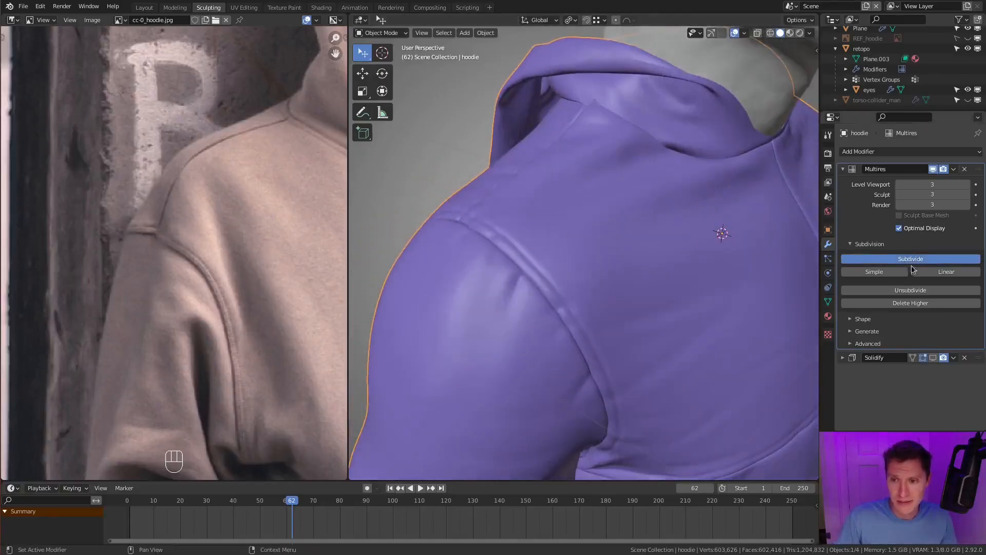
- Examine the shoulder and armhole seams on the subdivided hoodie and compare them with the seams in the reference photos
middle_drag(661, 288, 727, 202)
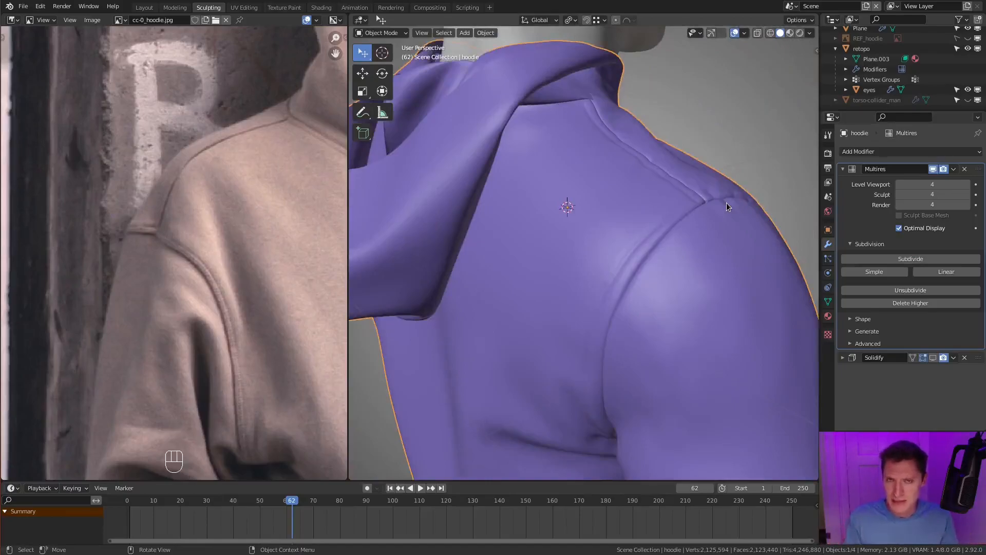
ctrl+middle_drag(652, 247, 678, 248)
middle_drag(746, 238, 636, 229)
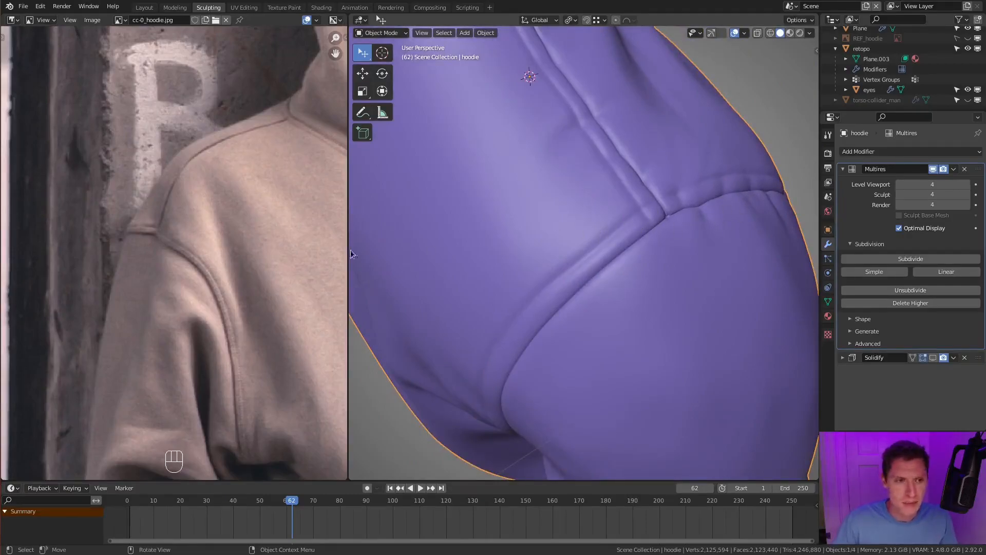
ctrl+middle_drag(238, 221, 203, 292)
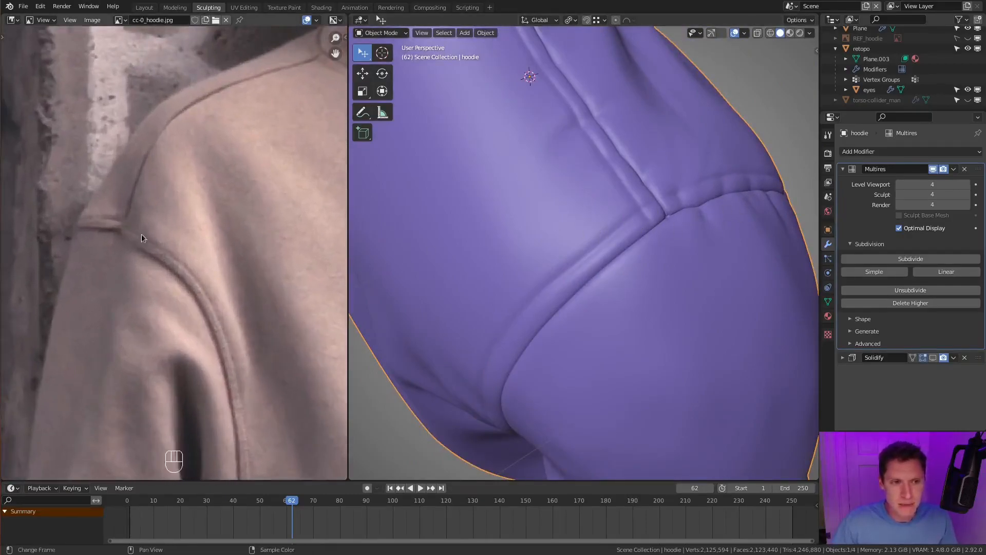
ctrl+middle_drag(241, 292, 272, 87)
middle_drag(280, 99, 223, 226)
middle_drag(246, 113, 147, 186)
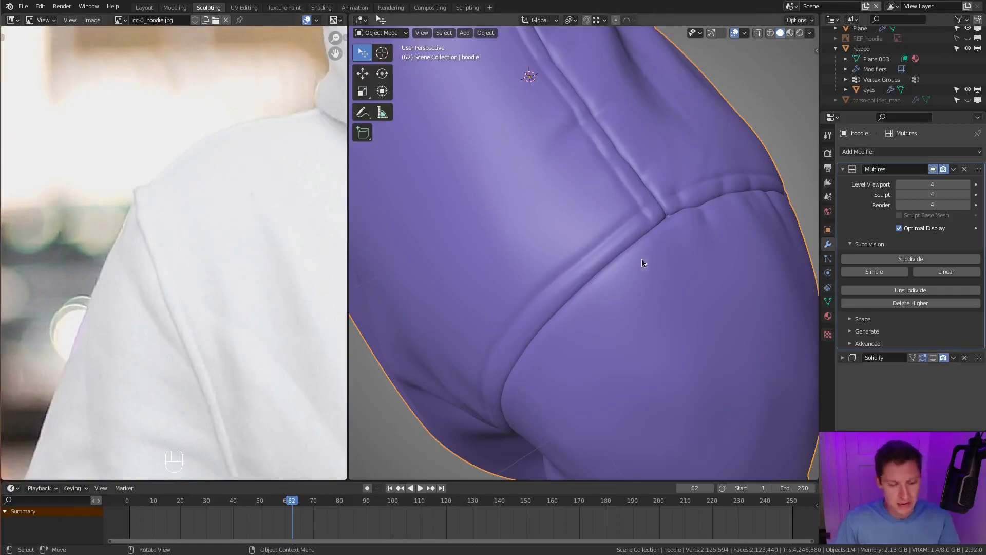
middle_drag(642, 256, 654, 213)
- Return to Sculpt Mode and puff up the fabric beside the back armhole seam using Inflate with a 51 px radius
click(389, 33)
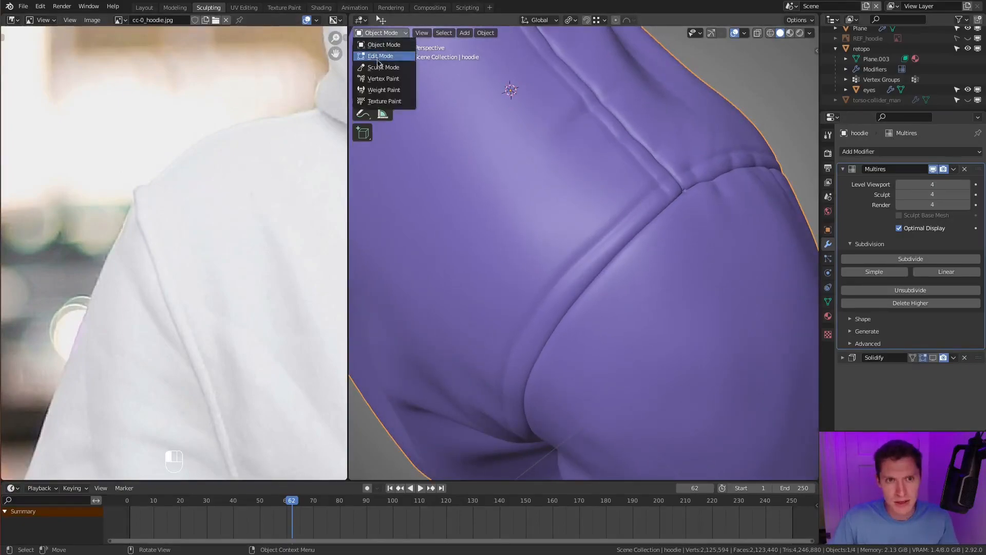
click(380, 65)
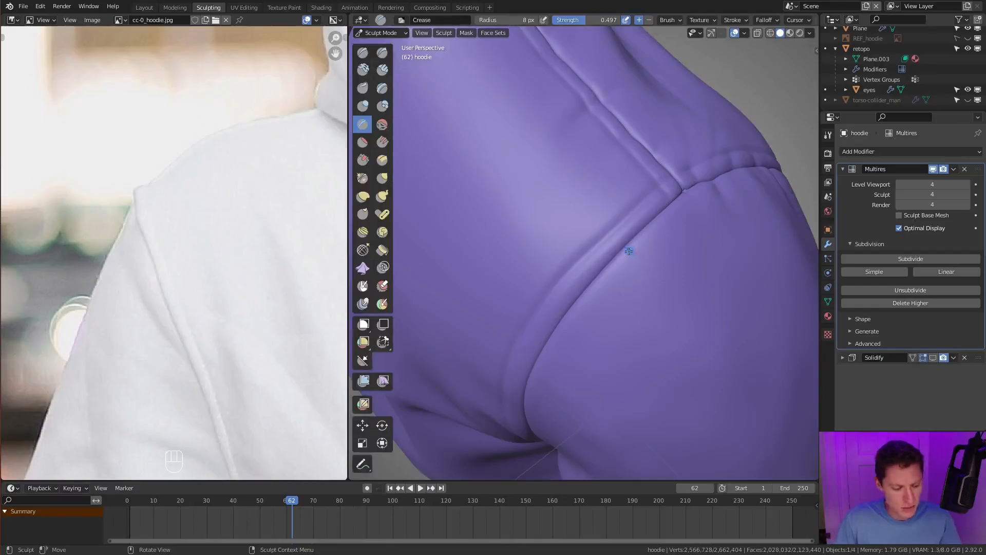
key(i)
key(f)
key(f)
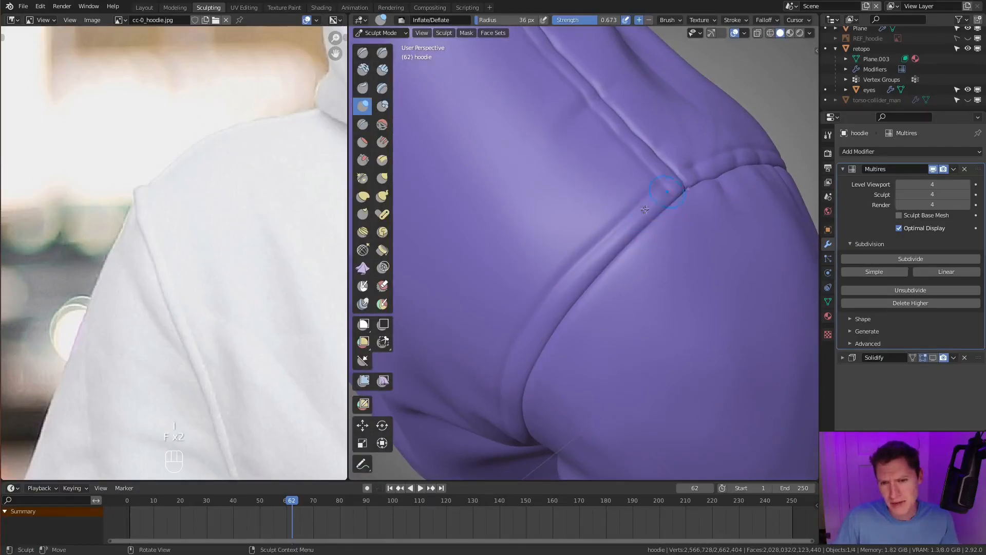
middle_drag(566, 300, 624, 259)
key(f)
click(625, 254)
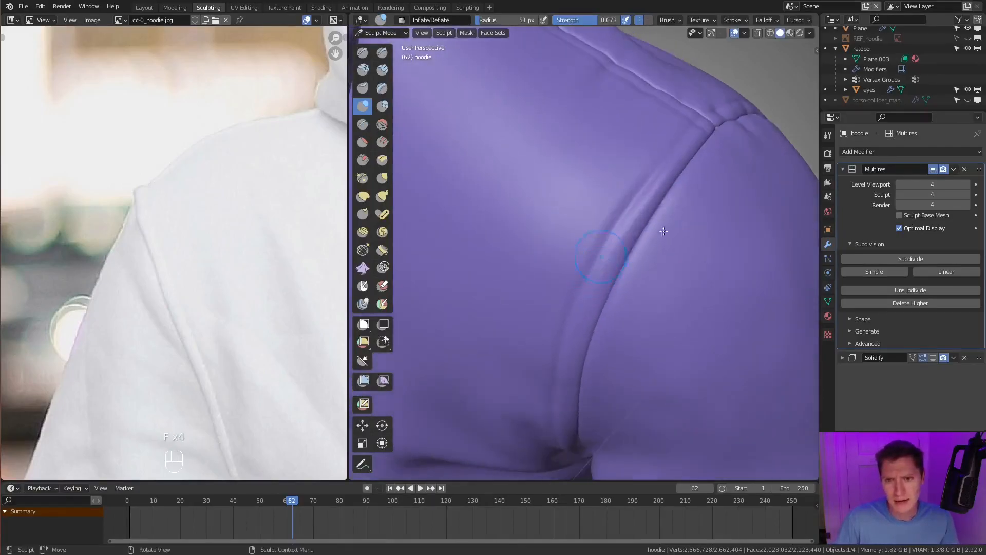
mouse_move(577, 327)
middle_down()
mouse_move(595, 325)
mouse_move(561, 276)
mouse_move(557, 236)
mouse_move(549, 249)
middle_up()
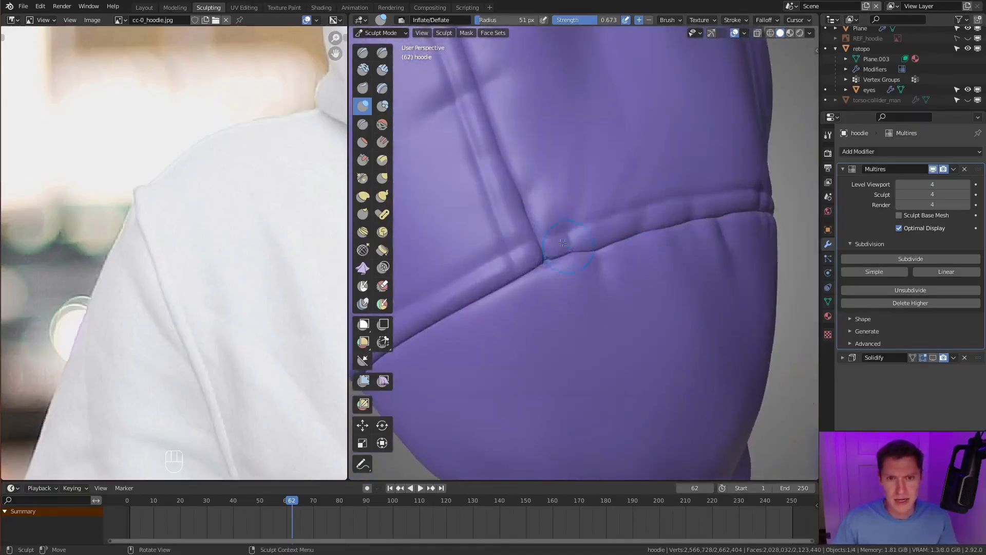
- Inflate the fabric along the front armhole seam, reducing the brush radius to 35 px
scroll(539, 161, down, 2)
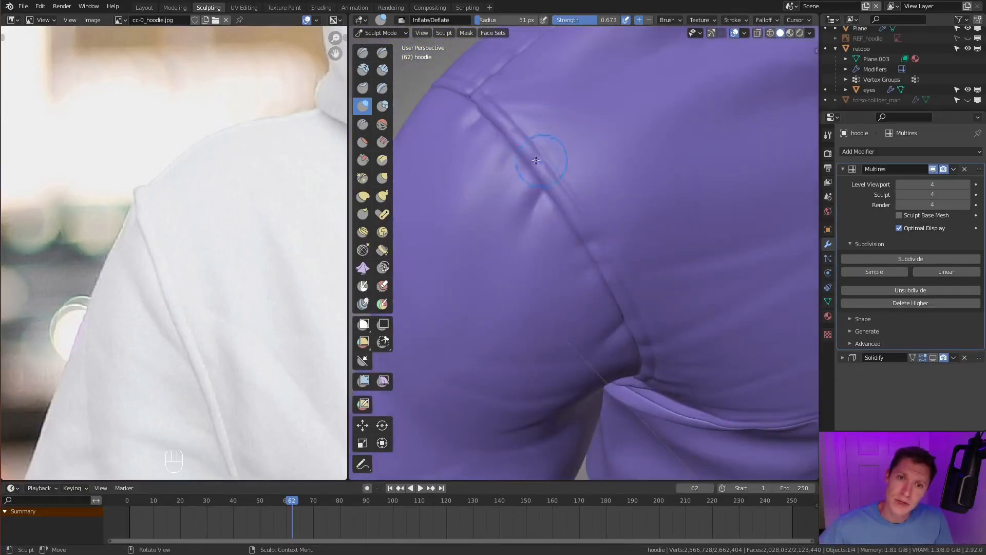
middle_drag(541, 175, 599, 257)
key(f)
click(607, 296)
drag(609, 298, 612, 306)
scroll(637, 229, down, 5)
middle_drag(639, 227, 602, 247)
scroll(576, 214, up, 5)
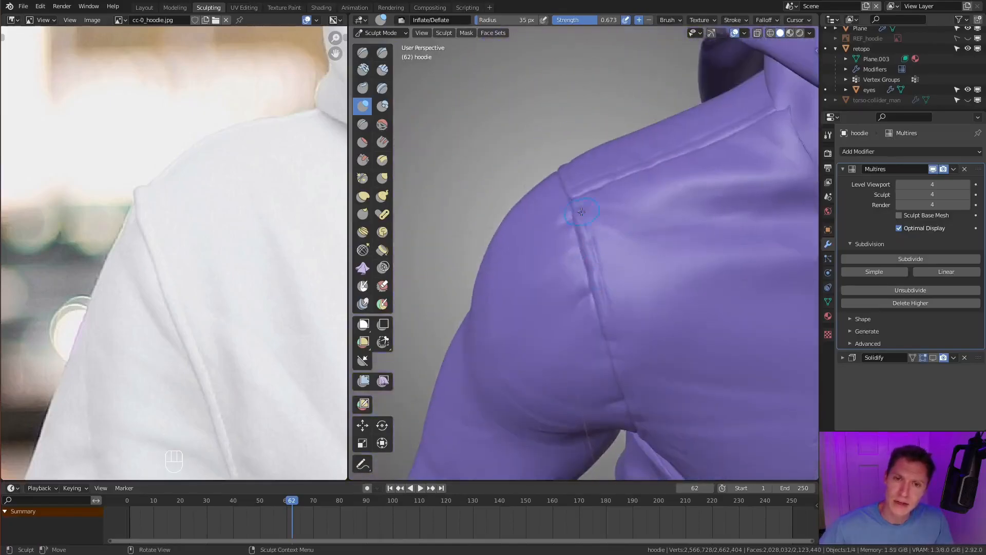
ctrl+middle_drag(650, 292, 655, 328)
mouse_move(655, 257)
middle_down()
mouse_move(747, 172)
mouse_move(636, 165)
mouse_move(617, 241)
middle_up()
- Switch to the Crease brush and reduce its radius to 12 px for the stitching
key(shift+c)
key(f)
click(628, 175)
mouse_move(611, 195)
ctrl+middle_down()
mouse_move(606, 214)
mouse_move(642, 195)
ctrl+middle_up()
key(f)
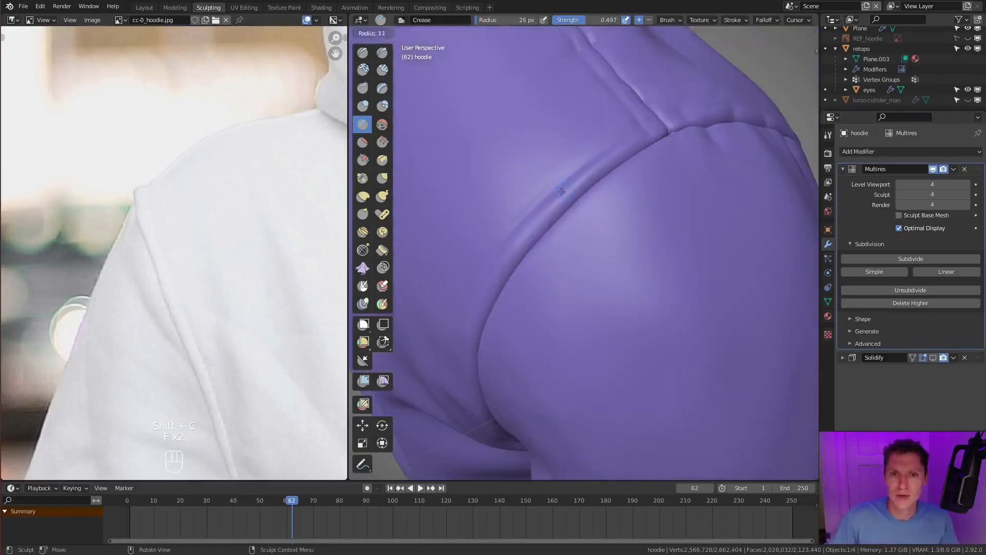
click(602, 177)
middle_drag(591, 169, 607, 178)
- Try dashed Crease strokes across the upper back with radii of 12 and 13 px, undoing them
ctrl+drag(592, 119, 550, 186)
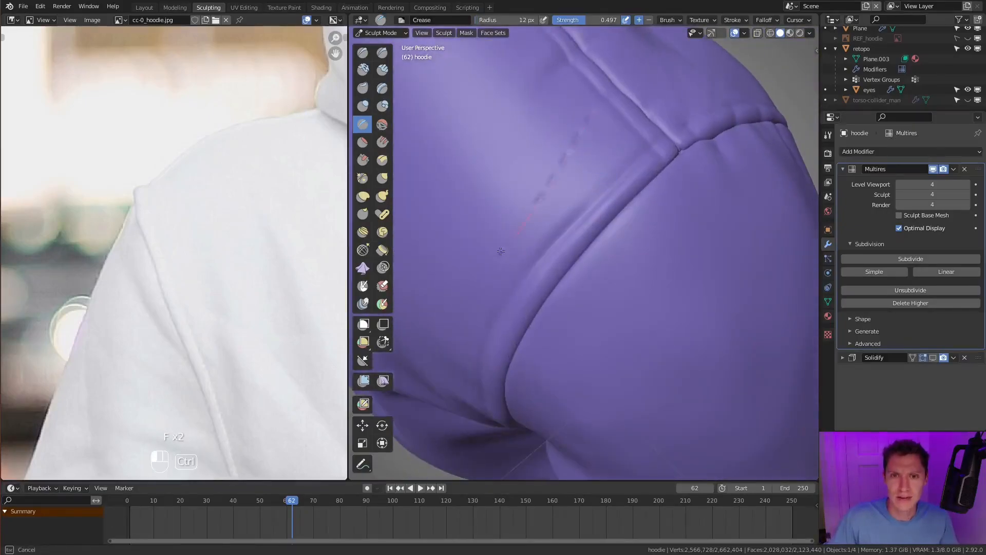
ctrl+drag(450, 312, 452, 308)
middle_drag(609, 172, 603, 185)
key(f)
click(565, 187)
ctrl+drag(572, 178, 533, 224)
ctrl+drag(459, 313, 461, 311)
key(ctrl+z)
- Set the Crease stroke's Spacing Distance to Scene and test it with a stroke across the upper back
click(737, 20)
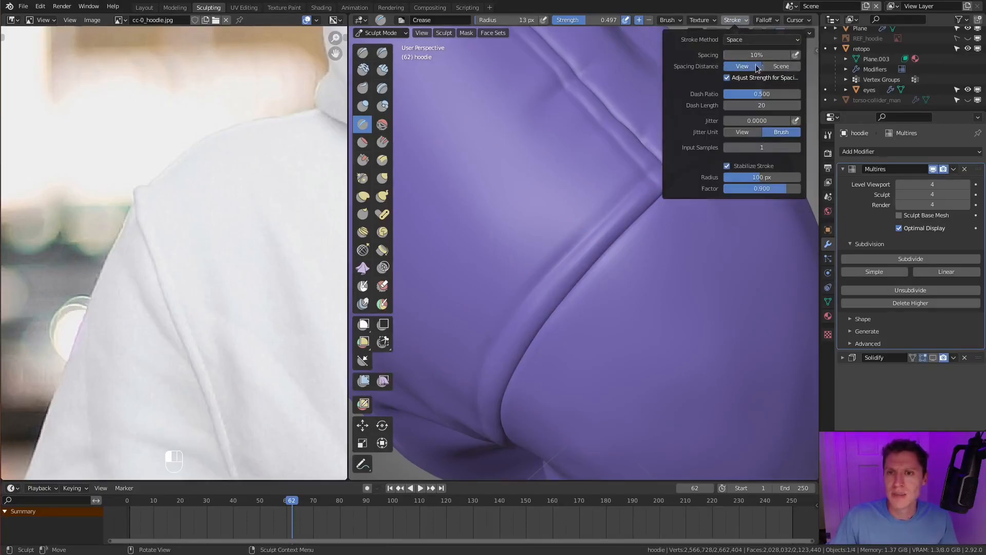
click(782, 67)
ctrl+drag(574, 144, 554, 182)
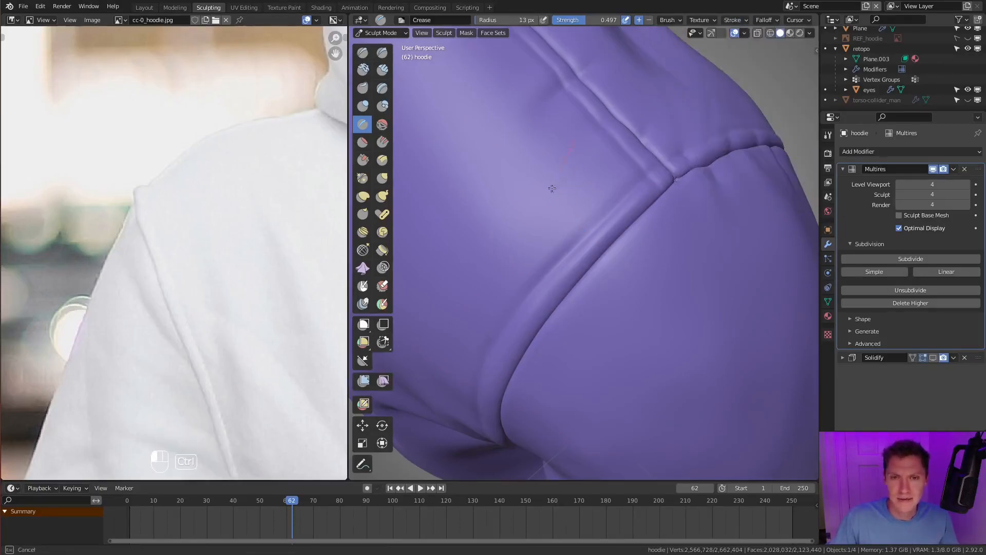
- Try a Dash Ratio of 0.6 with a Crease test stroke on the upper back, undoing the stroke
click(737, 20)
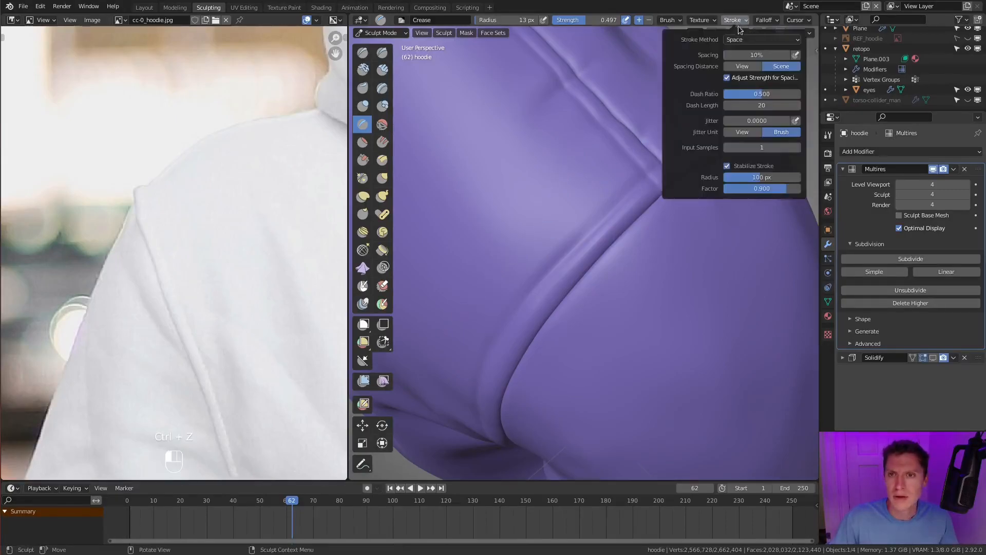
double_click(755, 94)
key(BackSpace)
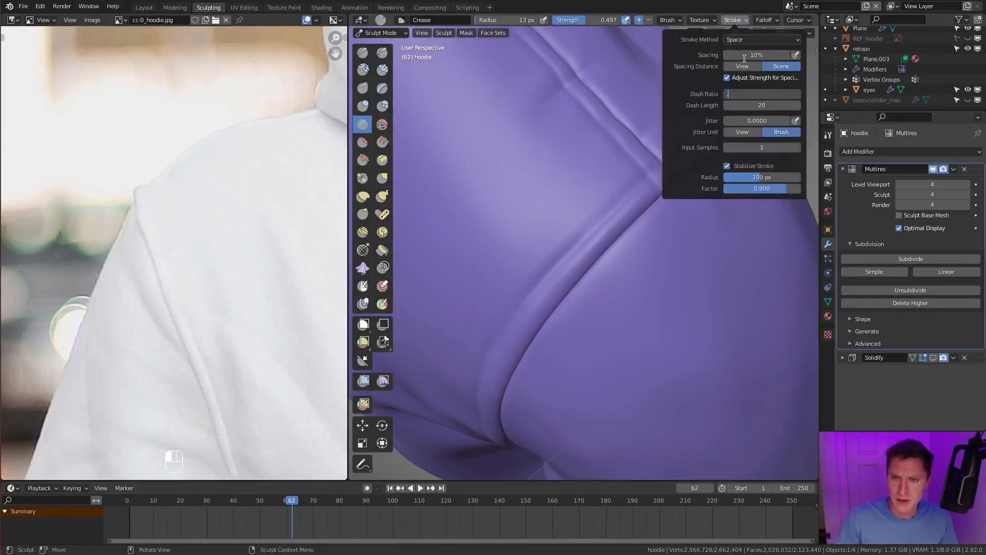
text(.6)
key(Return)
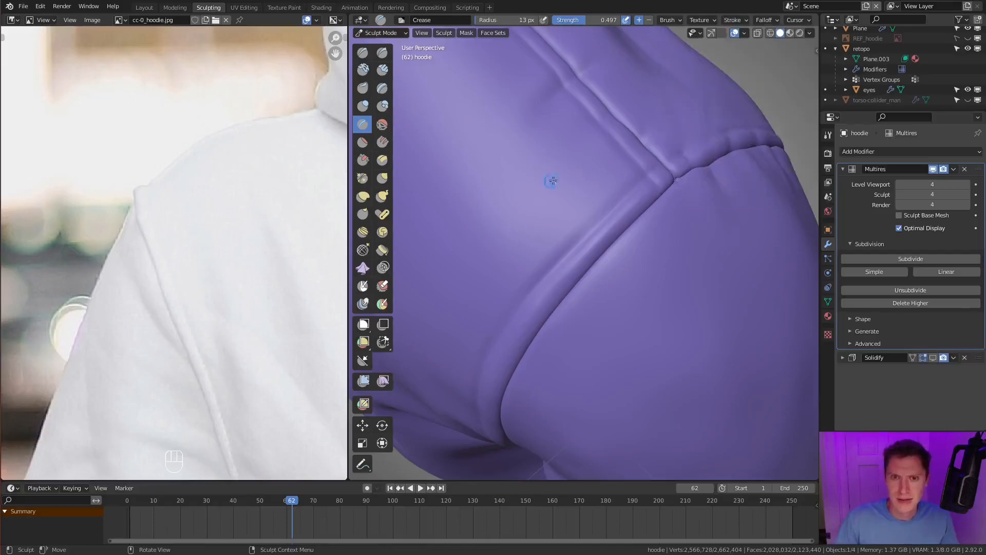
ctrl+drag(497, 268, 464, 302)
key(ctrl+z)
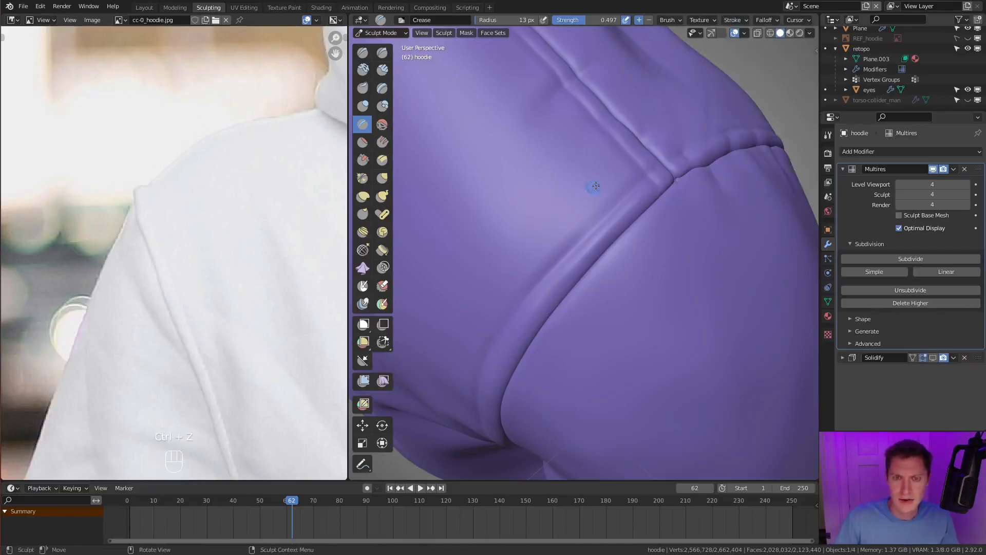
- Set the Crease stroke's Dash Ratio to 0.4 and test it on the upper back, undoing the stroke
click(735, 21)
click(743, 94)
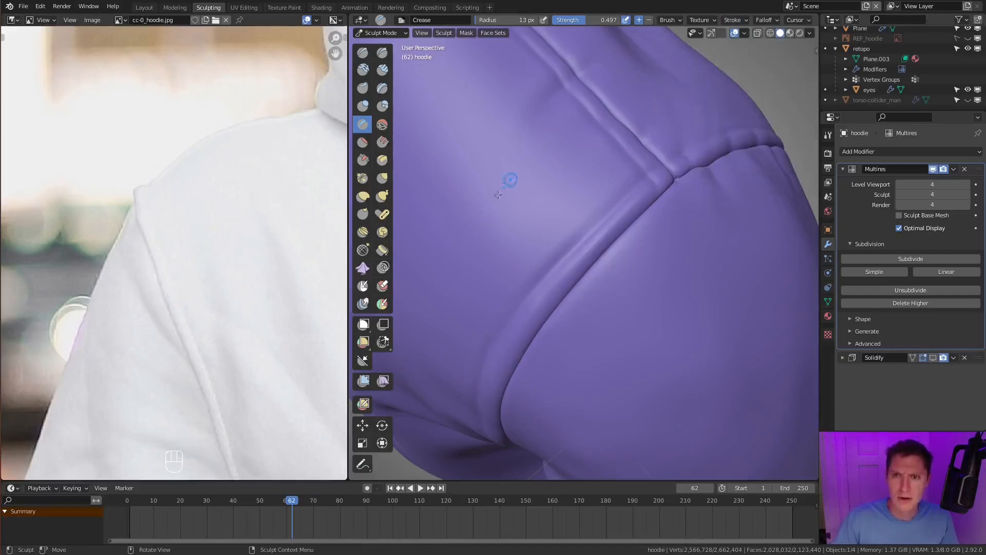
ctrl+drag(537, 172, 503, 233)
ctrl+drag(449, 308, 445, 312)
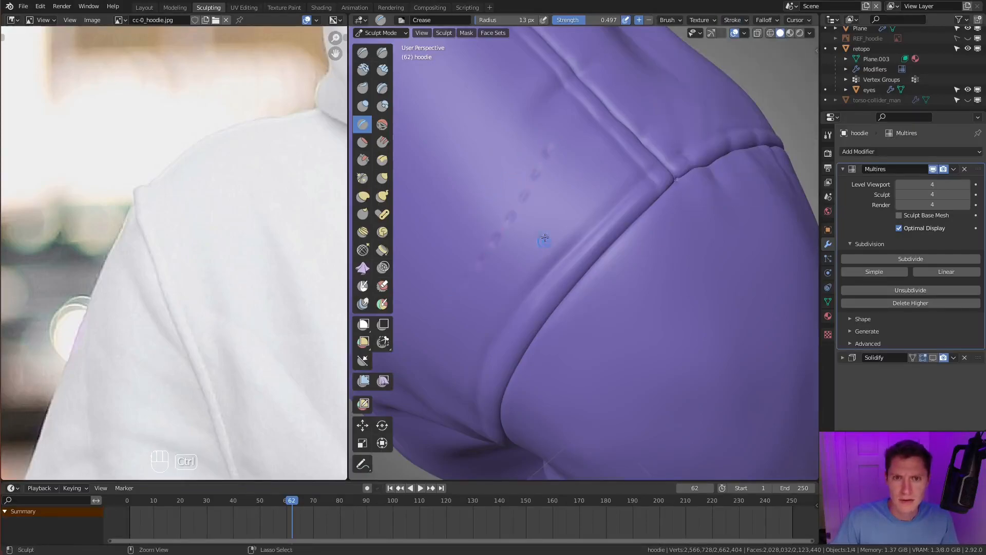
key(ctrl+z)
- Set the Crease stroke's Spacing to 6% and test the dashes on the upper back
click(735, 20)
click(758, 55)
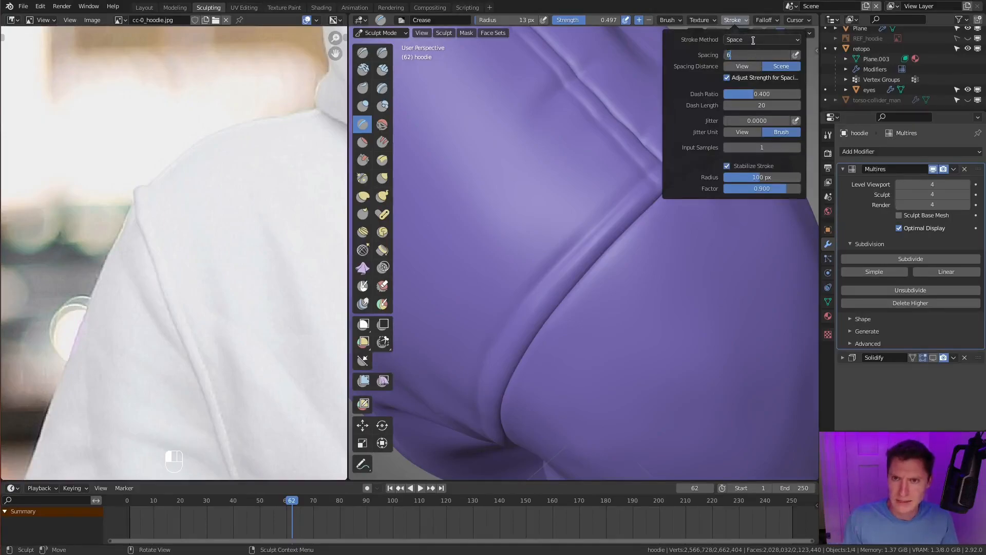
ctrl+drag(553, 150, 511, 236)
ctrl+drag(461, 314, 462, 313)
- Crease dashed stitches along the back armhole seam from the shoulder down to the armpit with an 11 px radius
ctrl+middle_drag(622, 193, 627, 184)
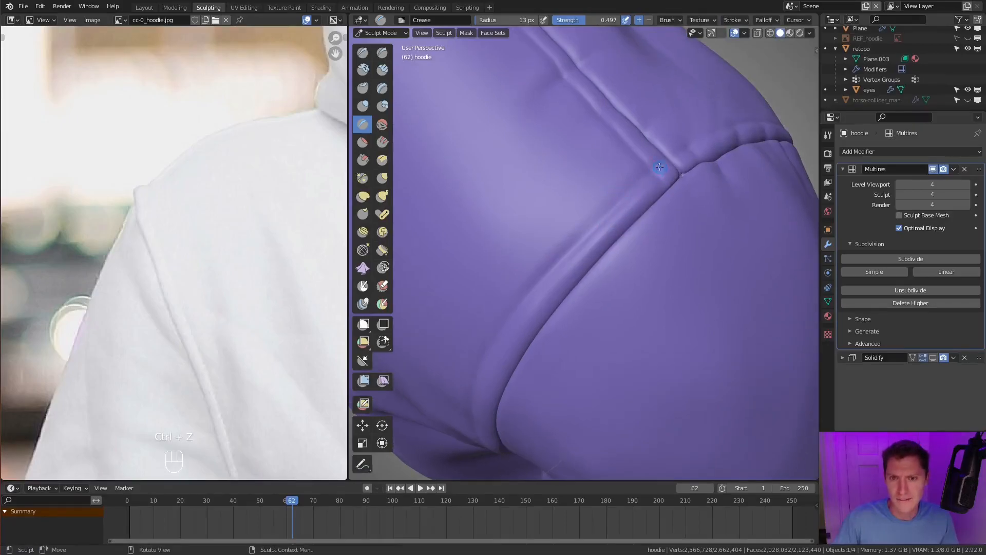
key(f)
click(665, 160)
ctrl+drag(666, 159, 630, 190)
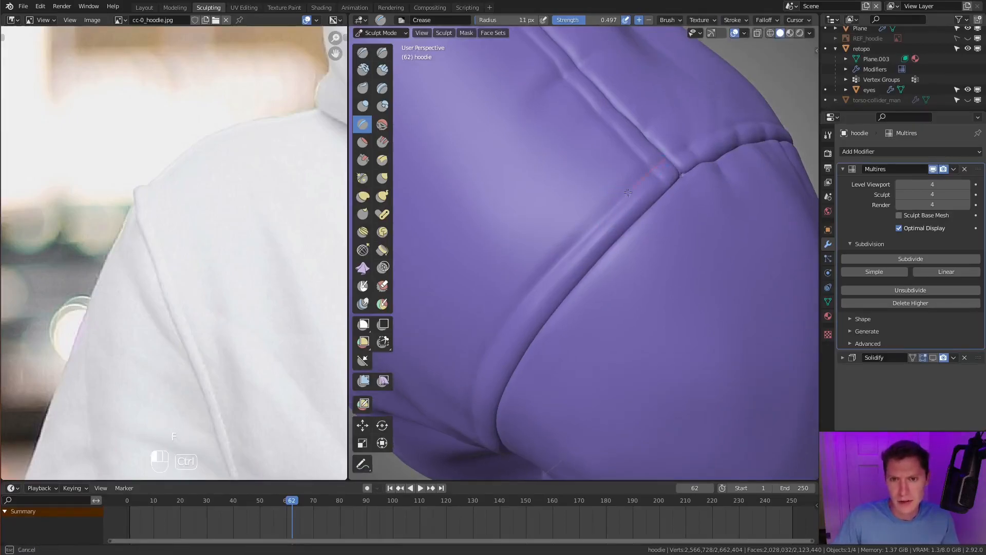
ctrl+drag(459, 440, 458, 441)
mouse_move(463, 411)
middle_down()
mouse_move(580, 216)
mouse_move(566, 175)
middle_up()
ctrl+drag(566, 160, 547, 263)
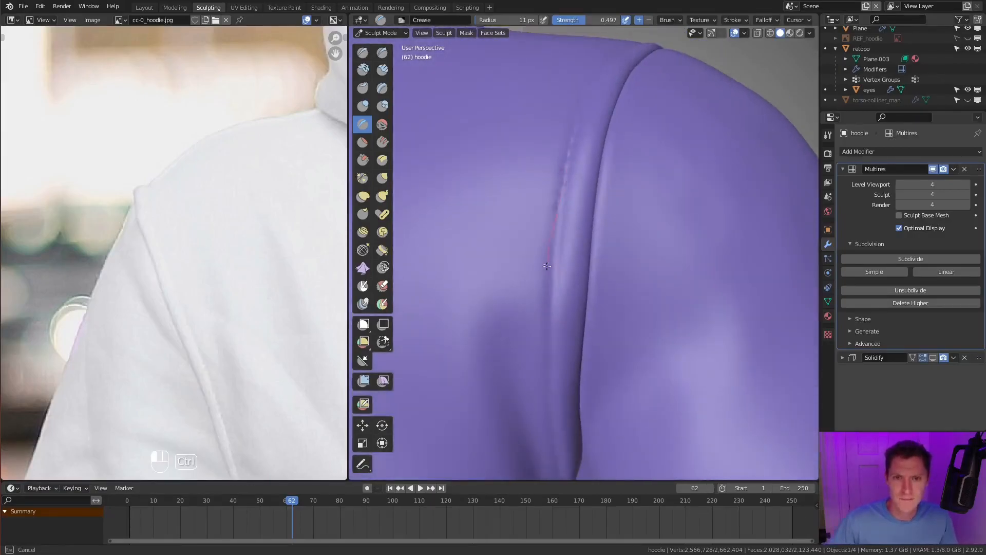
ctrl+drag(552, 415, 563, 481)
ctrl+middle_drag(572, 396, 606, 278)
mouse_move(638, 216)
middle_down()
mouse_move(623, 205)
mouse_move(678, 193)
mouse_move(631, 260)
middle_up()
key(ctrl+shift+z)
mouse_move(603, 229)
ctrl+middle_down()
mouse_move(612, 223)
mouse_move(610, 237)
mouse_move(647, 199)
ctrl+middle_up()
- Pinch the upper back armhole seam using the Pinch/Magnify brush, starting from an 82 px radius
key(p)
key(f)
click(633, 220)
key(f)
click(641, 220)
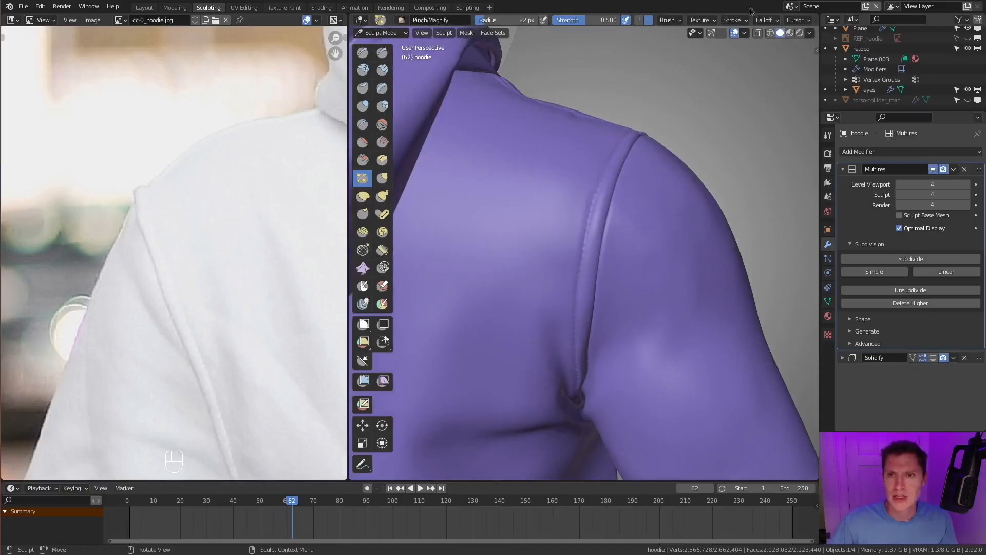
click(734, 20)
click(736, 20)
scroll(781, 22, right, 5)
click(691, 21)
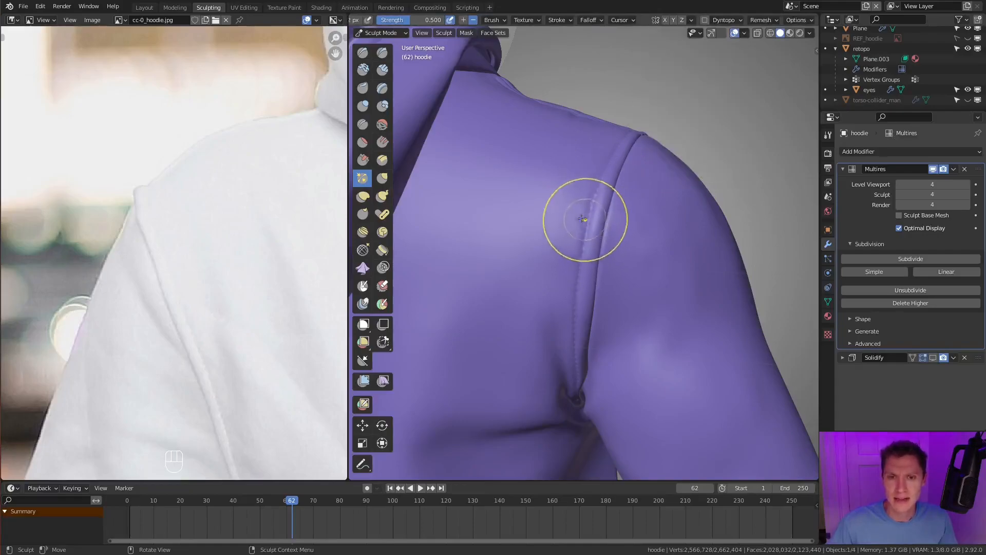
drag(613, 170, 592, 237)
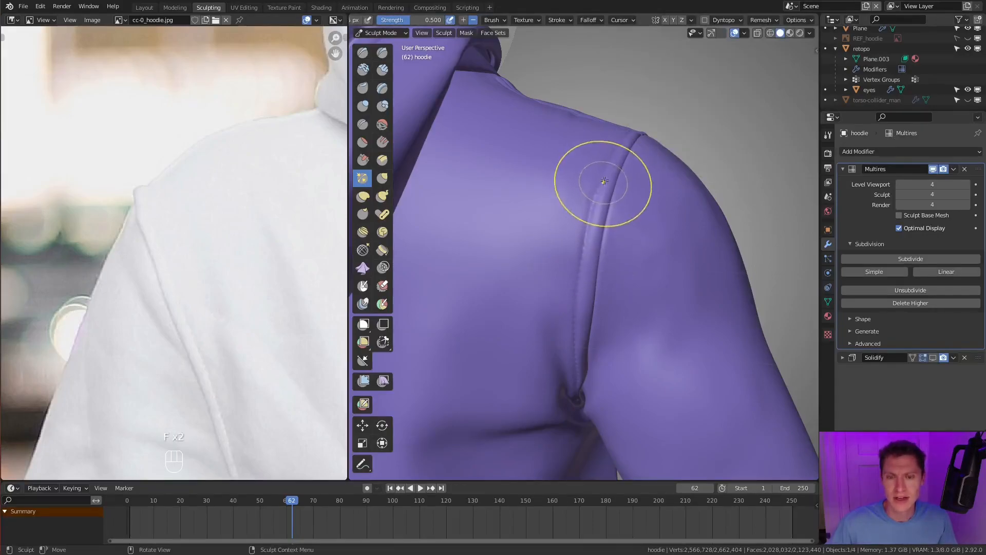
- Undo the last pinch strokes and the dashed stitches along the back armhole seam
key(ctrl+z)
key(ctrl+z)
key(ctrl+z)
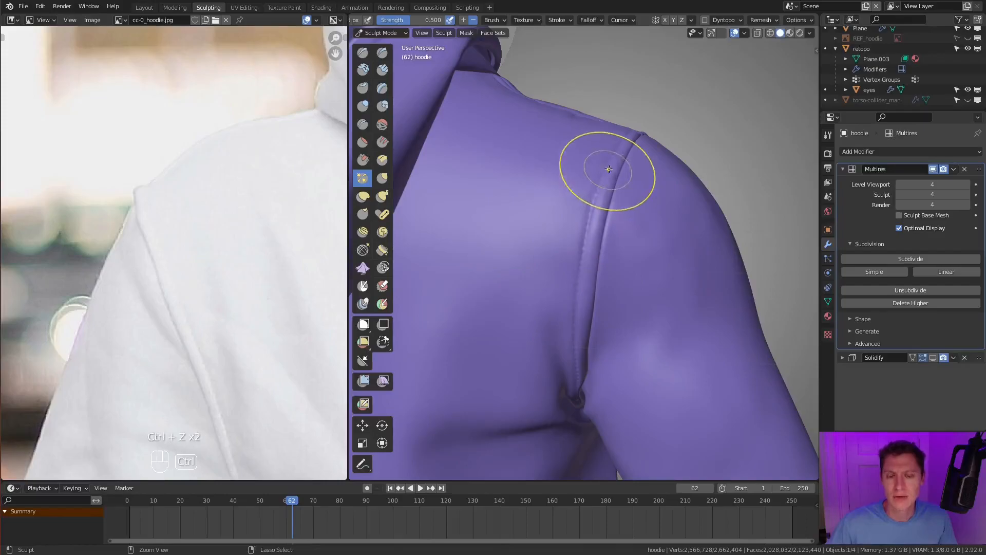
- Resize the Pinch/Magnify brush and pinch the back armhole seam again, from the shoulder downward
middle_drag(712, 67, 566, 236)
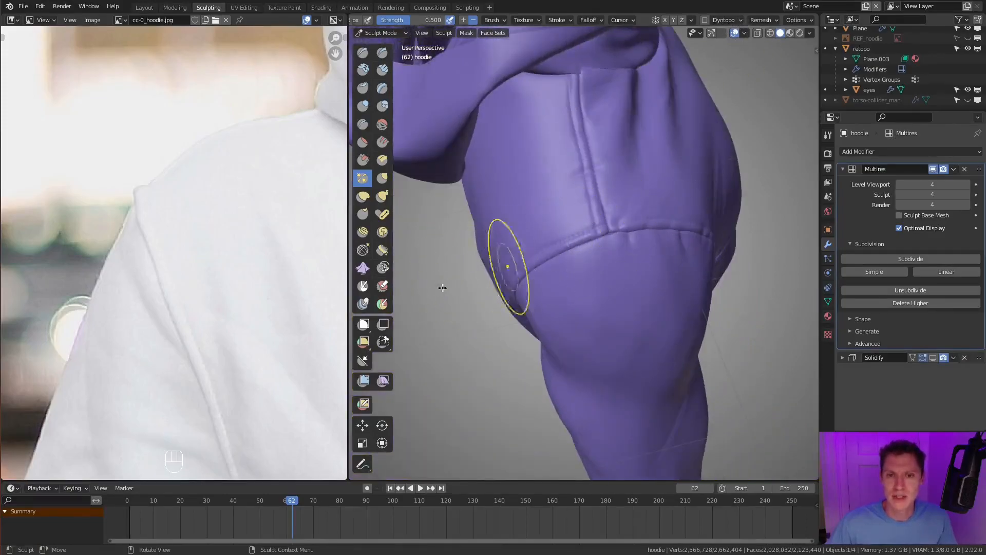
middle_drag(631, 232, 689, 251)
middle_drag(462, 303, 596, 272)
mouse_move(596, 273)
ctrl+middle_down()
mouse_move(606, 236)
mouse_move(585, 248)
ctrl+middle_up()
click(693, 21)
click(694, 52)
key(f)
click(669, 236)
middle_drag(668, 236, 623, 201)
drag(624, 179, 607, 216)
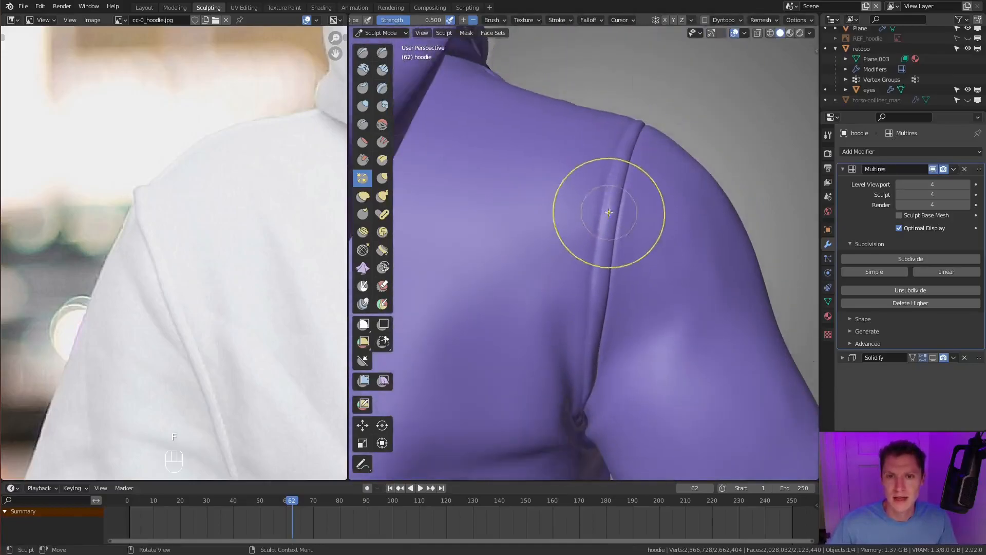
drag(607, 256, 609, 207)
mouse_move(662, 180)
ctrl+middle_down()
mouse_move(661, 229)
mouse_move(663, 211)
mouse_move(625, 154)
ctrl+middle_up()
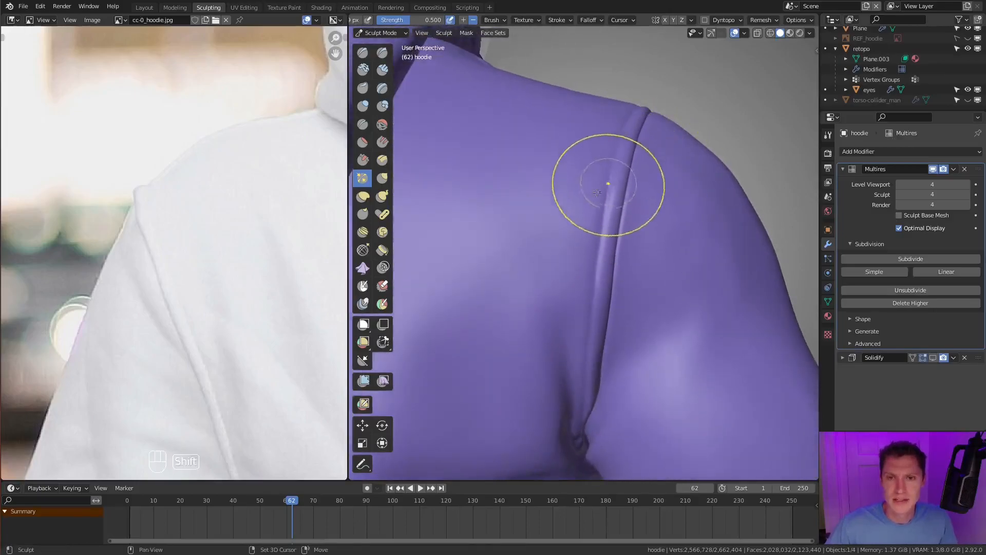
- Switch to the Crease brush and shrink its radius to suit fine stitches beside the back armhole seam
key(shift+c)
key(f)
click(545, 201)
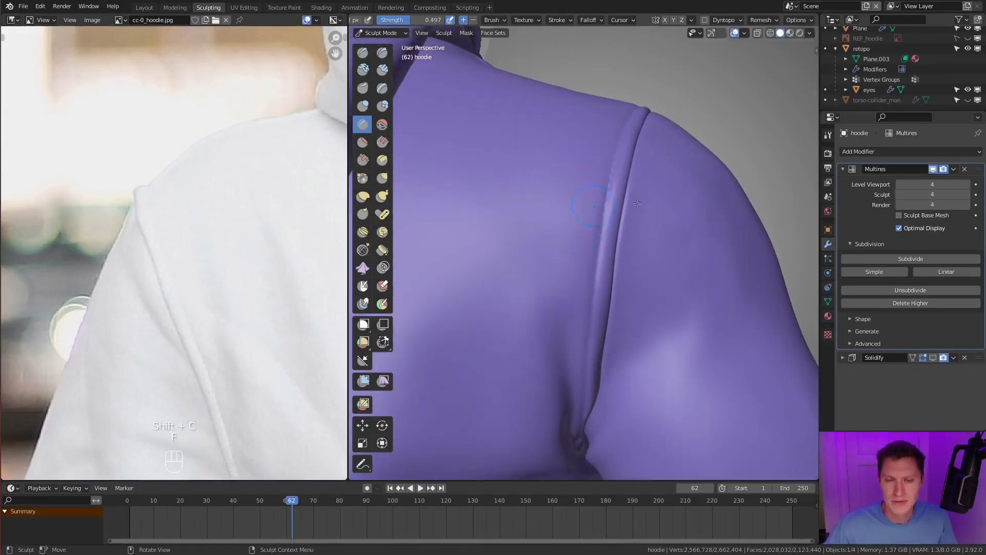
ctrl+middle_drag(621, 216, 613, 208)
key(f)
click(625, 195)
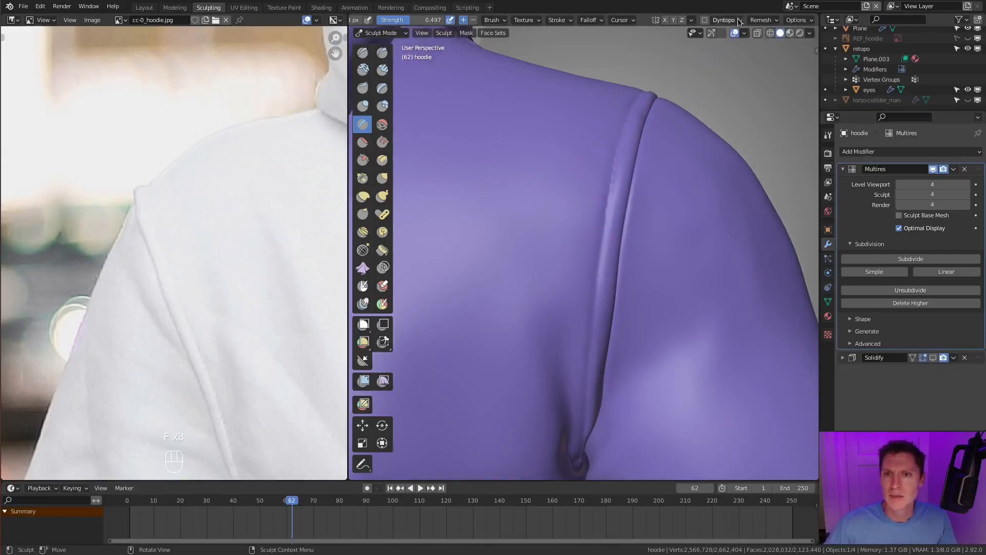
click(779, 19)
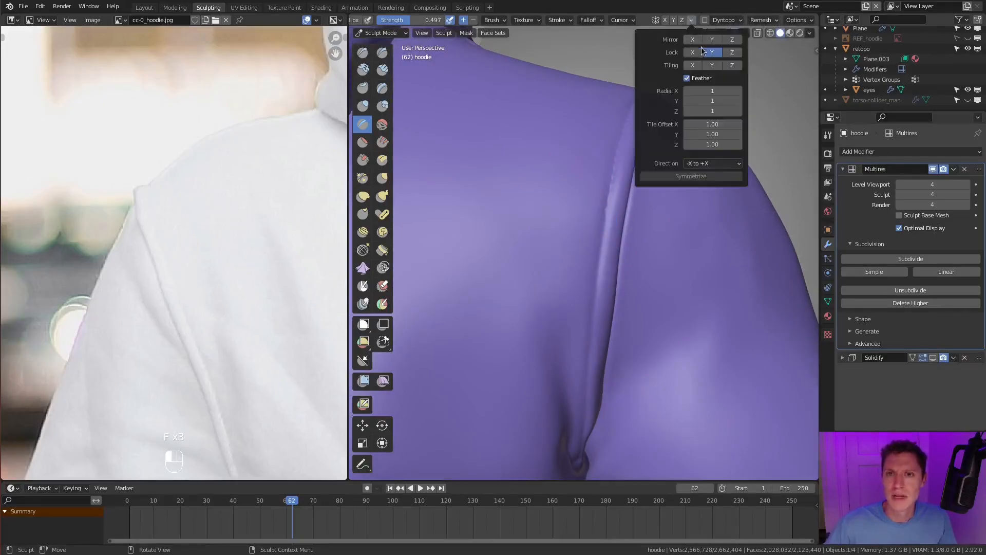
key(f)
click(601, 236)
key(f)
key(f)
click(568, 192)
- Crease dashed stitches down the back armhole seam and across the top of the shoulder
middle_drag(601, 236, 584, 175)
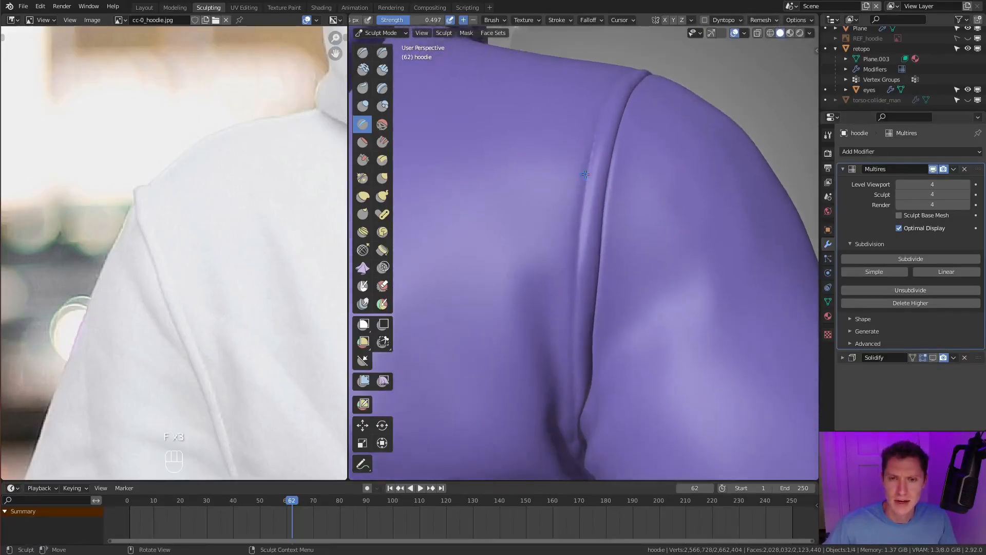
ctrl+drag(583, 172, 575, 248)
ctrl+drag(582, 470, 582, 475)
mouse_move(583, 475)
middle_down()
mouse_move(685, 192)
mouse_move(691, 242)
mouse_move(612, 262)
middle_up()
ctrl+drag(586, 266, 609, 256)
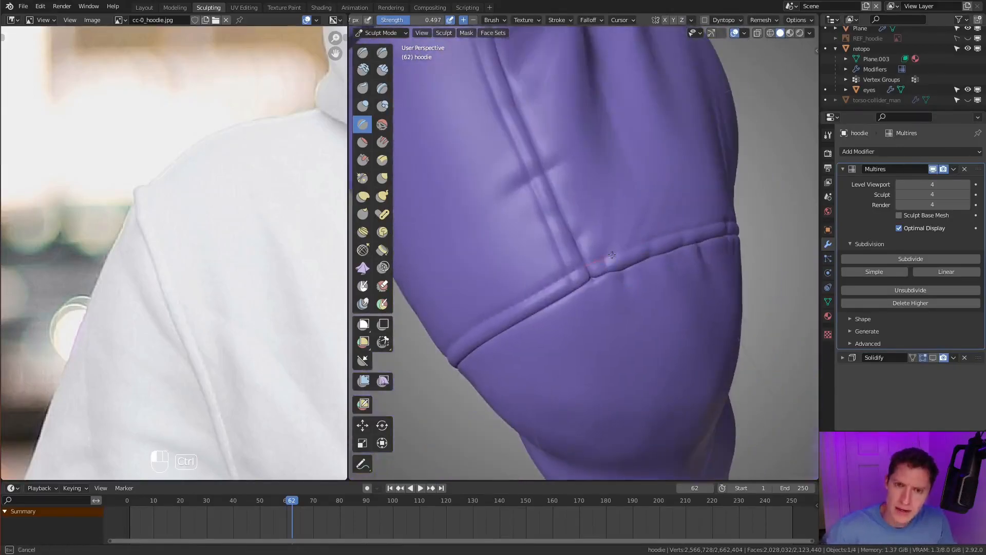
ctrl+drag(746, 216, 748, 216)
- Crease dashed stitches down the upper front armhole seam, undoing and redrawing the stroke once
middle_drag(730, 218, 545, 201)
ctrl+drag(541, 191, 558, 239)
ctrl+drag(601, 422, 602, 426)
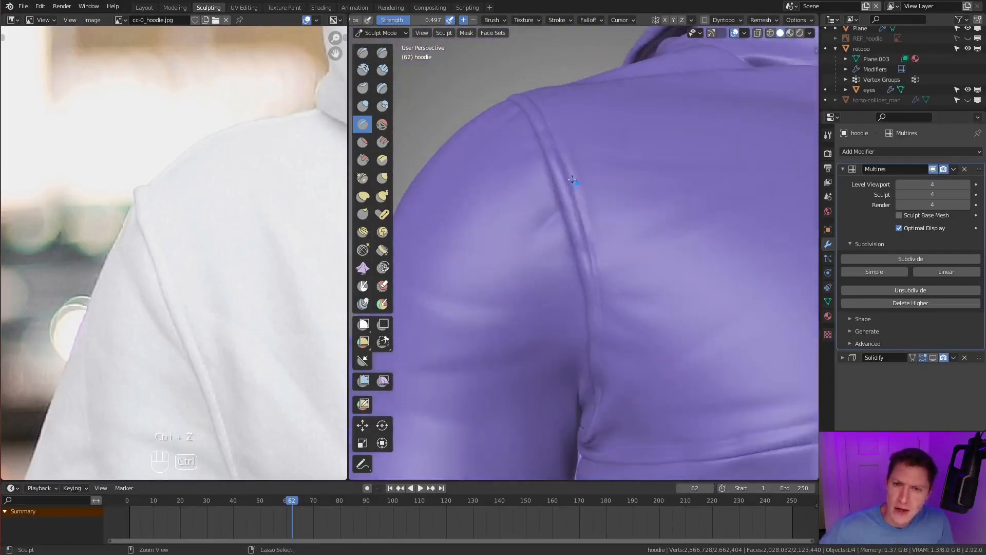
key(ctrl+z)
ctrl+drag(605, 382, 608, 424)
- Continue the creased dashed stitches down the lower front armhole seam into the armpit, redoing the misplaced stroke
middle_drag(599, 406, 633, 150)
ctrl+drag(629, 150, 624, 247)
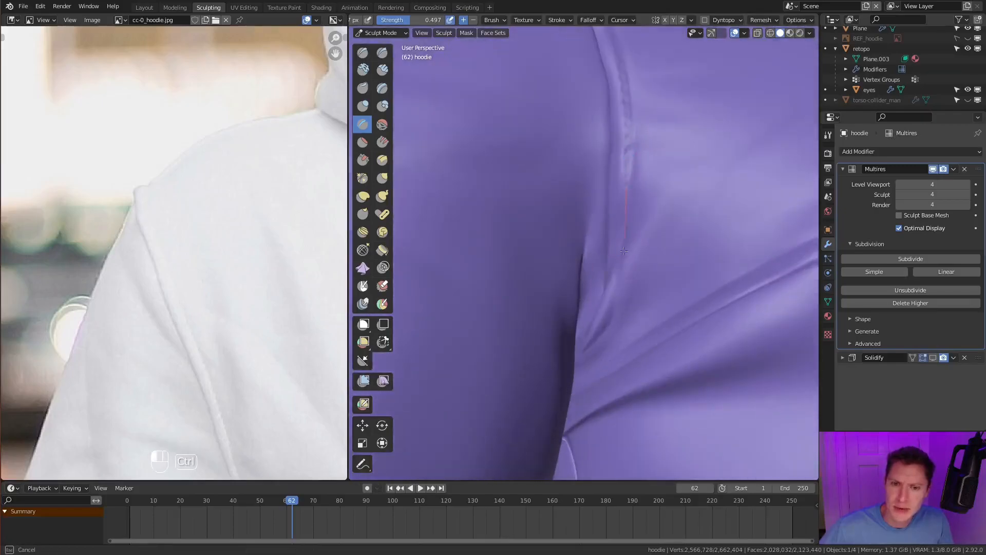
ctrl+drag(564, 375, 566, 378)
key(ctrl+z)
ctrl+drag(622, 236, 617, 296)
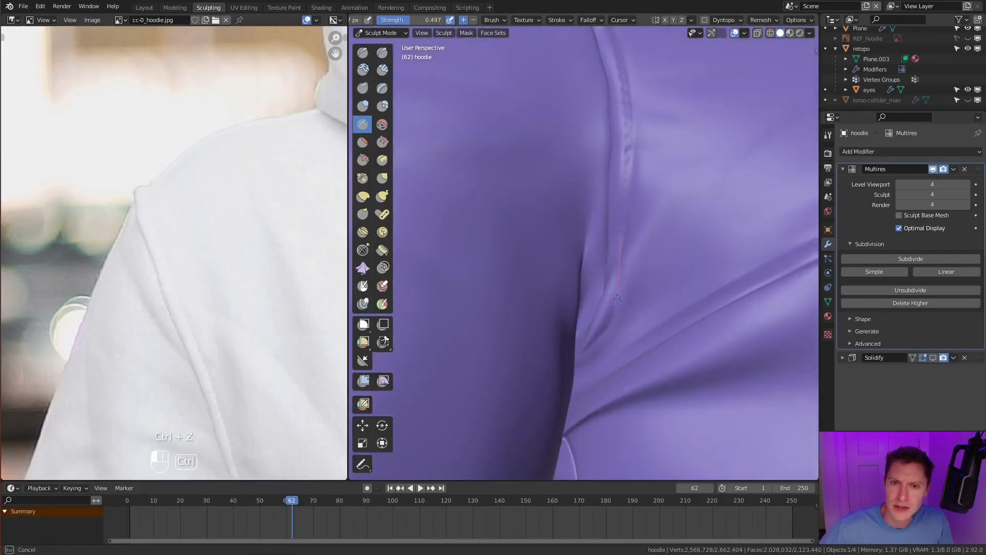
ctrl+drag(575, 376, 574, 379)
ctrl+middle_drag(575, 379, 580, 442)
middle_drag(581, 256, 611, 318)
middle_drag(611, 154, 606, 206)
ctrl+middle_drag(606, 206, 591, 128)
- Crease dashed stitches along the shoulder seam from the hood to the sleeve, undoing and repeating the stroke
mouse_move(578, 82)
shift+middle_down()
mouse_move(649, 199)
mouse_move(632, 117)
shift+middle_up()
ctrl+drag(632, 116, 633, 117)
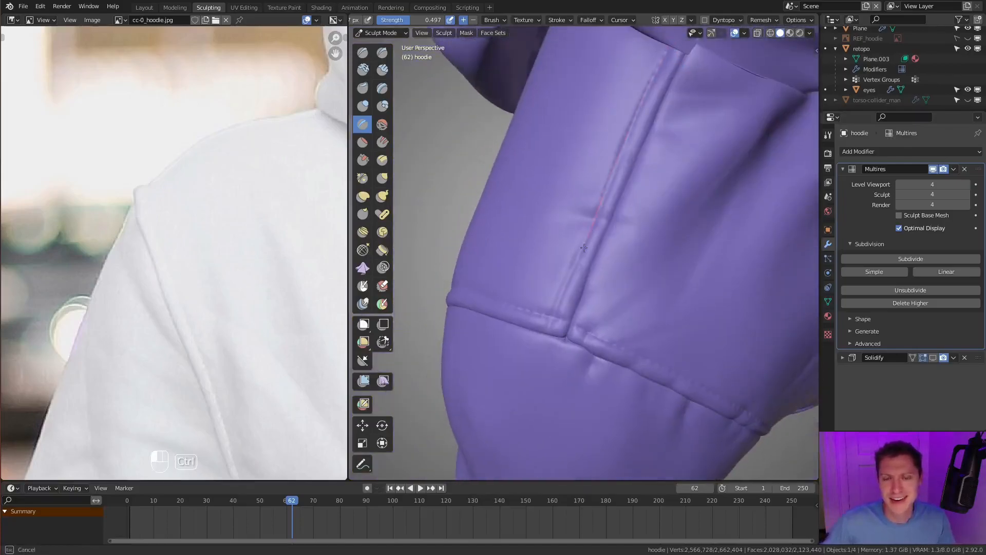
ctrl+drag(533, 360, 531, 364)
key(ctrl+z)
ctrl+drag(666, 54, 639, 108)
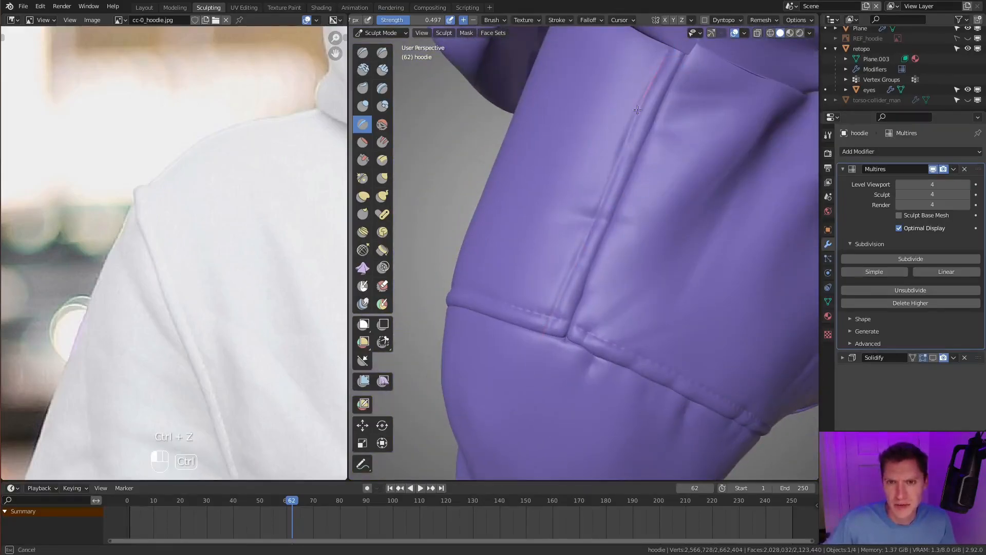
ctrl+drag(569, 287, 569, 287)
key(ctrl+z)
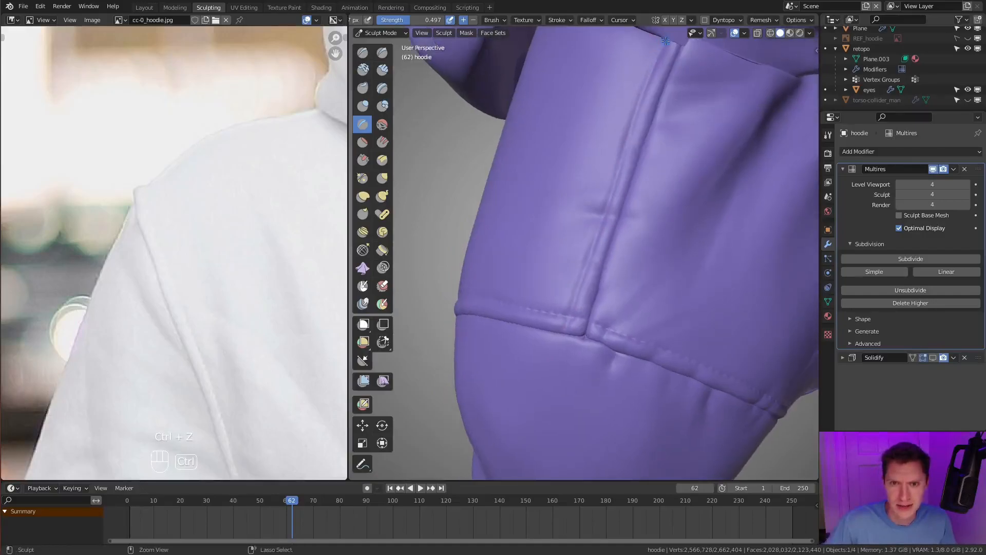
ctrl+drag(553, 383, 553, 383)
- Examine the stitched armhole and shoulder seams from the front, side and farther away
scroll(616, 308, down, 6)
mouse_move(668, 232)
middle_down()
mouse_move(755, 157)
mouse_move(663, 206)
middle_up()
scroll(616, 236, up, 6)
mouse_move(613, 241)
shift+middle_down()
mouse_move(637, 252)
mouse_move(642, 221)
mouse_move(671, 181)
shift+middle_up()
scroll(637, 252, down, 6)
scroll(642, 221, down, 2)
scroll(671, 181, up, 3)
middle_drag(613, 209, 557, 263)
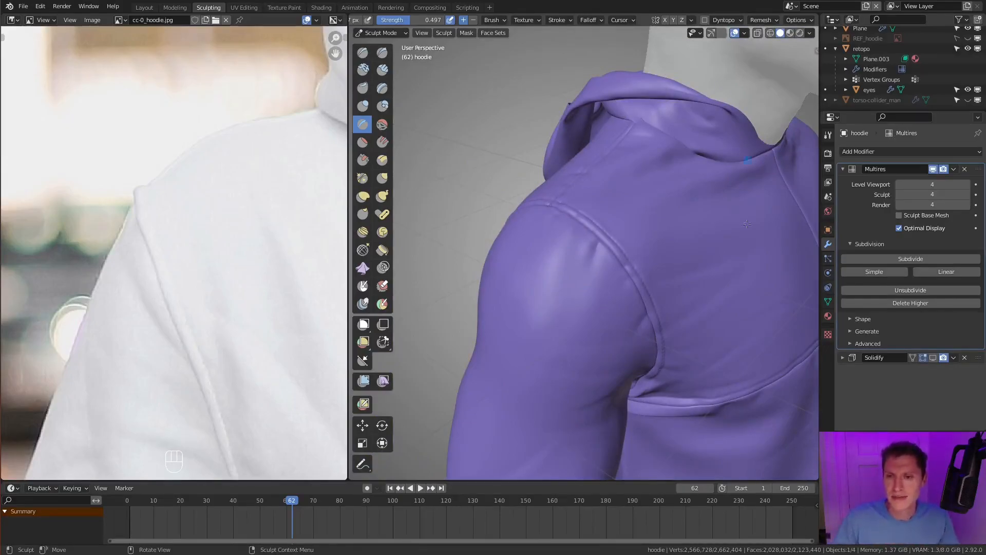
scroll(687, 289, down, 4)
middle_drag(688, 289, 719, 234)
scroll(702, 238, down, 4)
shift+middle_drag(694, 208, 661, 242)
scroll(667, 251, up, 4)
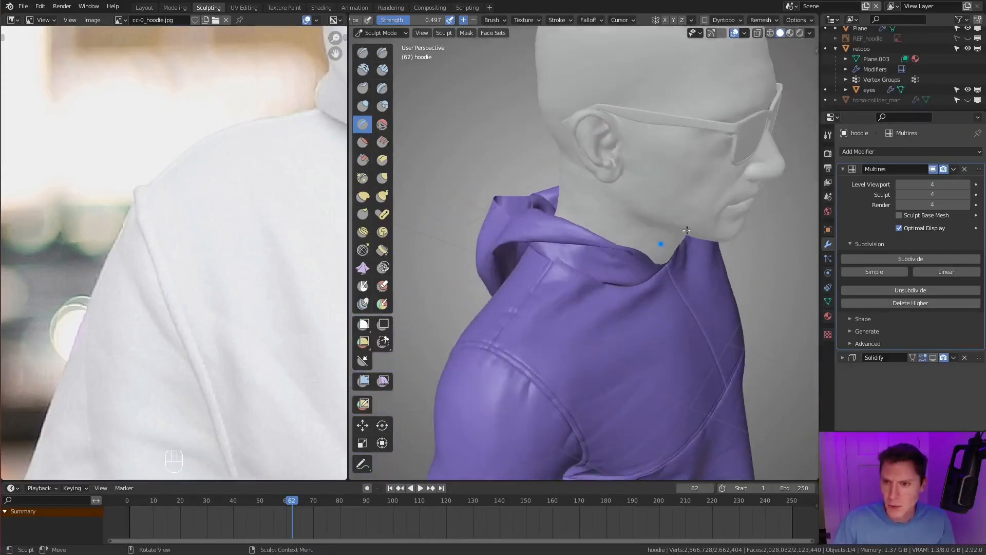
- Turn on the Solidify modifier's viewport display and switch the hoodie to Object Mode
click(845, 169)
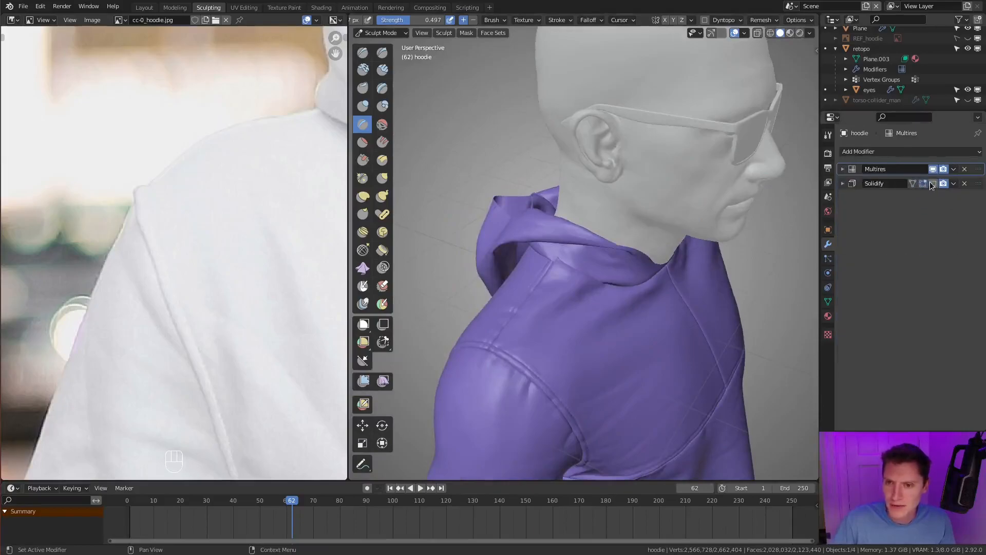
middle_drag(695, 313, 645, 292)
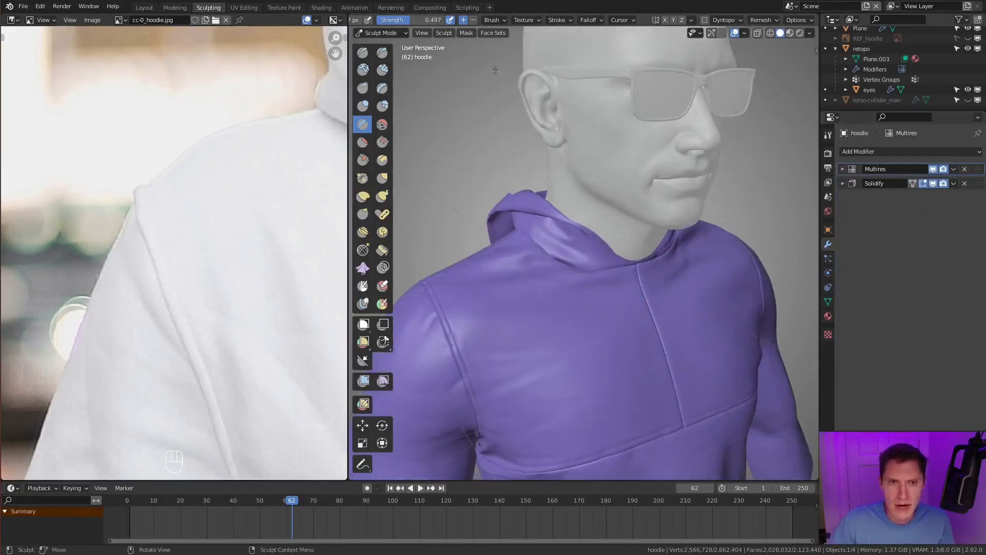
click(382, 33)
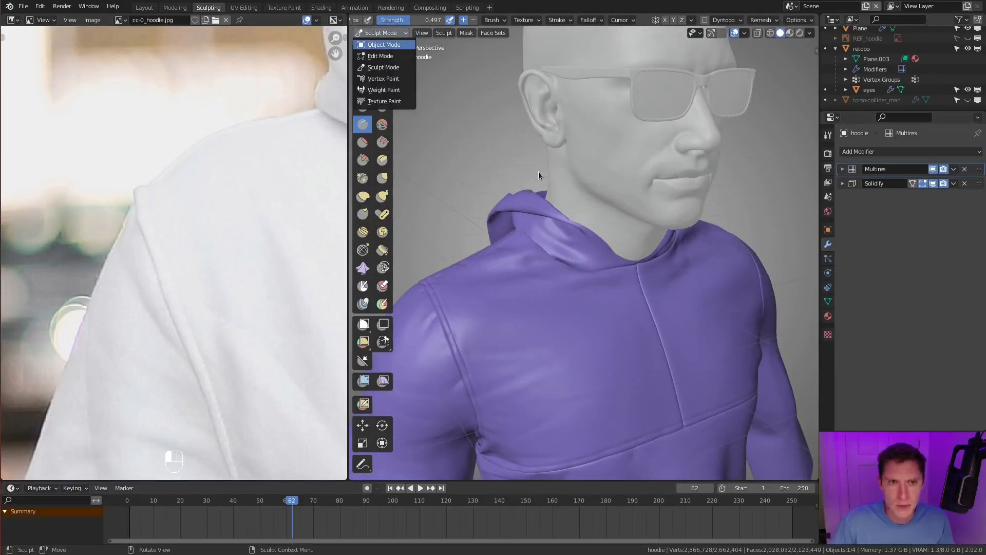
- Compare the shoulder stitching up close with the Solidify modifier's viewport display off and on
shift+middle_drag(555, 263, 581, 177)
scroll(578, 185, up, 2)
middle_drag(568, 241, 602, 329)
scroll(544, 285, up, 4)
scroll(570, 276, down, 4)
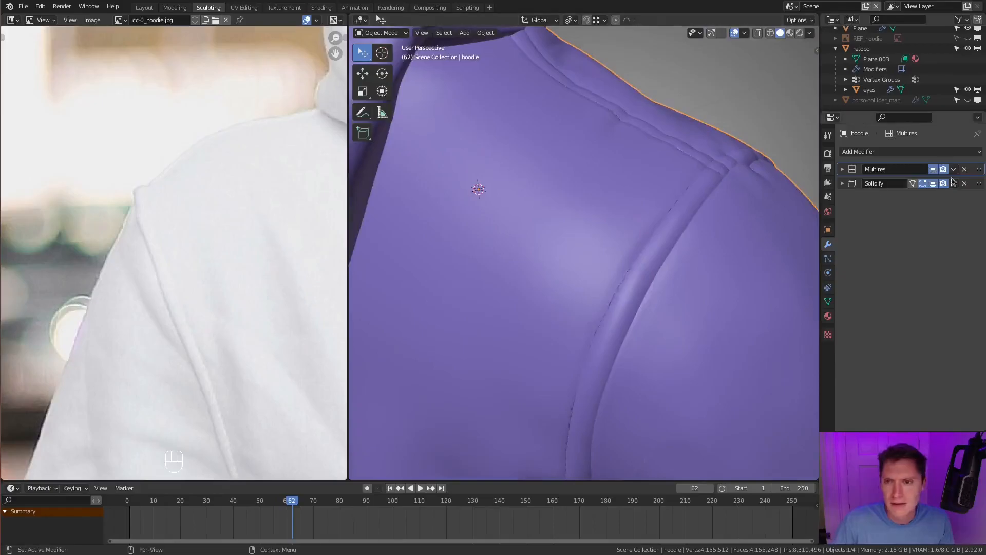
click(932, 184)
click(933, 184)
- Examine the solidified hoodie's chest, hood and shoulder seams from several angles and distances
scroll(719, 233, down, 3)
middle_drag(718, 233, 609, 257)
scroll(663, 266, up, 4)
scroll(647, 309, down, 5)
scroll(610, 256, up, 3)
scroll(596, 312, down, 2)
middle_drag(596, 312, 631, 265)
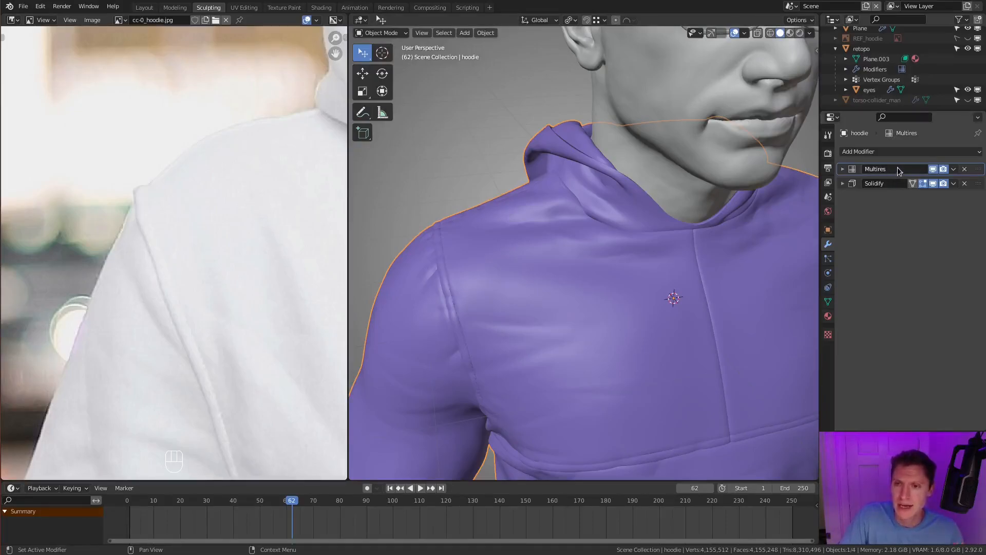
middle_drag(658, 143, 695, 178)
scroll(668, 248, up, 4)
scroll(597, 232, down, 4)
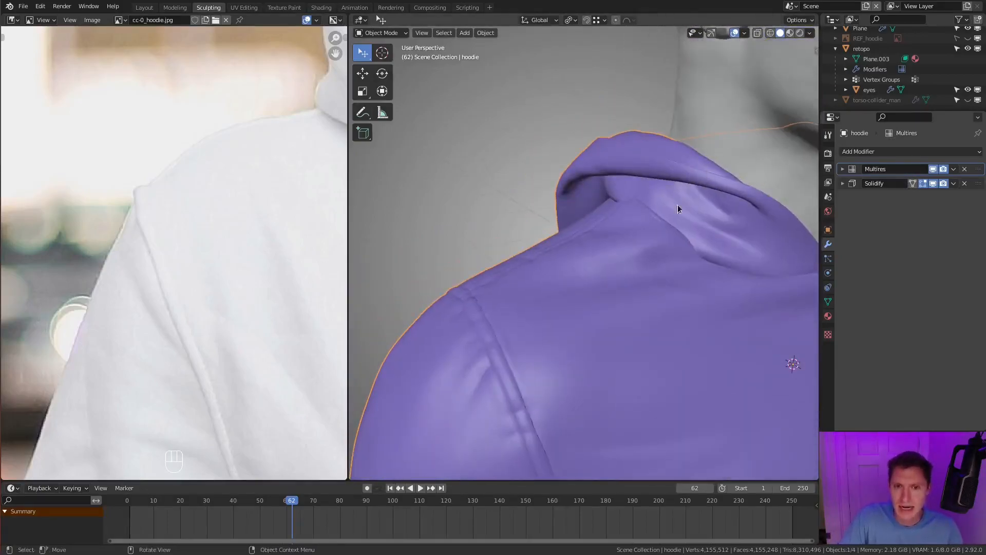
shift+middle_drag(676, 290, 649, 211)
scroll(650, 212, down, 2)
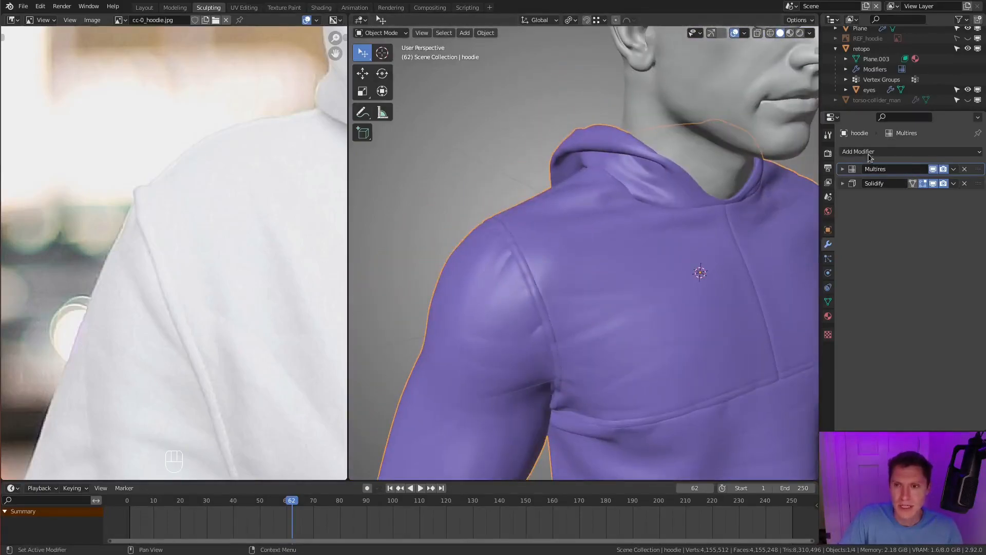
- Turn off Solidify's viewport display to inspect the hood's thin back edges, and delete the Solidify modifier
click(934, 183)
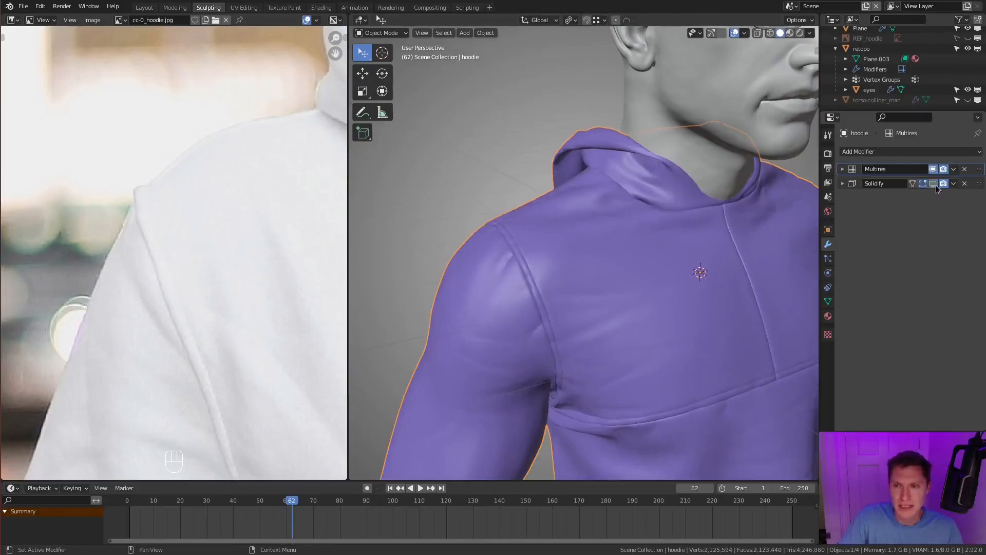
scroll(714, 171, down, 5)
middle_drag(712, 182, 712, 229)
scroll(727, 165, up, 5)
middle_drag(712, 230, 690, 225)
scroll(700, 217, up, 2)
shift+middle_drag(689, 224, 667, 208)
scroll(785, 220, down, 5)
scroll(670, 243, up, 4)
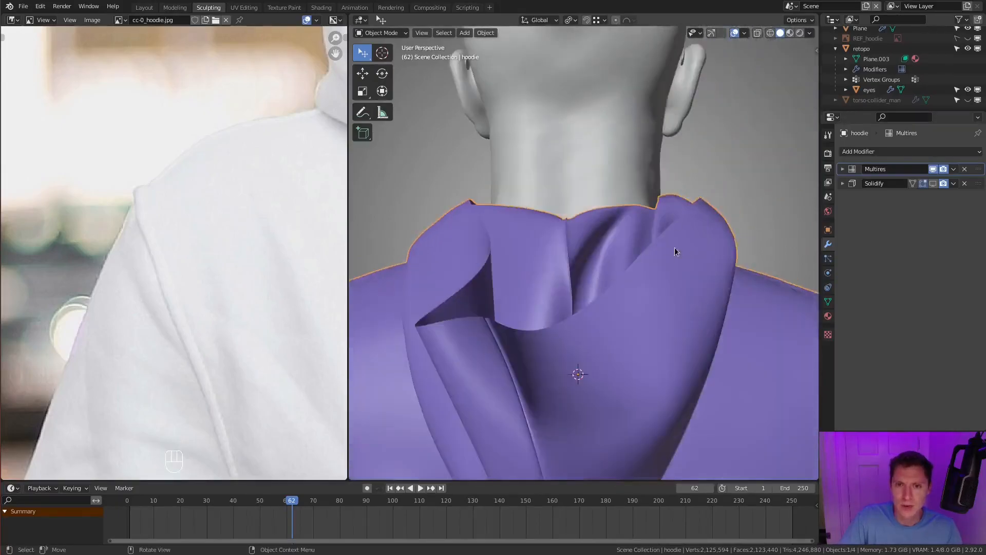
middle_drag(683, 247, 628, 244)
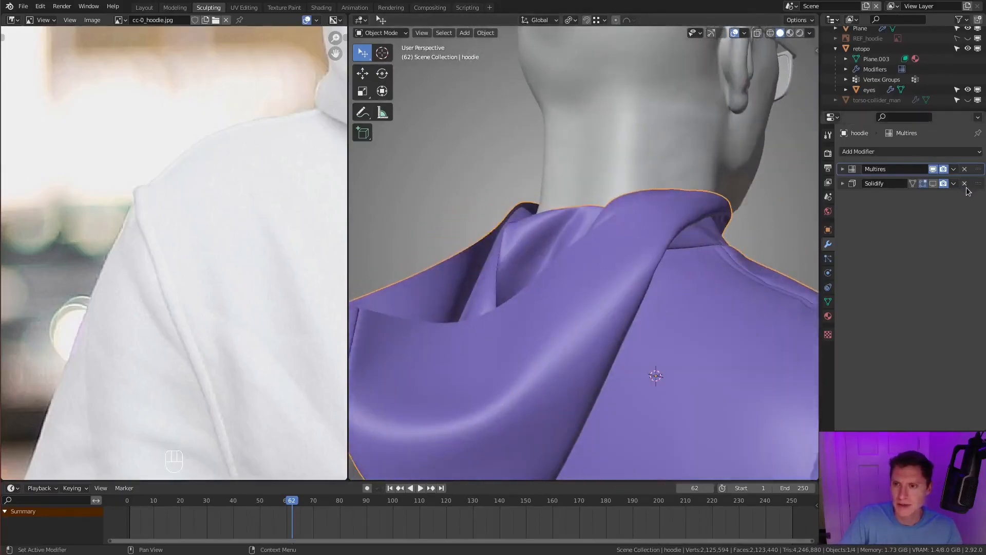
click(965, 184)
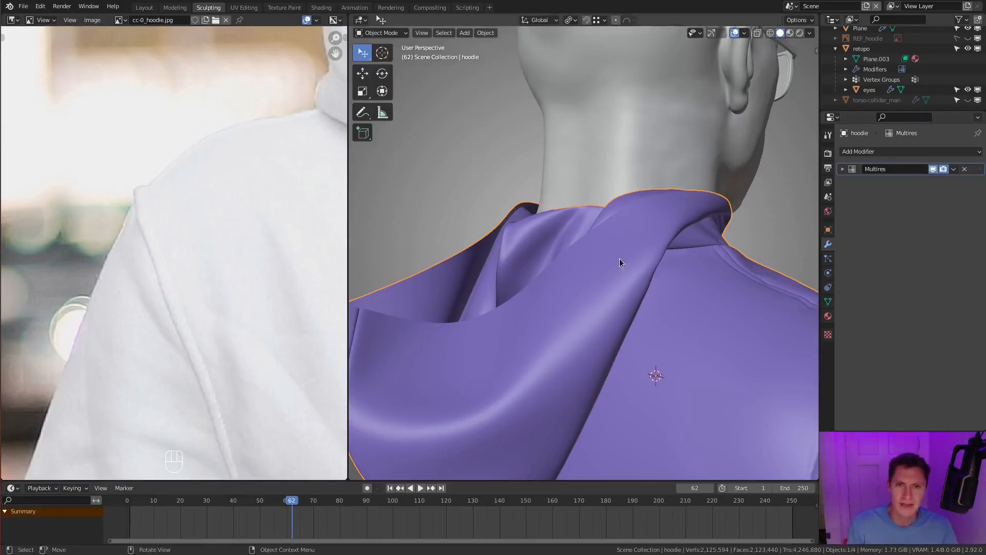
- Maximize the 3D viewport around the hood and save the file under a new name containing "sculpt"
key(ctrl+space)
scroll(559, 254, up, 3)
middle_drag(664, 242, 547, 301)
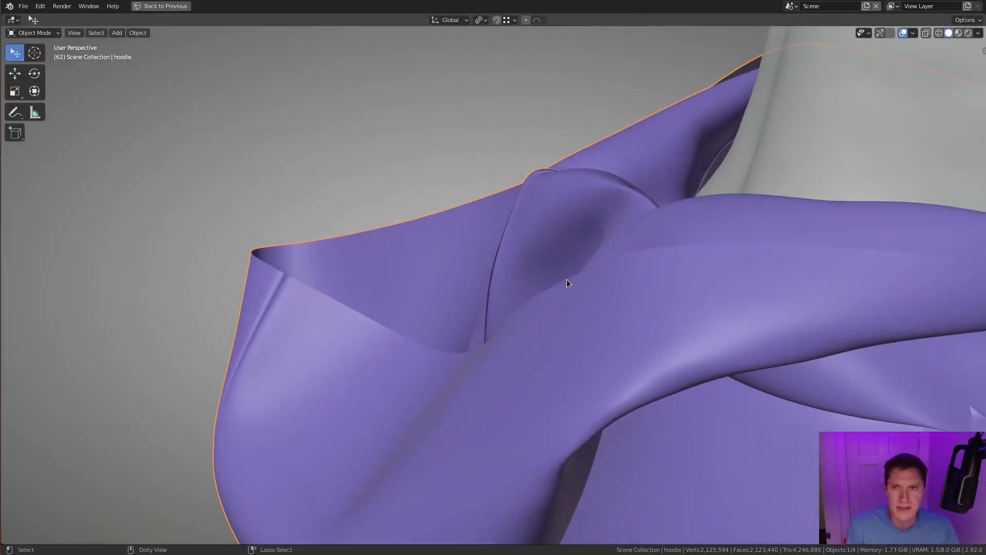
key(ctrl+shift+s)
click(417, 442)
text(sculpt)
key(Return)
click(725, 442)
- In Edit Mode with face selection, select the face loop along the hood's open edge
scroll(677, 291, down, 2)
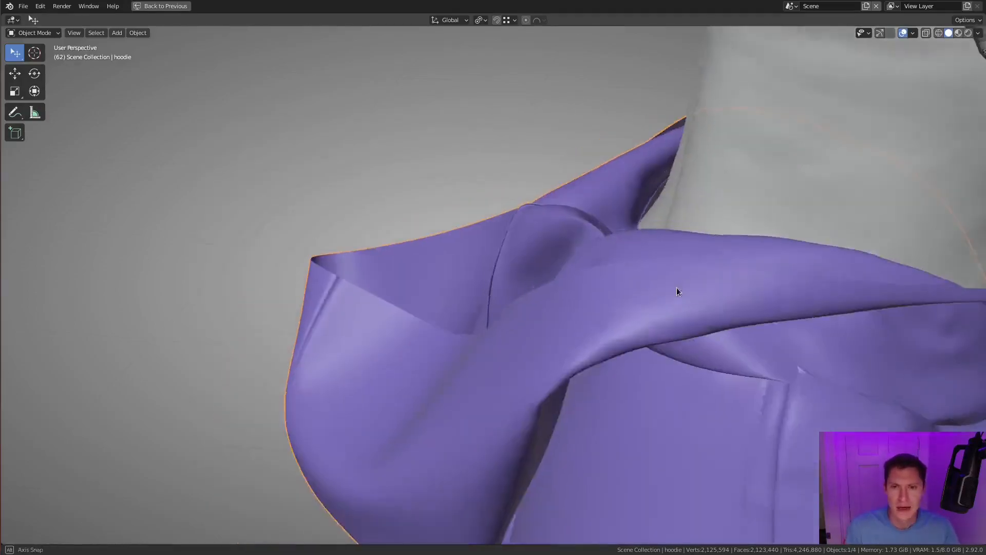
scroll(659, 301, down, 2)
key(Tab)
scroll(581, 310, up, 1)
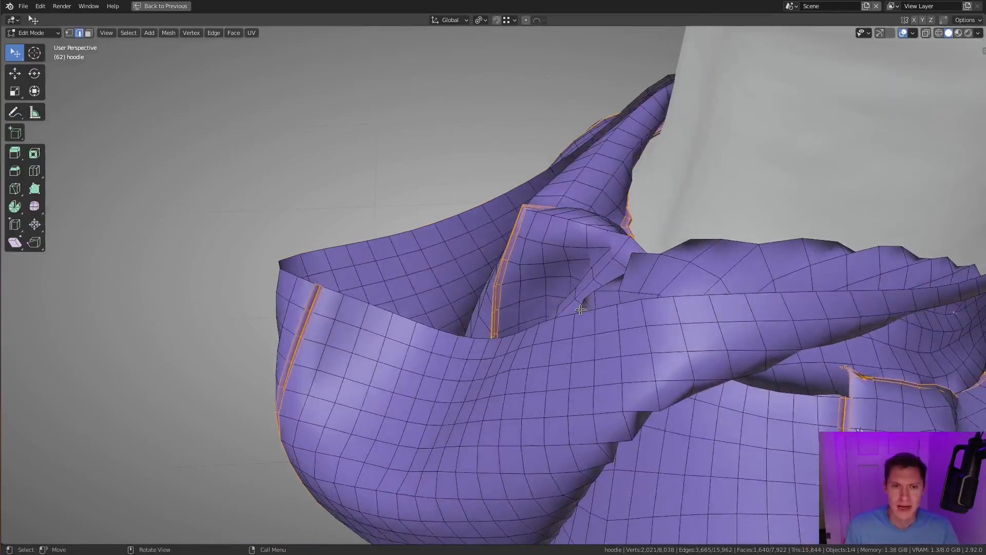
key(3)
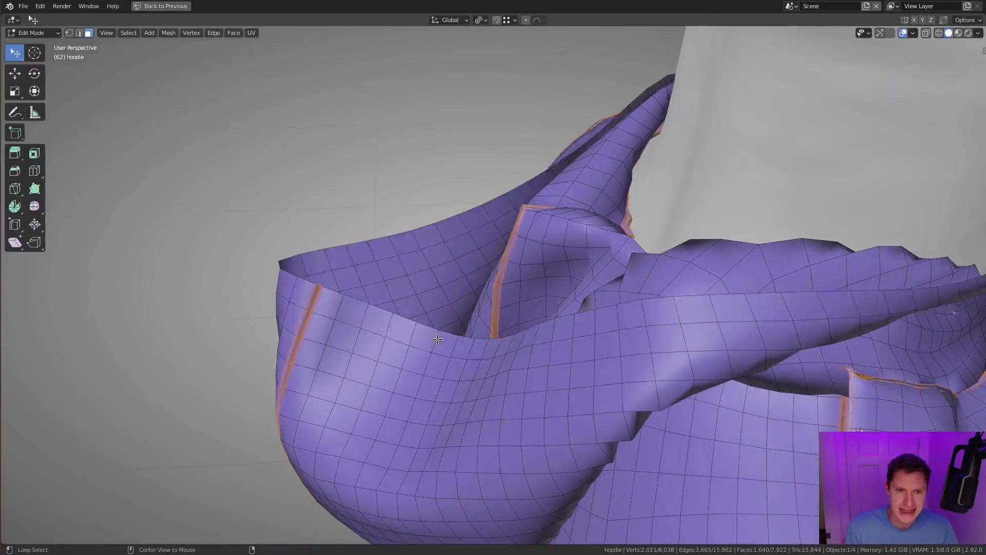
alt+click(439, 341)
- In wireframe shading, deselect the chest faces directly below the front neckline with circle select to separate them from the hood loop
scroll(445, 343, down, 4)
middle_drag(714, 187, 641, 278)
scroll(641, 278, up, 4)
middle_drag(560, 257, 603, 269)
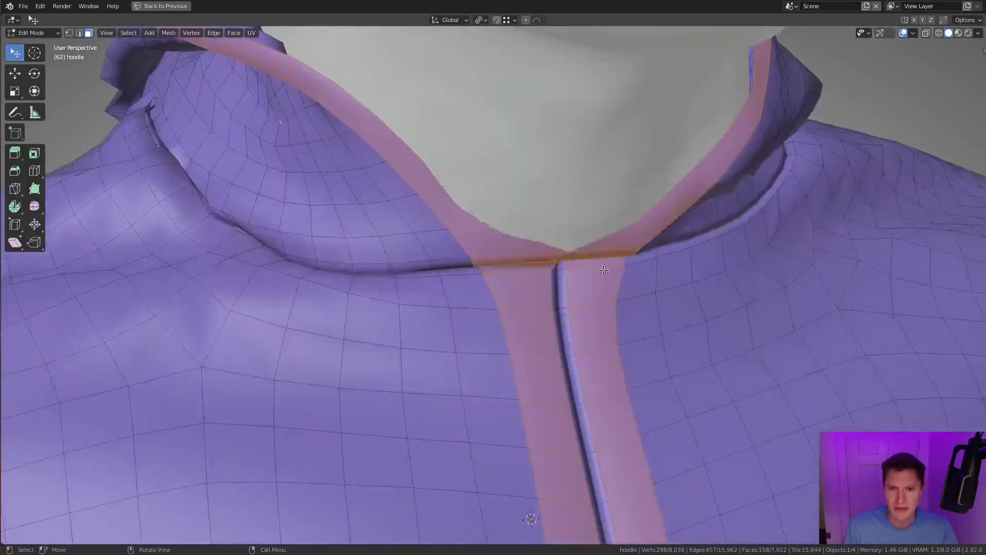
key(shift+z)
middle_drag(635, 307, 643, 335)
key(shift+z)
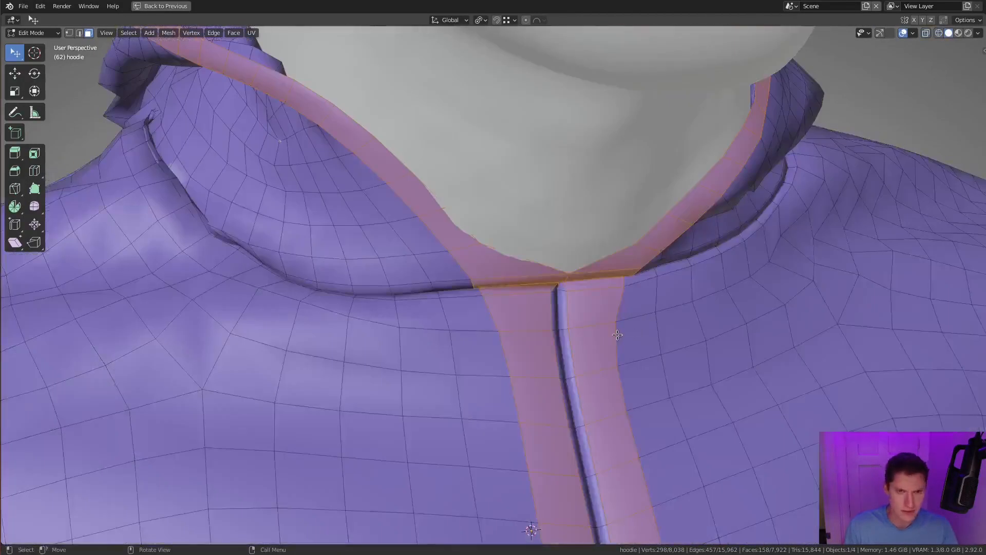
key(shift+z)
key(c)
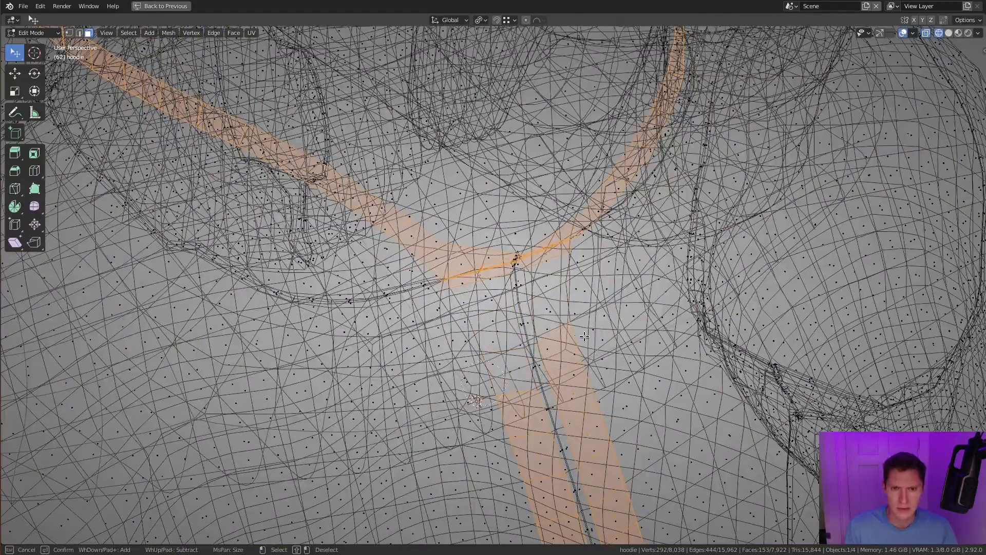
shift+click(570, 342)
key(Escape)
- Remove the remaining centre-front chest strip from the selection, keeping only the hood-edge face loop, and isolate the hoodie in Local View
scroll(569, 343, down, 5)
shift+middle_drag(550, 310, 555, 227)
scroll(555, 227, down, 2)
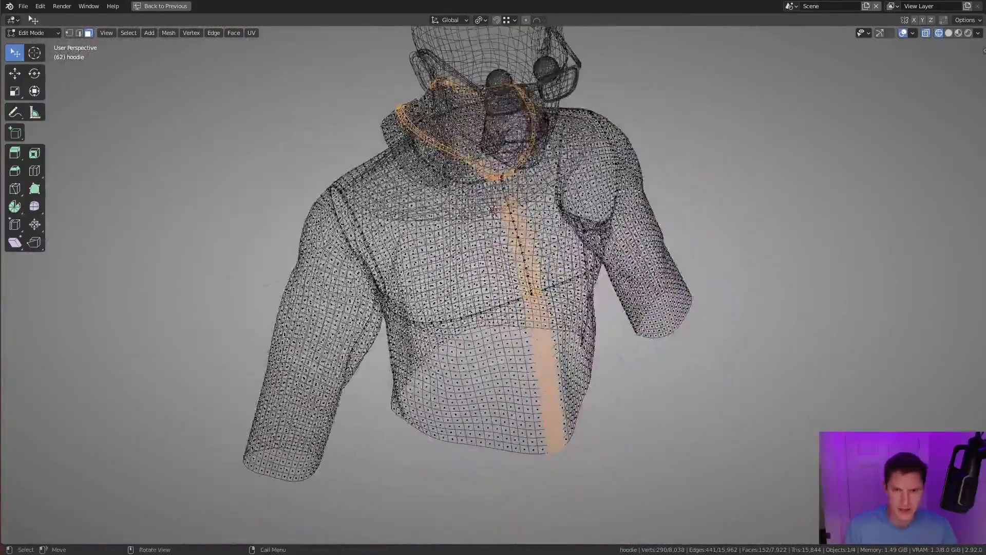
drag(626, 407, 655, 469)
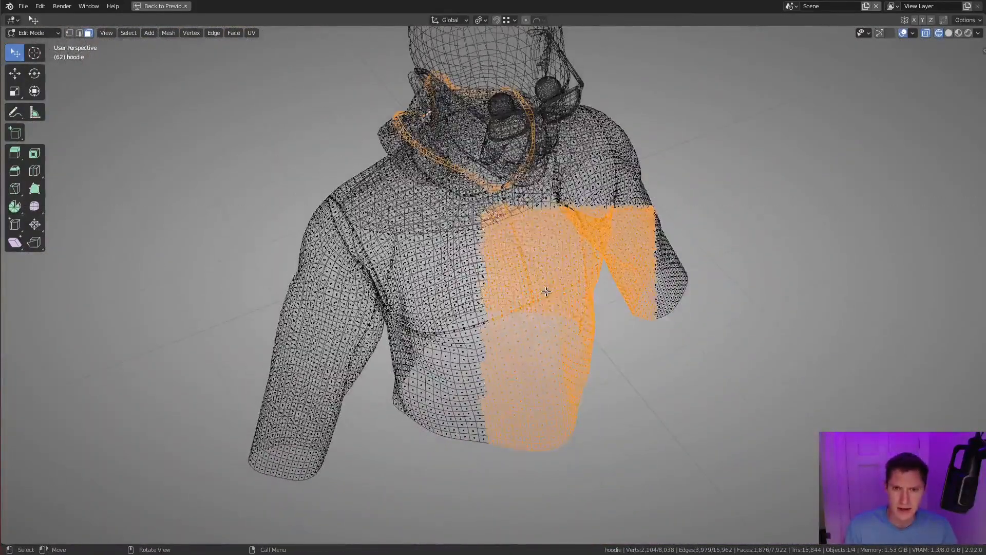
key(shift+z)
key(shift+z)
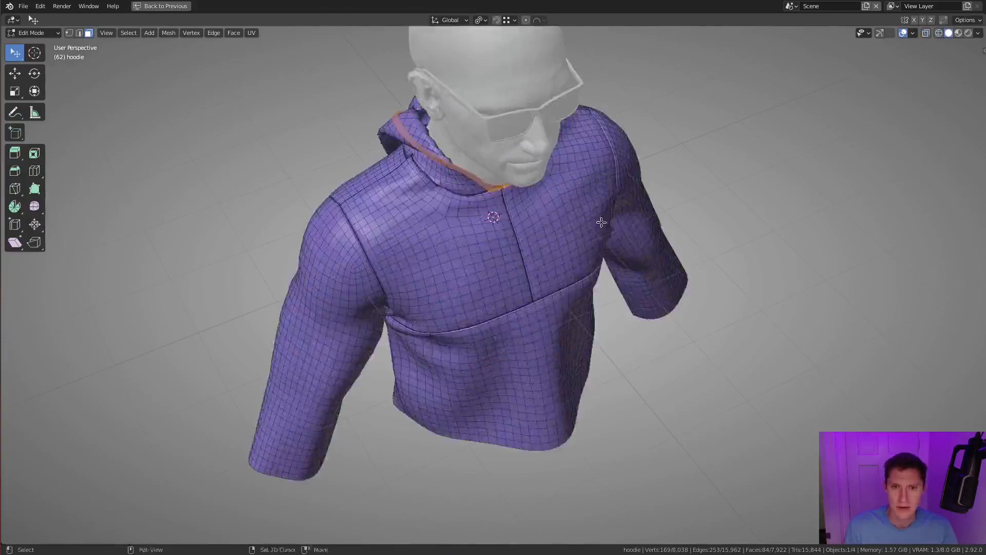
scroll(622, 282, up, 5)
key(KP_Divide)
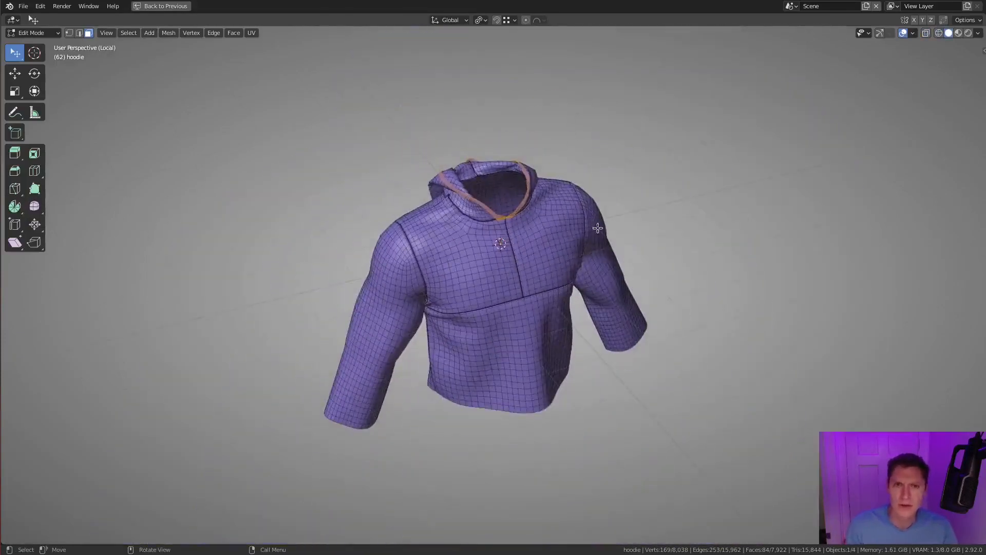
- Deselect the stray faces beside the neckline seam with circle select in wireframe, then restore solid shading
scroll(596, 222, up, 4)
middle_drag(596, 222, 448, 255)
scroll(520, 352, up, 2)
scroll(448, 254, up, 1)
key(shift+z)
key(c)
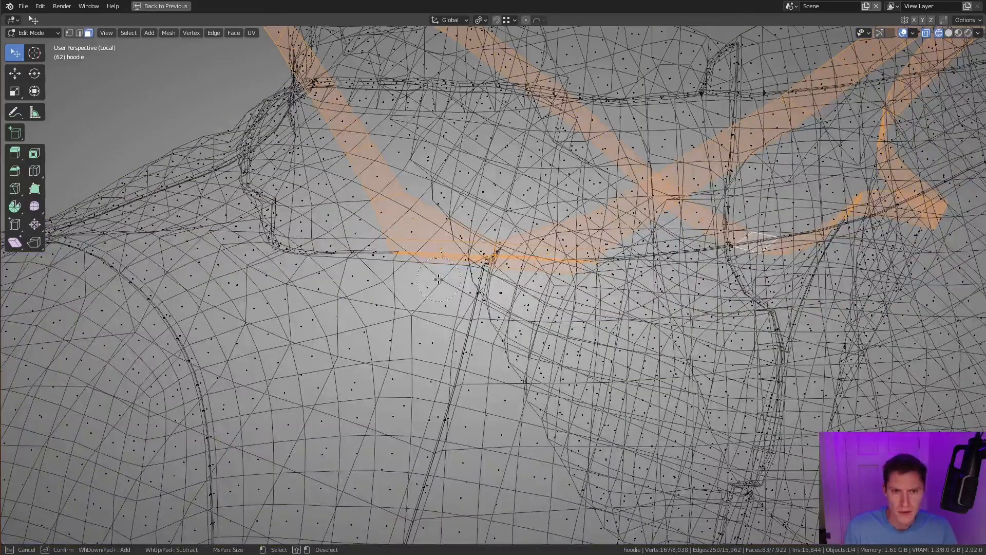
key(Escape)
key(shift+z)
- Duplicate the hood-edge face loop in place and offset the copy inward with Shrink/Fatten, setting the offset to -0.06 m
mouse_move(538, 281)
middle_down()
mouse_move(577, 317)
mouse_move(648, 289)
mouse_move(618, 310)
middle_up()
scroll(577, 317, down, 2)
key(shift+d)
key(Escape)
scroll(585, 327, up, 5)
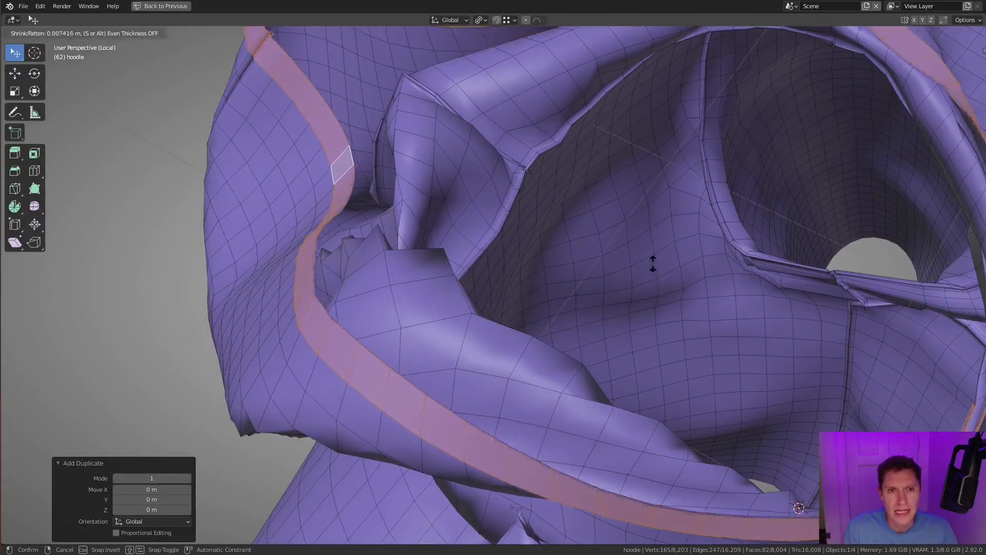
click(714, 392)
middle_drag(714, 393, 590, 298)
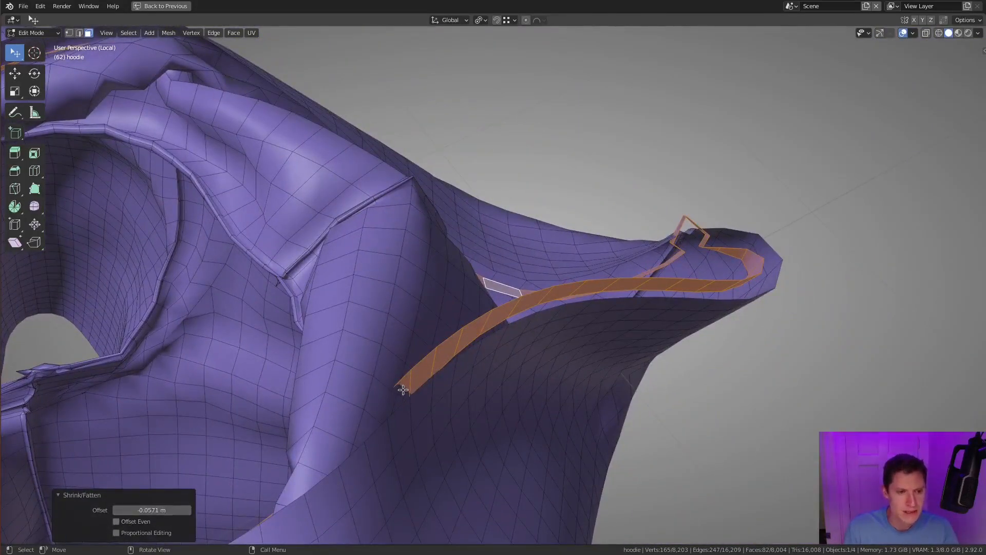
middle_drag(671, 289, 639, 307)
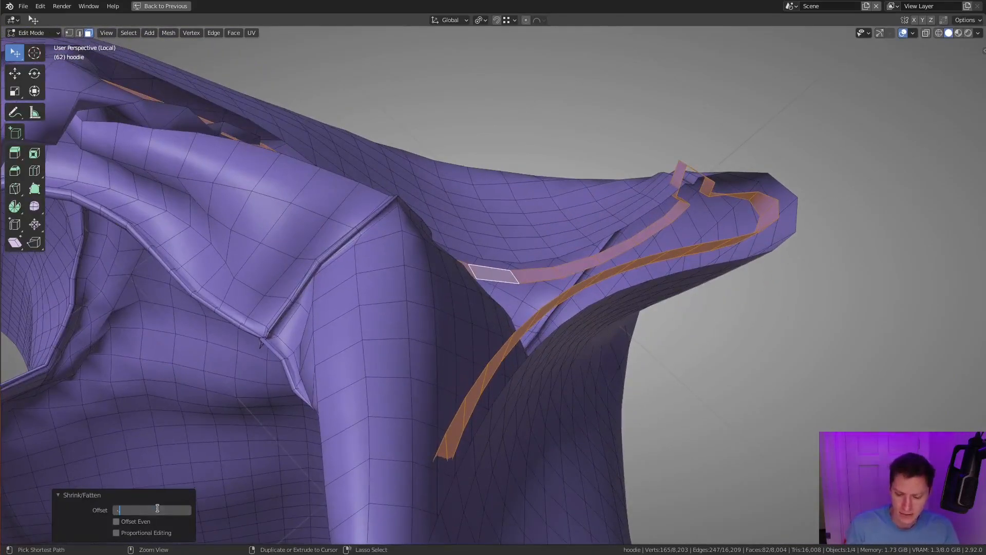
middle_drag(637, 222, 602, 241)
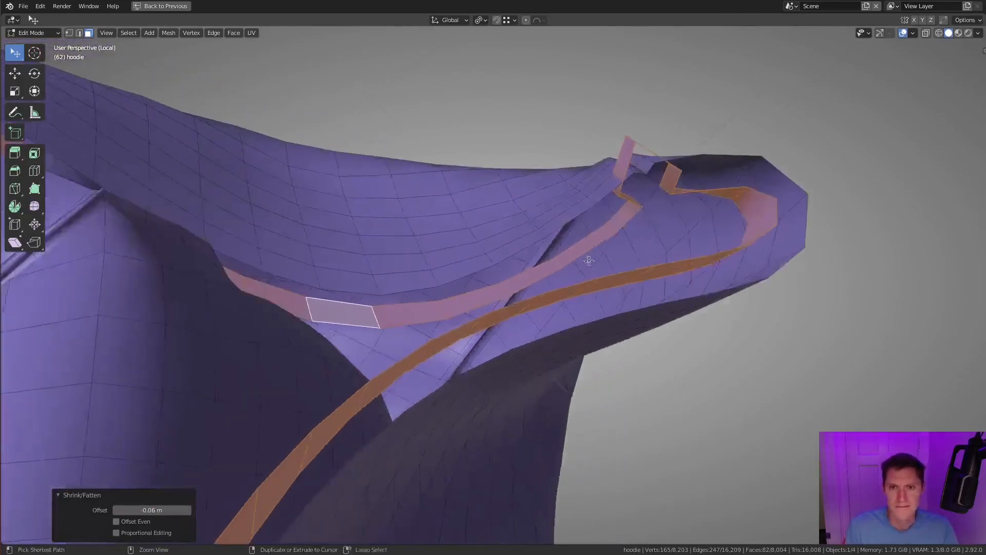
- In edge selection mode, fill faces between the hood's open edge and the offset strip, working along one side towards the front neckline
scroll(589, 249, up, 2)
key(2)
click(462, 272)
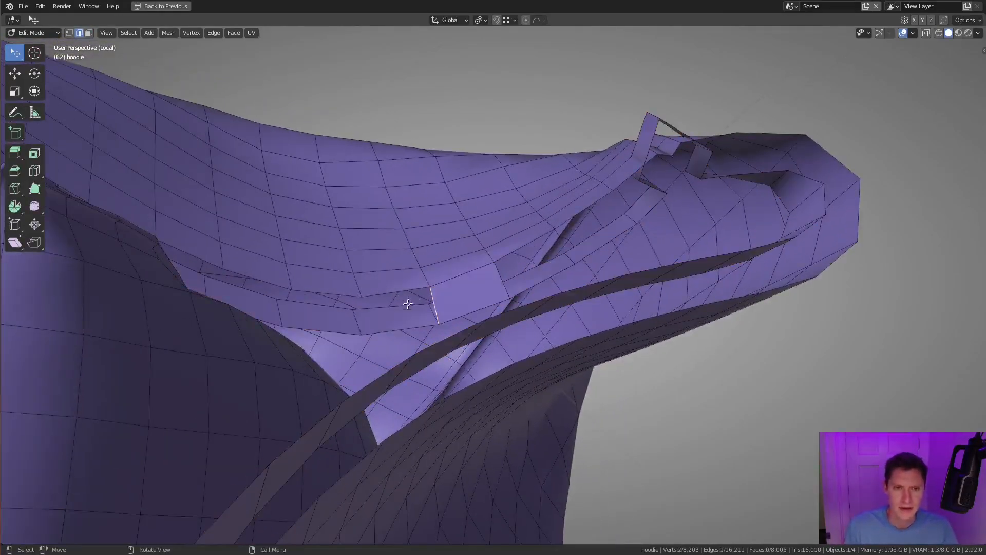
key(f)
scroll(432, 249, down, 4)
middle_drag(433, 251, 391, 245)
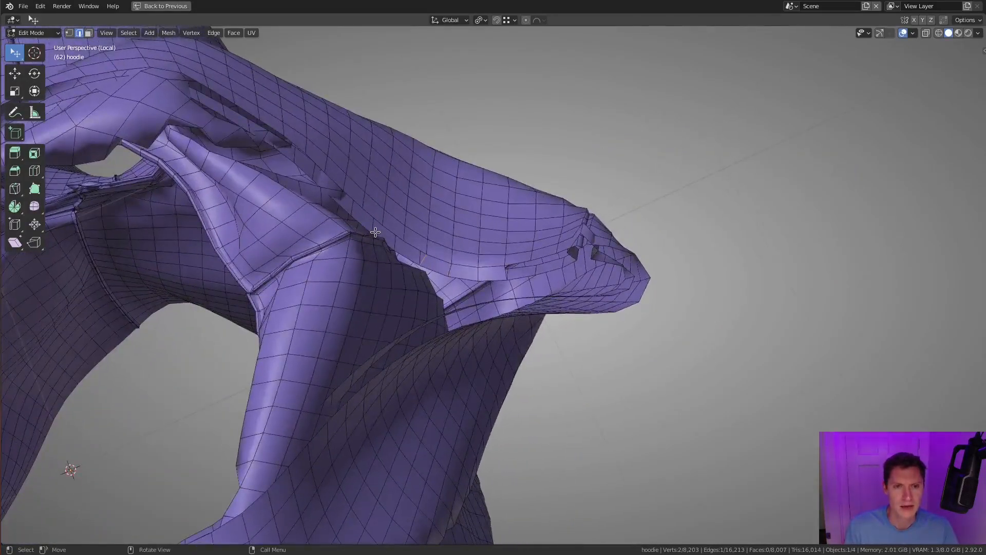
middle_drag(376, 232, 501, 232)
middle_drag(465, 206, 461, 253)
key(f)
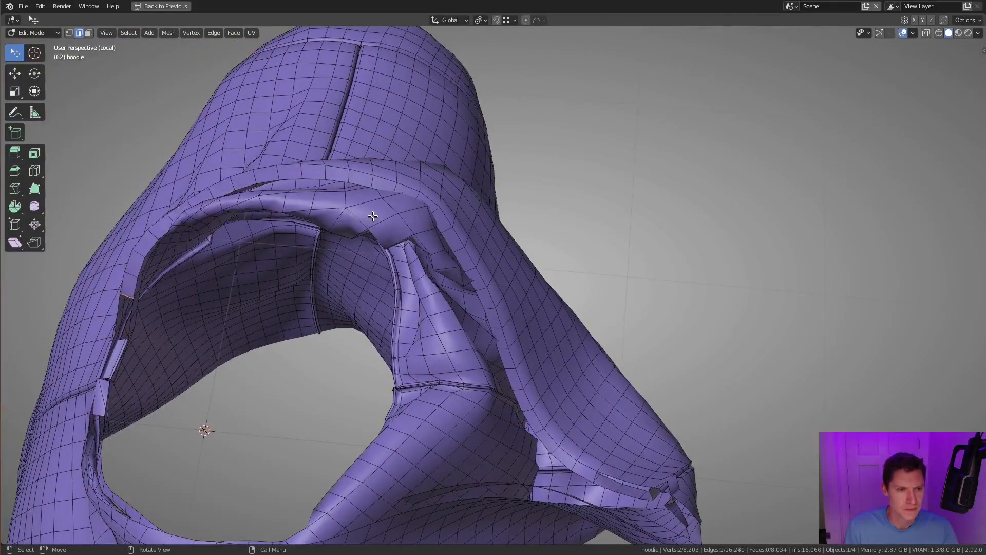
key(f)
middle_drag(373, 216, 554, 275)
key(f)
middle_drag(633, 257, 555, 313)
- Undo the last few face fills, then fill the gap between hood edge and inner strip along the hood's other side
key(ctrl+z)
key(ctrl+z)
key(ctrl+z)
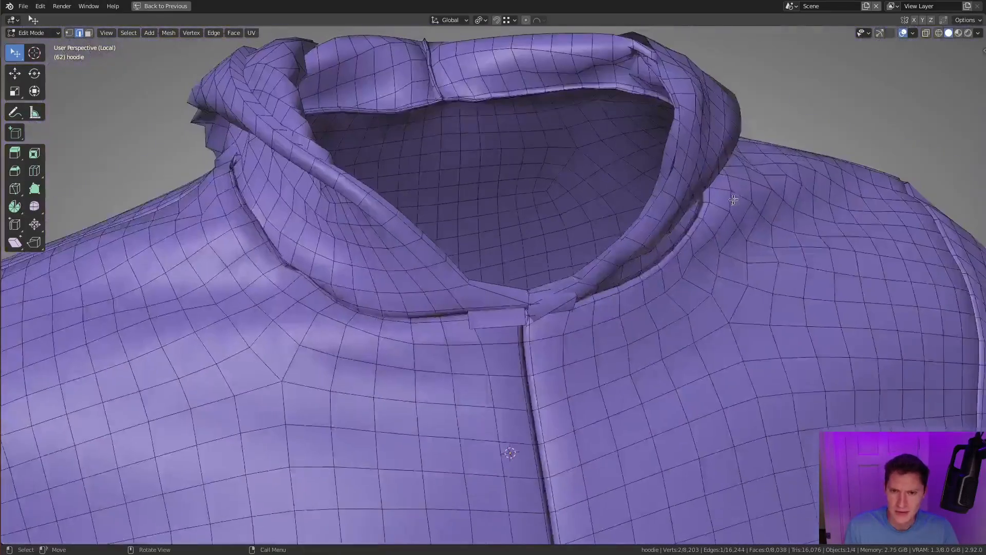
middle_drag(650, 202, 734, 199)
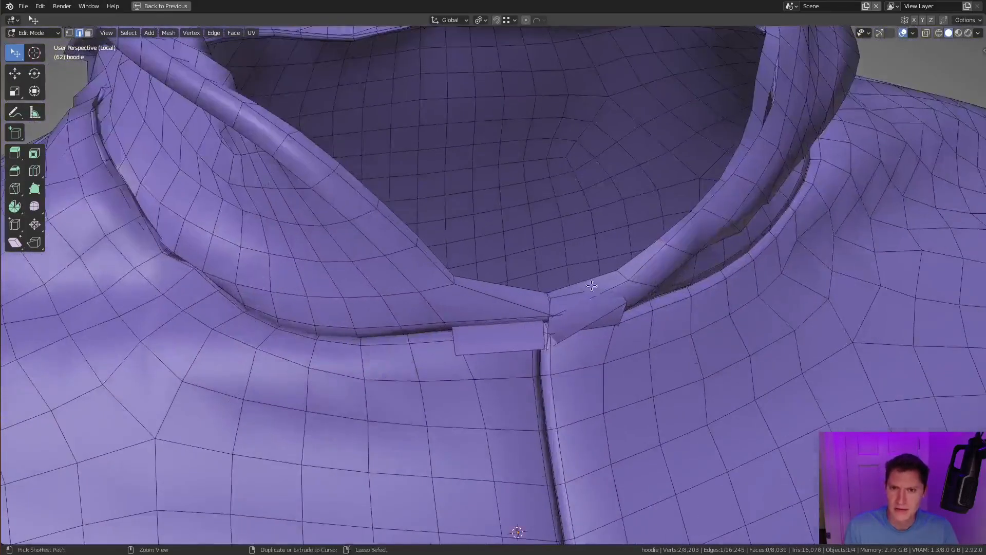
scroll(607, 295, down, 2)
scroll(606, 295, up, 3)
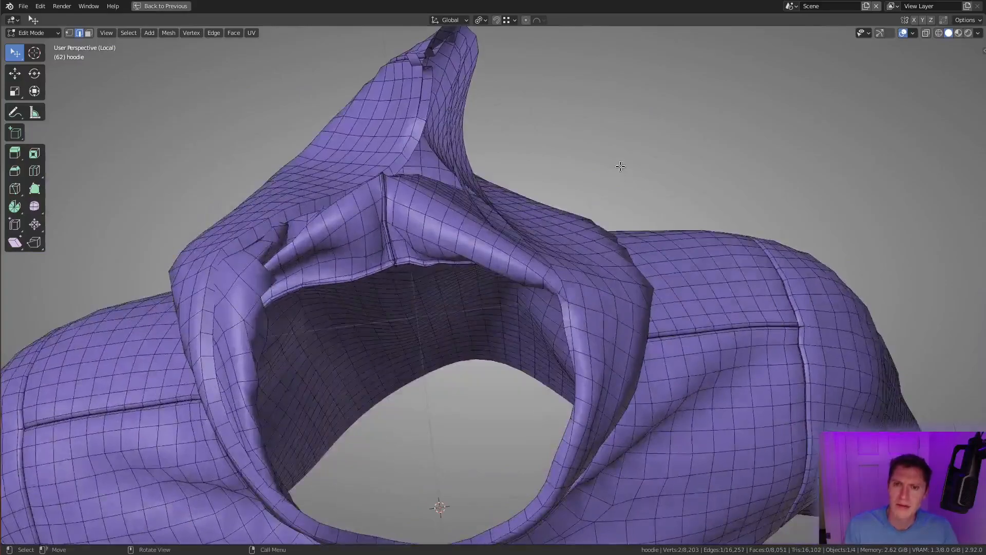
ctrl+middle_drag(607, 288, 606, 266)
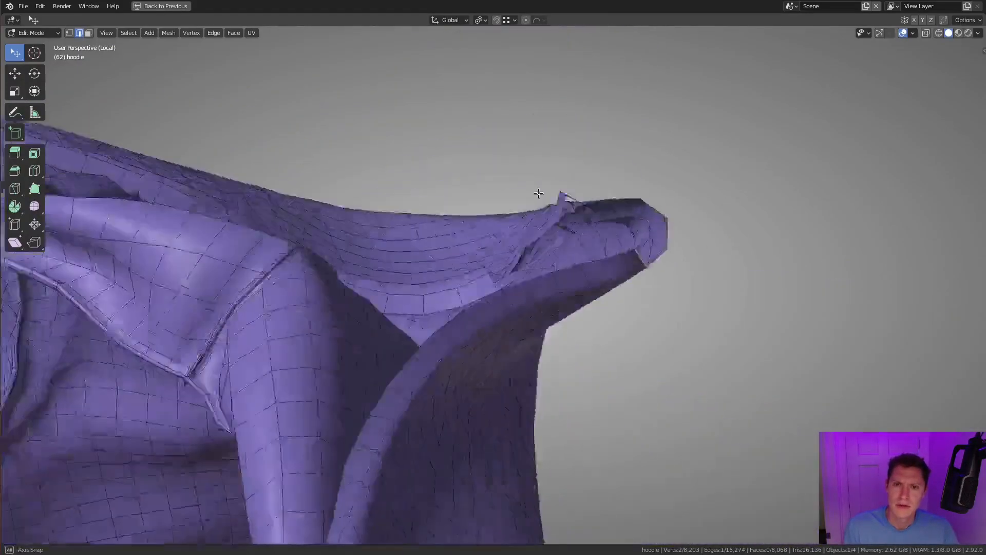
scroll(642, 278, up, 3)
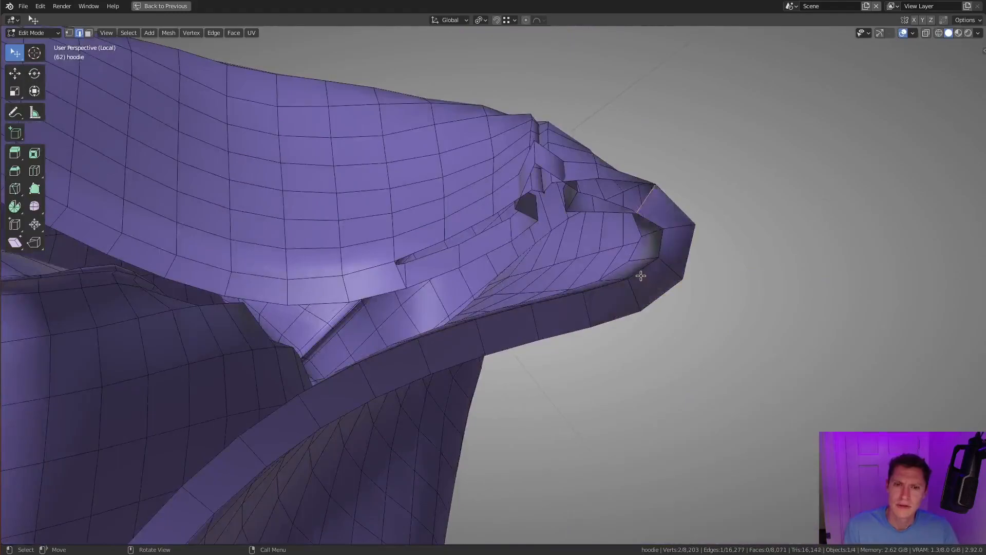
key(f)
- Shrink/Fatten, scale and move the overlapping inner-strip faces at the hood's pointed fold
middle_drag(564, 276, 560, 248)
ctrl+middle_drag(552, 195, 552, 254)
ctrl+middle_drag(552, 254, 555, 234)
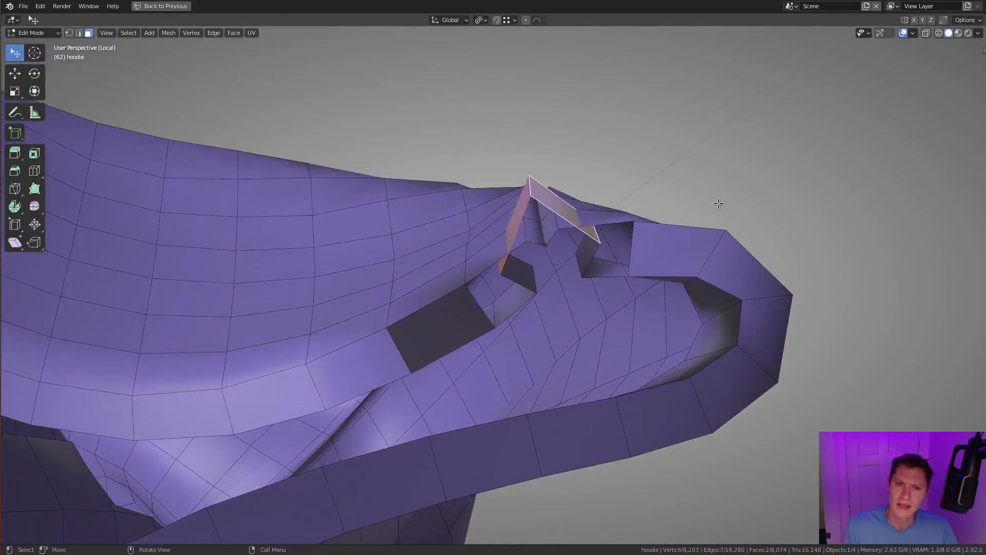
key(alt+s)
click(708, 220)
key(s)
click(602, 239)
key(g)
click(613, 263)
mouse_move(613, 263)
middle_down()
mouse_move(631, 248)
mouse_move(487, 284)
mouse_move(562, 236)
mouse_move(606, 272)
mouse_move(611, 238)
mouse_move(610, 268)
mouse_move(612, 247)
middle_up()
- Scale and reposition individual inner-strip edges around the hood's pointed fold to even out their spacing
key(2)
click(461, 283)
key(KP_Decimal)
shift+click(605, 276)
key(s)
click(643, 391)
click(531, 89)
shift+click(478, 91)
key(s)
click(612, 93)
key(KP_Decimal)
middle_drag(612, 93, 329, 309)
key(g)
click(621, 234)
- Fill the remaining gap between the inner strip and the hood edge at the pointed fold with faces
click(282, 310)
key(f)
key(f)
key(f)
key(f)
key(f)
middle_drag(529, 240, 609, 225)
key(f)
- Recalculate the normals of the whole hoodie mesh to face outside, then clear the selection
scroll(610, 224, down, 4)
key(a)
key(shift+n)
key(alt+a)
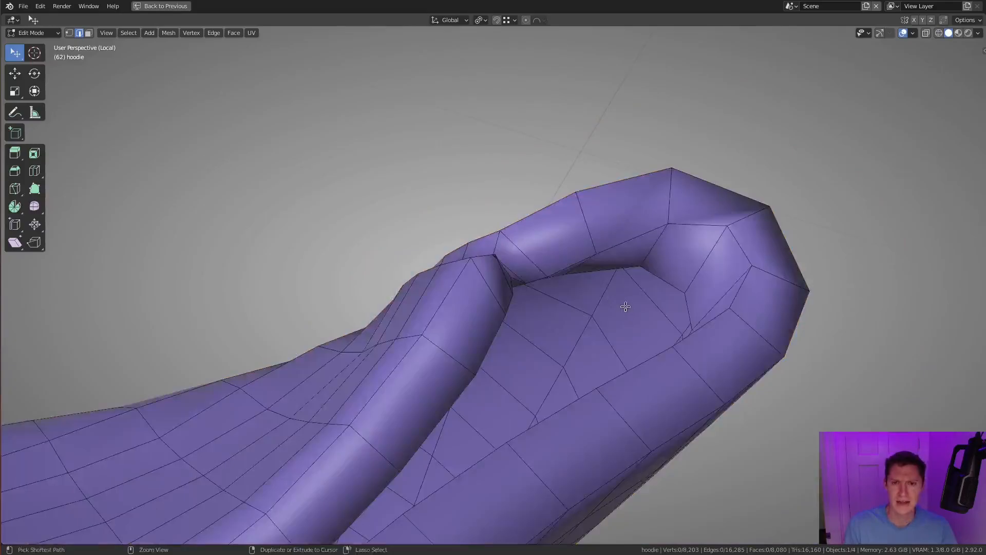
- Move an inner-strip edge at the front neckline, then switch to vertex selection and reposition a neighbouring vertex
scroll(627, 307, down, 5)
middle_drag(540, 209, 568, 223)
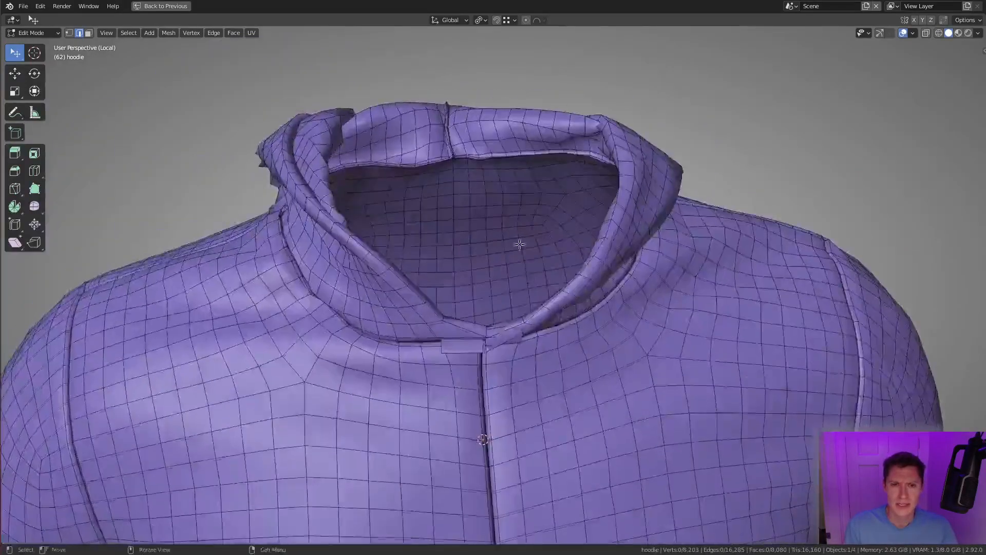
scroll(463, 306, up, 5)
middle_drag(544, 284, 462, 354)
key(g)
click(514, 313)
middle_drag(514, 314, 488, 343)
key(1)
click(506, 256)
key(g)
click(593, 325)
- Delete the stray vertices of the overlapping strip where it meets the front neckline seam
shift+click(488, 344)
shift+click(533, 305)
key(x)
click(601, 261)
- Reposition an inner-strip corner vertex beside the centre of the front neckline
middle_drag(600, 262, 552, 328)
click(519, 367)
shift+click(692, 423)
click(721, 387)
mouse_move(721, 388)
middle_down()
mouse_move(641, 401)
mouse_move(724, 357)
mouse_move(695, 343)
mouse_move(385, 358)
middle_up()
click(718, 336)
key(g)
click(698, 370)
- Reposition the inner-strip corner vertices on both sides of the front neckline centre
key(shift+z)
click(488, 312)
shift+click(692, 322)
key(shift+z)
key(g)
click(681, 378)
click(353, 353)
key(g)
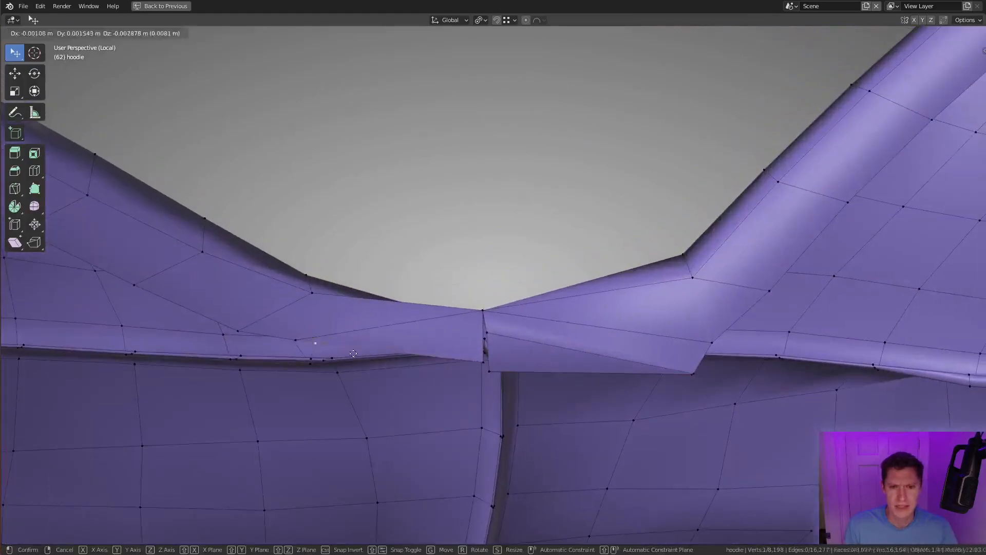
click(320, 358)
- Delete the leftover strip vertices and clean up the loose vertices along the centre of the front neckline
key(x)
key(v)
click(483, 352)
middle_drag(485, 352, 697, 351)
key(v)
- Merge the separate vertices where the two strip ends meet at the front neckline centre
middle_drag(512, 309, 476, 321)
click(497, 324)
shift+click(537, 323)
key(m)
click(538, 324)
- Adjust the vertices of the overlapping strip around the front neckline centre to line up with the seam
shift+click(340, 329)
drag(485, 320, 485, 334)
drag(301, 243, 303, 274)
middle_drag(303, 274, 590, 328)
click(713, 344)
key(g)
click(718, 341)
- Add an edge loop along the hood's edge strip and offset it along its normals with Shrink/Fatten
scroll(717, 341, down, 5)
middle_drag(717, 341, 569, 281)
key(ctrl+r)
click(502, 294)
right_click(502, 294)
middle_drag(503, 295, 577, 289)
key(alt+s)
click(601, 237)
- Add an unshifted edge loop along the neighbouring strip of the hood opening
middle_drag(600, 237, 712, 179)
scroll(453, 211, up, 3)
alt+click(454, 211)
key(ctrl+t)
key(ctrl+r)
click(711, 178)
right_click(711, 178)
- Select the inner edge loop of the hood rim and offset it along its normals with Shrink/Fatten
scroll(771, 211, down, 6)
middle_drag(771, 211, 511, 392)
key(alt+z)
key(alt+z)
scroll(491, 351, up, 4)
middle_drag(491, 351, 572, 346)
alt+click(484, 273)
key(alt+s)
click(647, 406)
- Return to Object Mode, restore the full workspace layout and show the Multires modifier's subdivision in the viewport
scroll(575, 329, down, 1)
key(Tab)
scroll(616, 293, down, 4)
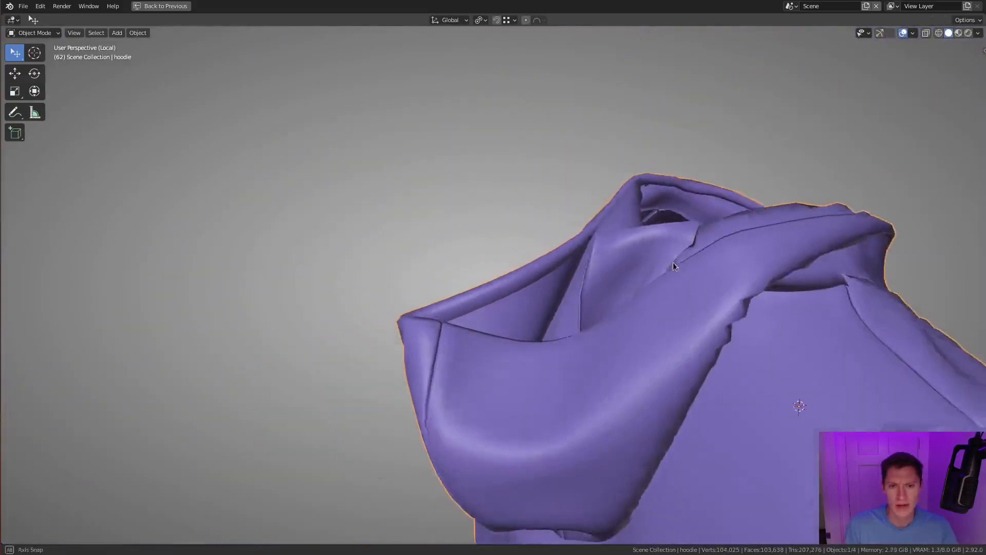
key(ctrl+space)
middle_drag(784, 252, 766, 180)
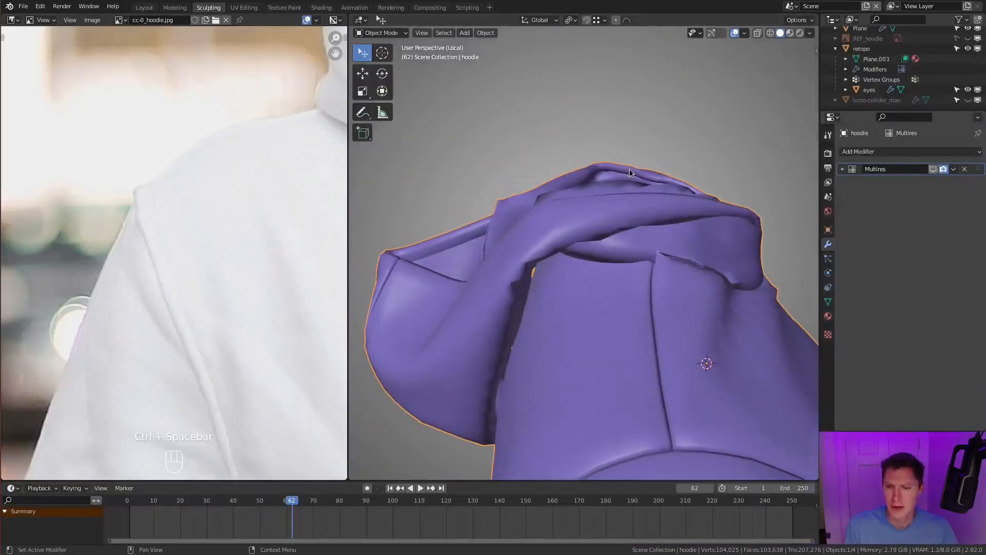
middle_drag(570, 187, 720, 288)
ctrl+middle_drag(720, 288, 542, 252)
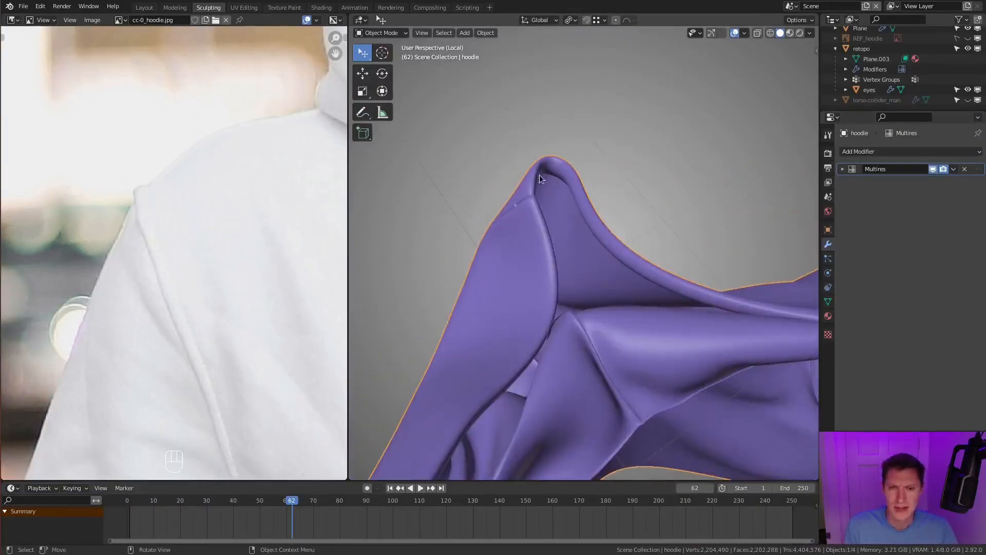
- Compare the smoothed hood's rim and folds with the hood edge in the reference photo
middle_drag(554, 191, 613, 140)
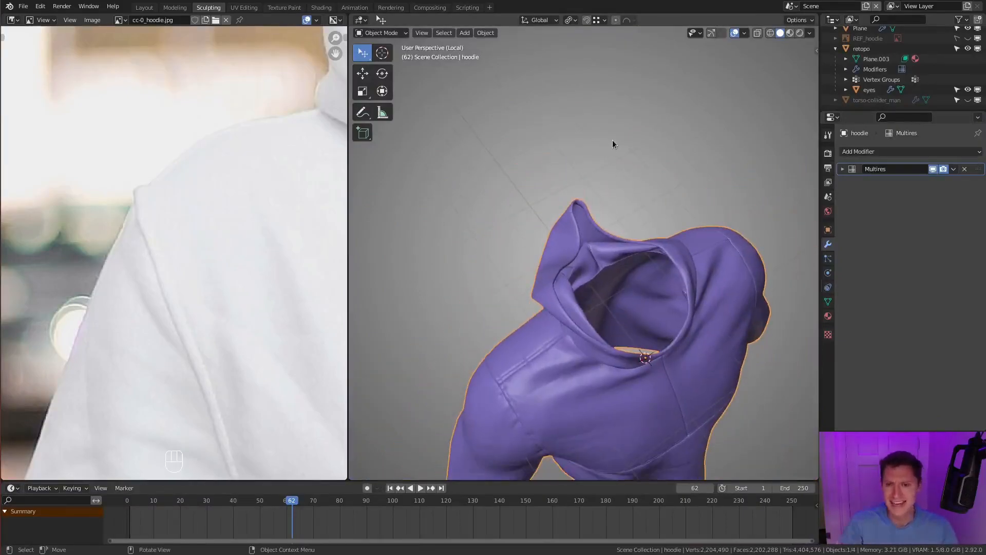
ctrl+middle_drag(586, 285, 661, 204)
middle_drag(194, 124, 168, 230)
scroll(152, 214, down, 4)
scroll(139, 238, up, 1)
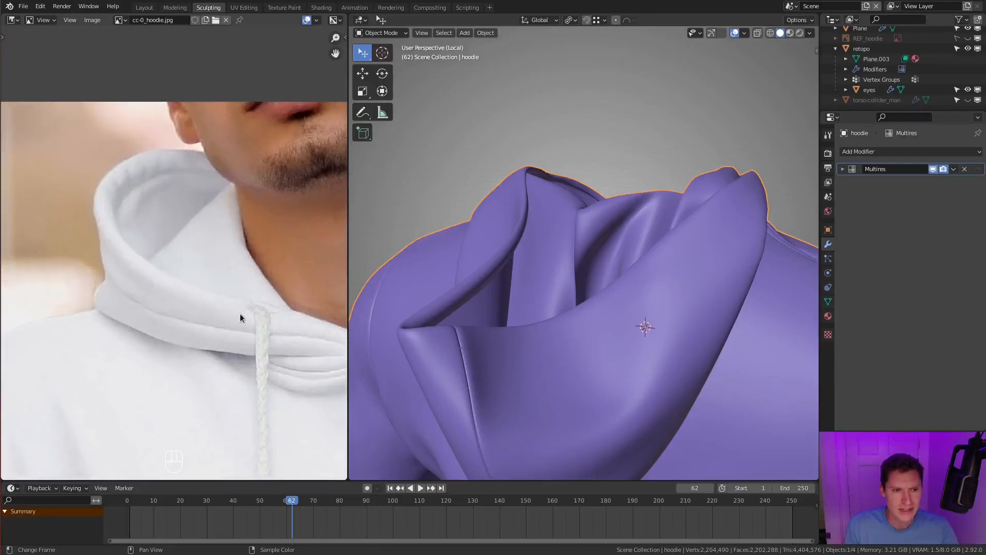
middle_drag(594, 265, 616, 288)
- Enter Edit Mode and, in edge selection, select the edge loop running parallel to the hood opening's rim
key(Tab)
ctrl+middle_drag(624, 326, 494, 247)
key(KP_Decimal)
key(g)
click(694, 278)
key(2)
alt+click(644, 244)
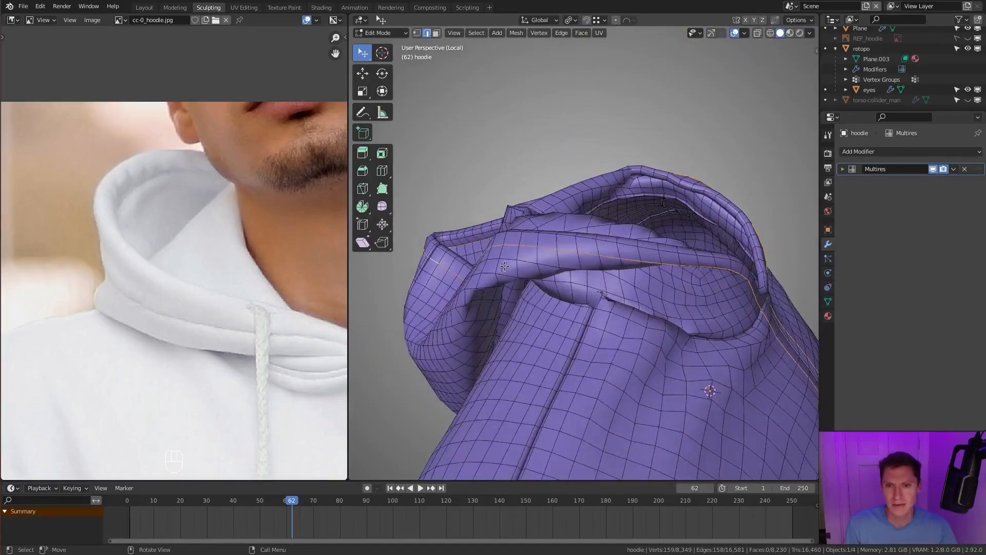
- In wireframe shading, remove the part of the selected loop that runs down the hoodie's body
mouse_move(612, 240)
middle_down()
mouse_move(650, 240)
mouse_move(621, 227)
mouse_move(570, 331)
mouse_move(573, 294)
middle_up()
key(z)
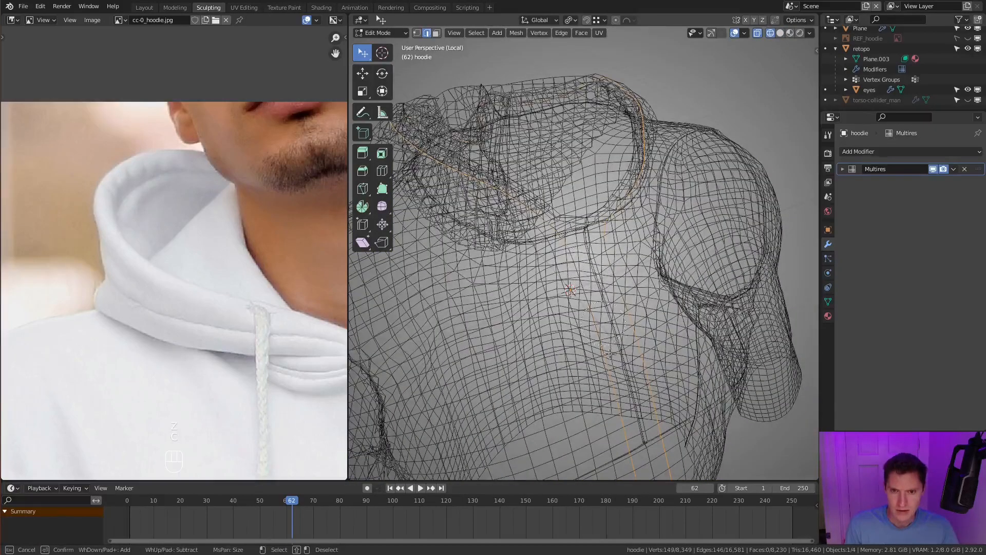
right_click(644, 374)
scroll(652, 375, down, 4)
middle_drag(621, 350, 622, 312)
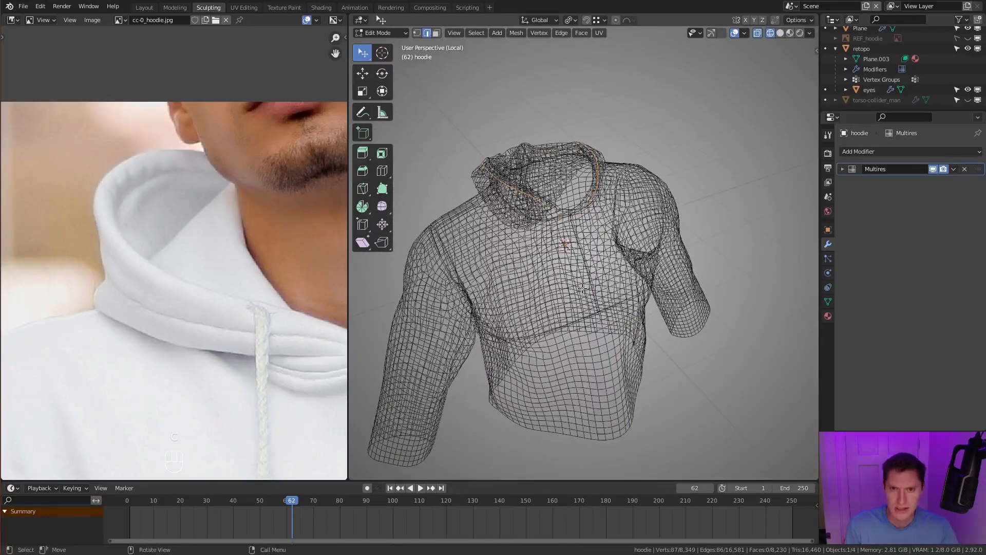
- Deselect the remaining stray loop edges below the front neckline seam and return to solid shading
scroll(586, 297, up, 3)
key(z)
scroll(628, 273, up, 3)
mouse_move(628, 273)
middle_down()
mouse_move(550, 293)
mouse_move(633, 360)
middle_up()
scroll(633, 360, up, 3)
key(z)
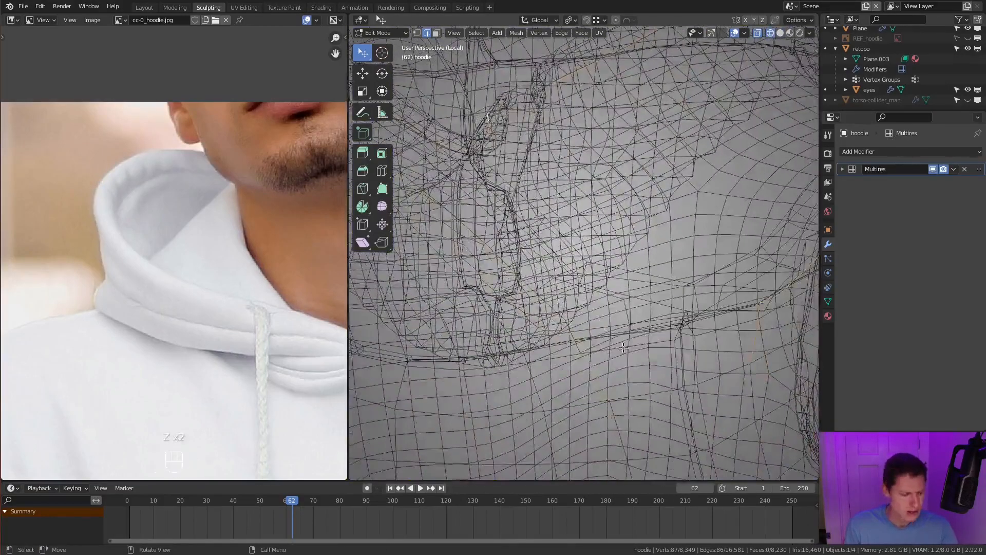
right_click(730, 347)
mouse_move(729, 348)
middle_down()
mouse_move(546, 229)
mouse_move(534, 238)
middle_up()
key(z)
scroll(575, 295, up, 6)
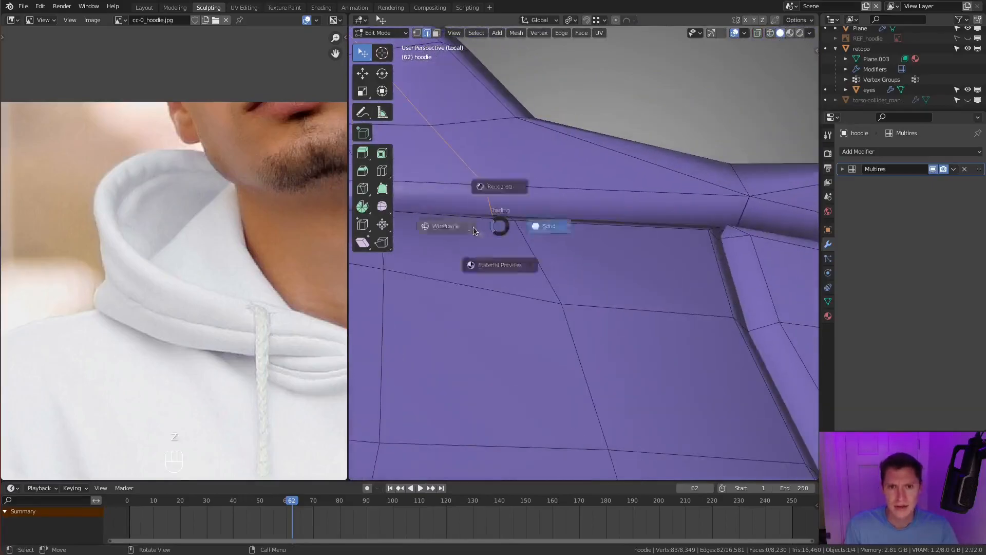
click(474, 230)
scroll(514, 246, down, 3)
mouse_move(694, 262)
middle_down()
mouse_move(638, 253)
mouse_move(656, 251)
mouse_move(641, 259)
mouse_move(629, 292)
mouse_move(622, 280)
mouse_move(692, 298)
middle_up()
key(z)
click(645, 248)
- Bevel the selected hood loop 0.0104 m wide with two segments and sink its middle line about 0.01 m to form a seam
scroll(650, 244, down, 4)
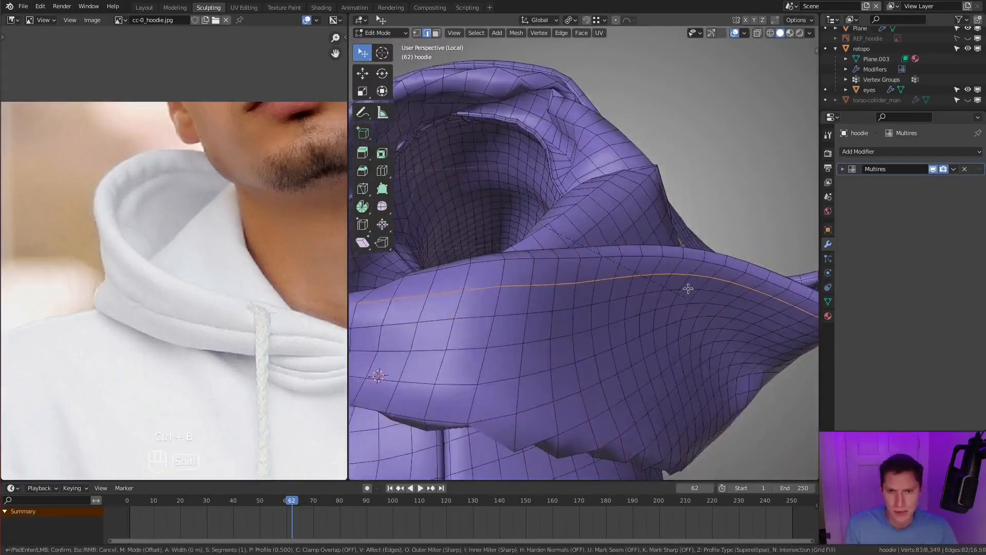
click(709, 301)
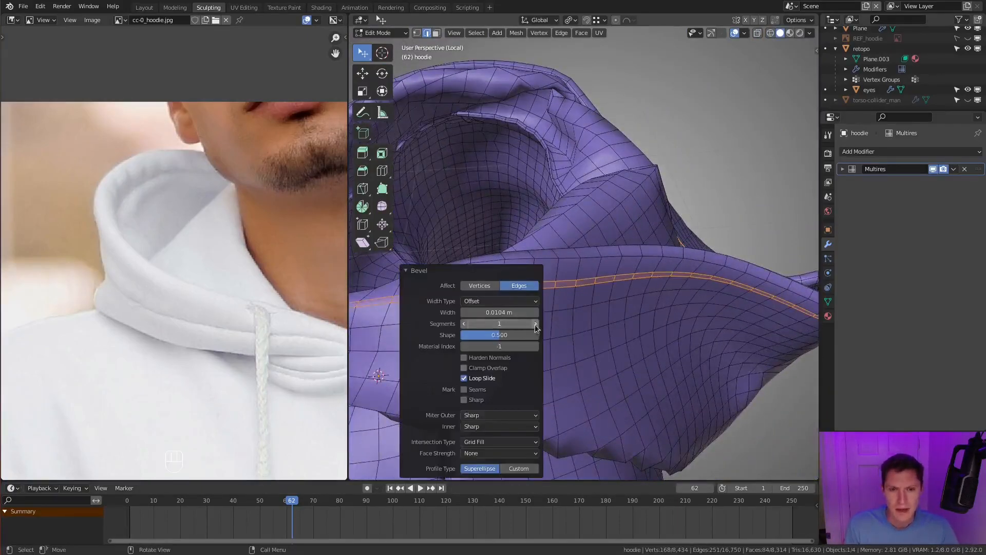
middle_drag(629, 290, 684, 246)
key(ctrl+KP_Subtract)
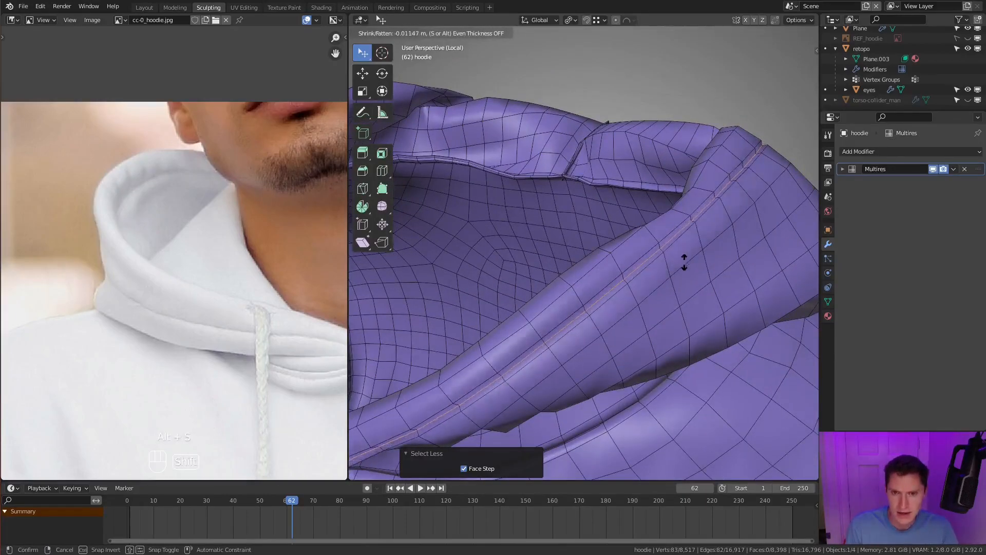
click(685, 267)
key(Tab)
middle_drag(682, 258, 588, 104)
- Select the edges along the seam gap under the hood and enable proportional editing with the Smooth falloff
key(Tab)
ctrl+click(616, 275)
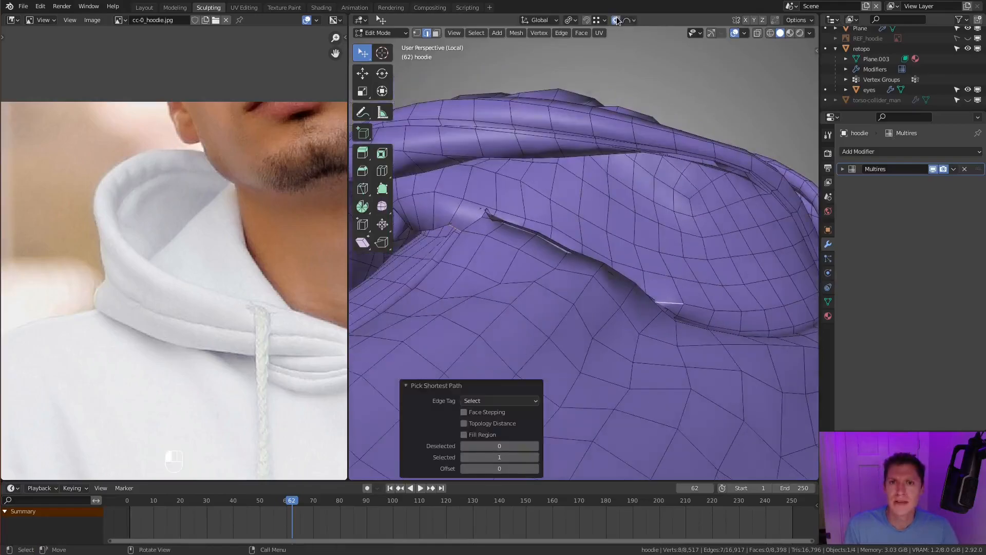
click(632, 20)
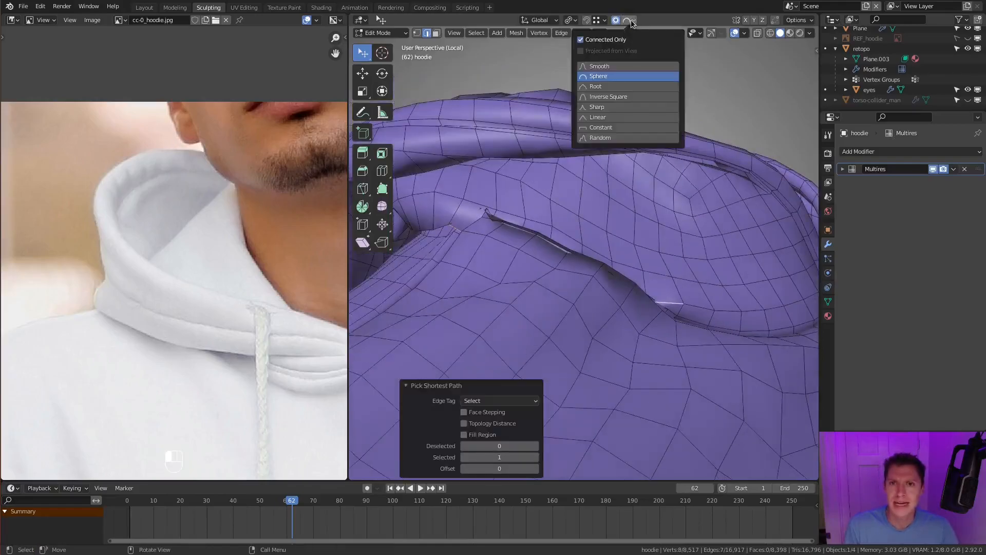
click(600, 66)
- Try to move the selected seam-gap edges up towards the hood with proportional editing
key(g)
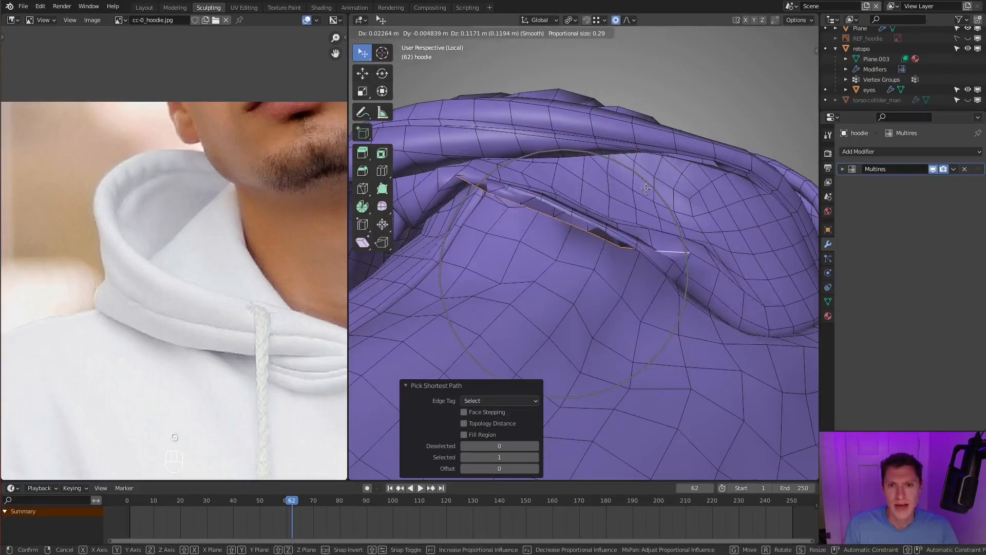
click(633, 189)
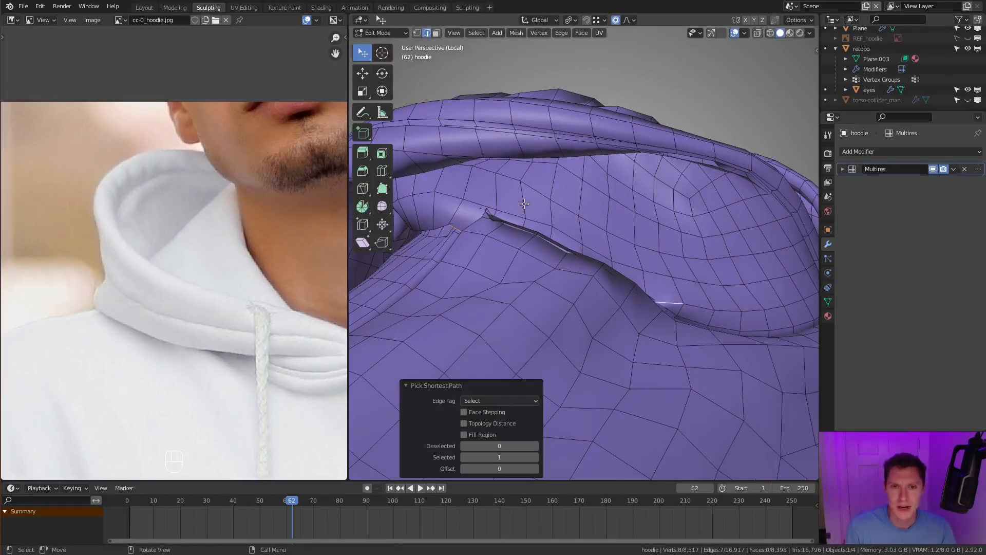
middle_drag(586, 241, 664, 219)
key(g)
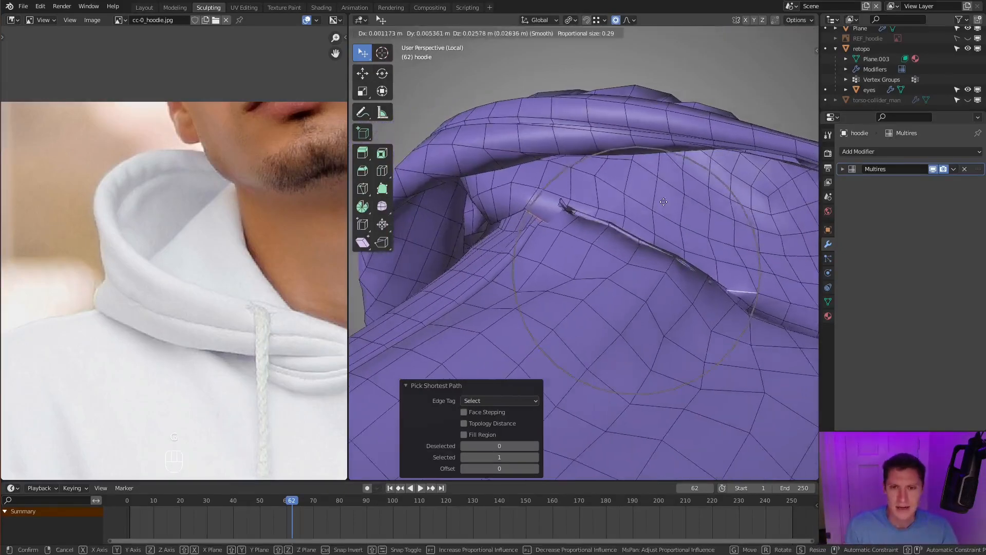
click(647, 194)
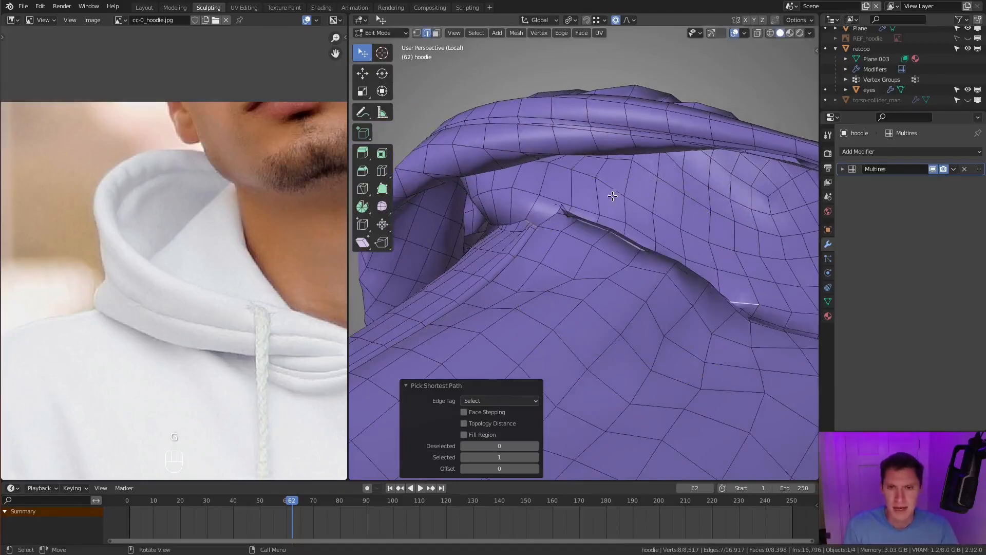
- Select the strip of faces along the seam gap in face selection and move it with Smooth proportional editing
key(3)
ctrl+click(733, 283)
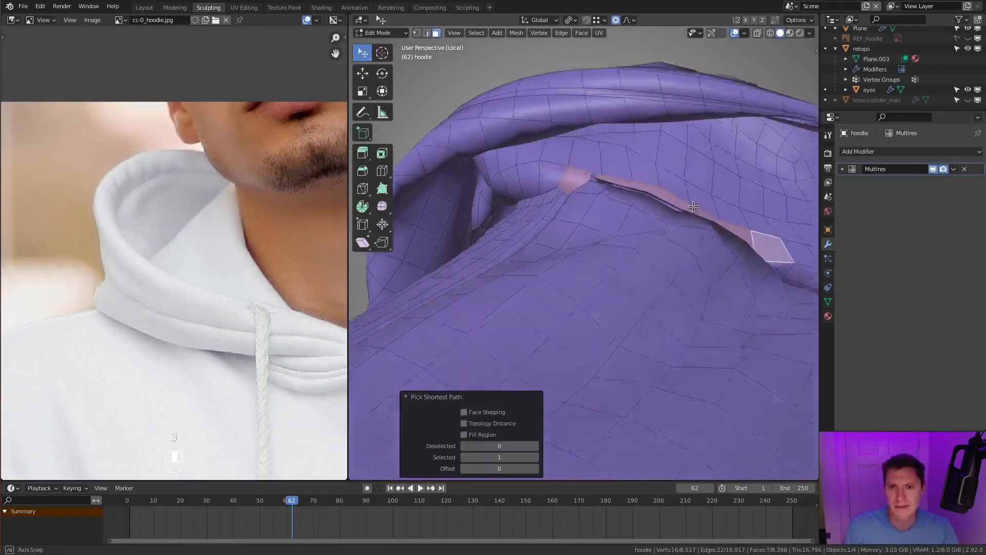
key(g)
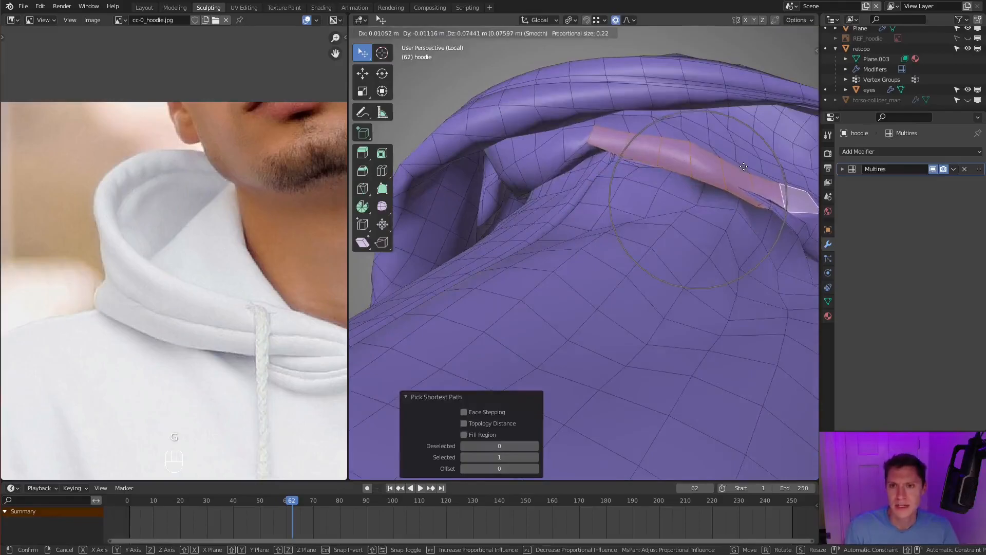
right_click(743, 165)
middle_drag(624, 184, 683, 278)
key(g)
click(586, 206)
- Switch to vertex selection and reposition a vertex at the end of the raised strip under the hood
middle_drag(587, 206, 518, 218)
key(1)
click(422, 192)
key(g)
mouse_move(427, 194)
middle_down()
mouse_move(437, 175)
mouse_move(439, 190)
middle_up()
click(431, 198)
- Slide the row of vertices along the hood's lower fold by a factor of -0.376 and fatten it by 0.0206 m
click(438, 172)
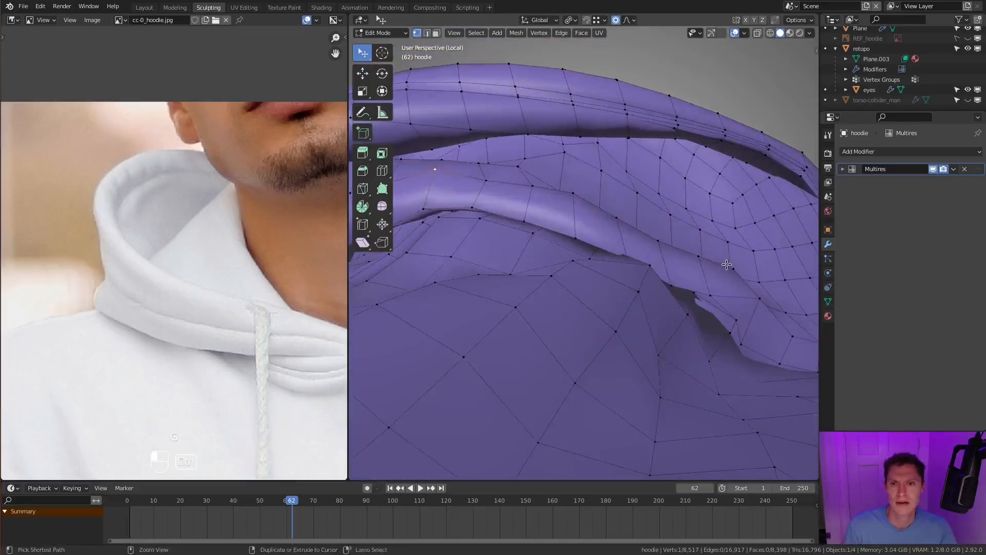
ctrl+click(728, 264)
middle_drag(727, 264, 665, 275)
key(g)
key(g)
click(642, 247)
key(alt+s)
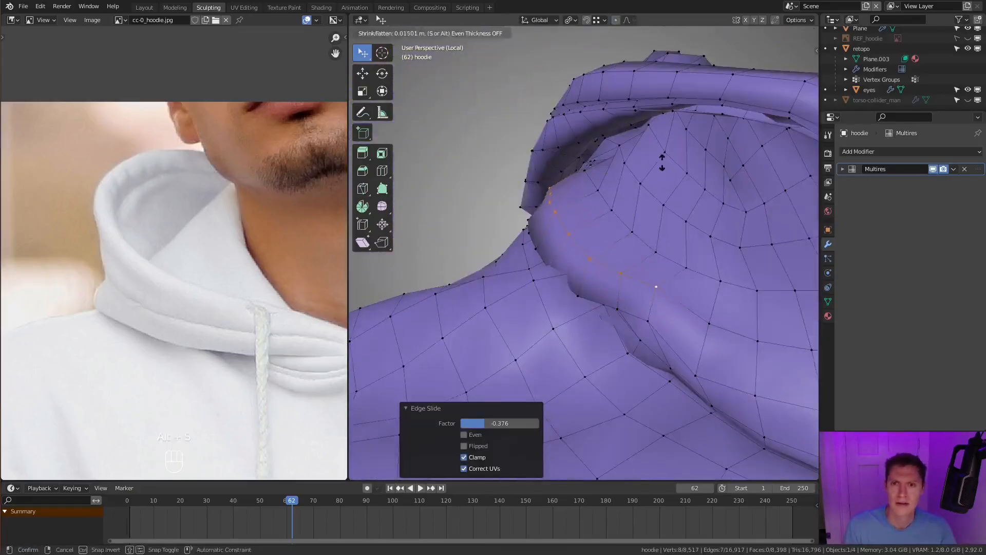
click(652, 220)
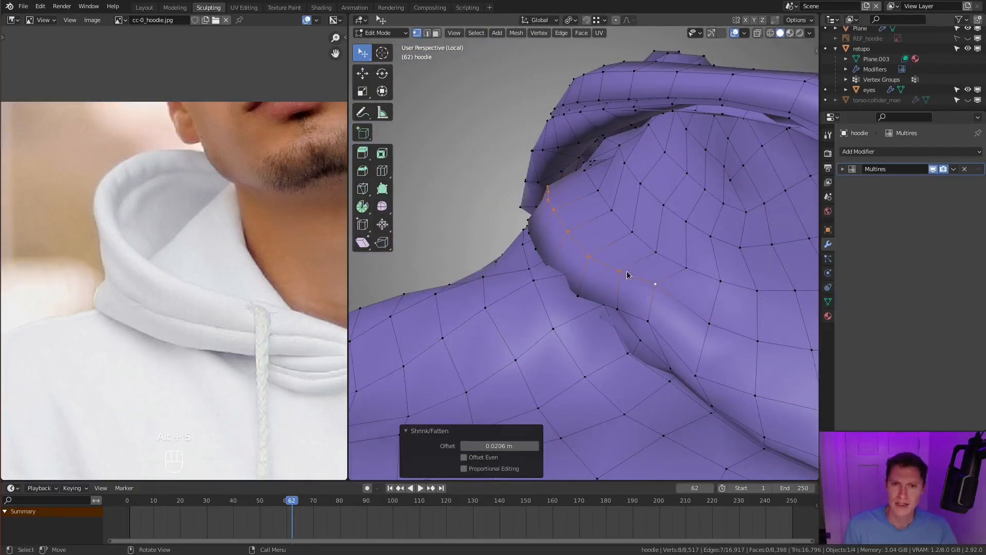
key(Tab)
middle_drag(600, 264, 606, 20)
- Select the vertex path along the hood's lower back edge and fatten it by 0.0214 m with Smooth proportional editing
scroll(641, 306, up, 3)
key(Tab)
ctrl+click(758, 275)
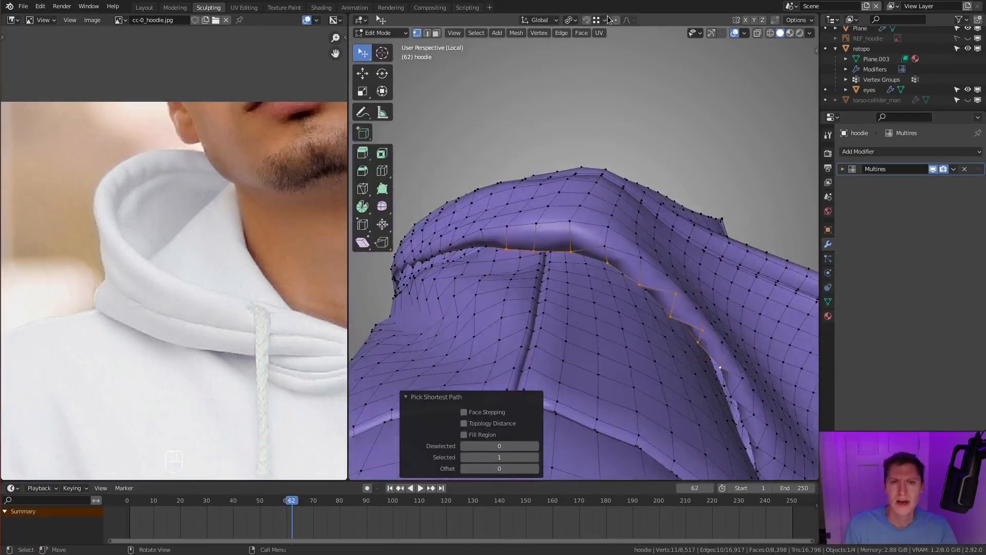
key(alt+s)
key(alt+s)
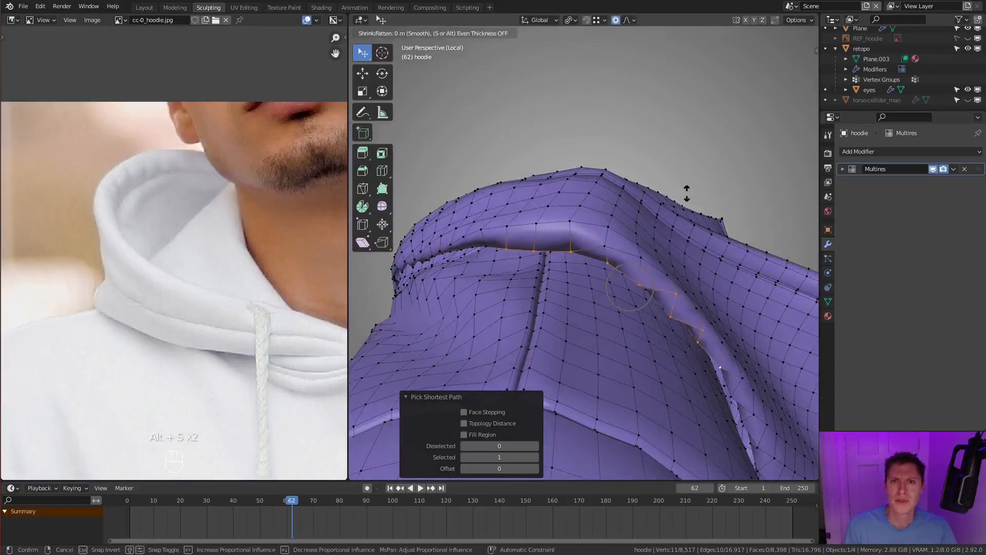
click(688, 191)
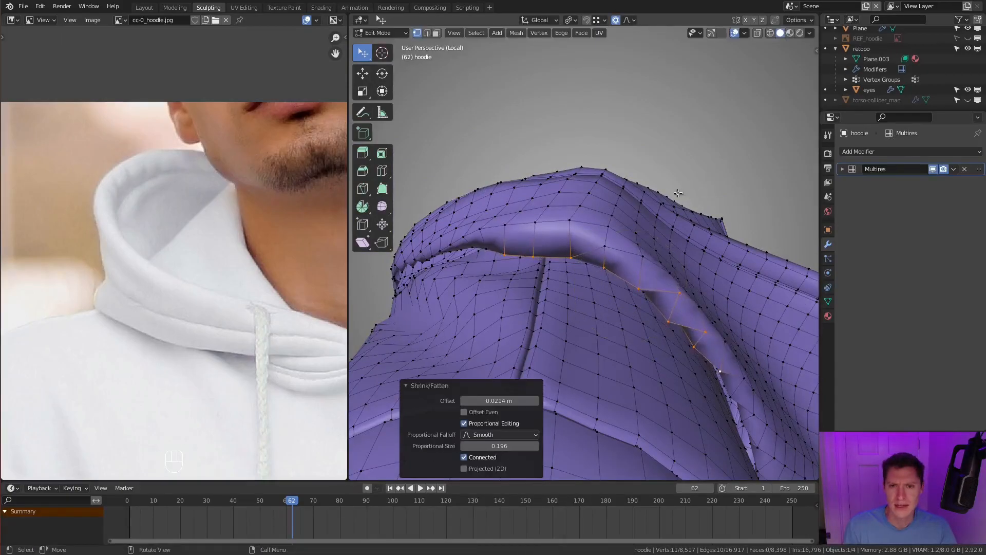
key(Tab)
ctrl+middle_drag(631, 220, 652, 277)
key(Tab)
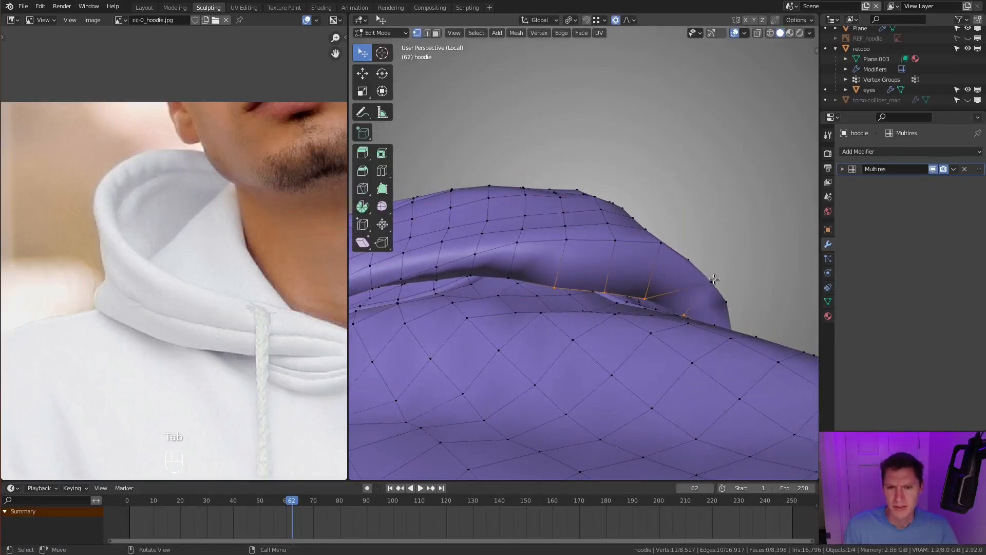
- Move the selected edge vertices at the end of the hood's lower fold towards the body with Smooth proportional editing, and leave Edit Mode
key(g)
click(709, 285)
key(g)
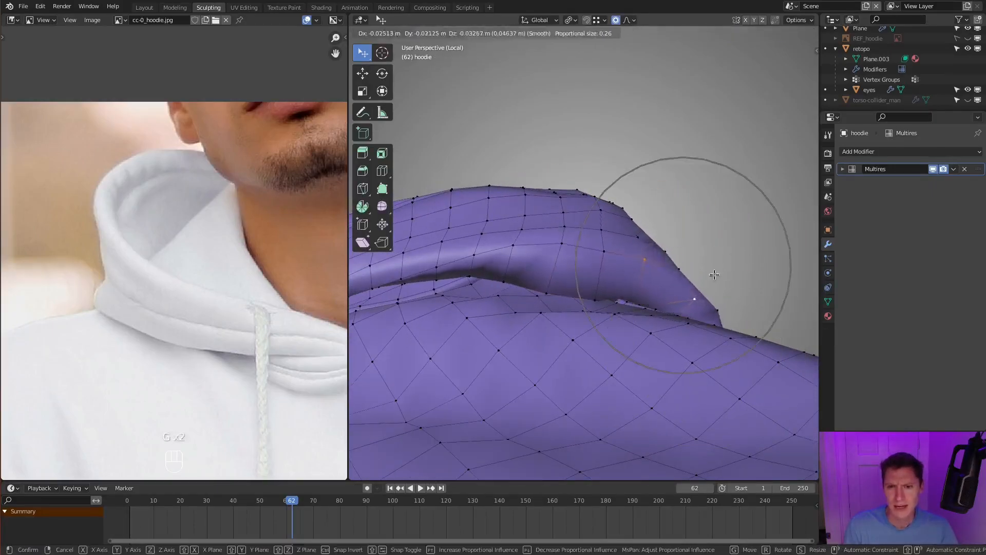
click(634, 257)
middle_drag(633, 257, 685, 307)
key(Tab)
middle_drag(417, 291, 606, 241)
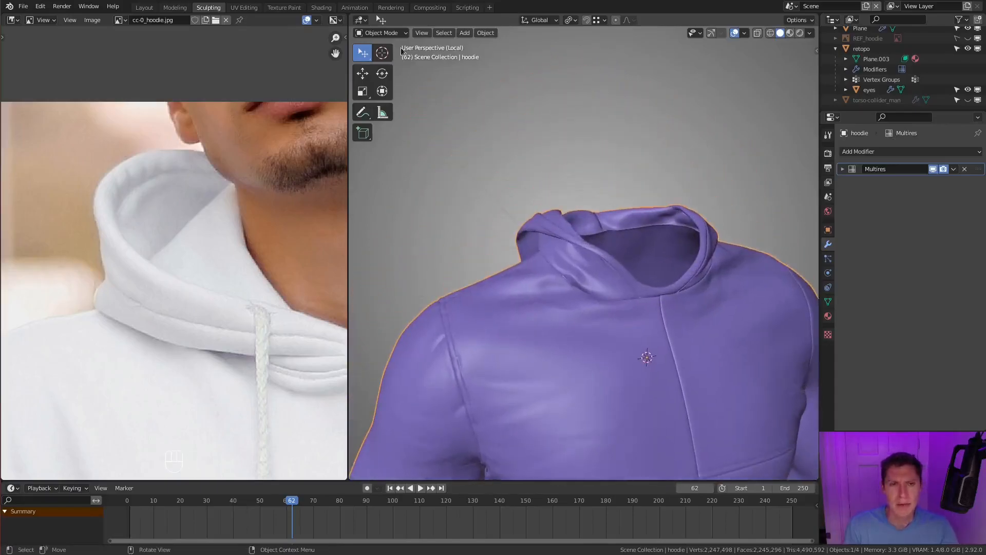
- Switch the hoodie to Sculpt Mode and create a single face set from all visible geometry
click(372, 34)
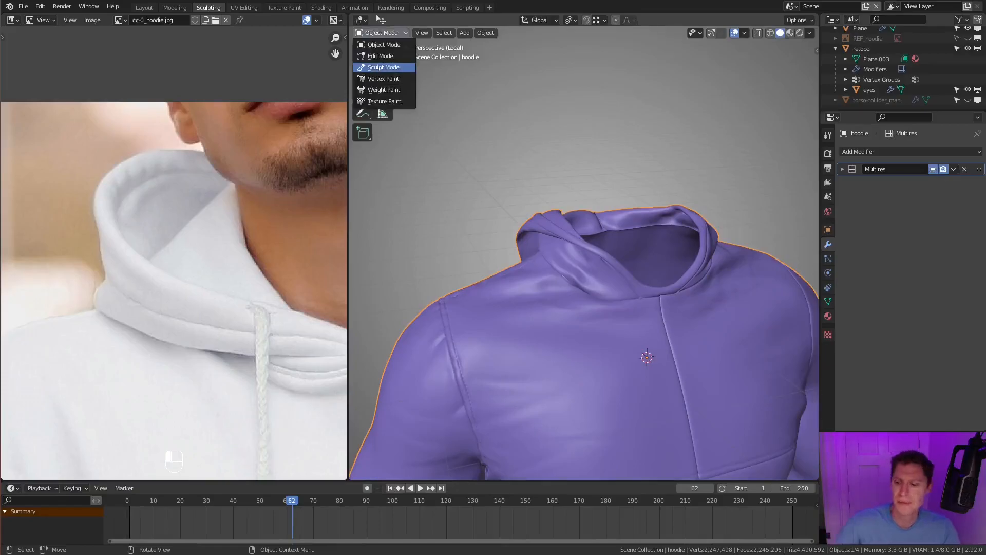
click(383, 67)
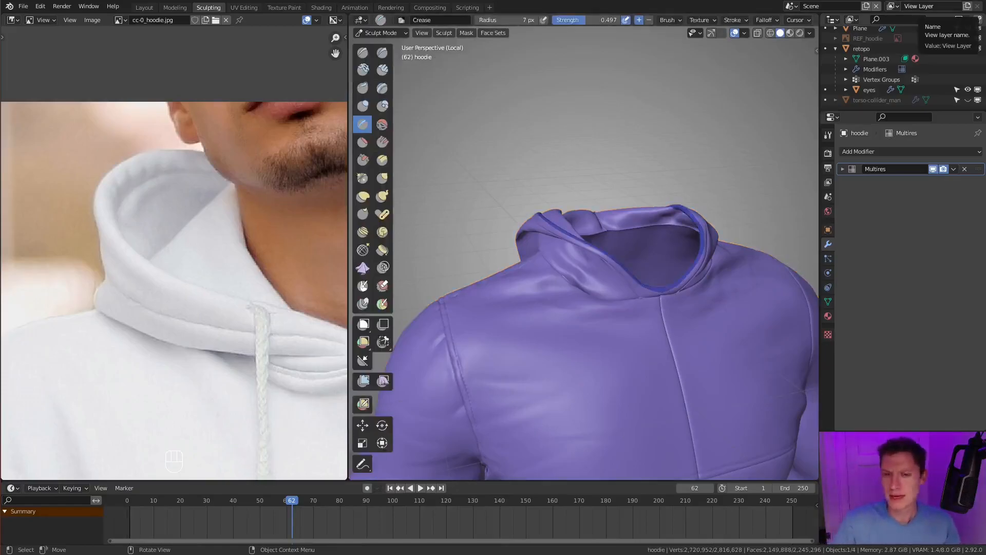
ctrl+middle_drag(655, 336, 656, 315)
middle_drag(689, 237, 669, 226)
middle_drag(669, 226, 677, 261)
click(493, 34)
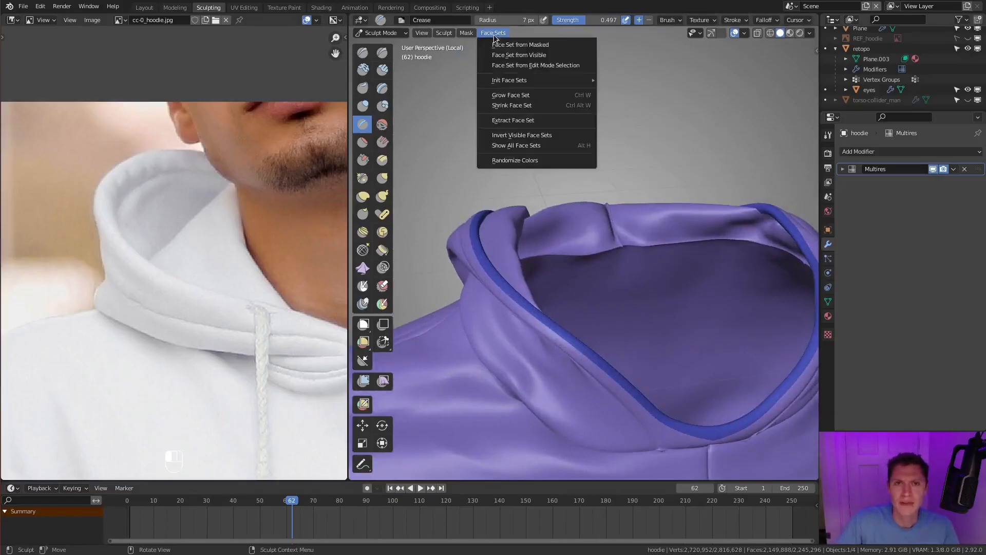
click(521, 57)
middle_drag(579, 299, 637, 222)
middle_drag(601, 266, 568, 287)
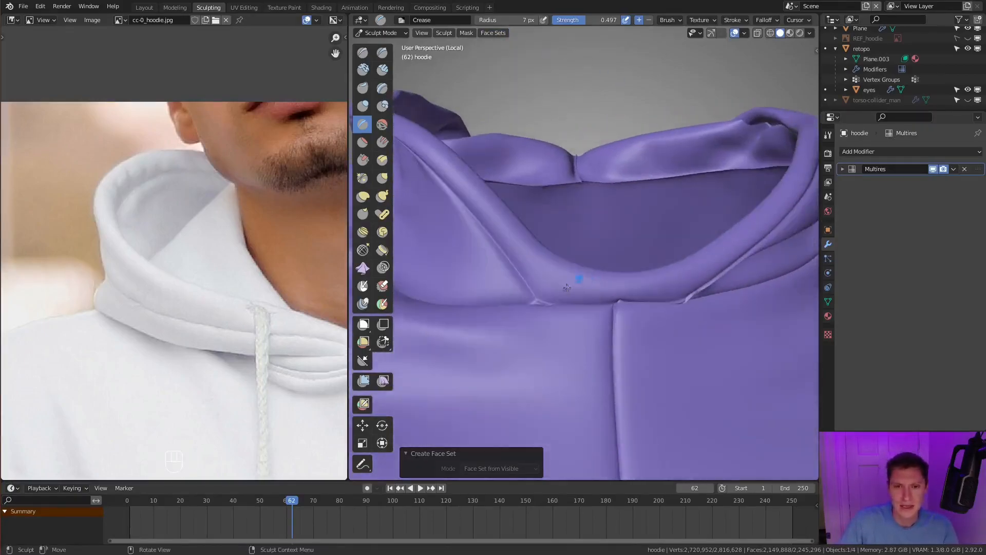
- Choose the Draw Sharp brush with a 38 px radius and 0.424 strength, and clean up the rim seam's lower end at the front neckline
key(shift+c)
key(f)
key(f)
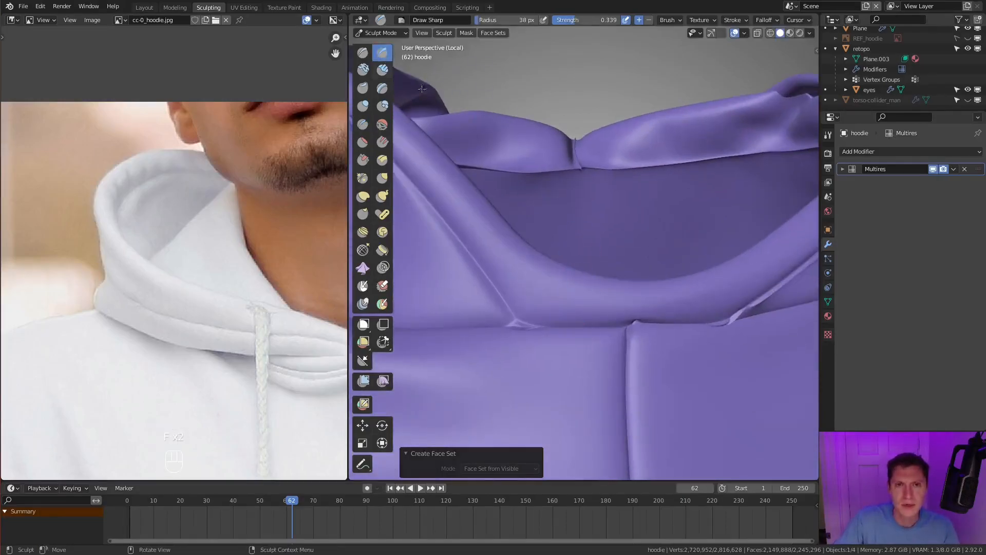
middle_drag(535, 340, 541, 310)
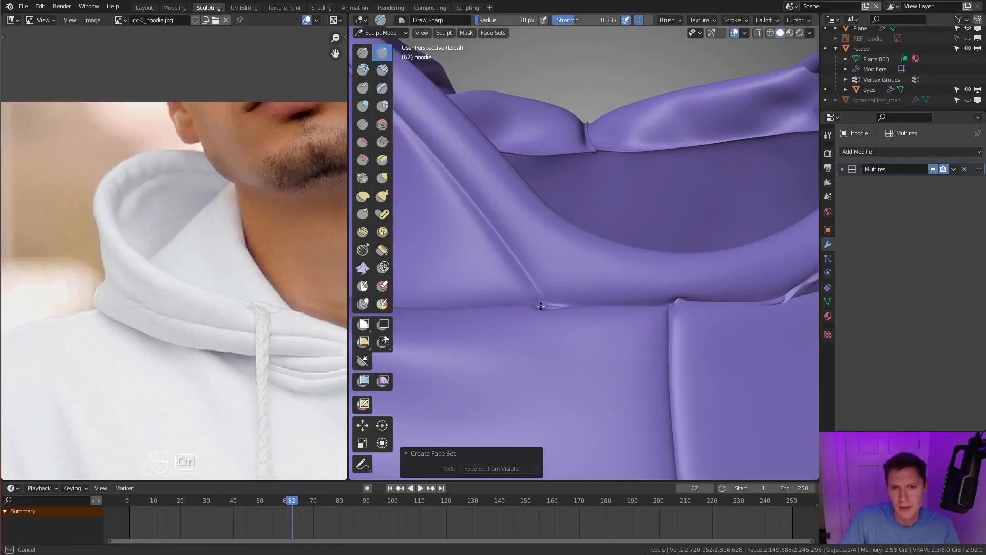
key(shift+f)
click(581, 304)
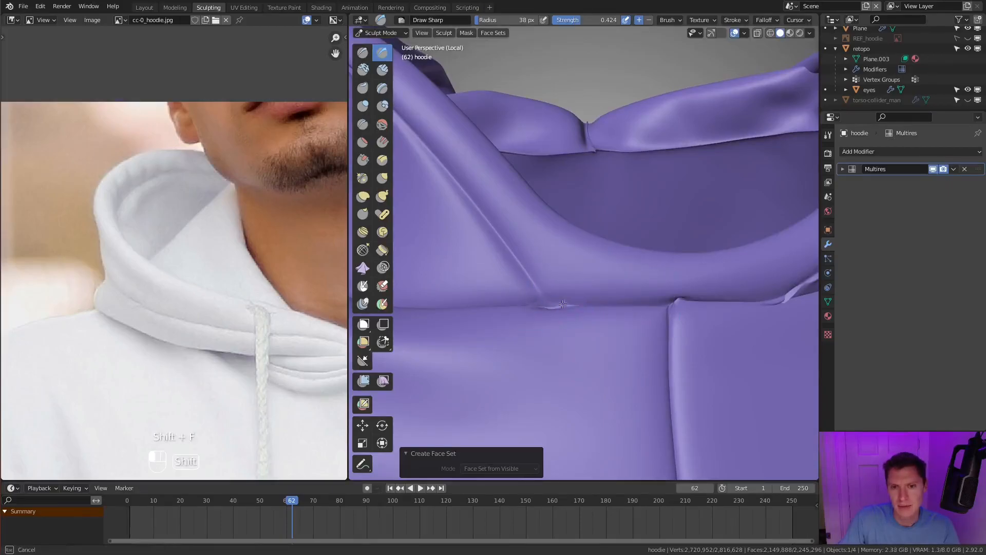
ctrl+drag(570, 305, 580, 305)
- Try to smooth the rim seam's end on the opposite side of the center seam, and undo the last strokes
scroll(581, 304, down, 3)
middle_drag(606, 303, 565, 304)
scroll(617, 288, up, 3)
shift+drag(631, 290, 637, 289)
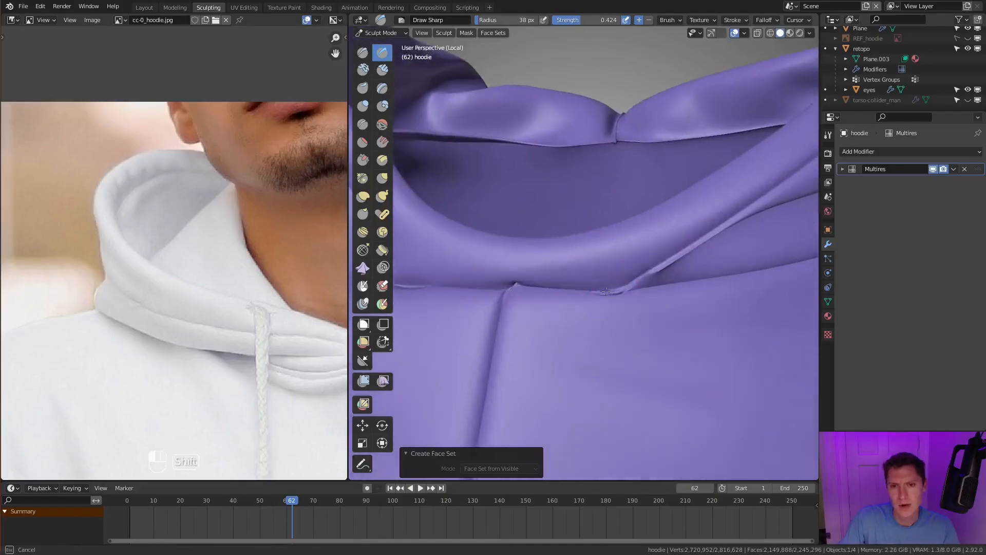
key(ctrl+z)
key(ctrl+z)
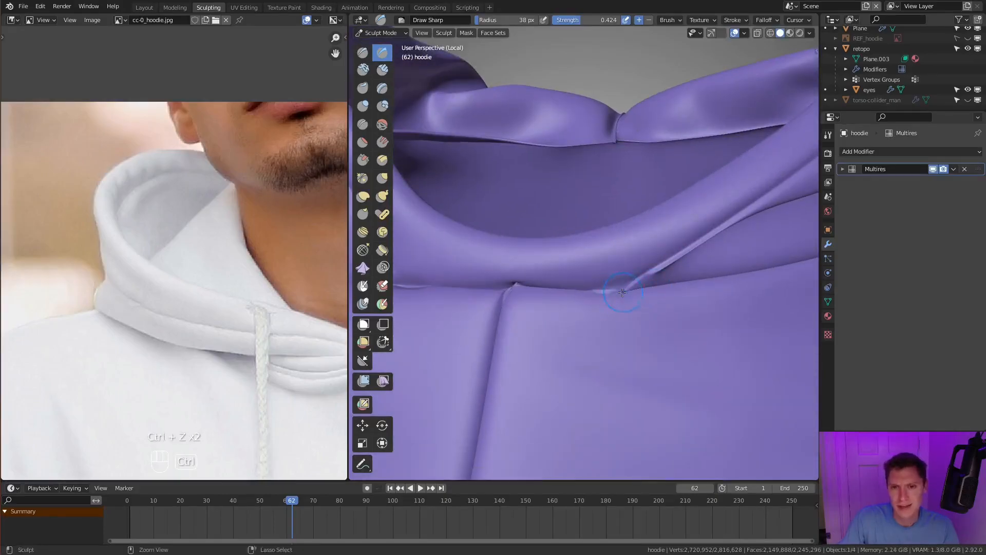
- Choose the Inflate/Deflate brush with a 52 px radius and 0.673 strength, and work over the hood around the neck opening
scroll(613, 291, down, 4)
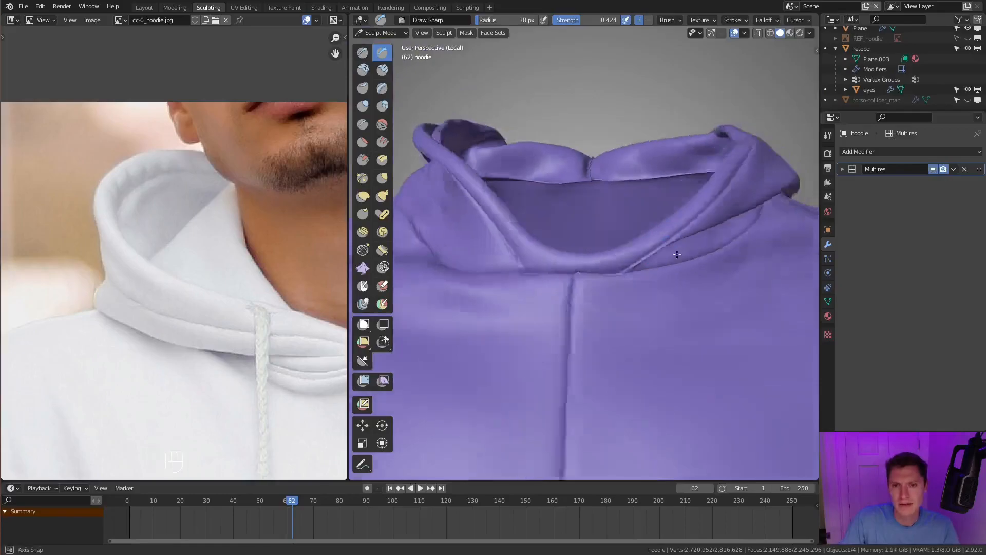
middle_drag(632, 268, 596, 272)
scroll(591, 275, up, 4)
shift+drag(663, 226, 619, 253)
middle_drag(663, 229, 638, 223)
scroll(624, 252, down, 3)
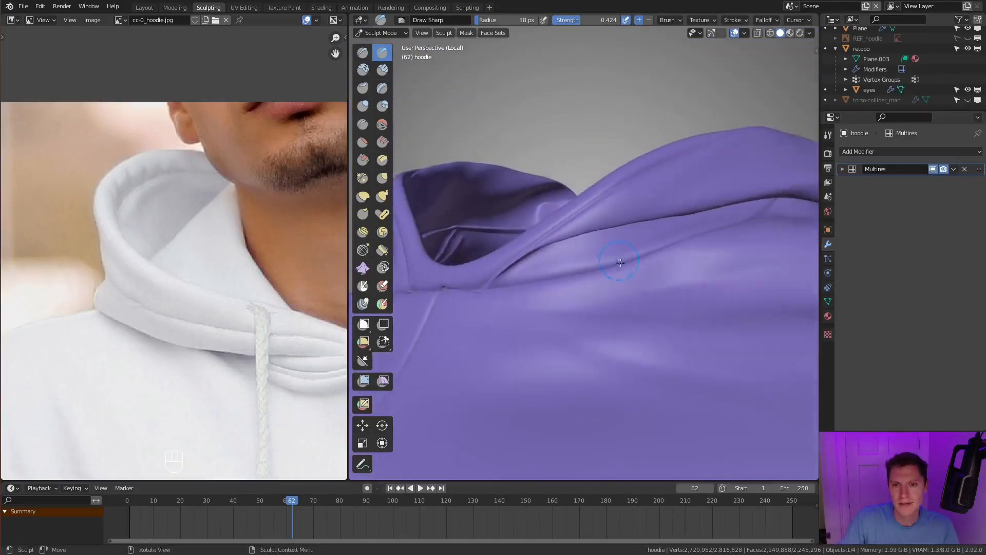
middle_drag(614, 261, 645, 263)
scroll(604, 271, up, 2)
key(f)
key(f)
key(f)
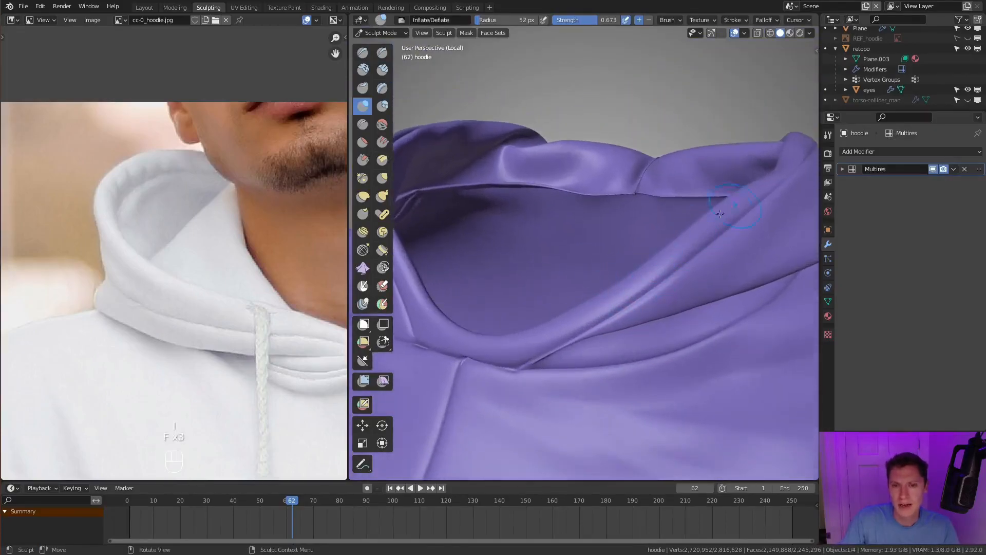
mouse_move(442, 275)
middle_down()
mouse_move(550, 275)
mouse_move(537, 250)
mouse_move(563, 242)
middle_up()
mouse_move(674, 243)
middle_down()
mouse_move(625, 247)
mouse_move(506, 315)
middle_up()
- In Edit Mode, select a short vertex path on the hood's inner fold and reposition it with proportional editing
key(Tab)
click(504, 317)
ctrl+click(575, 343)
middle_drag(575, 344, 582, 290)
key(g)
click(633, 210)
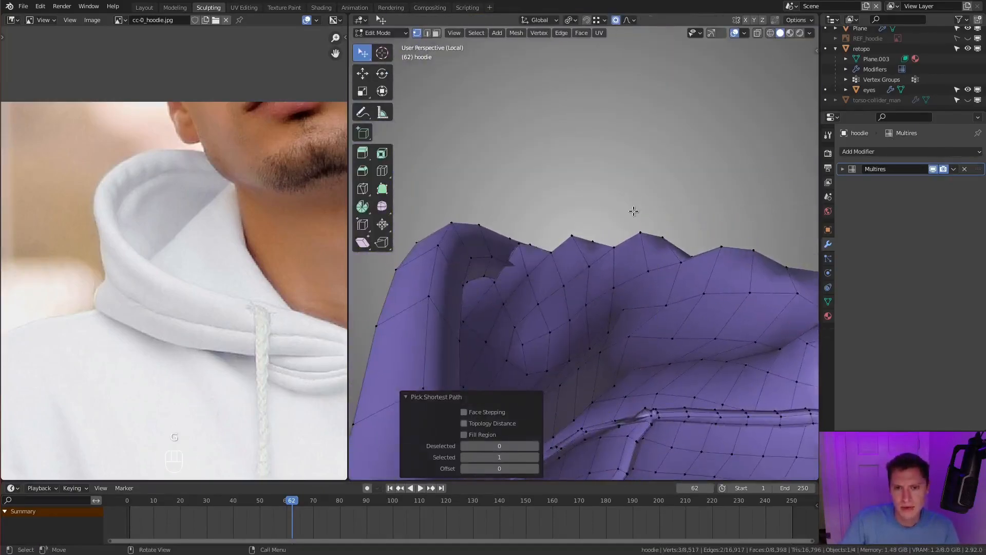
key(g)
mouse_move(636, 240)
middle_down()
mouse_move(668, 241)
mouse_move(683, 198)
mouse_move(653, 236)
middle_up()
key(g)
click(673, 241)
key(Tab)
- Fine-tune the position of the hood-fold vertices with two more moves and return to Sculpt Mode
key(Tab)
key(g)
click(655, 238)
key(g)
click(661, 250)
key(Tab)
- Enlarge the Inflate/Deflate brush to an 82 px radius for sculpting the hood's folds
scroll(700, 239, down, 3)
mouse_move(700, 239)
middle_down()
mouse_move(705, 209)
mouse_move(616, 246)
mouse_move(653, 257)
mouse_move(651, 246)
mouse_move(480, 248)
middle_up()
scroll(653, 257, up, 3)
key(i)
key(f)
click(560, 250)
middle_drag(723, 307, 670, 34)
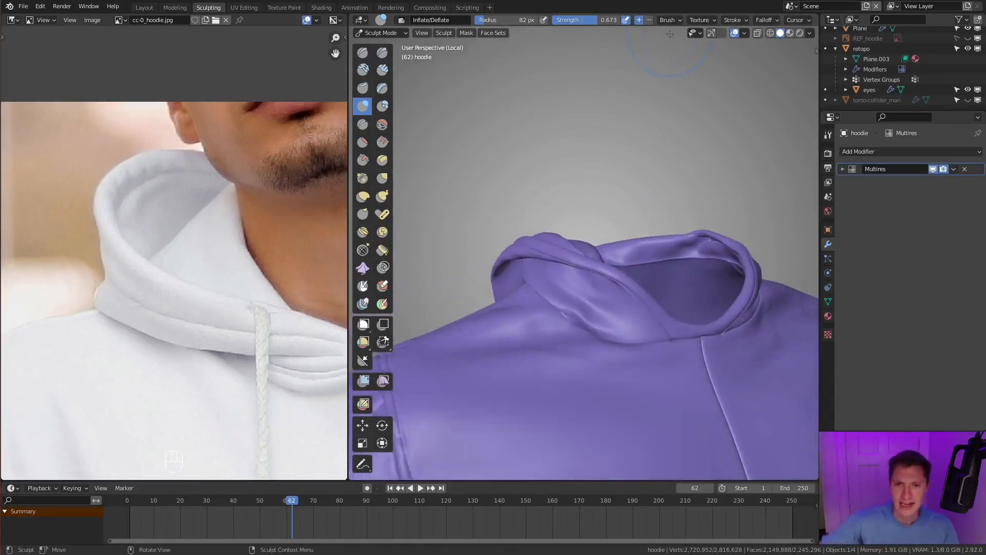
- Set the Inflate/Deflate radius to 74 px and puff up the hood's rim around the side and back
mouse_move(624, 309)
middle_down()
mouse_move(637, 307)
mouse_move(584, 246)
mouse_move(573, 271)
middle_up()
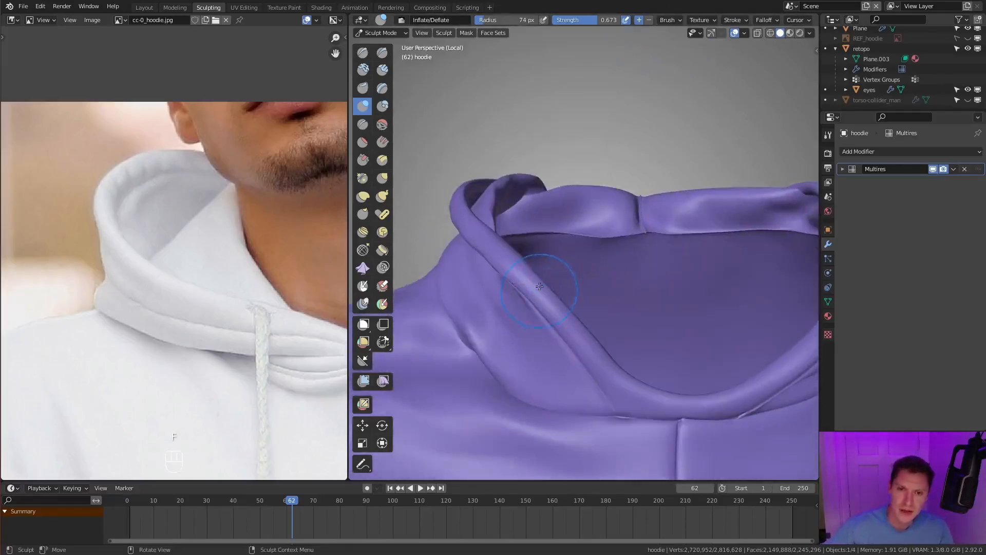
mouse_move(613, 348)
middle_down()
mouse_move(506, 198)
mouse_move(561, 219)
mouse_move(688, 236)
middle_up()
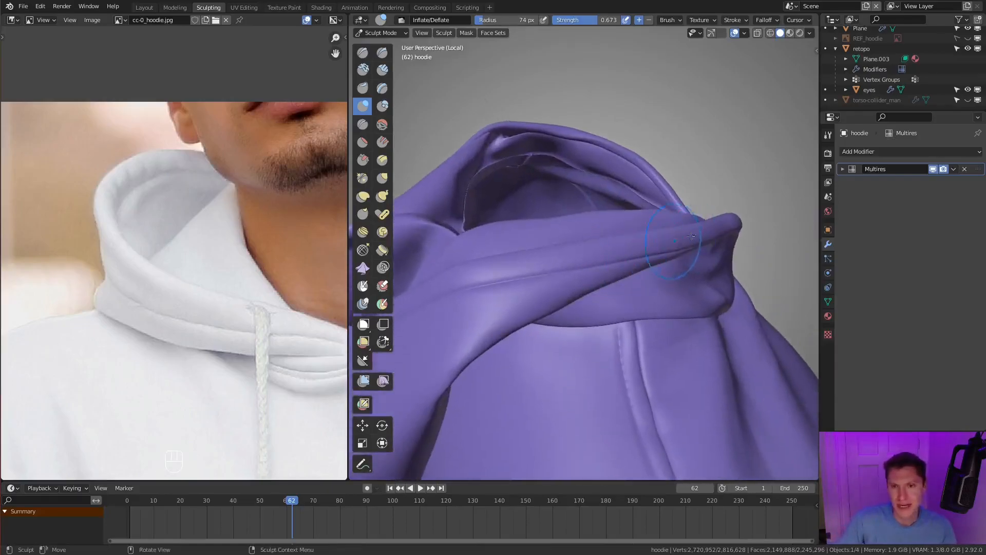
middle_drag(534, 271, 714, 226)
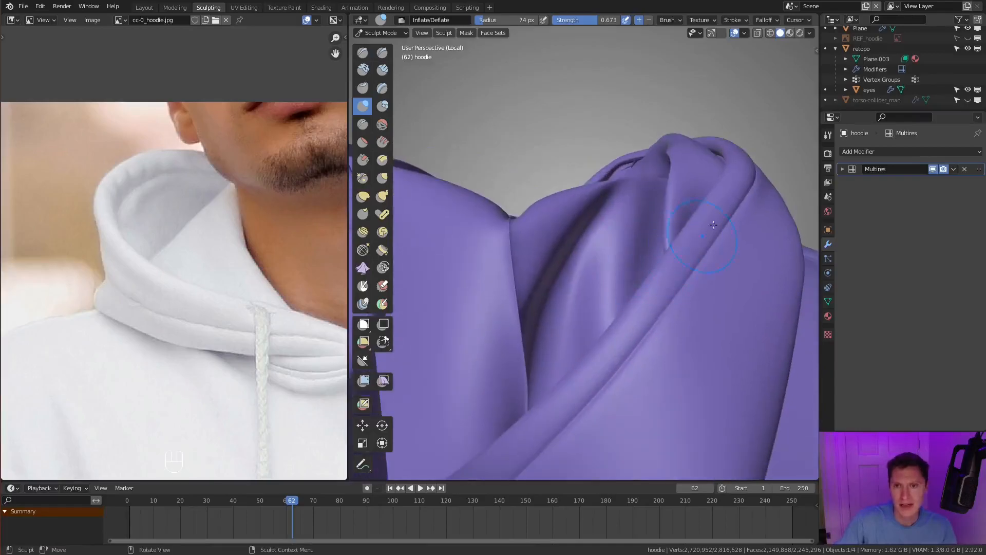
shift+middle_drag(601, 355, 654, 275)
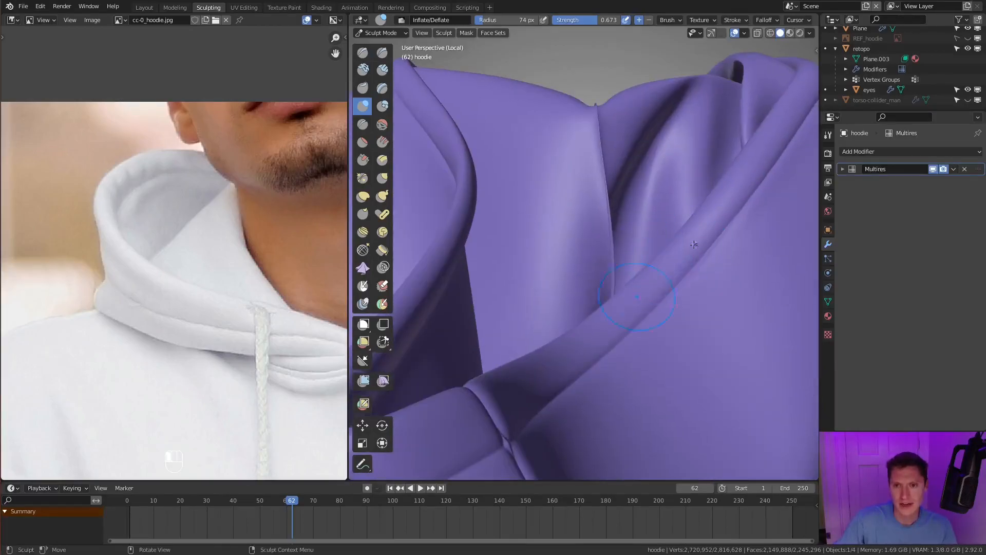
middle_drag(596, 350, 540, 335)
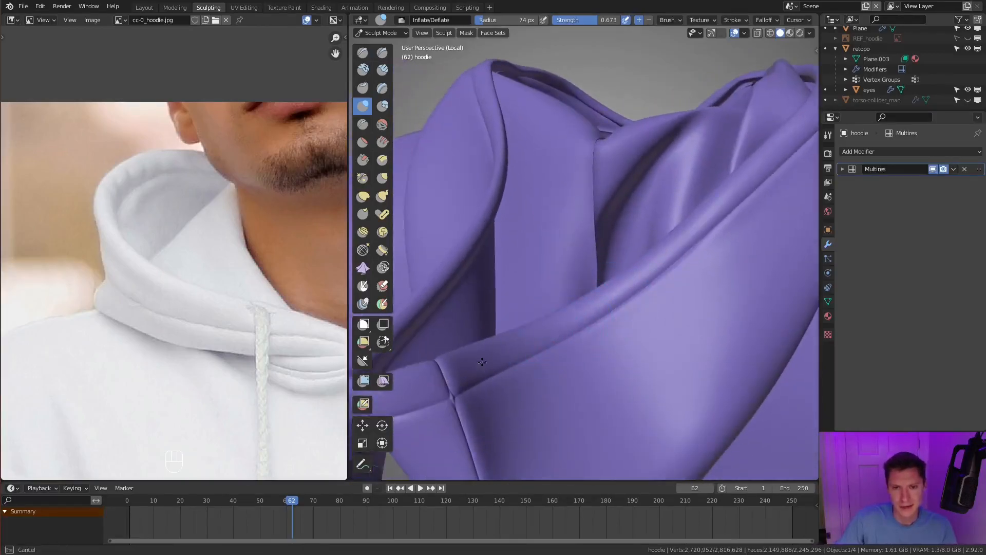
- Reduce the Inflate/Deflate radius to 59 px and refine the hood's base at the front neckline
scroll(632, 309, down, 3)
middle_drag(632, 308, 634, 263)
mouse_move(581, 278)
middle_down()
mouse_move(693, 308)
mouse_move(648, 215)
mouse_move(704, 226)
middle_up()
scroll(647, 257, down, 4)
scroll(616, 282, up, 4)
key(f)
click(612, 285)
middle_drag(607, 278, 590, 309)
scroll(581, 256, up, 4)
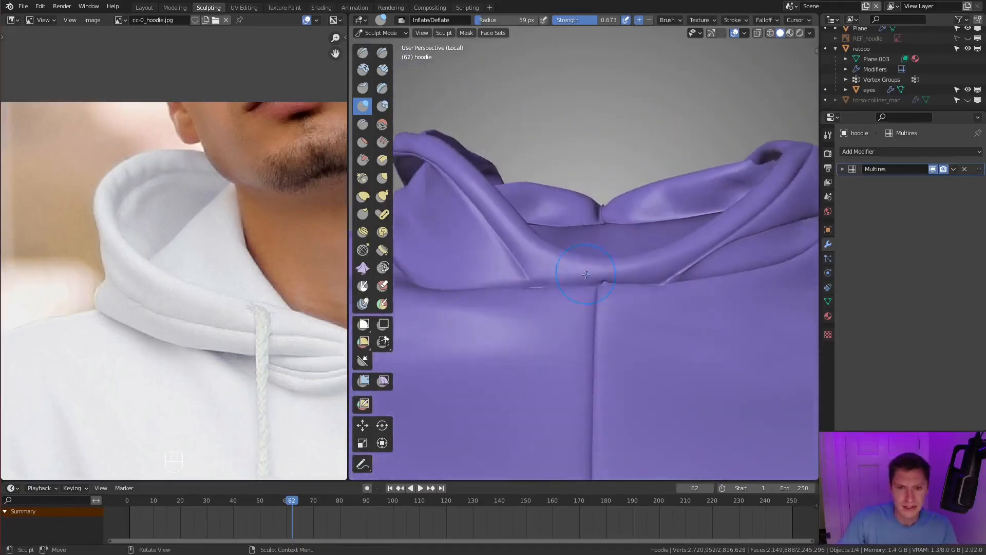
- Use the Grab brush to reshape the front seam where the hood's rim meets the body
key(g)
key(f)
click(576, 247)
mouse_move(578, 246)
middle_down()
mouse_move(608, 225)
mouse_move(574, 231)
middle_up()
scroll(567, 243, up, 1)
key(f)
click(580, 252)
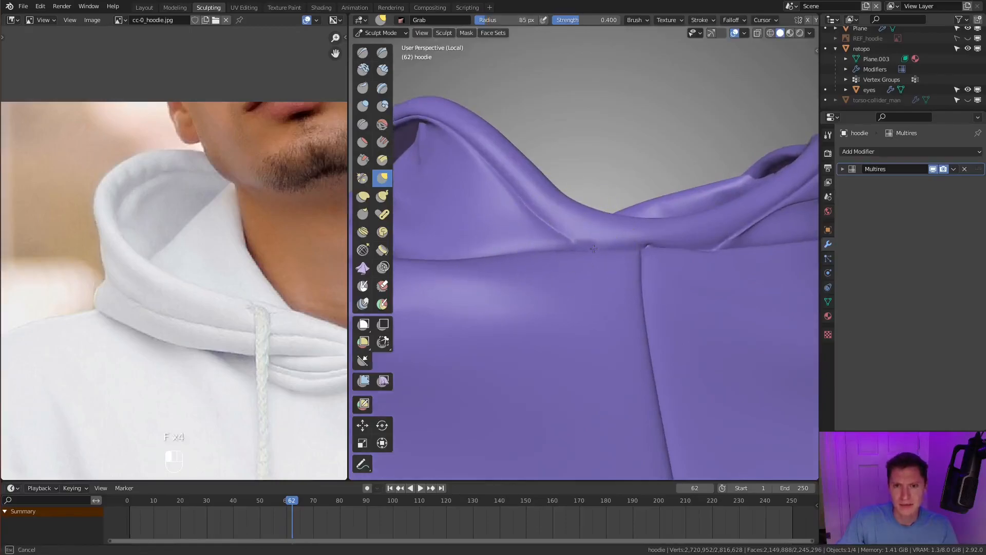
middle_drag(722, 247, 687, 204)
drag(668, 203, 701, 195)
ctrl+middle_drag(695, 214, 676, 235)
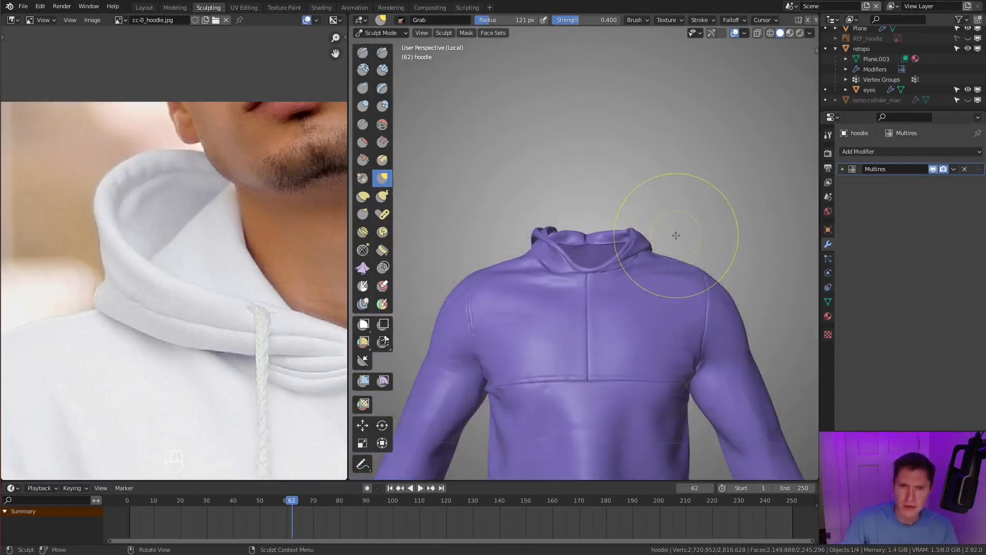
- Exit local view and examine the whole hoodie on the character from several angles
key(KP_Divide)
middle_drag(658, 199, 617, 247)
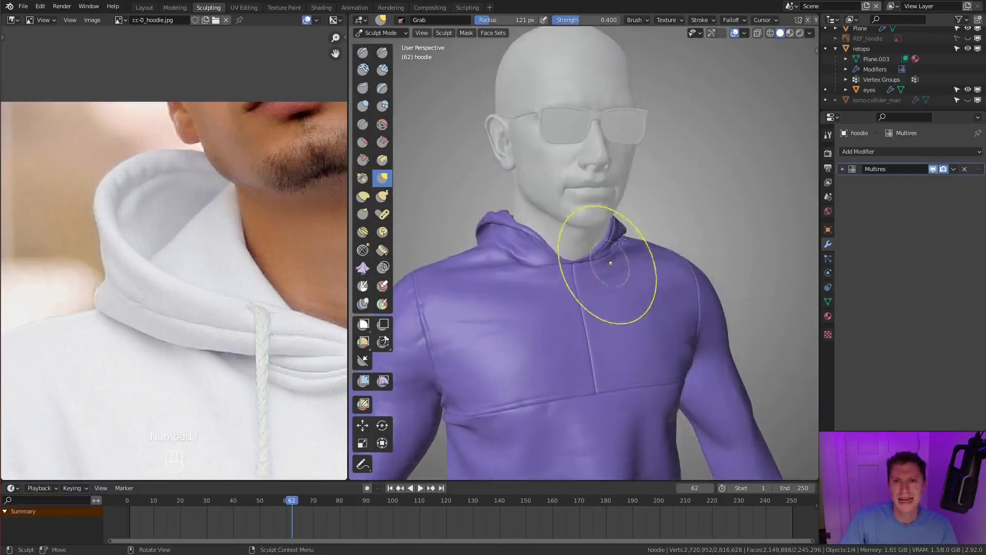
scroll(643, 193, down, 4)
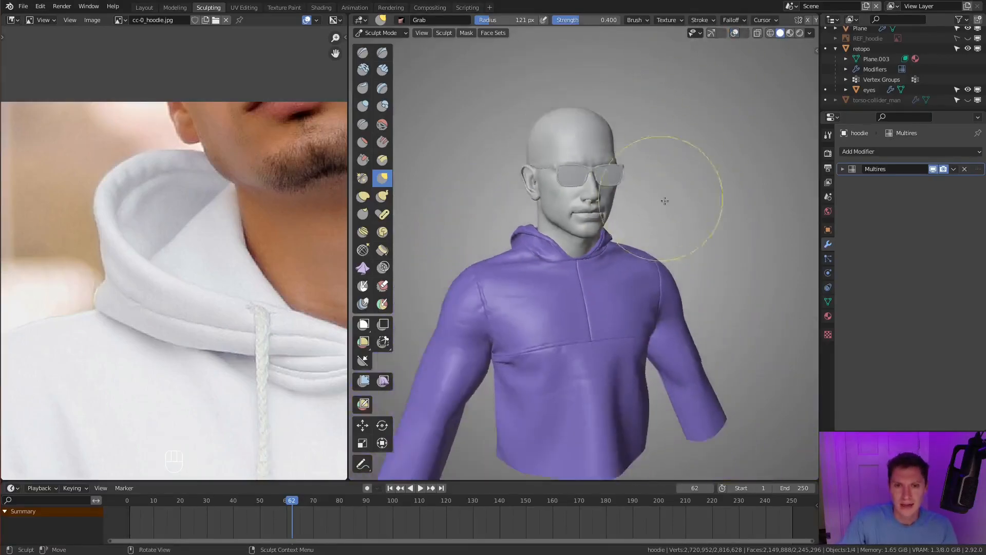
middle_drag(680, 212, 718, 202)
mouse_move(641, 212)
middle_down()
mouse_move(649, 198)
mouse_move(623, 214)
mouse_move(639, 194)
mouse_move(654, 202)
middle_up()
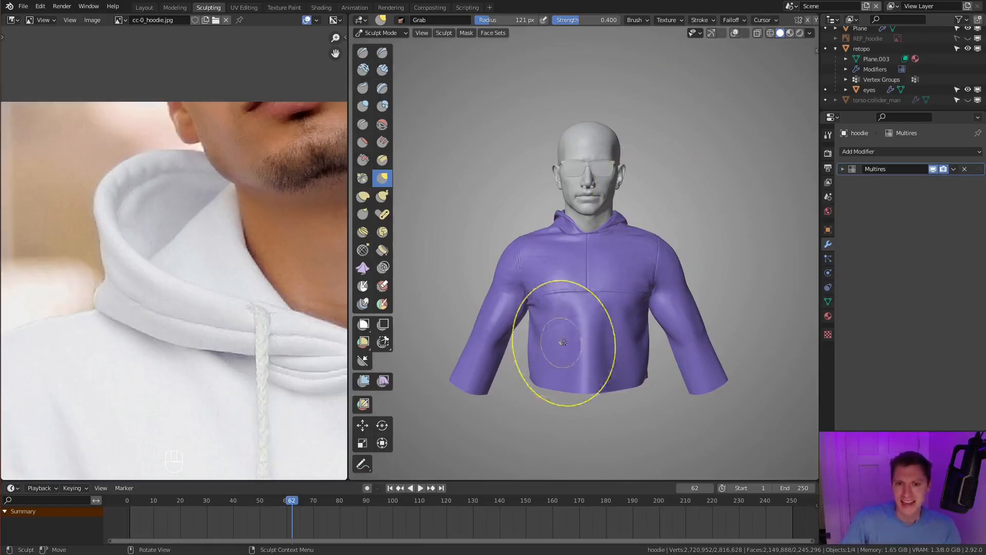
middle_drag(568, 319, 590, 303)
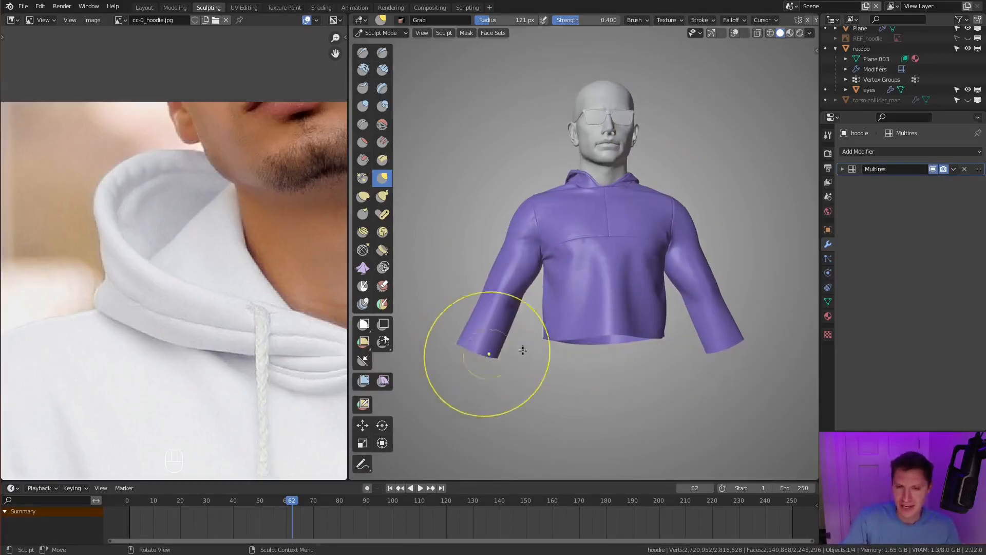
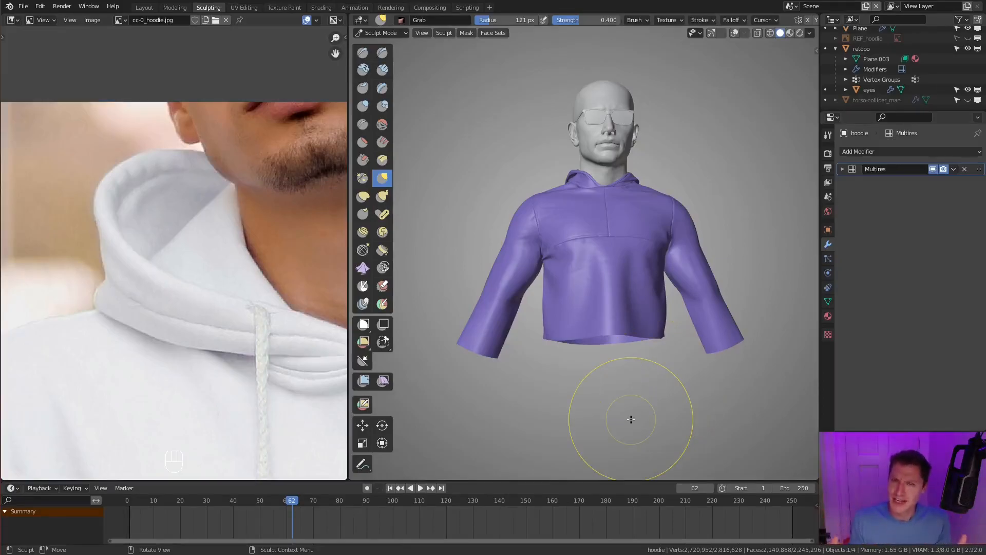
- Show the torso-collider_man object and examine how the hoodie fits the character's torso from several angles
click(969, 99)
mouse_move(639, 282)
middle_down()
mouse_move(705, 220)
mouse_move(727, 263)
middle_up()
key(KP_1)
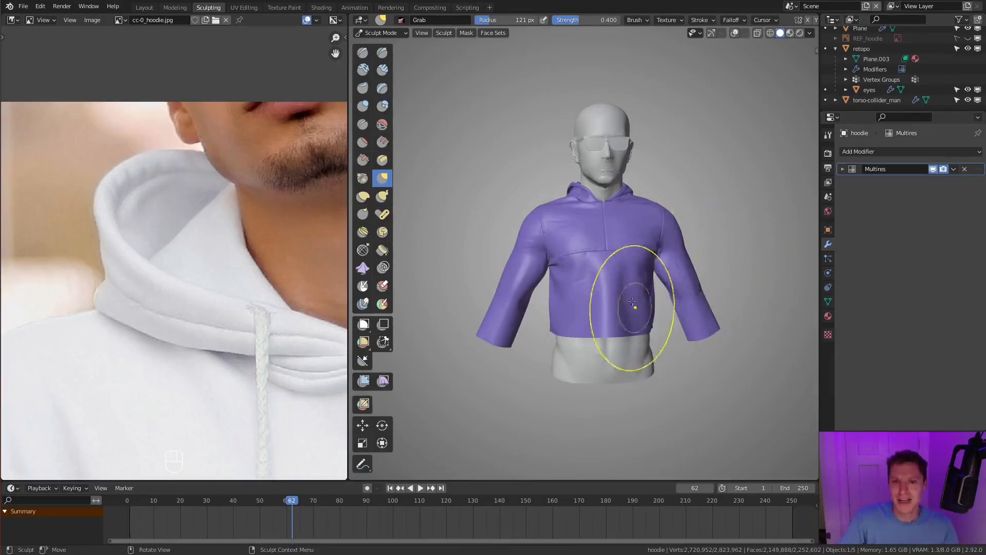
scroll(636, 312, up, 2)
middle_drag(616, 314, 643, 328)
scroll(673, 361, down, 2)
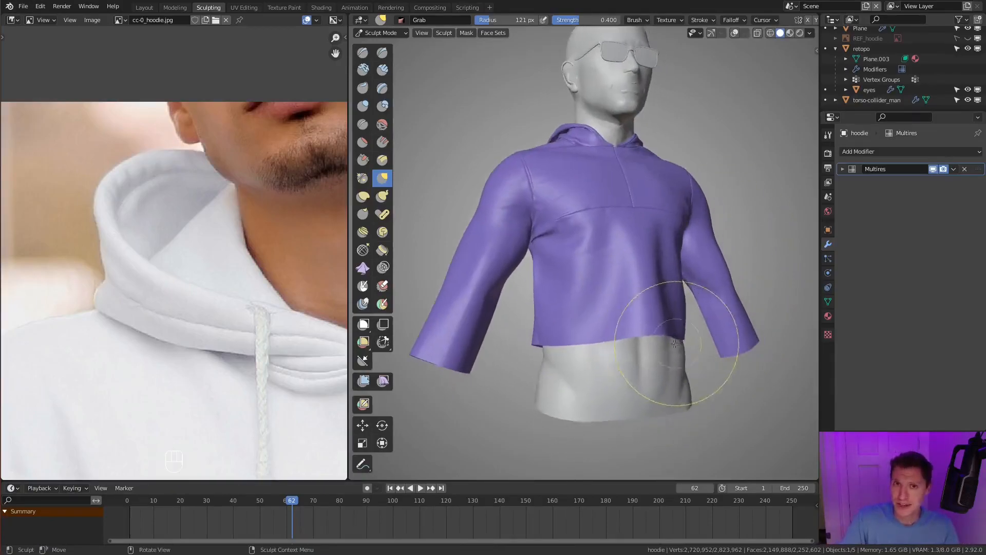
middle_drag(672, 363, 702, 309)
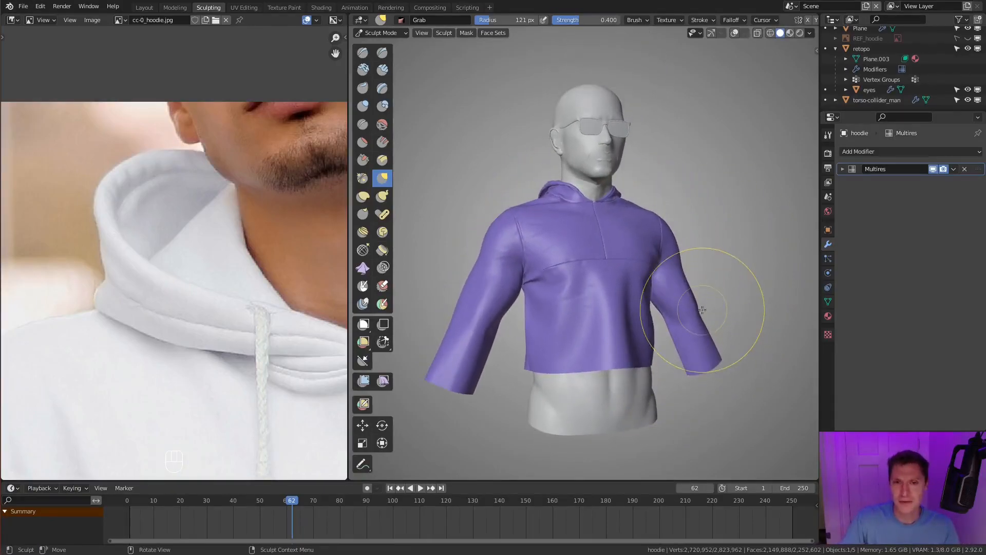
scroll(567, 326, up, 1)
shift+middle_drag(566, 326, 588, 347)
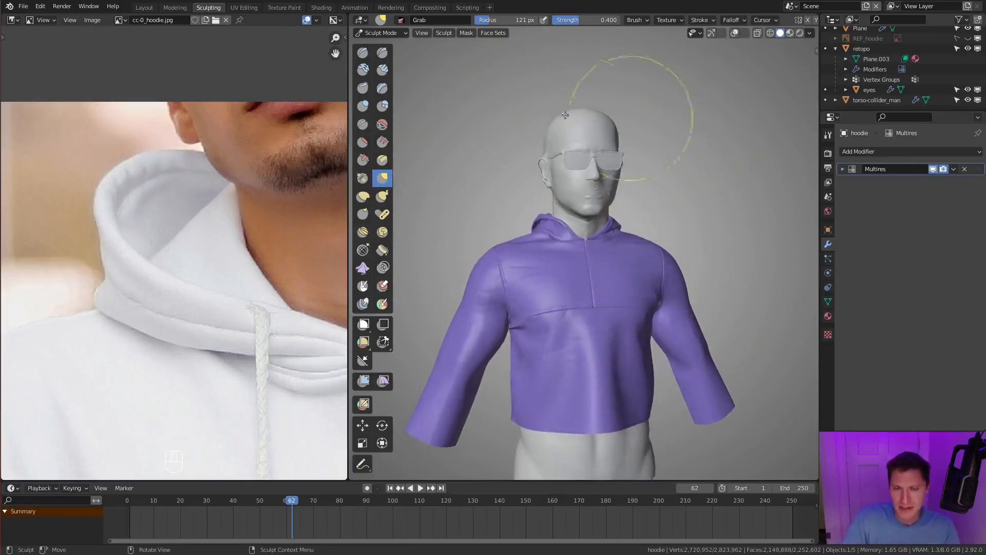
- Compare the hoodie without and with its Multires detail, and check its proportions against the full reference photo
click(933, 169)
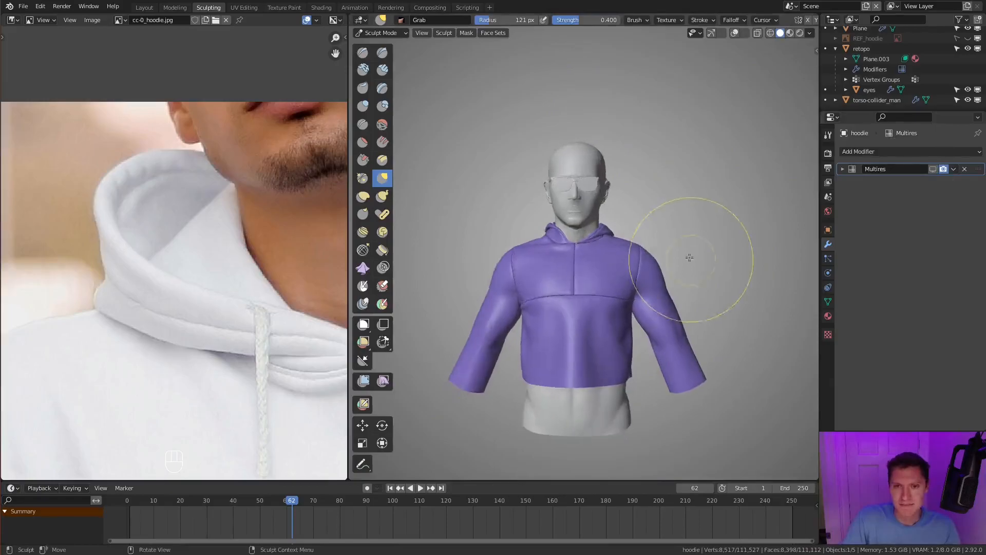
click(934, 170)
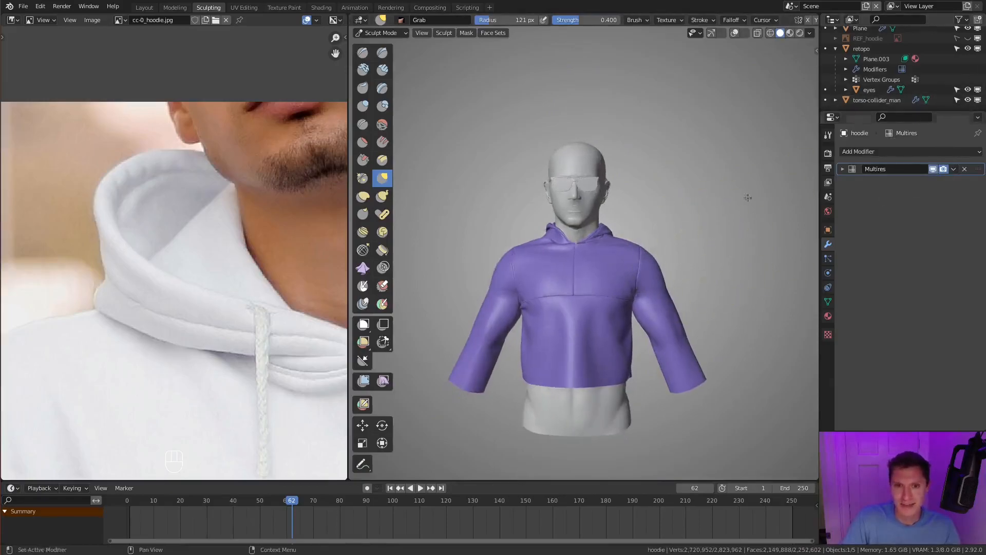
middle_drag(782, 177, 677, 239)
ctrl+middle_drag(161, 353, 212, 289)
ctrl+middle_drag(250, 315, 270, 311)
middle_drag(266, 334, 285, 260)
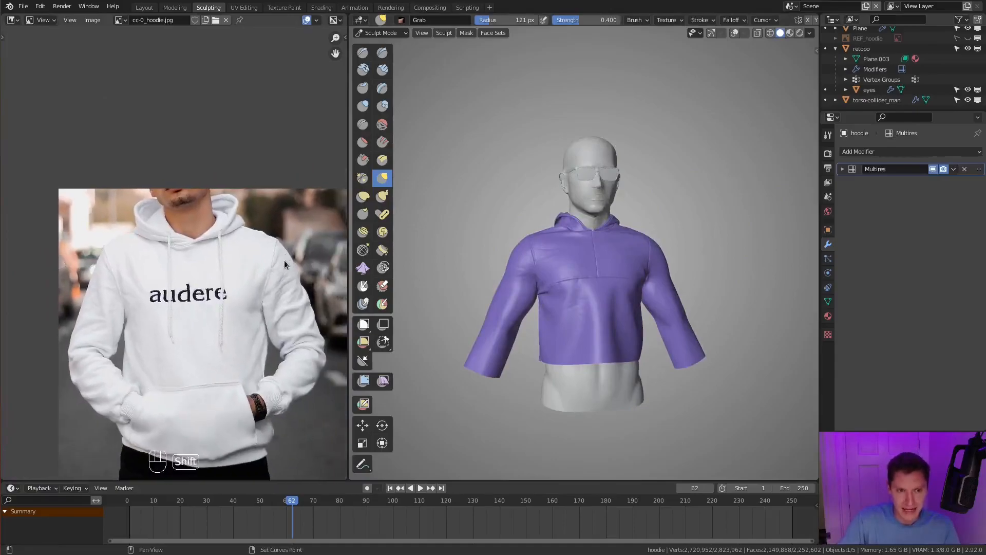
scroll(639, 265, up, 4)
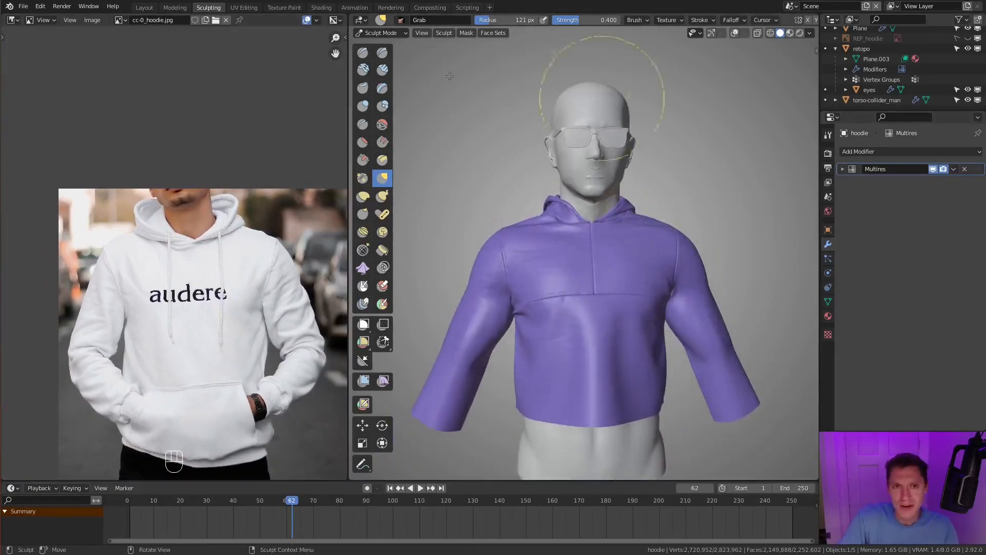
- Switch the hoodie to Object Mode and turn on the viewport overlays
click(375, 35)
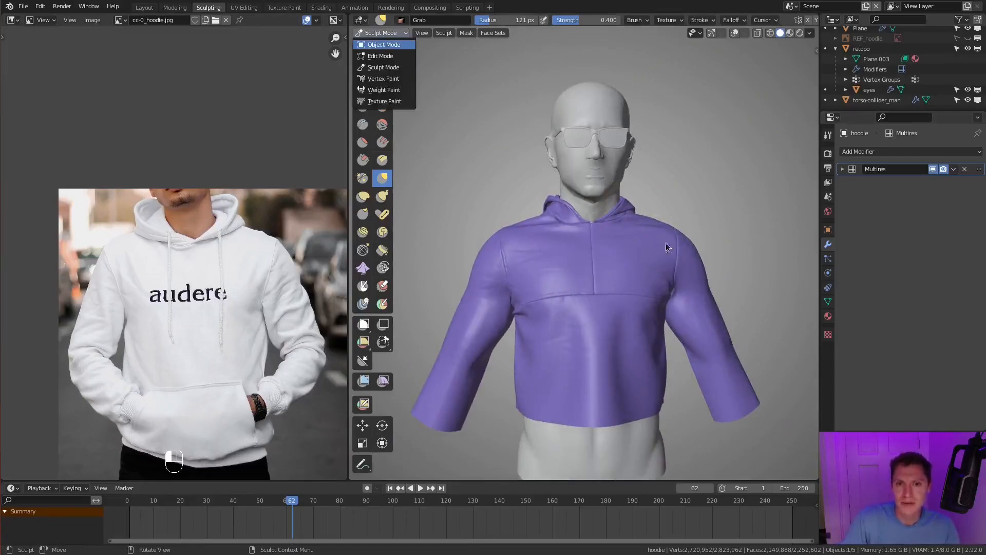
middle_drag(661, 241, 600, 184)
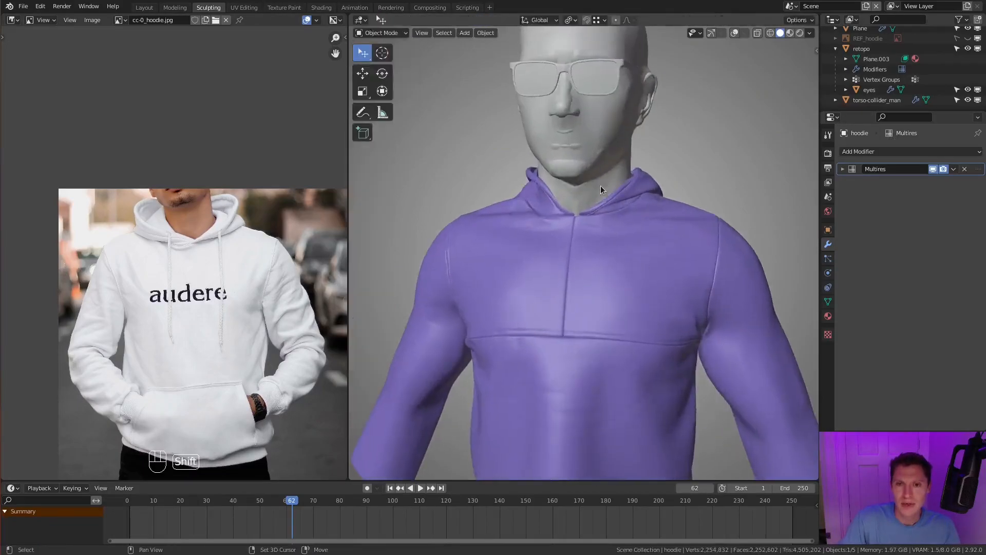
click(734, 33)
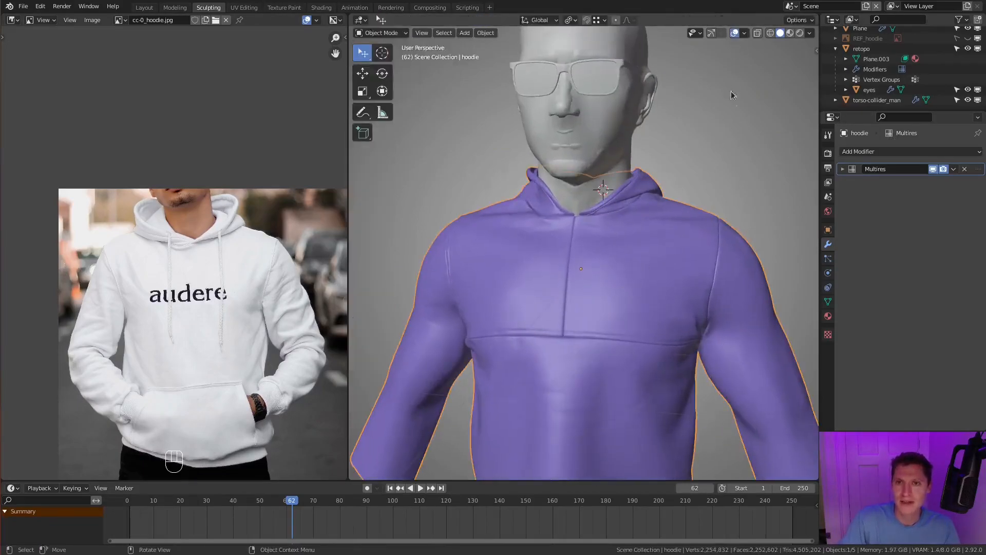
- Place the 3D cursor at the neck, set its X location to 0 and make it the transform pivot point
middle_drag(661, 253, 553, 178)
shift+right_click(553, 193)
key(n)
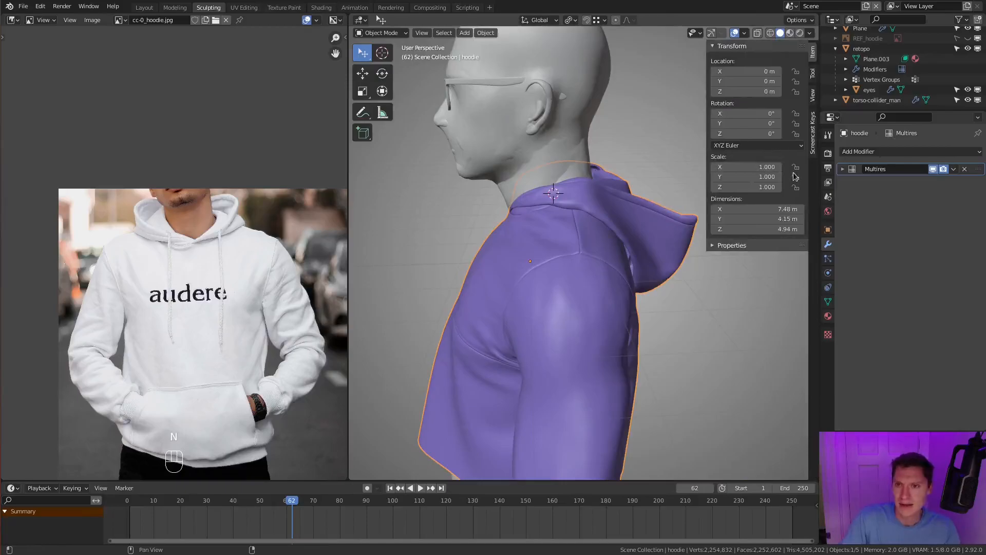
click(813, 99)
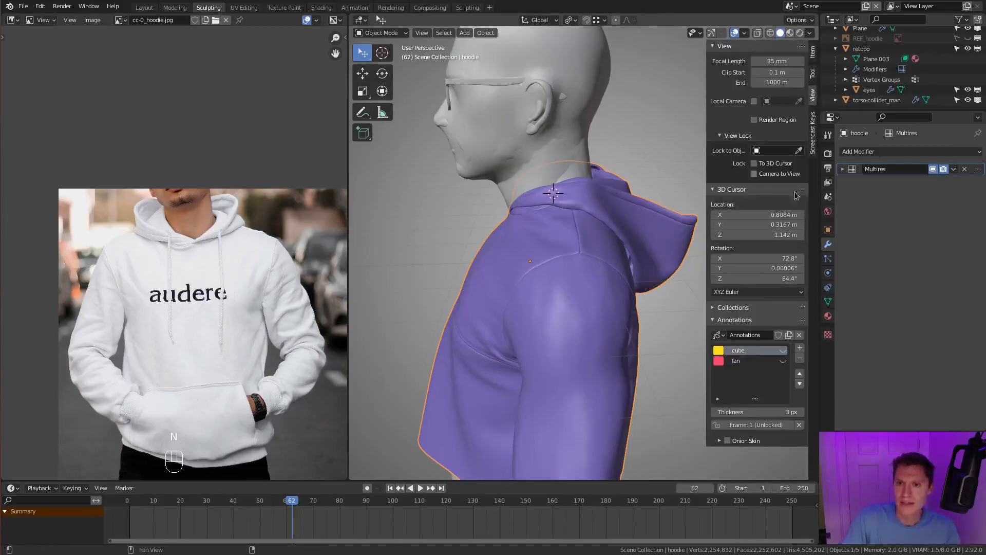
click(754, 215)
text(0)
key(Return)
key(n)
middle_drag(596, 212, 509, 54)
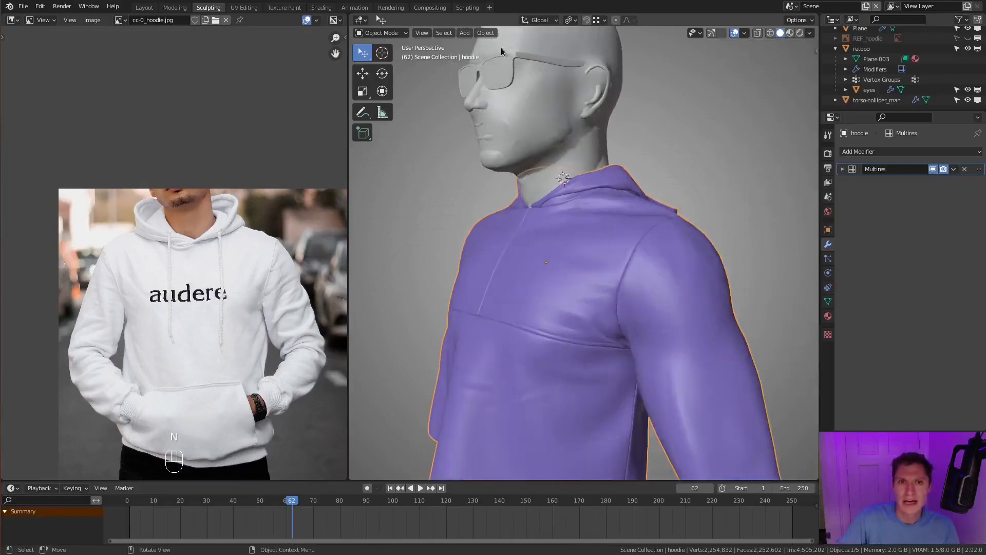
click(565, 20)
click(591, 43)
- Try scaling the whole hoodie up by 1.044 about the 3D cursor, and undo the scaling
ctrl+middle_drag(655, 215, 720, 204)
key(s)
click(757, 202)
mouse_move(719, 204)
middle_down()
mouse_move(739, 207)
mouse_move(722, 200)
middle_up()
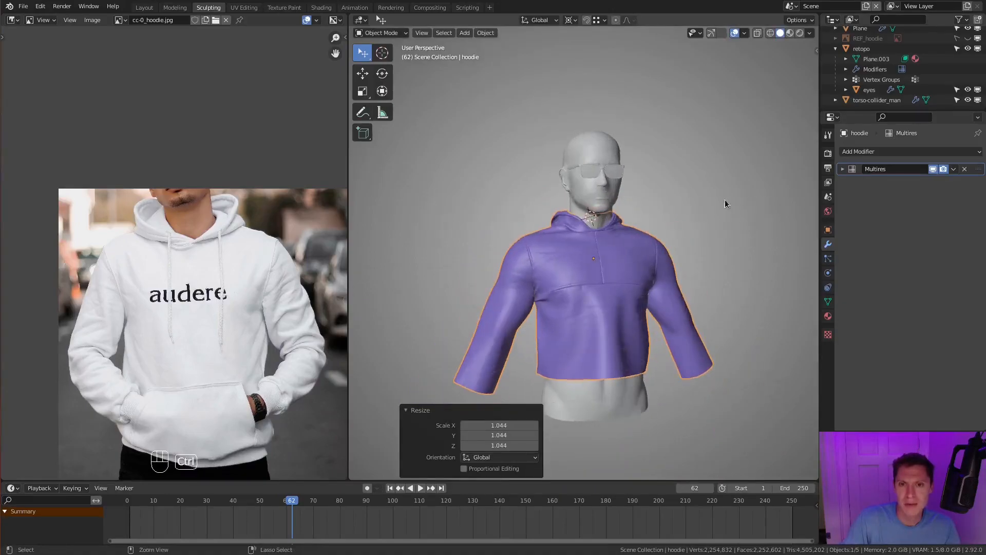
key(ctrl+z)
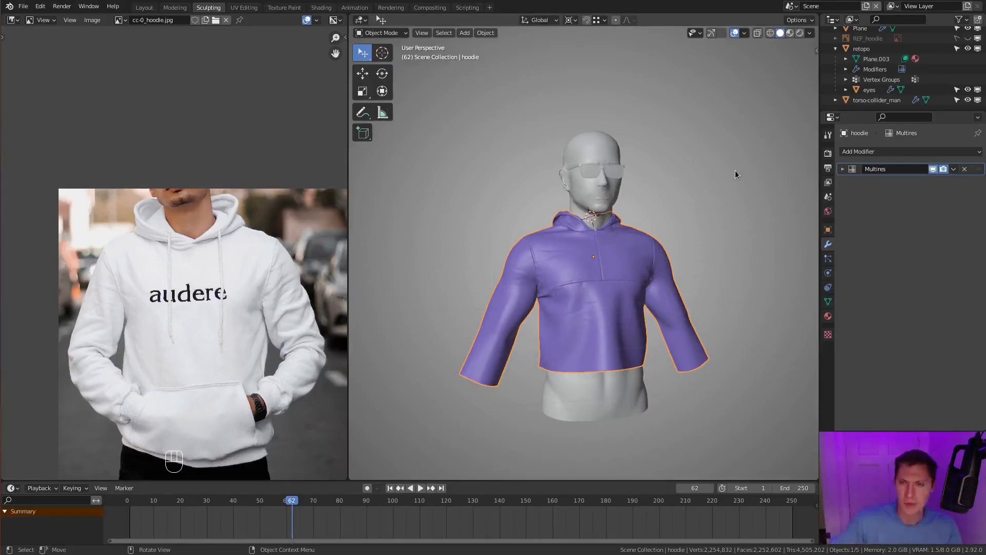
- Return the hoodie to Sculpt Mode, expand its Multires settings and disable the modifier in the viewport
scroll(645, 214, up, 6)
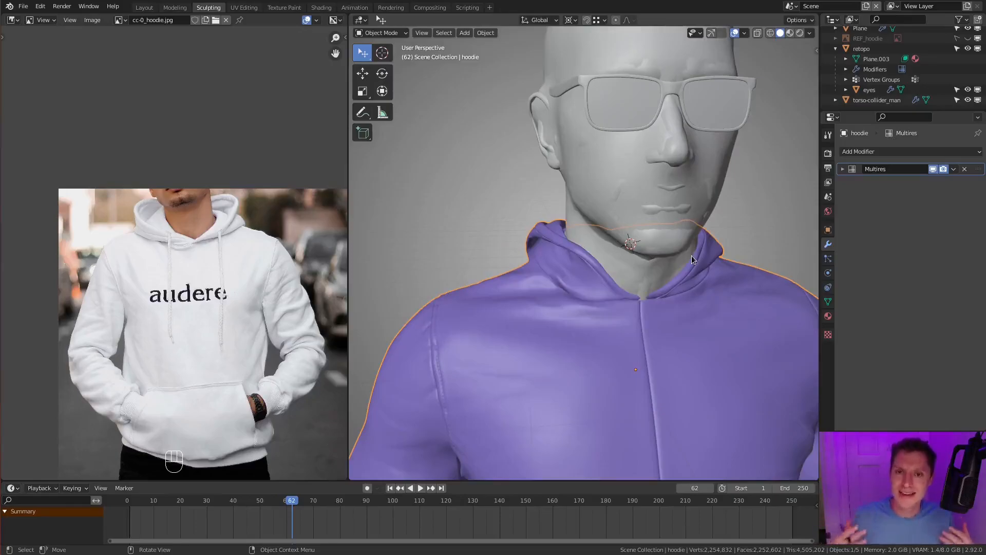
click(388, 34)
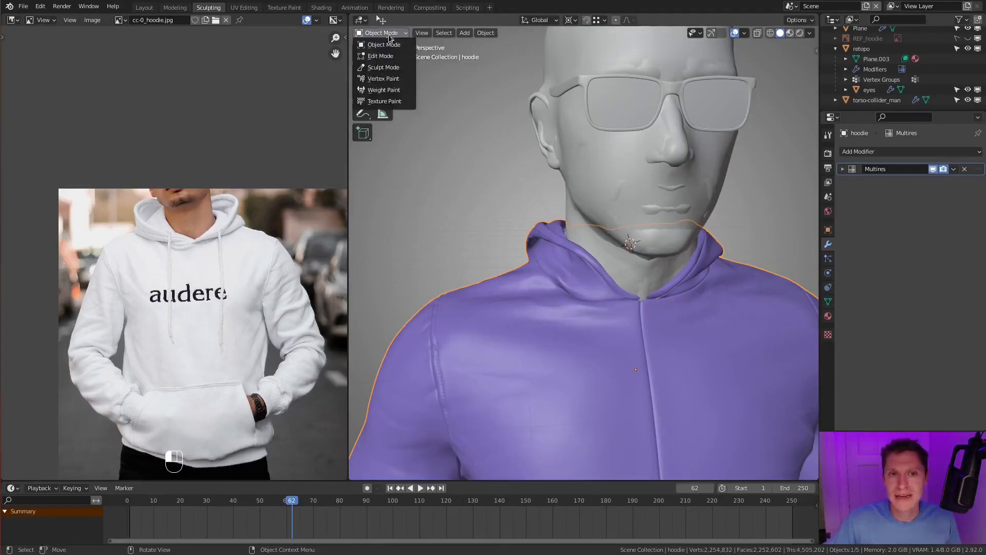
key(Return)
click(843, 169)
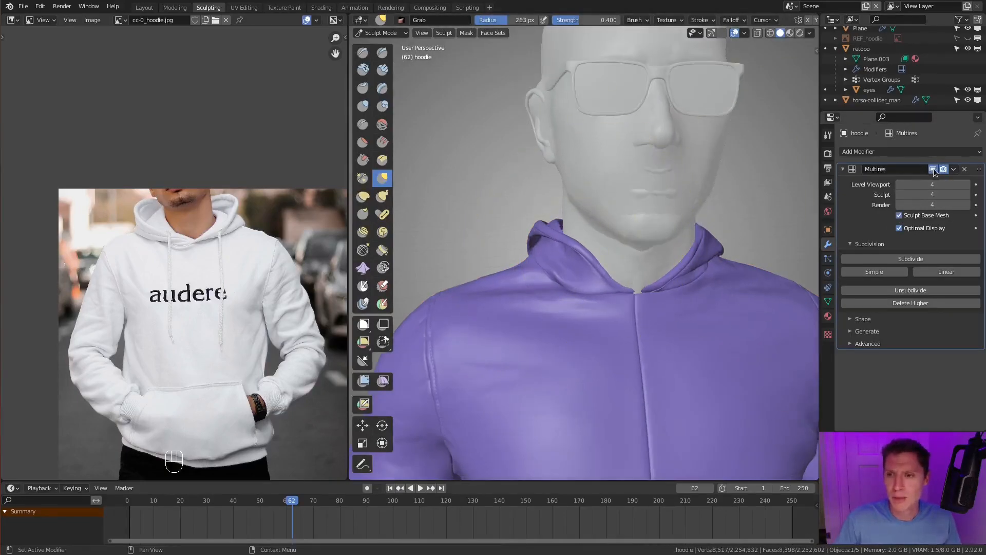
click(933, 169)
- Set the Grab radius to 309 px and reshape the hood and collar around the neck on the base mesh
drag(560, 302, 521, 245)
drag(720, 239, 738, 234)
mouse_move(674, 260)
ctrl+middle_down()
mouse_move(578, 244)
mouse_move(567, 263)
mouse_move(562, 241)
mouse_move(551, 240)
ctrl+middle_up()
key(f)
click(585, 241)
middle_drag(628, 240, 665, 230)
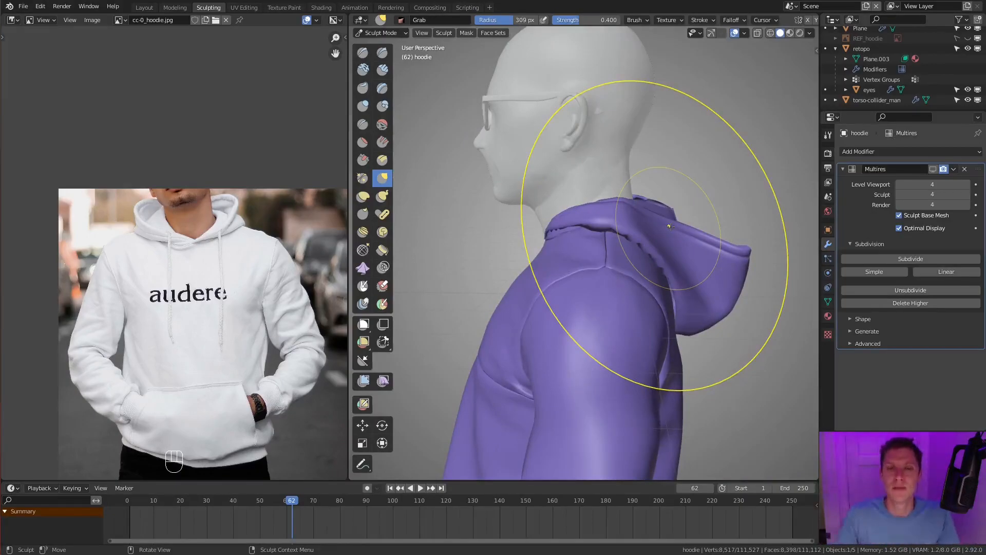
middle_drag(670, 226, 550, 246)
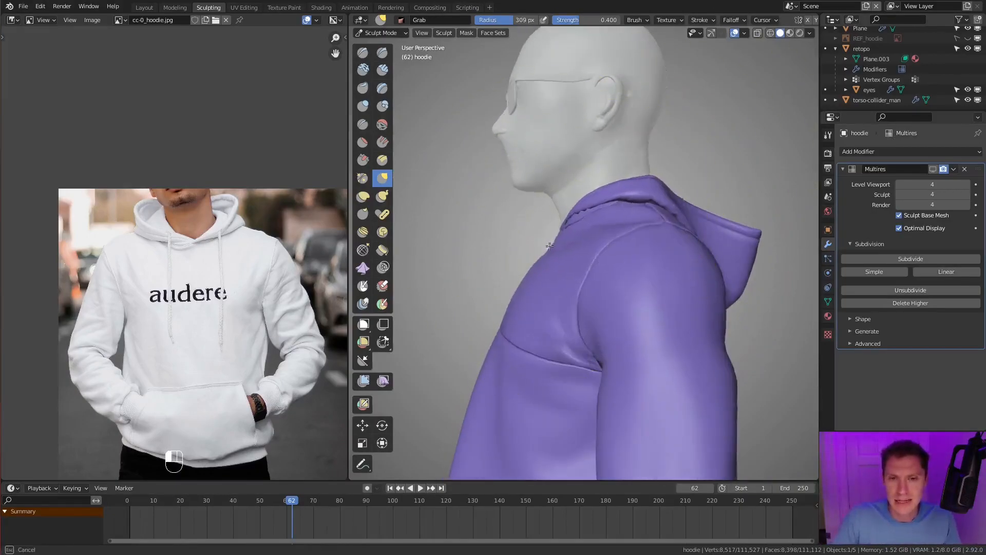
middle_drag(606, 231, 618, 309)
drag(617, 310, 620, 308)
mouse_move(645, 306)
middle_down()
mouse_move(667, 285)
mouse_move(663, 199)
mouse_move(693, 228)
mouse_move(676, 283)
middle_up()
- Reduce the Grab radius to 206 px, adjust the hood's fit around the neck and re-enable Multires in the viewport
key(f)
click(719, 273)
scroll(663, 198, down, 4)
scroll(616, 196, up, 4)
scroll(668, 198, down, 4)
scroll(673, 236, up, 4)
middle_drag(704, 252, 676, 242)
ctrl+middle_drag(691, 190, 669, 211)
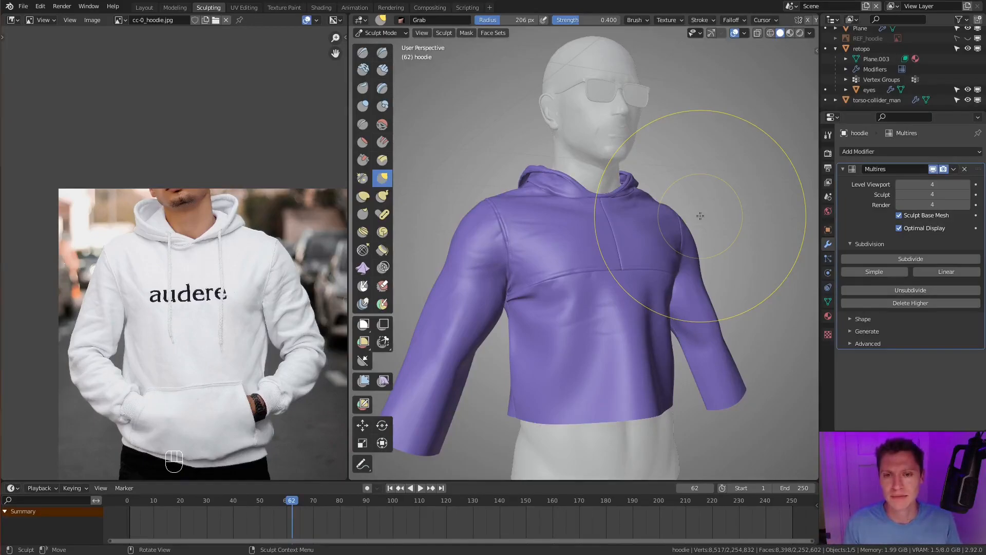
- Reduce the Grab radius to 63 px, and use the Inflate/Deflate brush to refine the hood's rim along the neckline
mouse_move(545, 216)
middle_down()
mouse_move(581, 253)
mouse_move(583, 213)
middle_up()
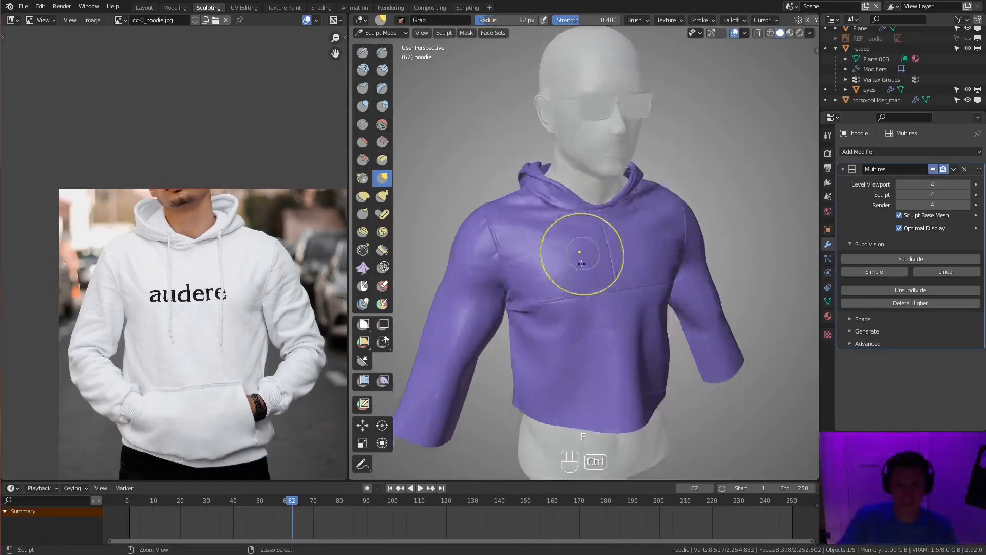
key(f)
key(f)
scroll(583, 213, up, 5)
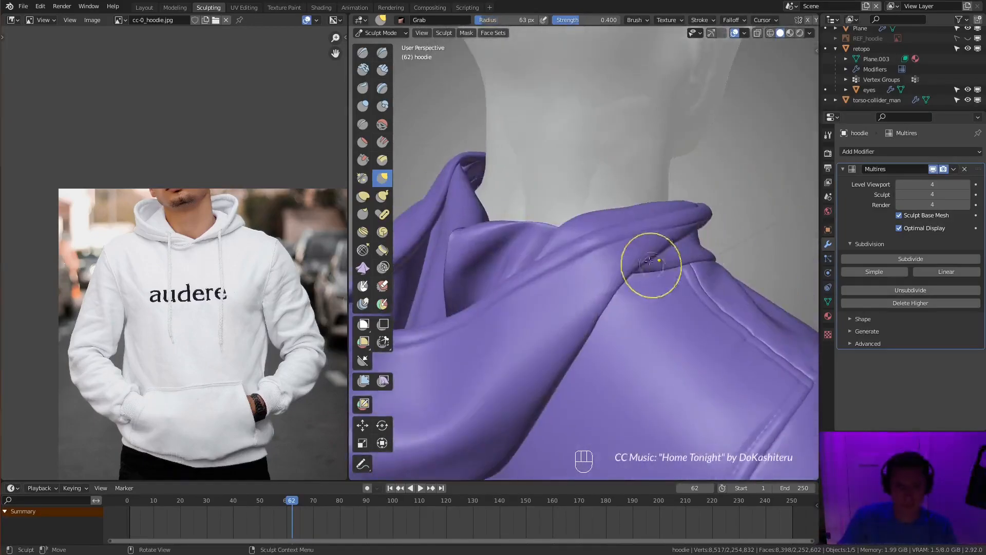
key(i)
drag(655, 224, 668, 218)
middle_drag(668, 217, 929, 226)
middle_drag(637, 221, 853, 215)
middle_drag(575, 241, 653, 247)
key(f)
click(573, 267)
mouse_move(575, 262)
shift+mouse_down()
mouse_move(576, 254)
mouse_move(549, 256)
shift+mouse_up()
middle_drag(549, 257, 591, 355)
- Set the Multires sculpt level to 2, try a stroke on the hood's rim and undo it
shift+drag(548, 256, 530, 241)
text(2)
key(Return)
mouse_move(607, 308)
middle_down()
mouse_move(581, 226)
mouse_move(576, 257)
middle_up()
mouse_move(575, 257)
middle_down()
mouse_move(583, 231)
mouse_move(563, 211)
middle_up()
key(ctrl+z)
- Turn off Sculpt Base Mesh for the Multires modifier and continue shaping the hood's rim
shift+drag(531, 284, 545, 262)
shift+drag(573, 220, 531, 267)
key(f)
click(596, 226)
click(900, 216)
middle_drag(582, 237, 602, 198)
middle_drag(617, 238, 683, 234)
- Adjust the brush's radius and strength and smooth out the area around the seam junction below the hood's rim
mouse_move(544, 241)
middle_down()
mouse_move(556, 268)
mouse_move(573, 255)
mouse_move(575, 273)
middle_up()
key(f)
ctrl+drag(572, 290, 550, 301)
mouse_move(549, 295)
middle_down()
mouse_move(563, 246)
mouse_move(570, 288)
middle_up()
key(shift+f)
click(571, 258)
key(f)
mouse_move(571, 287)
ctrl+middle_down()
mouse_move(552, 298)
mouse_move(581, 295)
ctrl+middle_up()
- Tighten the seam junction below the hood's rim with Draw Sharp, and with Pinch/Magnify at a 49 px radius
click(384, 53)
key(f)
click(541, 303)
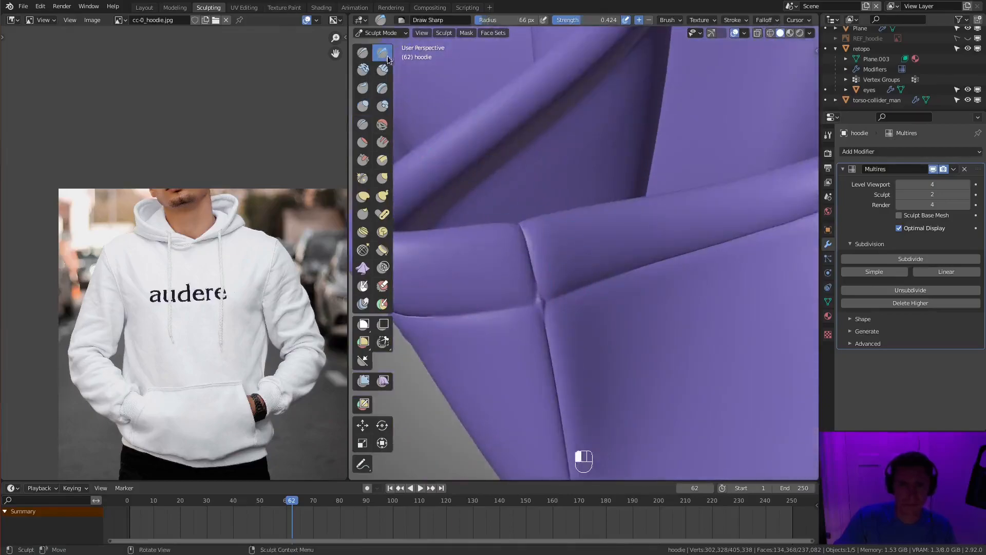
key(p)
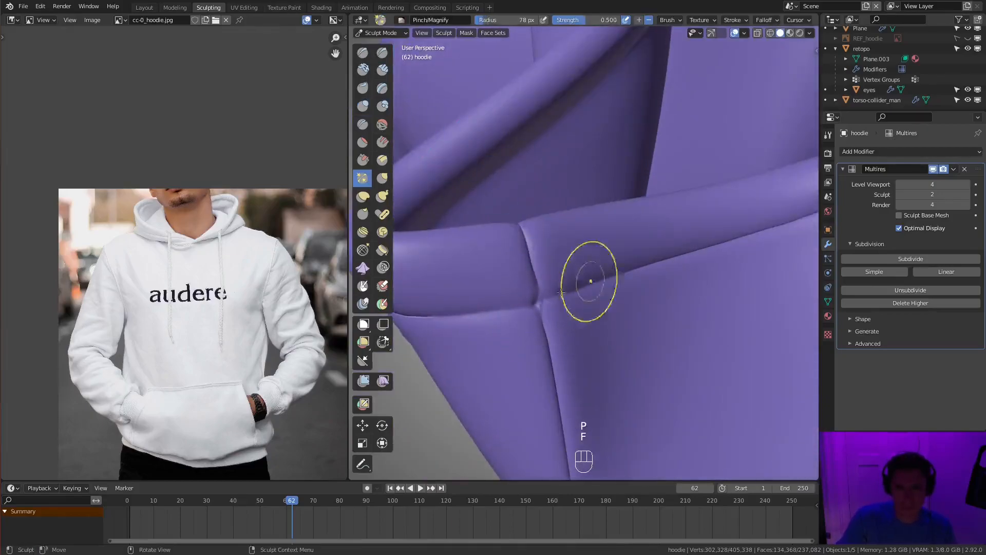
scroll(768, 24, right, 5)
key(f)
click(540, 304)
ctrl+drag(542, 299, 559, 283)
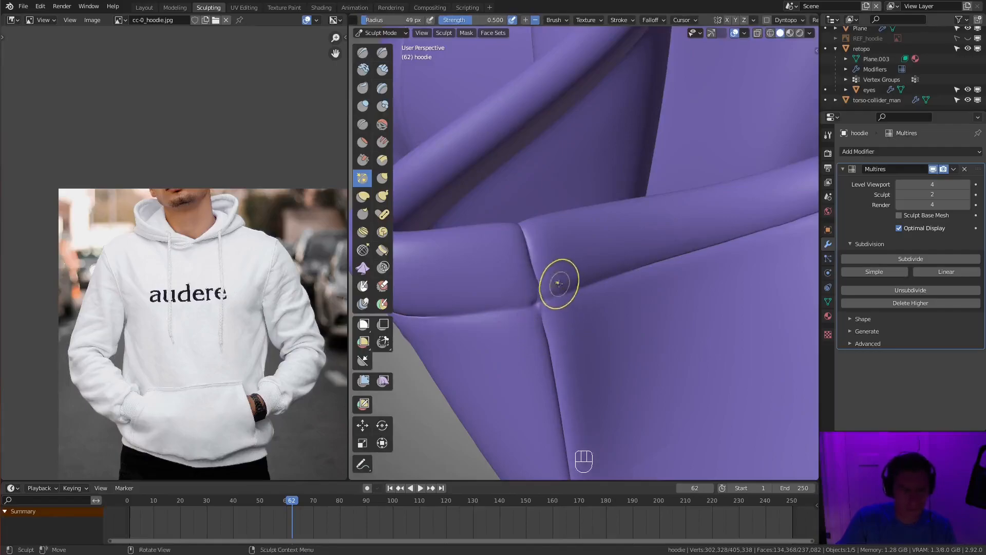
- Recut the seam junction using Draw Sharp at a 27 px radius and inflate the cloth around it
click(381, 54)
scroll(514, 287, up, 2)
ctrl+drag(522, 320, 523, 317)
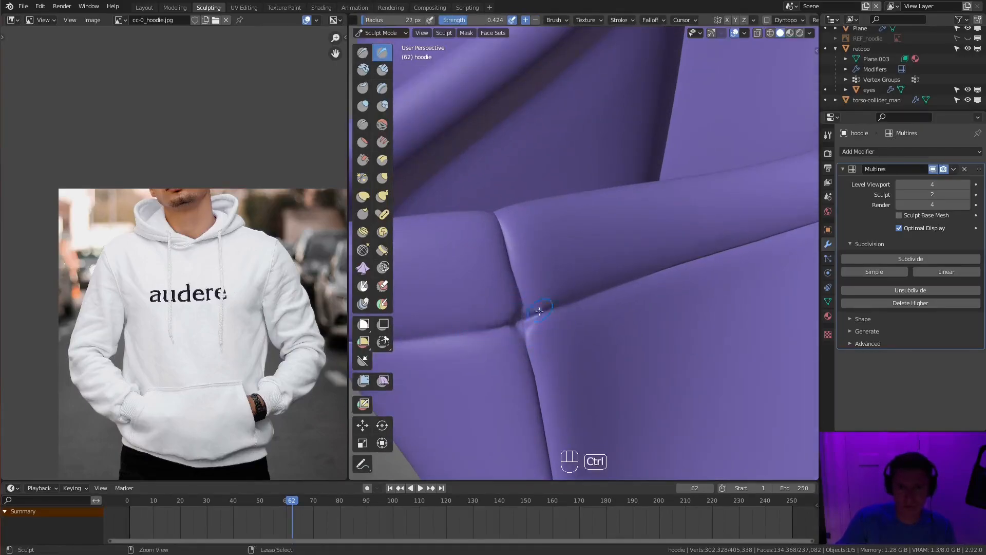
key(i)
ctrl+middle_drag(521, 326, 535, 390)
mouse_move(565, 288)
middle_down()
mouse_move(627, 205)
mouse_move(587, 264)
middle_up()
- Crease the seams meeting below the hood's rim using the Crease brush at a 45 px radius
key(shift+c)
key(f)
click(517, 282)
mouse_move(544, 308)
ctrl+middle_down()
mouse_move(534, 267)
mouse_move(542, 220)
ctrl+middle_up()
key(f)
click(622, 19)
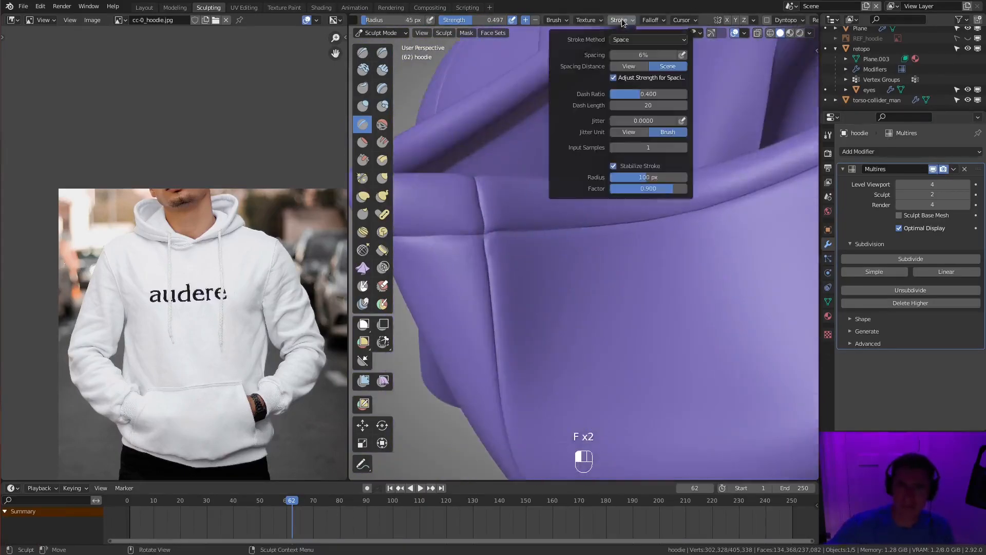
key(f)
click(524, 232)
ctrl+drag(613, 217, 628, 214)
middle_drag(628, 214, 663, 218)
- Raise the Multires sculpt level to 4 and touch up the seam details below the hood's rim
key(f)
double_click(934, 195)
text(4)
key(Return)
key(f)
mouse_move(586, 242)
middle_down()
mouse_move(540, 246)
mouse_move(595, 220)
mouse_move(555, 267)
middle_up()
scroll(431, 240, up, 2)
key(f)
- Use the Inflate/Deflate brush to add volume to the cloth beside the hood's seams
key(i)
key(f)
key(f)
ctrl+drag(519, 314, 563, 298)
middle_drag(566, 293, 591, 257)
- Set the Crease radius to 60 px and sculpt creases along the seam down the back of the hood
key(f)
ctrl+drag(535, 226, 509, 221)
key(f)
key(f)
mouse_move(531, 222)
middle_down()
mouse_move(590, 200)
mouse_move(558, 206)
middle_up()
ctrl+drag(544, 169, 560, 231)
middle_drag(560, 231, 555, 287)
ctrl+drag(549, 190, 583, 339)
mouse_move(583, 339)
middle_down()
mouse_move(587, 304)
mouse_move(604, 308)
middle_up()
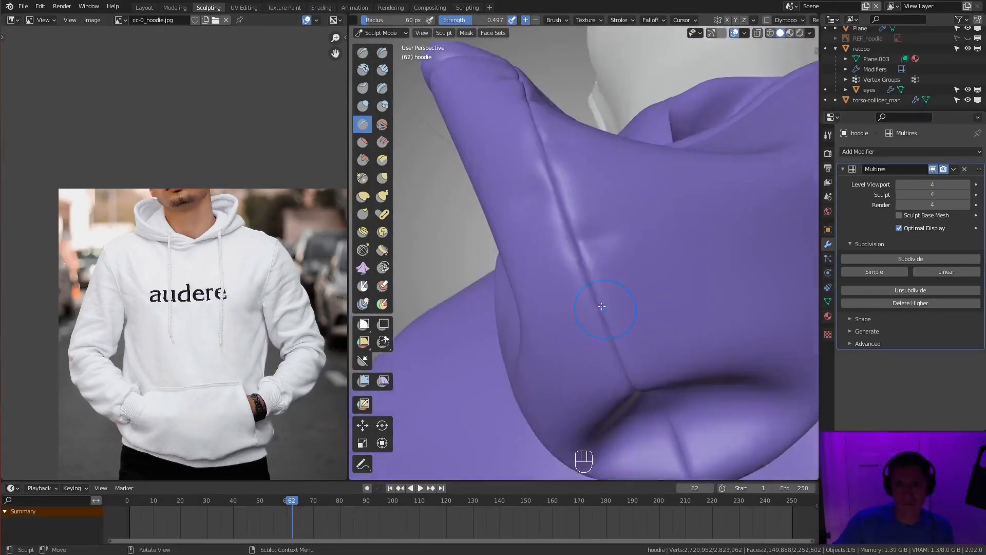
- Set the Crease radius to 66 px and sculpt short creases along the seam on the back of the hood
ctrl+drag(559, 236, 553, 267)
mouse_move(552, 267)
middle_down()
mouse_move(546, 341)
mouse_move(668, 309)
mouse_move(631, 255)
middle_up()
key(f)
ctrl+drag(631, 255, 642, 285)
middle_drag(643, 286, 612, 274)
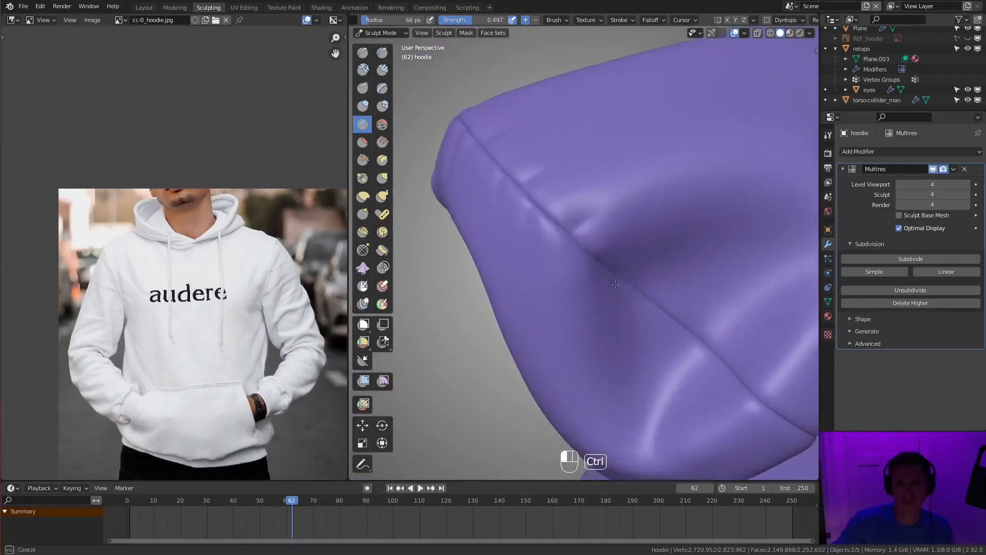
- Adjust the Crease radius and sculpt small puckers in the cloth on both sides of the hood's back seam
mouse_move(731, 284)
middle_down()
mouse_move(655, 289)
mouse_move(678, 314)
mouse_move(640, 316)
middle_up()
key(f)
click(653, 293)
ctrl+drag(640, 316, 655, 331)
middle_drag(656, 331, 624, 303)
ctrl+drag(624, 303, 614, 290)
mouse_move(614, 290)
middle_down()
mouse_move(600, 237)
mouse_move(562, 226)
mouse_move(571, 205)
mouse_move(581, 272)
middle_up()
- Use the Inflate/Deflate brush at varying radii to puff up the cloth around the creases on the hood
key(i)
key(f)
key(f)
click(577, 194)
drag(580, 273, 589, 282)
mouse_move(589, 282)
middle_down()
mouse_move(650, 257)
mouse_move(614, 231)
middle_up()
shift+middle_drag(653, 329, 612, 206)
key(f)
click(619, 267)
ctrl+drag(621, 268, 609, 278)
ctrl+middle_drag(609, 278, 591, 220)
- Lower the Crease strength to 0.267 and sculpt faint folds across the side of the hood
key(shift+c)
key(f)
key(f)
key(f)
click(591, 220)
key(shift+f)
click(586, 221)
key(shift+f)
click(571, 225)
key(f)
mouse_move(538, 222)
middle_down()
mouse_move(585, 250)
mouse_move(662, 242)
middle_up()
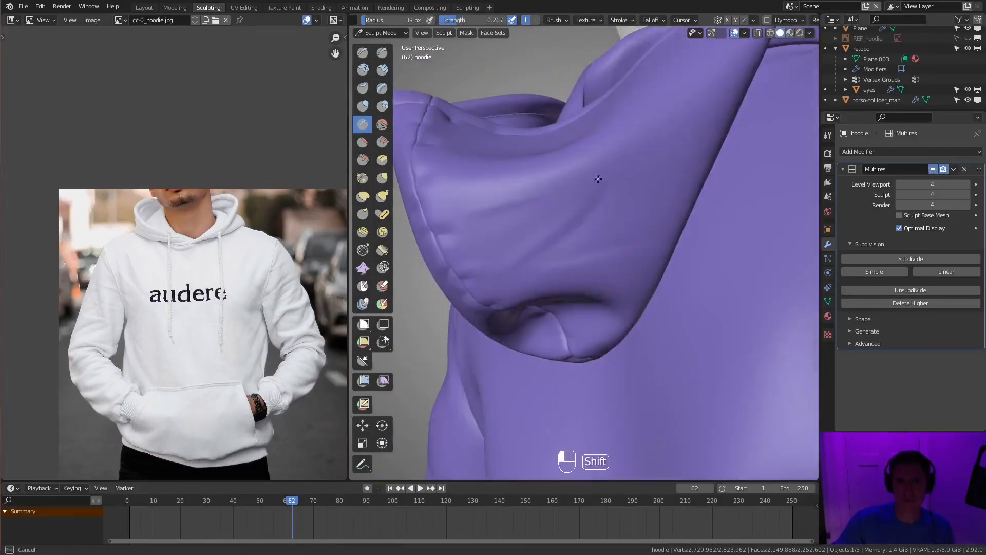
- Add soft folds to the hood's outer side and set the Crease radius to 49 px
mouse_move(624, 191)
ctrl+middle_down()
mouse_move(655, 254)
mouse_move(549, 226)
ctrl+middle_up()
key(f)
mouse_move(596, 248)
middle_down()
mouse_move(608, 260)
mouse_move(612, 218)
mouse_move(616, 271)
mouse_move(650, 294)
middle_up()
key(f)
click(613, 260)
- Frame the dark fabric's wrinkles in the reference image and sculpt subtle creases on the hood's side panel
middle_drag(278, 329, 226, 247)
ctrl+middle_drag(226, 246, 221, 205)
middle_drag(278, 401, 154, 227)
ctrl+middle_drag(155, 288, 332, 266)
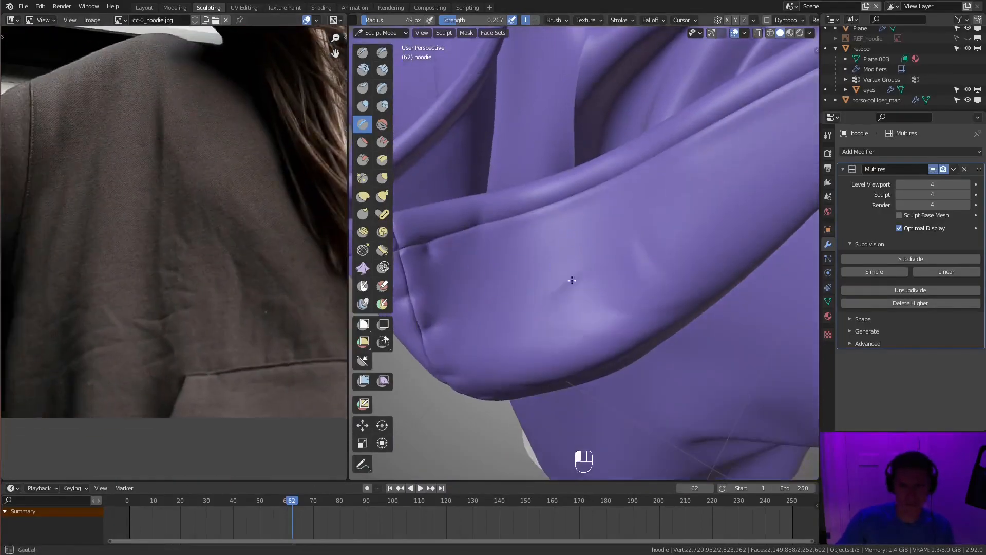
middle_drag(599, 241, 559, 283)
middle_drag(662, 206, 499, 252)
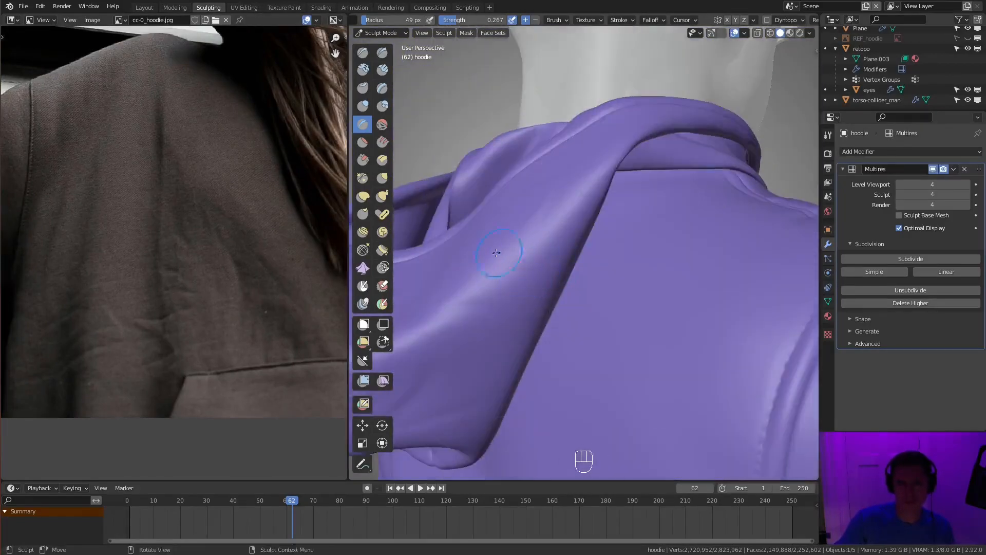
- Inflate the hood's cloth around the new folds with the Inflate/Deflate brush, using a radius of up to 106 px
ctrl+drag(501, 346, 496, 361)
key(i)
mouse_move(506, 339)
middle_down()
mouse_move(535, 308)
mouse_move(567, 180)
mouse_move(484, 241)
mouse_move(475, 226)
mouse_move(562, 236)
mouse_move(616, 228)
mouse_move(482, 288)
middle_up()
key(f)
click(575, 186)
key(f)
click(628, 227)
middle_drag(567, 232, 622, 329)
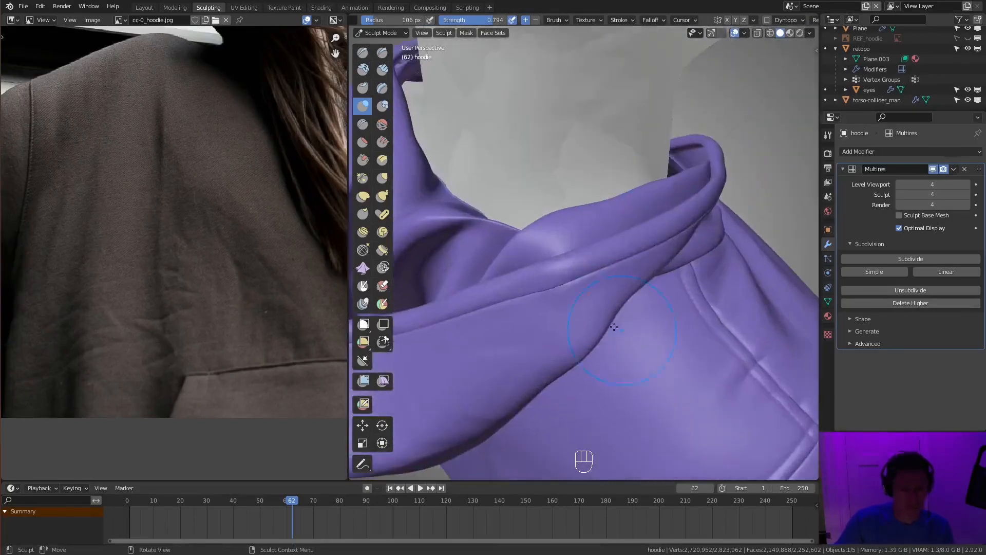
mouse_move(684, 304)
middle_down()
mouse_move(627, 249)
mouse_move(561, 220)
mouse_move(628, 234)
middle_up()
key(i)
scroll(576, 257, up, 2)
middle_drag(573, 257, 541, 233)
- In Edit Mode with wireframe shading, move vertices where the hood meets the neckline
key(Tab)
middle_drag(646, 254, 609, 265)
shift+click(591, 217)
middle_drag(591, 216, 653, 263)
shift+click(627, 218)
key(z)
shift+click(680, 250)
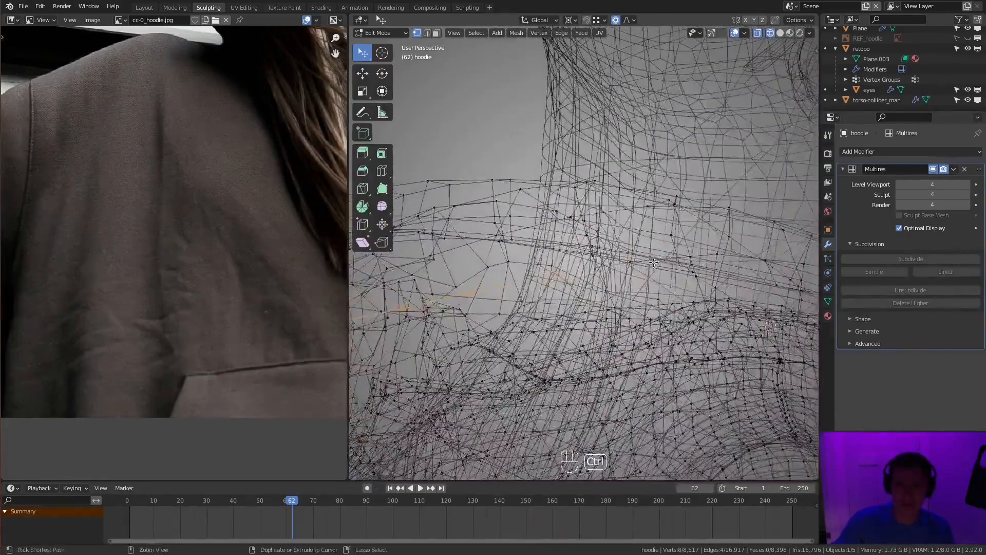
click(711, 265)
key(g)
click(731, 321)
- Select and reposition another spot of vertices along the neckline under the hood
mouse_move(731, 321)
middle_down()
mouse_move(591, 247)
mouse_move(630, 238)
mouse_move(600, 269)
middle_up()
click(553, 232)
ctrl+click(654, 249)
key(g)
key(g)
click(662, 229)
- In Sculpt Mode at Multires level 2 with Sculpt Base Mesh on, Grab the shoulder cloth up under the hood's neckline at 286 px radius
key(Tab)
key(g)
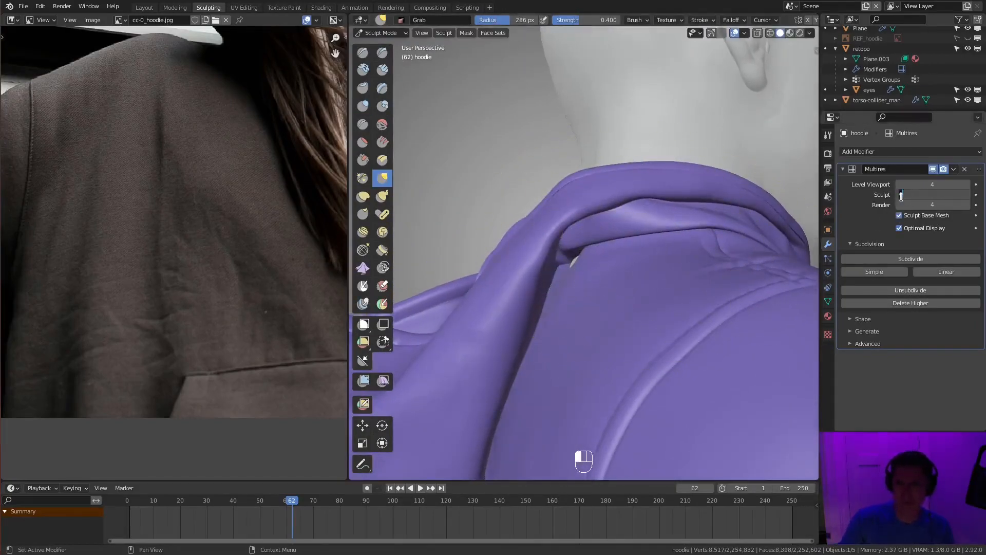
middle_drag(558, 263, 578, 265)
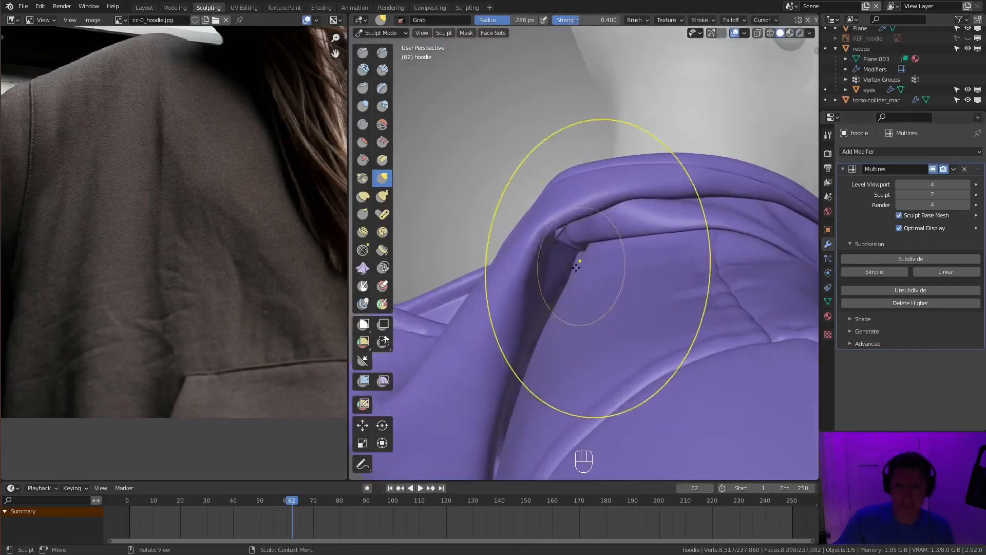
drag(556, 280, 562, 238)
mouse_move(562, 239)
middle_down()
mouse_move(634, 241)
mouse_move(621, 298)
middle_up()
mouse_move(620, 298)
middle_down()
mouse_move(573, 262)
mouse_move(638, 220)
mouse_move(580, 280)
mouse_move(615, 251)
middle_up()
- Restore Sculpt level 4 with Sculpt Base Mesh off and crease the cloth below the hood's rim at 35 px radius
key(shift+c)
key(f)
key(f)
click(493, 247)
ctrl+middle_drag(493, 247, 535, 244)
drag(508, 251, 590, 213)
key(shift+c)
key(f)
click(584, 241)
middle_drag(584, 241, 585, 297)
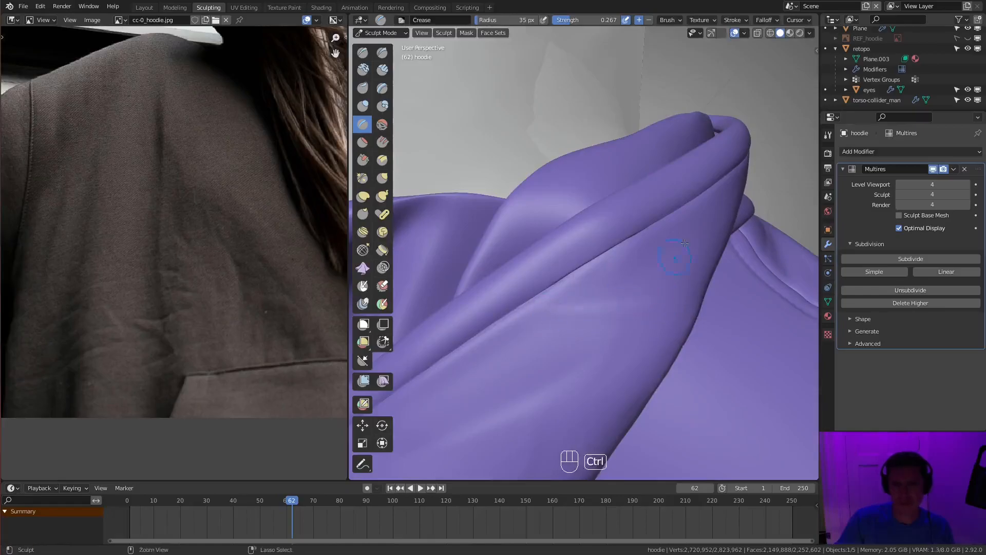
- Set the Crease radius to 49 px and crease along the seam under the hood's rim
mouse_move(654, 268)
middle_down()
mouse_move(612, 286)
mouse_move(606, 251)
middle_up()
shift+middle_drag(607, 251, 582, 293)
key(f)
click(589, 294)
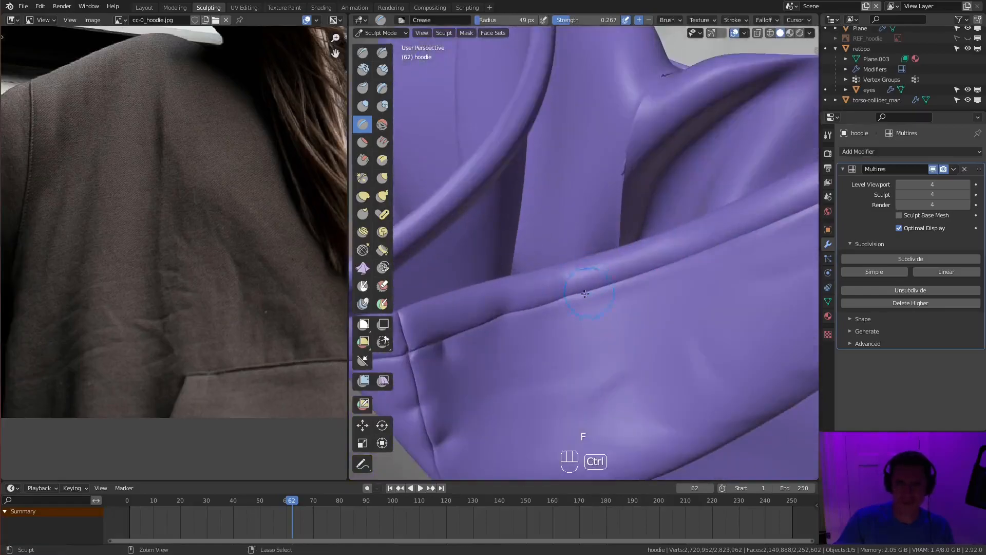
shift+middle_drag(732, 267, 694, 285)
- Set the Crease radius to 61 px and add small puckers along the front part of the hood's rim
key(f)
click(596, 296)
ctrl+drag(582, 303, 602, 292)
ctrl+drag(660, 266, 662, 268)
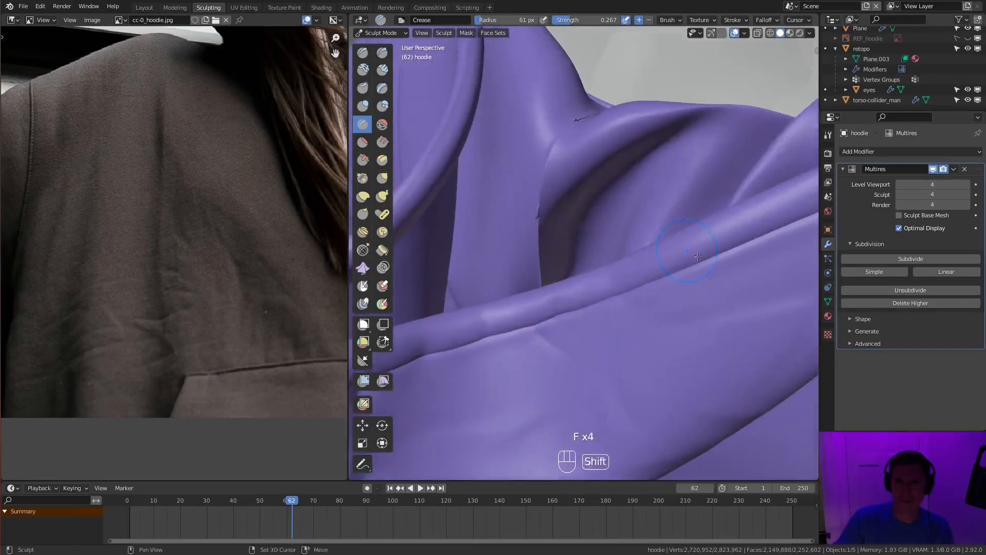
shift+middle_drag(663, 267, 667, 269)
mouse_move(735, 267)
ctrl+middle_down()
mouse_move(738, 303)
mouse_move(683, 226)
mouse_move(660, 231)
ctrl+middle_up()
- Adjust the Crease radius and strength and sculpt fine puckers along the rim toward the back of the neck
key(f)
click(660, 231)
key(shift+f)
click(662, 205)
ctrl+drag(609, 249, 618, 244)
middle_drag(679, 212, 637, 226)
ctrl+drag(576, 258, 637, 231)
middle_drag(637, 231, 614, 258)
middle_drag(696, 220, 677, 232)
- Inflate the hood's rim between the puckers with the Inflate/Deflate brush at 59 px radius
key(i)
key(f)
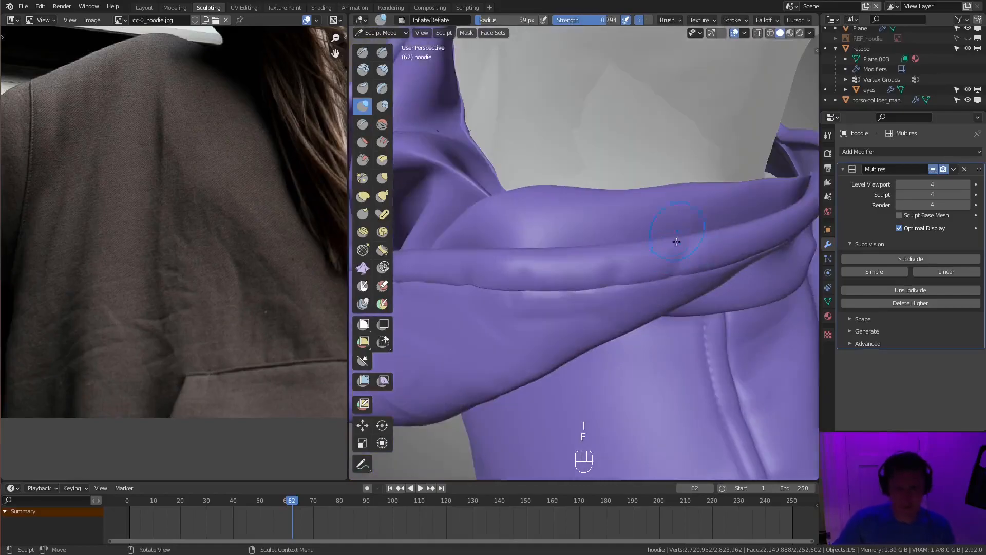
middle_drag(571, 261, 562, 280)
shift+middle_drag(481, 357, 594, 285)
drag(603, 283, 487, 369)
shift+middle_drag(487, 369, 601, 302)
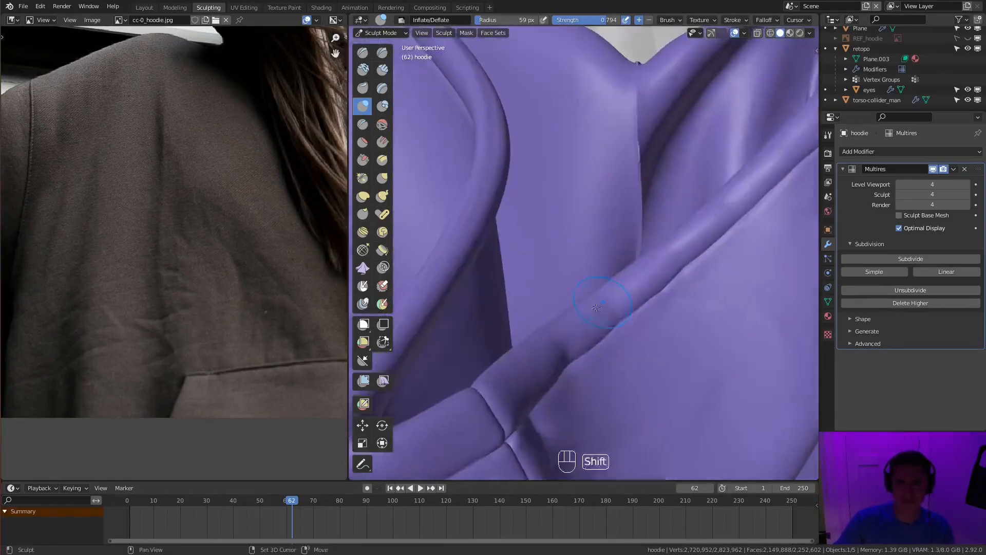
ctrl+middle_drag(513, 369, 554, 406)
mouse_move(555, 406)
middle_down()
mouse_move(596, 329)
mouse_move(672, 262)
mouse_move(607, 280)
mouse_move(569, 268)
middle_up()
- Set the Crease brush to 40 px radius and 0.242 strength and sculpt faint folds on the shoulder beside the hood
key(shift+c)
key(f)
key(ctrl+z)
ctrl+middle_drag(637, 285, 583, 214)
key(shift+c)
key(f)
key(f)
key(ctrl+z)
key(shift+f)
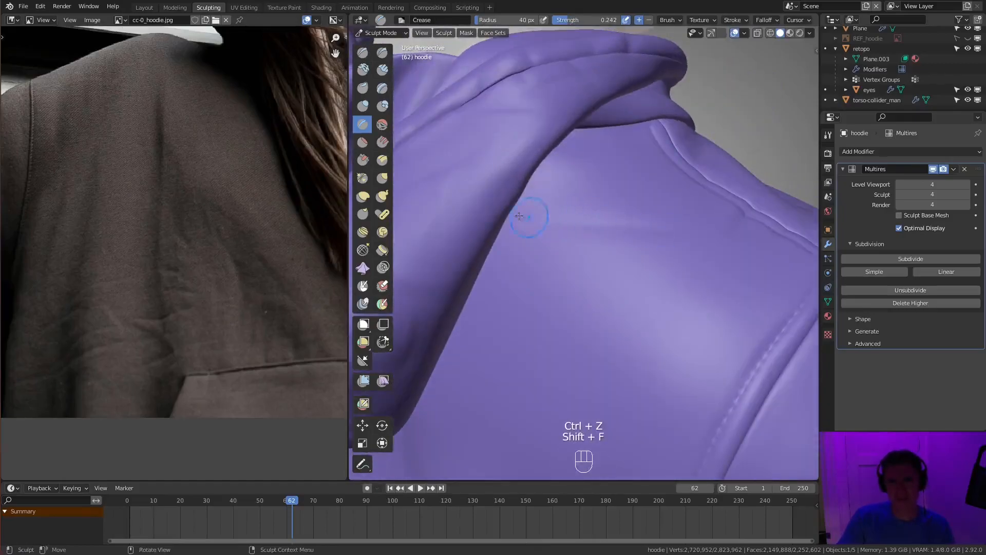
ctrl+middle_drag(513, 241, 628, 326)
middle_drag(585, 359, 703, 259)
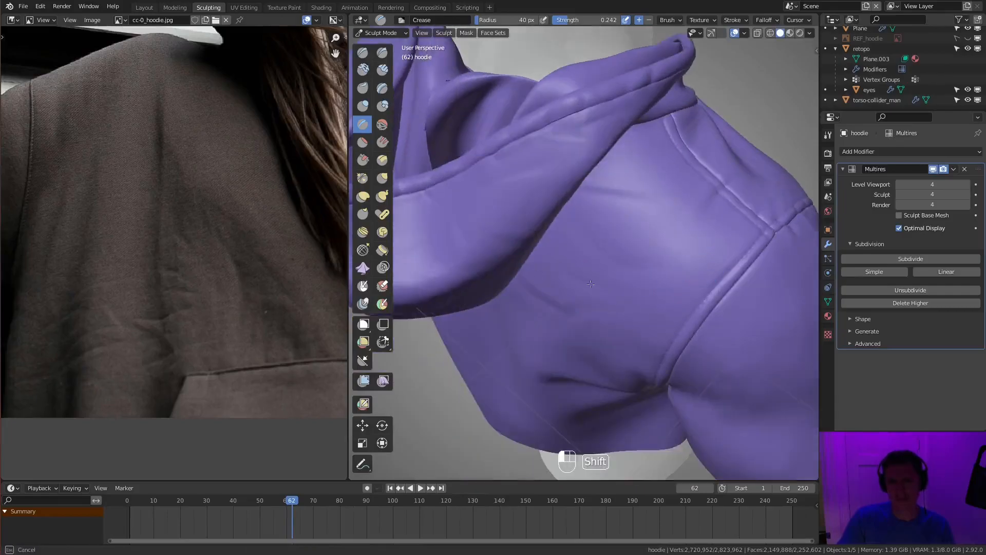
- Sculpt and smooth light creases across the upper back between the hood and the sleeve seam
middle_drag(556, 280, 585, 272)
shift+drag(586, 272, 596, 278)
mouse_move(596, 277)
middle_down()
mouse_move(660, 267)
mouse_move(637, 252)
middle_up()
ctrl+drag(616, 272, 605, 295)
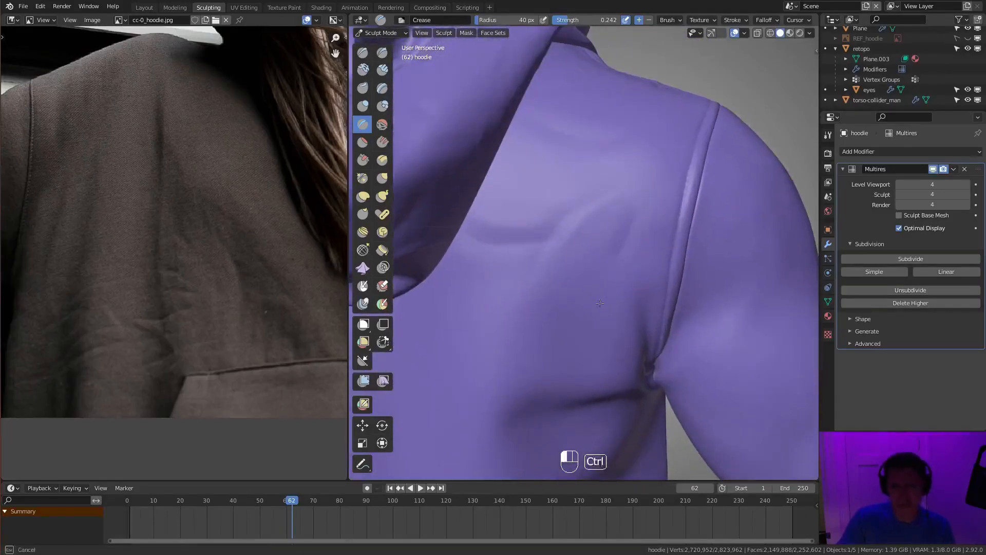
middle_drag(556, 282, 596, 256)
shift+middle_drag(627, 306, 608, 295)
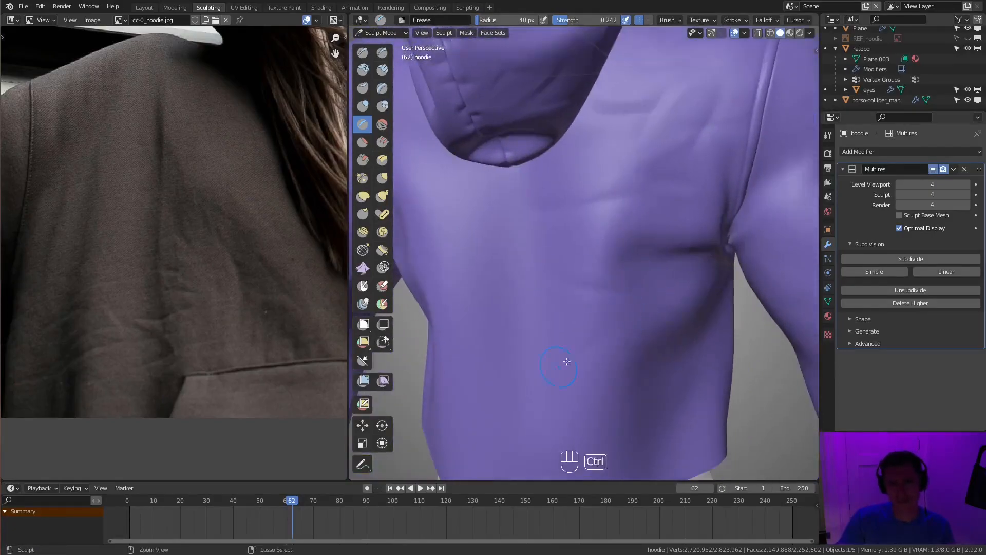
- Sculpt faint creases on the middle of the hoodie's back, below the hood and toward the armpit
ctrl+middle_drag(567, 364, 540, 346)
middle_drag(580, 314, 539, 285)
mouse_move(612, 309)
ctrl+middle_down()
mouse_move(637, 277)
mouse_move(622, 275)
mouse_move(606, 309)
ctrl+middle_up()
middle_drag(606, 309, 611, 268)
mouse_move(627, 262)
shift+middle_down()
mouse_move(653, 247)
mouse_move(626, 258)
shift+middle_up()
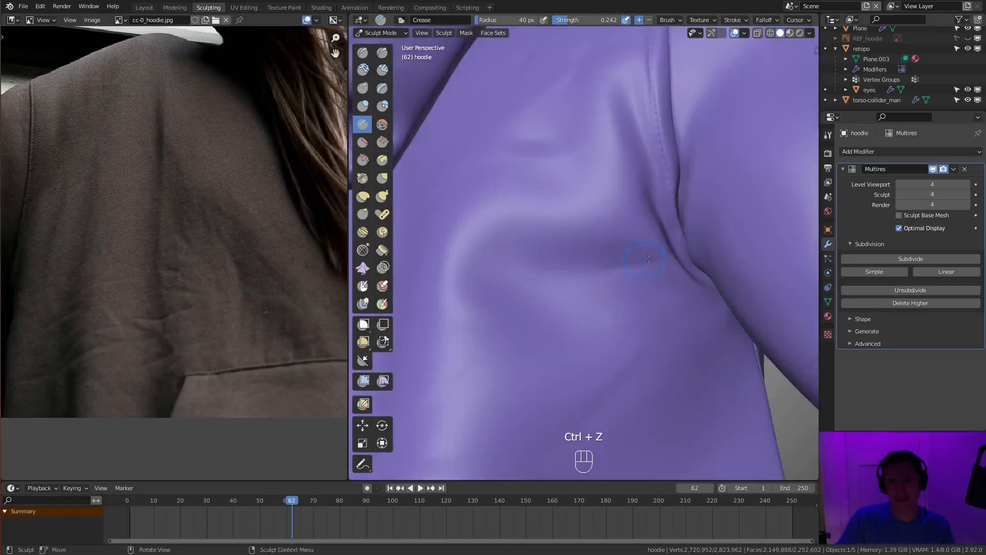
- Crease thin wrinkles inside the large fold that runs into the armpit
ctrl+drag(574, 263, 635, 257)
mouse_move(635, 247)
middle_down()
mouse_move(650, 229)
mouse_move(632, 247)
middle_up()
drag(653, 257, 606, 267)
middle_drag(611, 265, 594, 268)
mouse_move(653, 293)
ctrl+middle_down()
mouse_move(669, 280)
mouse_move(663, 304)
ctrl+middle_up()
- Add more fine creases to the torso cloth around the armpit folds
ctrl+middle_drag(603, 256, 609, 318)
shift+middle_drag(616, 313, 694, 245)
ctrl+middle_drag(586, 324, 557, 262)
ctrl+middle_drag(558, 262, 581, 282)
middle_drag(725, 302, 626, 225)
- Crease fine wrinkles into the sleeve and chest cloth on either side of the shoulder's sleeve seam
middle_drag(169, 216, 305, 248)
ctrl+middle_drag(555, 257, 555, 232)
mouse_move(555, 231)
middle_down()
mouse_move(542, 256)
mouse_move(532, 210)
mouse_move(509, 172)
middle_up()
ctrl+middle_drag(483, 110, 513, 149)
key(f)
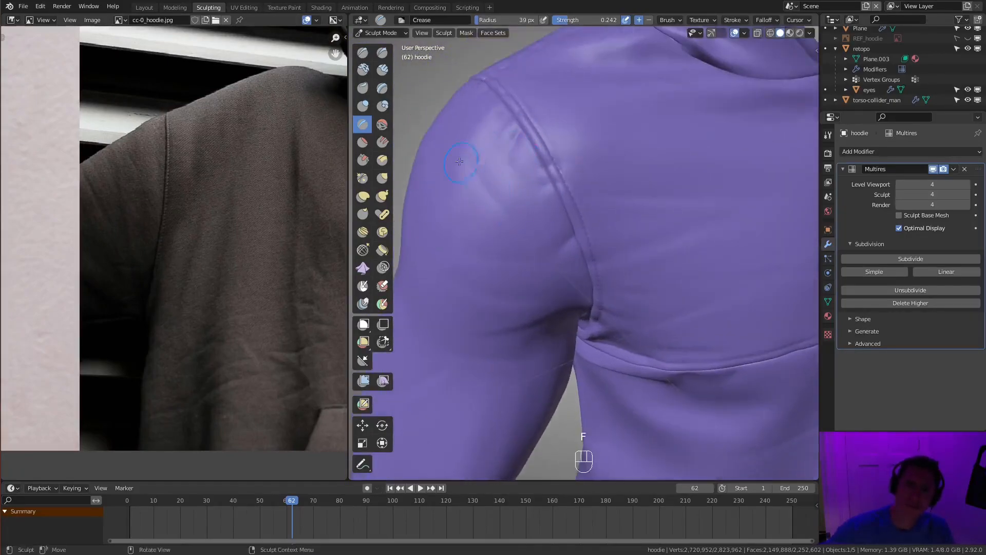
shift+drag(503, 188, 506, 191)
mouse_move(505, 192)
middle_down()
mouse_move(634, 179)
mouse_move(575, 221)
mouse_move(319, 175)
mouse_move(263, 197)
middle_up()
middle_drag(506, 179, 552, 246)
mouse_move(552, 247)
ctrl+middle_down()
mouse_move(540, 206)
mouse_move(502, 229)
mouse_move(511, 274)
mouse_move(496, 250)
mouse_move(661, 219)
mouse_move(555, 252)
mouse_move(609, 251)
mouse_move(598, 308)
mouse_move(680, 236)
mouse_move(601, 169)
ctrl+middle_up()
- Sculpt light creases beside the chest's vertical centre seam with a 58 px Crease brush
key(f)
click(606, 164)
ctrl+drag(597, 139, 603, 187)
middle_drag(603, 187, 625, 249)
ctrl+drag(625, 248, 625, 345)
shift+middle_drag(625, 346, 604, 292)
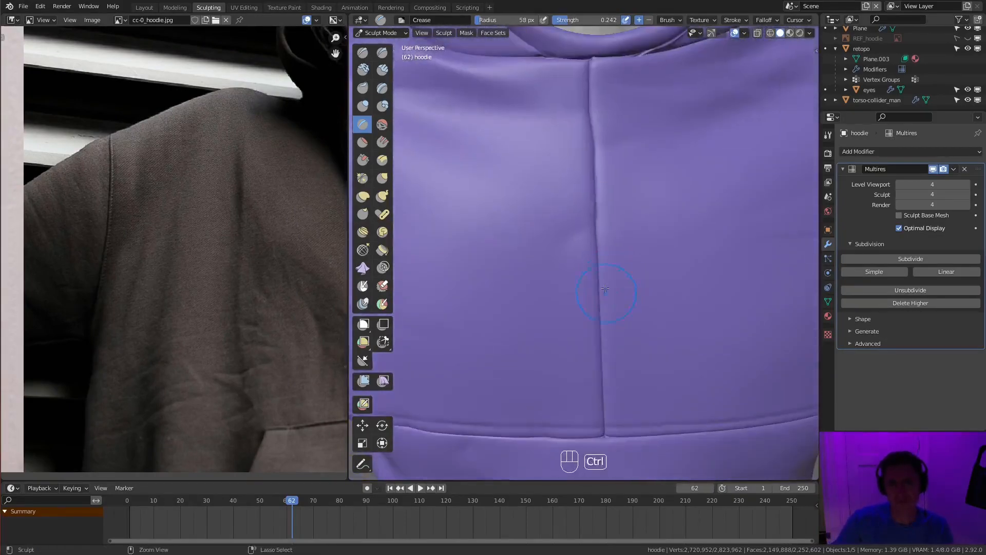
ctrl+drag(641, 357, 640, 371)
- Set the Crease brush to strength 0.376 and radius 51 px and sculpt stronger creases across the upper chest toward the hood
key(shift+f)
click(639, 331)
middle_drag(639, 332, 616, 303)
mouse_move(617, 303)
ctrl+mouse_down()
mouse_move(608, 313)
mouse_move(614, 334)
ctrl+mouse_up()
mouse_move(614, 334)
ctrl+middle_down()
mouse_move(708, 222)
mouse_move(687, 242)
mouse_move(653, 329)
ctrl+middle_up()
mouse_move(653, 328)
ctrl+middle_down()
mouse_move(595, 269)
mouse_move(606, 272)
mouse_move(544, 226)
ctrl+middle_up()
key(f)
click(588, 366)
mouse_move(545, 226)
shift+middle_down()
mouse_move(591, 365)
mouse_move(548, 314)
mouse_move(591, 272)
shift+middle_up()
ctrl+middle_drag(590, 272, 625, 268)
middle_drag(624, 267, 586, 288)
ctrl+middle_drag(586, 288, 555, 263)
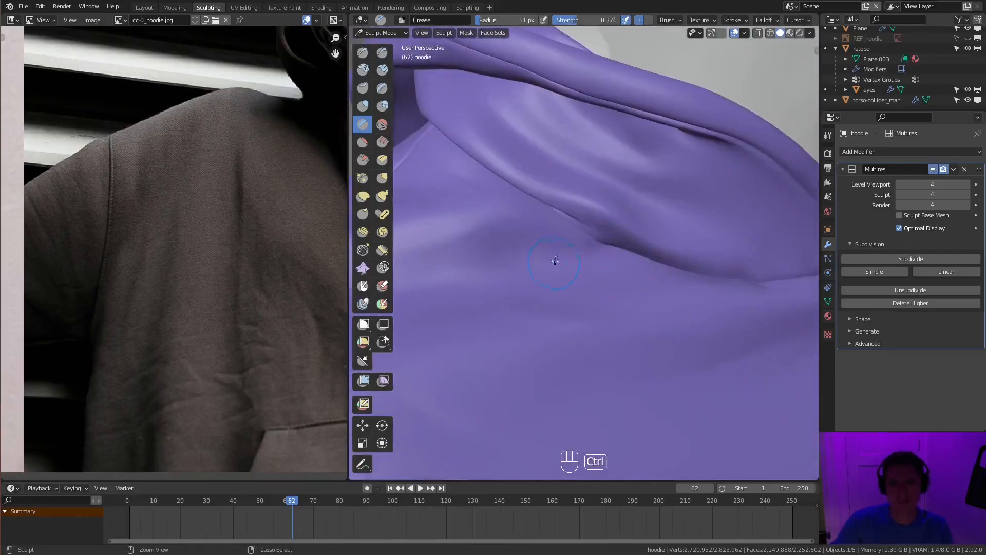
- Crease and smooth the cloth below the hood's lower edge and around the overlap at the neckline
ctrl+drag(533, 208, 560, 222)
ctrl+middle_drag(571, 206, 606, 267)
mouse_move(607, 268)
middle_down()
mouse_move(672, 205)
mouse_move(714, 267)
middle_up()
mouse_move(714, 267)
ctrl+middle_down()
mouse_move(709, 216)
mouse_move(719, 298)
ctrl+middle_up()
mouse_move(719, 298)
middle_down()
mouse_move(751, 191)
mouse_move(617, 221)
mouse_move(601, 133)
middle_up()
middle_drag(601, 134, 543, 221)
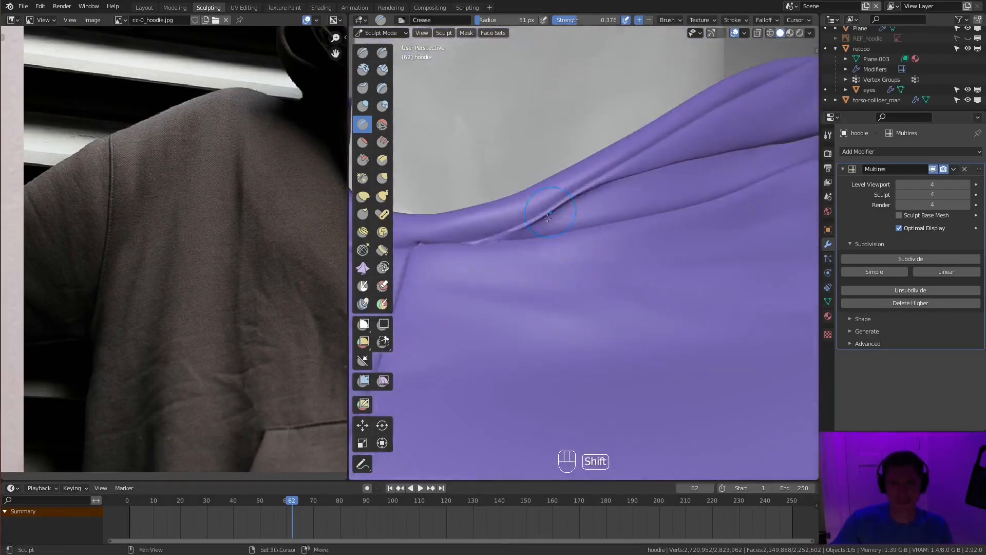
shift+middle_drag(615, 180, 590, 232)
mouse_move(553, 197)
middle_down()
mouse_move(542, 230)
mouse_move(724, 209)
mouse_move(650, 213)
middle_up()
- Reposition one base-mesh vertex in Edit Mode where the hood folds under its rim
key(Tab)
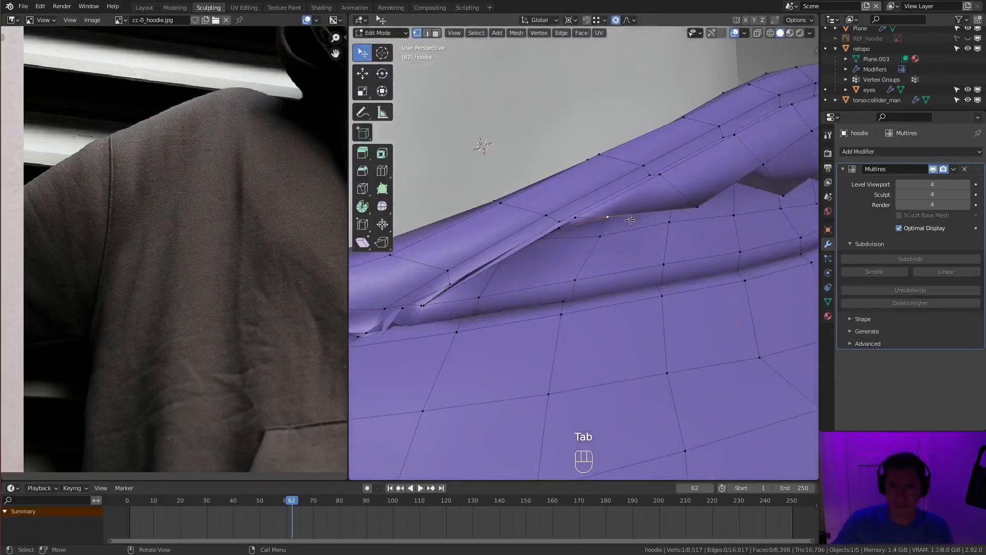
key(g)
click(596, 233)
mouse_move(595, 234)
middle_down()
mouse_move(549, 125)
mouse_move(617, 105)
middle_up()
- Check the hood overlap in wireframe and move two more vertices of the crossing hood layers, then focus on that area
key(z)
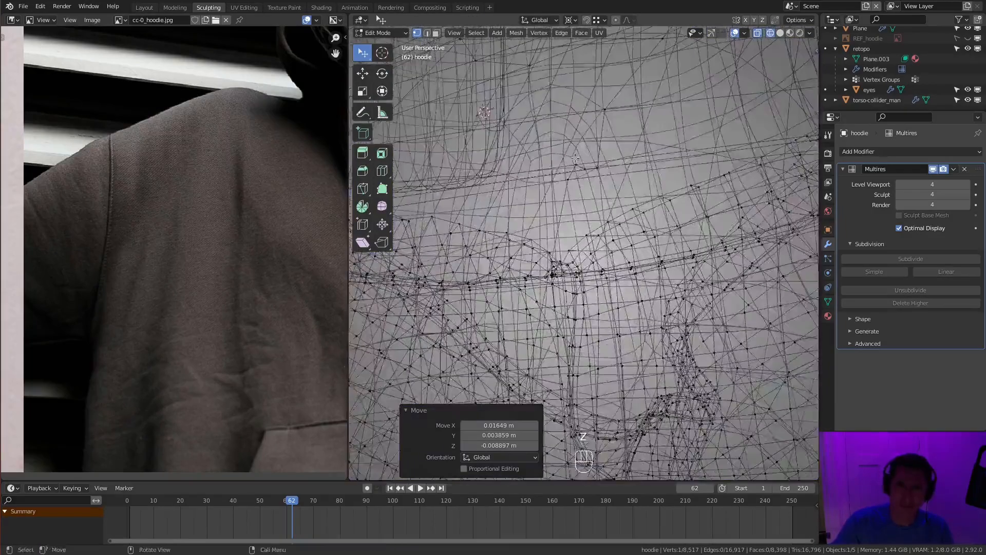
key(ctrl+KP_Add)
middle_drag(589, 142, 624, 231)
click(627, 238)
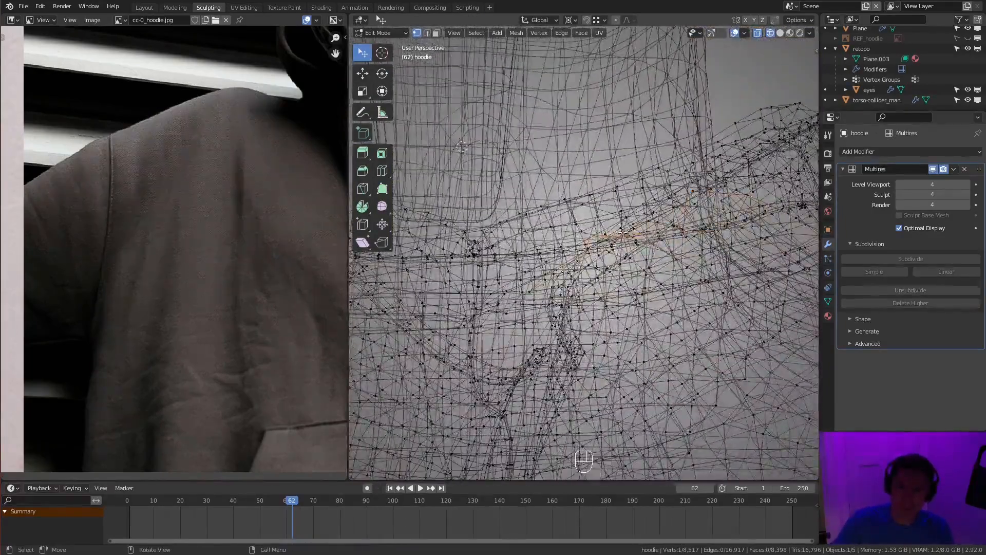
key(z)
key(g)
click(630, 272)
click(691, 242)
key(g)
click(695, 248)
mouse_move(694, 248)
middle_down()
mouse_move(617, 139)
mouse_move(637, 183)
mouse_move(614, 170)
mouse_move(596, 198)
mouse_move(629, 203)
mouse_move(609, 226)
mouse_move(595, 211)
mouse_move(622, 181)
middle_up()
key(KP_Decimal)
- Move the remaining misplaced vertices under the hood's rim to separate the overlapping layers
click(611, 154)
shift+click(588, 207)
key(z)
key(z)
key(g)
click(611, 224)
click(624, 180)
key(g)
click(631, 201)
click(663, 180)
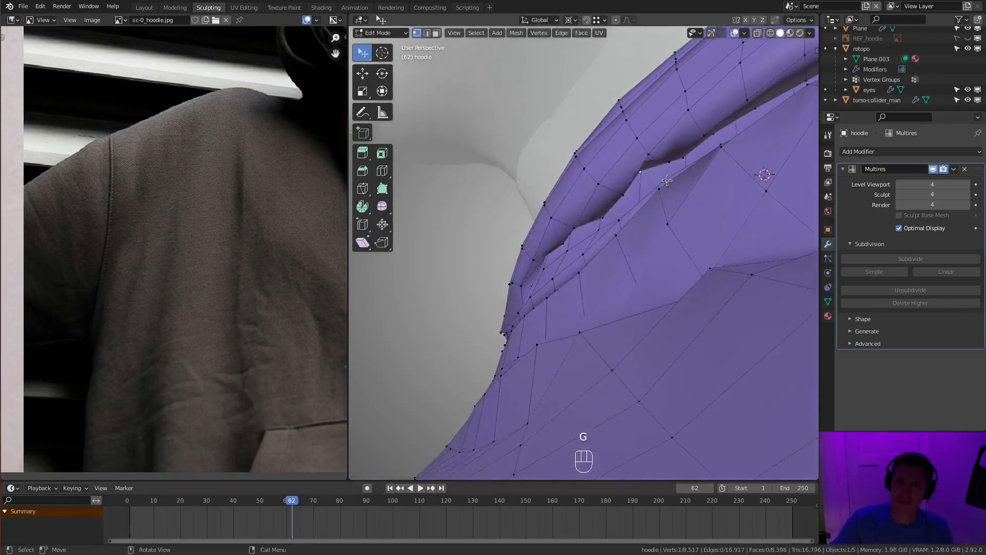
key(g)
click(670, 219)
- Return to Sculpt Mode and inflate the repaired hood overlap next to the neckline
key(Tab)
scroll(658, 216, down, 5)
mouse_move(657, 216)
middle_down()
mouse_move(689, 203)
mouse_move(606, 231)
middle_up()
scroll(591, 236, up, 5)
key(f)
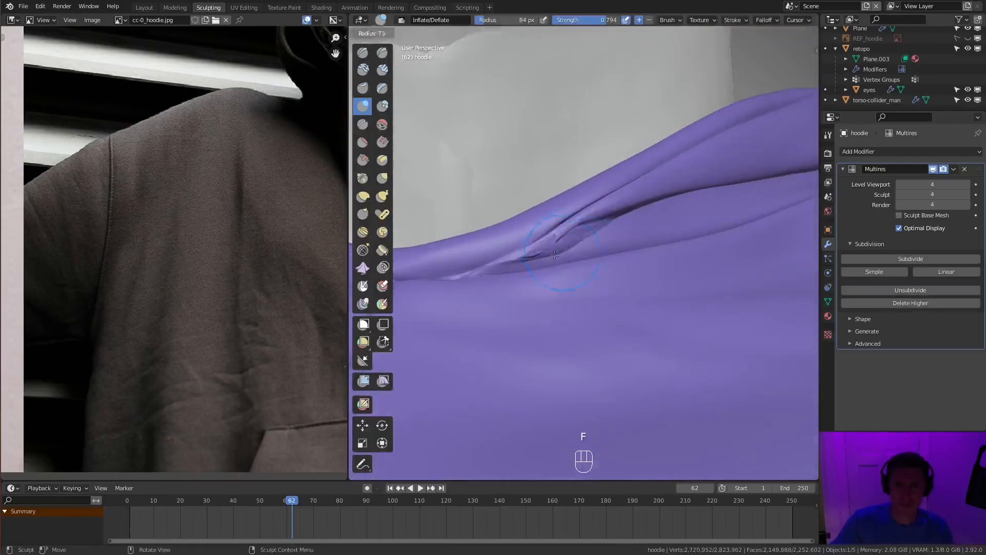
shift+drag(487, 265, 465, 275)
mouse_move(513, 273)
middle_down()
mouse_move(555, 288)
mouse_move(586, 282)
mouse_move(579, 231)
mouse_move(596, 256)
mouse_move(581, 297)
middle_up()
- Redefine the groove between the hood's rim and the chest with the Crease brush
key(shift+c)
key(f)
key(f)
key(f)
key(g)
key(f)
key(shift+c)
key(f)
ctrl+middle_drag(518, 309, 544, 288)
- Refine the cloth around the front neckline and the hood's folds with more Crease strokes
key(f)
mouse_move(545, 288)
middle_down()
mouse_move(573, 298)
mouse_move(629, 254)
middle_up()
middle_drag(713, 227, 648, 241)
mouse_move(698, 222)
middle_down()
mouse_move(679, 225)
mouse_move(677, 207)
mouse_move(683, 257)
mouse_move(659, 244)
mouse_move(655, 216)
middle_up()
key(f)
ctrl+drag(650, 247, 629, 262)
ctrl+middle_drag(656, 275, 648, 257)
- Crease tiny wrinkles across the top of the chest's centre seam with a 29 px brush
key(f)
ctrl+middle_drag(636, 291, 630, 309)
ctrl+drag(622, 294, 601, 297)
middle_drag(606, 301, 646, 315)
mouse_move(665, 179)
ctrl+middle_down()
mouse_move(671, 218)
mouse_move(724, 226)
ctrl+middle_up()
ctrl+middle_drag(601, 329, 599, 293)
- Resize the Crease brush and add more fine creases across the chest around the centre seam and neckline
key(f)
click(595, 295)
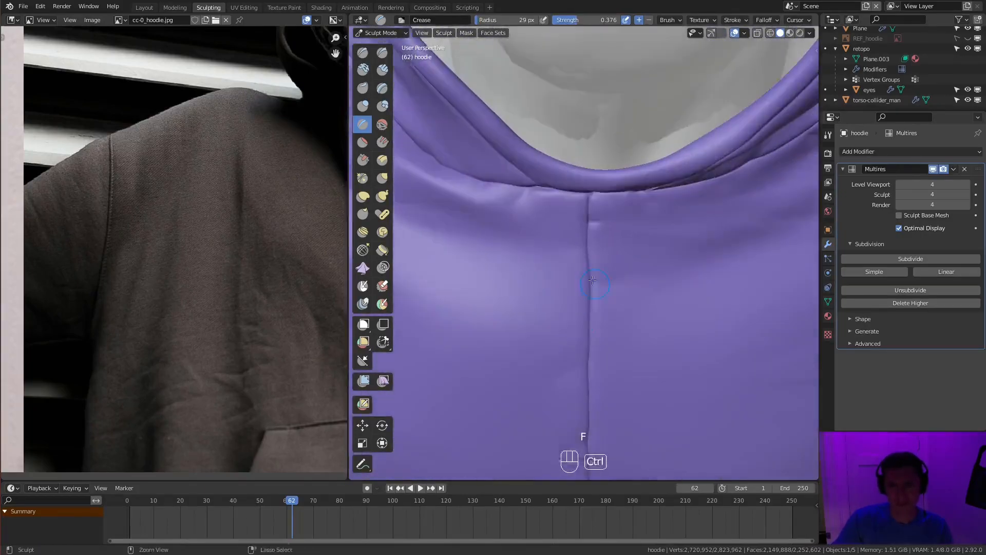
ctrl+drag(580, 273, 572, 273)
ctrl+middle_drag(578, 226, 591, 278)
middle_drag(622, 221, 677, 231)
ctrl+middle_drag(668, 309, 663, 273)
key(f)
- Bring the teal hoodie's shoulder into view as reference and crease the cloth beside the matching shoulder seam
key(f)
click(680, 331)
mouse_move(695, 321)
middle_down()
mouse_move(616, 288)
mouse_move(618, 250)
middle_up()
ctrl+middle_drag(701, 292, 719, 329)
mouse_move(720, 257)
middle_down()
mouse_move(747, 231)
mouse_move(709, 234)
middle_up()
ctrl+middle_drag(709, 234, 698, 180)
key(f)
shift+middle_drag(668, 215, 617, 256)
mouse_move(154, 261)
ctrl+middle_down()
mouse_move(220, 266)
mouse_move(169, 311)
mouse_move(286, 333)
mouse_move(192, 268)
mouse_move(190, 329)
ctrl+middle_up()
mouse_move(624, 174)
middle_down()
mouse_move(612, 219)
mouse_move(642, 195)
middle_up()
key(f)
ctrl+drag(642, 206, 684, 274)
shift+middle_drag(663, 257, 643, 293)
ctrl+drag(643, 293, 649, 304)
mouse_move(649, 231)
ctrl+middle_down()
mouse_move(639, 288)
mouse_move(596, 242)
mouse_move(560, 272)
ctrl+middle_up()
ctrl+drag(560, 273, 601, 309)
mouse_move(601, 309)
middle_down()
mouse_move(632, 314)
mouse_move(560, 260)
middle_up()
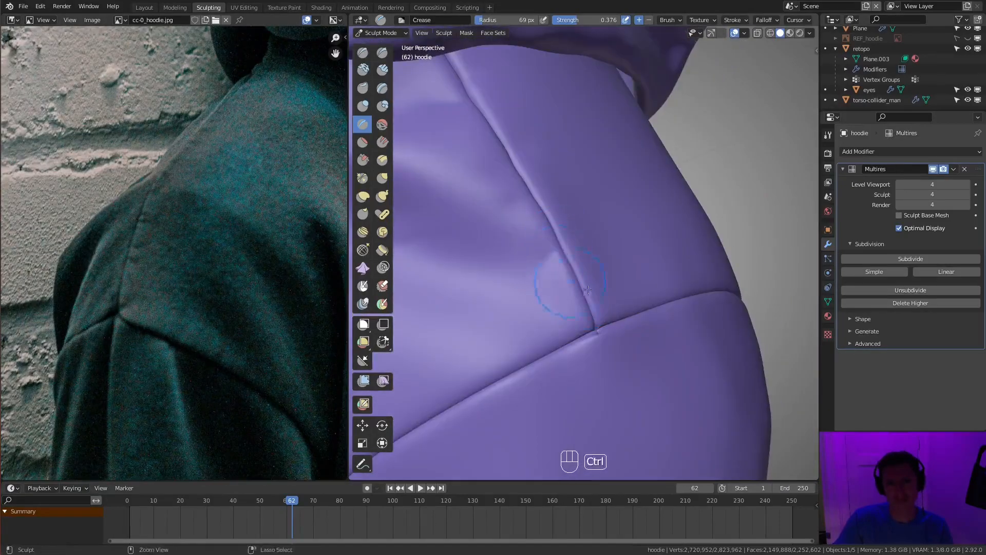
- Set the Crease radius to 73 px and sculpt creases where the shoulder seam meets the sleeve seam
ctrl+middle_drag(585, 315, 606, 359)
mouse_move(607, 288)
middle_down()
mouse_move(678, 225)
mouse_move(623, 298)
middle_up()
key(f)
ctrl+drag(623, 298, 596, 309)
ctrl+middle_drag(596, 308, 577, 253)
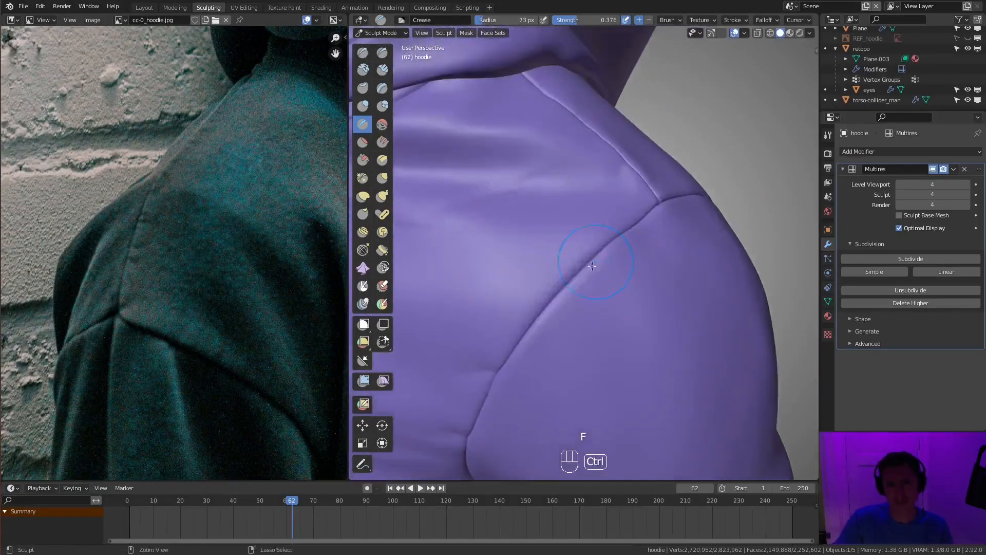
- Sculpt small pull creases along the sleeve seam from the shoulder down toward the armpit
ctrl+drag(577, 254, 560, 288)
ctrl+middle_drag(561, 303, 565, 283)
ctrl+middle_drag(610, 252, 578, 268)
mouse_move(588, 334)
shift+middle_down()
mouse_move(663, 283)
mouse_move(638, 324)
mouse_move(580, 287)
shift+middle_up()
ctrl+drag(581, 288, 550, 277)
middle_drag(570, 257, 638, 242)
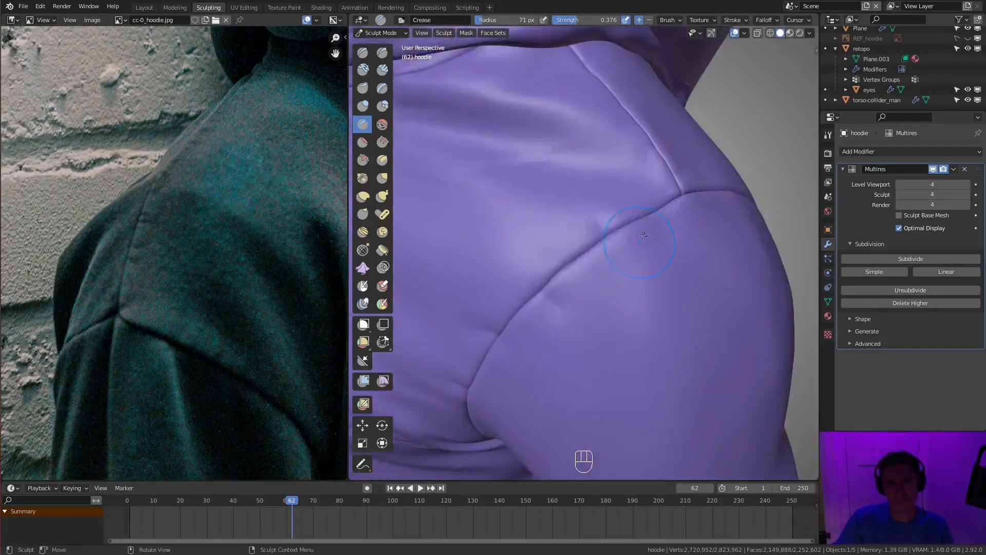
ctrl+middle_drag(646, 276, 632, 329)
mouse_move(632, 329)
middle_down()
mouse_move(612, 308)
mouse_move(580, 329)
middle_up()
- Refine the junction of the shoulder and sleeve seams with the Crease and Inflate brushes
key(f)
click(580, 287)
mouse_move(581, 329)
ctrl+middle_down()
mouse_move(591, 278)
mouse_move(571, 278)
ctrl+middle_up()
mouse_move(568, 315)
shift+mouse_down()
mouse_move(562, 322)
mouse_move(647, 312)
shift+mouse_up()
mouse_move(637, 308)
middle_down()
mouse_move(595, 249)
mouse_move(591, 324)
middle_up()
ctrl+middle_drag(591, 324, 588, 287)
shift+drag(586, 361, 588, 353)
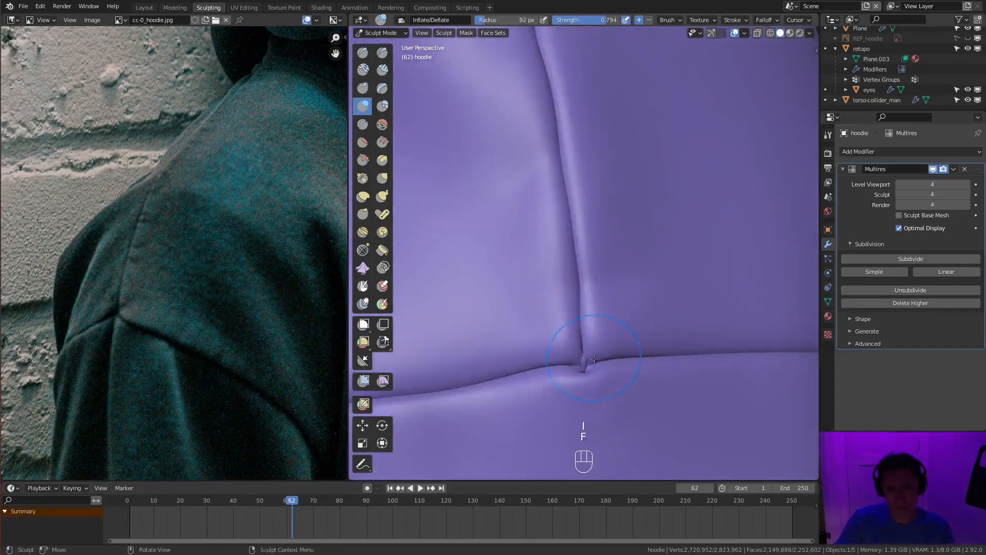
ctrl+drag(582, 365, 579, 363)
- Sculpt small pull creases beside the sleeve seam over the top and back of the shoulder
mouse_move(591, 355)
ctrl+middle_down()
mouse_move(657, 301)
mouse_move(650, 260)
mouse_move(616, 221)
ctrl+middle_up()
middle_drag(617, 221, 555, 256)
ctrl+drag(534, 307, 537, 317)
mouse_move(576, 287)
middle_down()
mouse_move(527, 224)
mouse_move(555, 273)
middle_up()
middle_drag(538, 319, 560, 280)
ctrl+drag(586, 275, 592, 286)
middle_drag(593, 286, 571, 262)
ctrl+drag(549, 246, 552, 251)
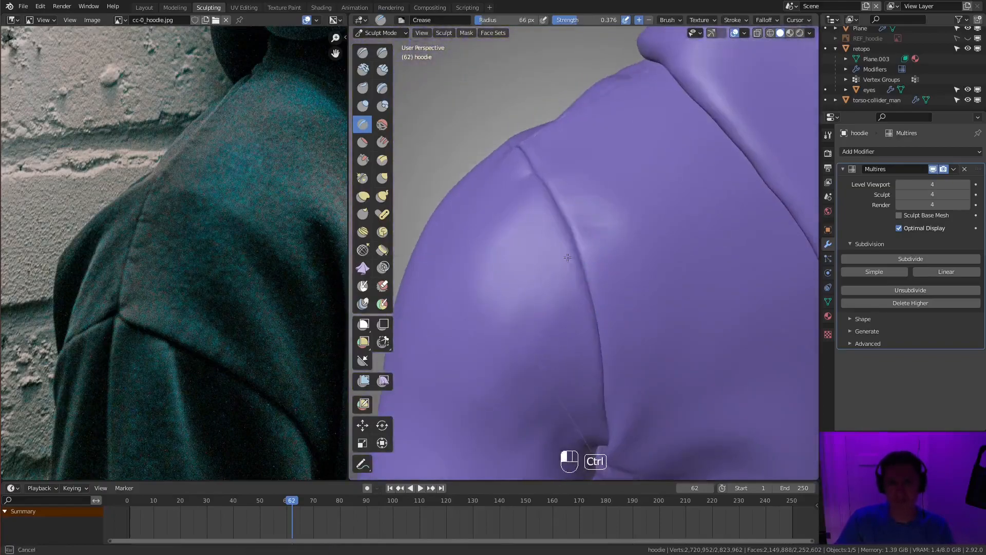
- Set the Crease radius to 21 px, turn on Stabilize Stroke and crease a thin line parallel to the front of the sleeve seam
ctrl+middle_drag(592, 308, 629, 280)
mouse_move(629, 280)
middle_down()
mouse_move(674, 260)
mouse_move(668, 270)
mouse_move(674, 249)
mouse_move(642, 262)
middle_up()
ctrl+middle_drag(642, 262, 637, 231)
key(shift+c)
key(f)
key(f)
mouse_move(634, 267)
ctrl+middle_down()
mouse_move(649, 242)
mouse_move(710, 221)
ctrl+middle_up()
key(f)
key(f)
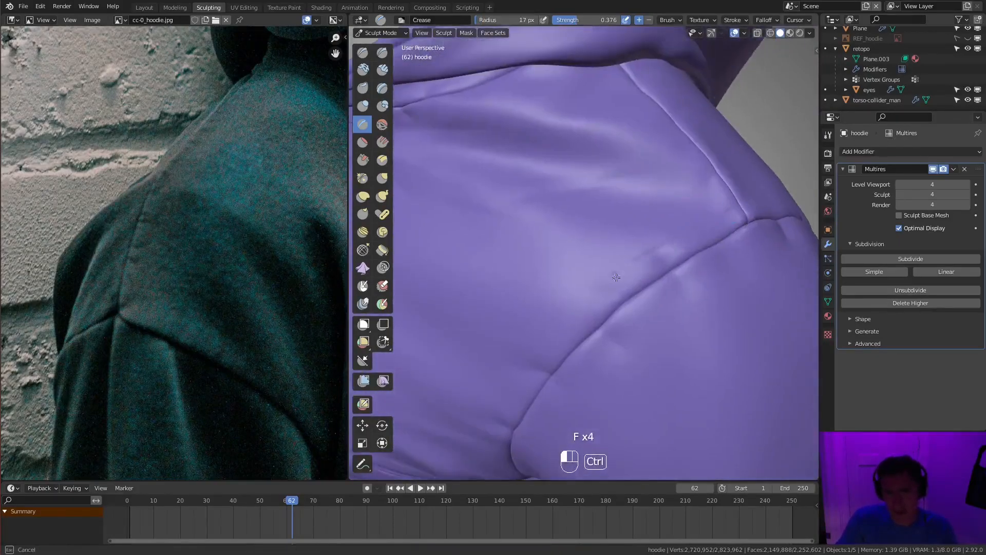
click(731, 20)
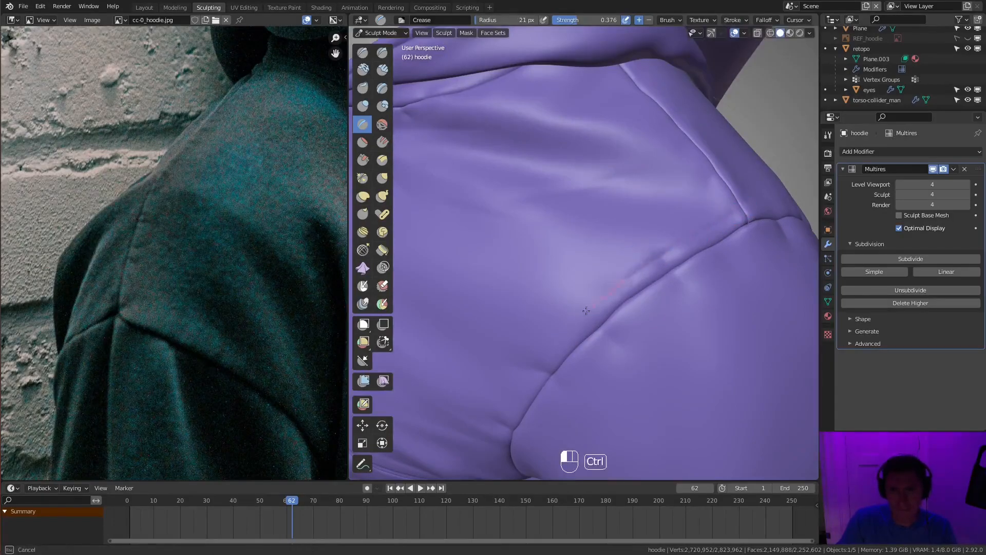
ctrl+drag(511, 394, 506, 406)
- Continue the thin parallel crease down the front sleeve seam to the armpit, undoing misplaced strokes
mouse_move(545, 216)
ctrl+middle_down()
mouse_move(716, 238)
mouse_move(596, 226)
mouse_move(580, 158)
ctrl+middle_up()
key(ctrl+z)
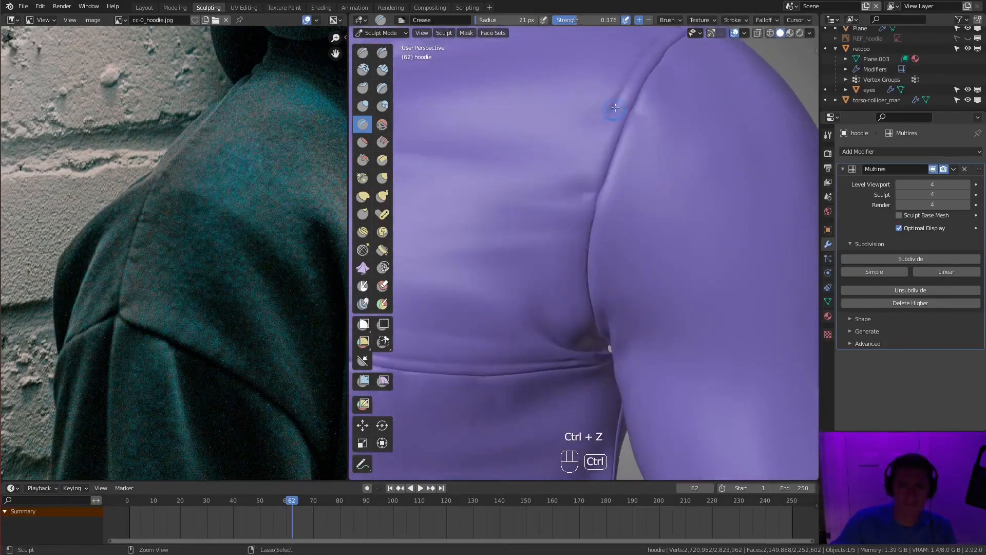
ctrl+drag(616, 381, 618, 385)
scroll(617, 383, down, 3)
middle_drag(616, 382, 579, 416)
key(ctrl+z)
scroll(588, 401, up, 2)
ctrl+drag(577, 190, 561, 232)
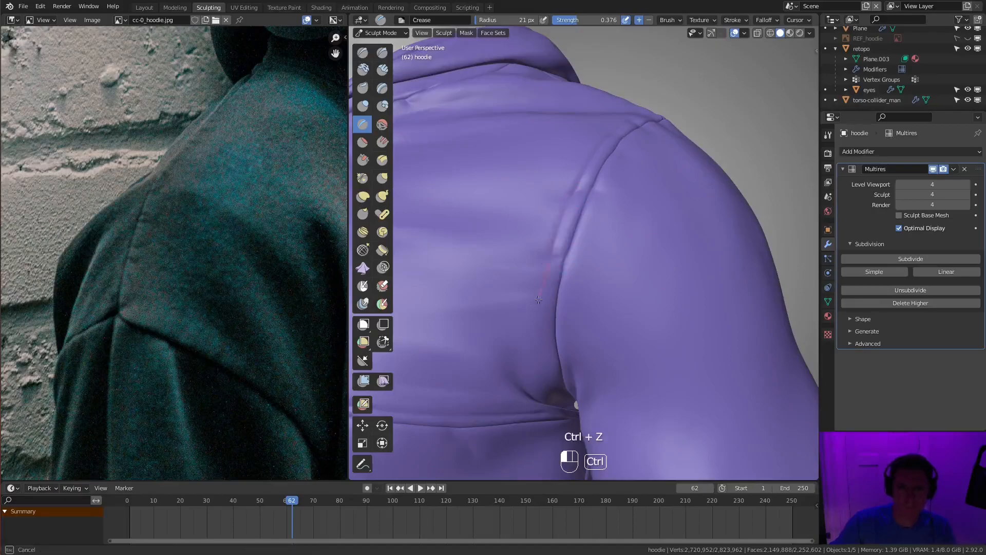
ctrl+drag(553, 403, 564, 412)
- Crease a thin parallel line along the back of the sleeve seam, starting at the shoulder seam
scroll(619, 229, down, 4)
mouse_move(618, 230)
middle_down()
mouse_move(513, 257)
mouse_move(506, 226)
middle_up()
scroll(506, 221, up, 4)
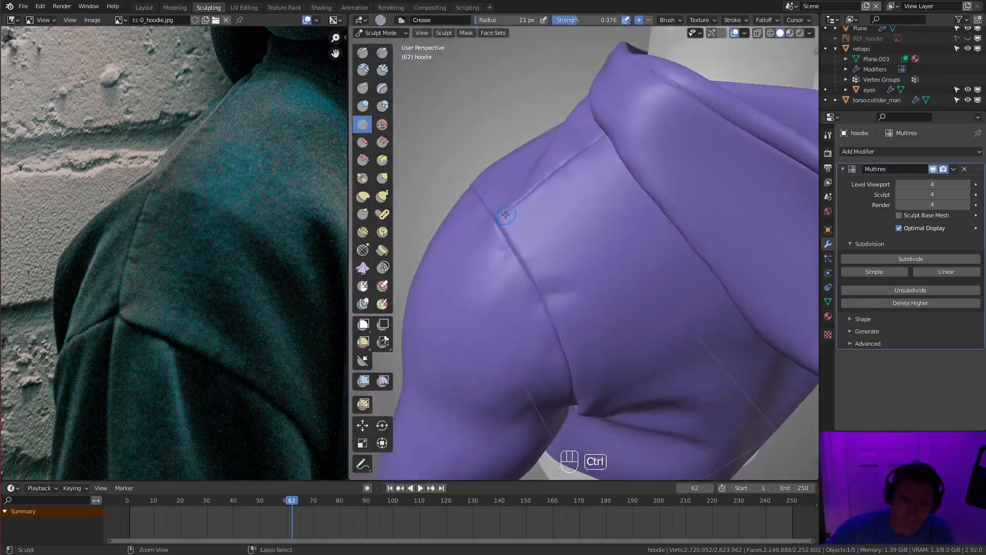
ctrl+drag(506, 214, 530, 255)
middle_drag(519, 221, 509, 191)
ctrl+drag(500, 188, 532, 236)
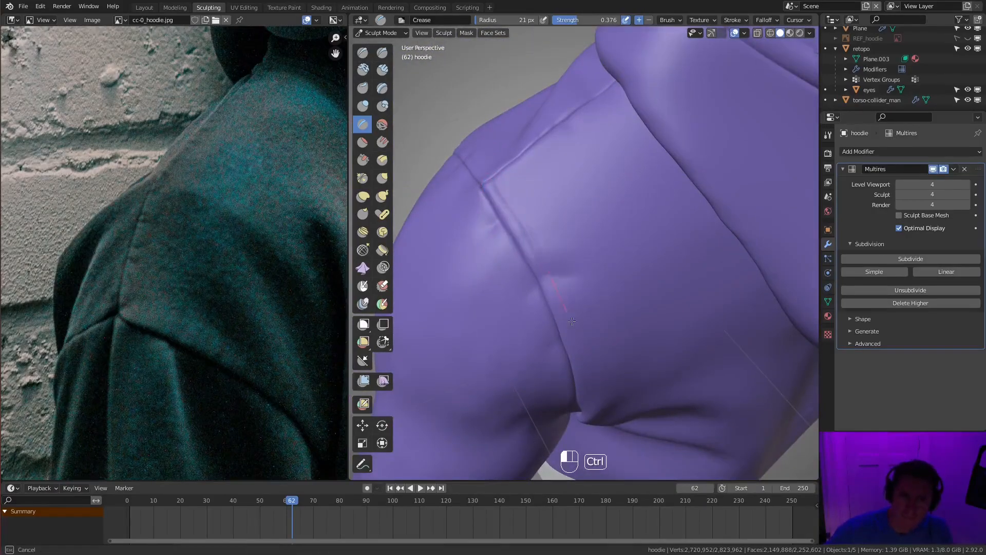
ctrl+drag(591, 391, 593, 406)
- Redraw the parallel crease along the back sleeve seam and extend it into the armpit
mouse_move(595, 284)
middle_down()
mouse_move(592, 205)
mouse_move(577, 234)
mouse_move(637, 231)
middle_up()
scroll(608, 208, down, 4)
scroll(545, 257, up, 4)
middle_drag(533, 282, 550, 319)
key(ctrl+z)
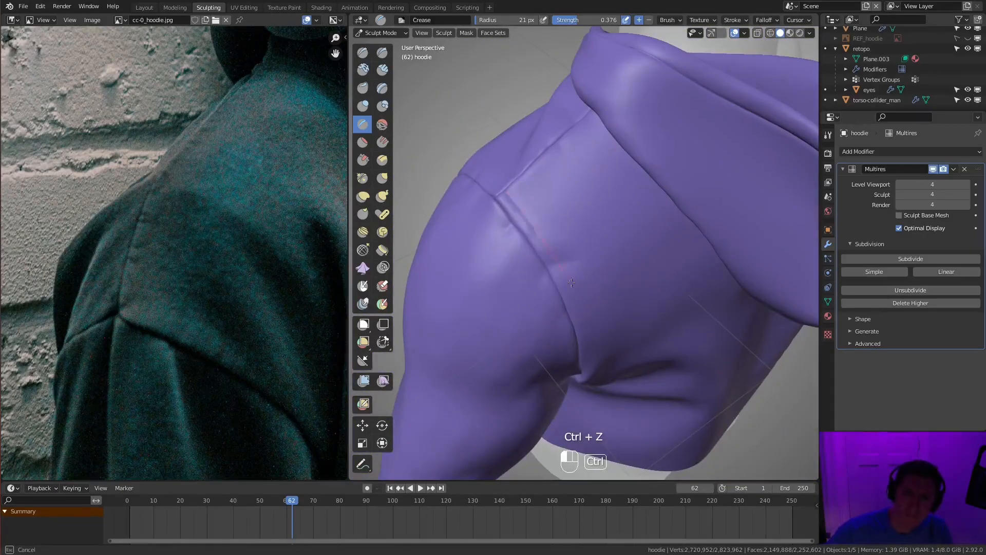
ctrl+drag(590, 412, 590, 417)
middle_drag(591, 380, 594, 218)
ctrl+drag(595, 211, 599, 292)
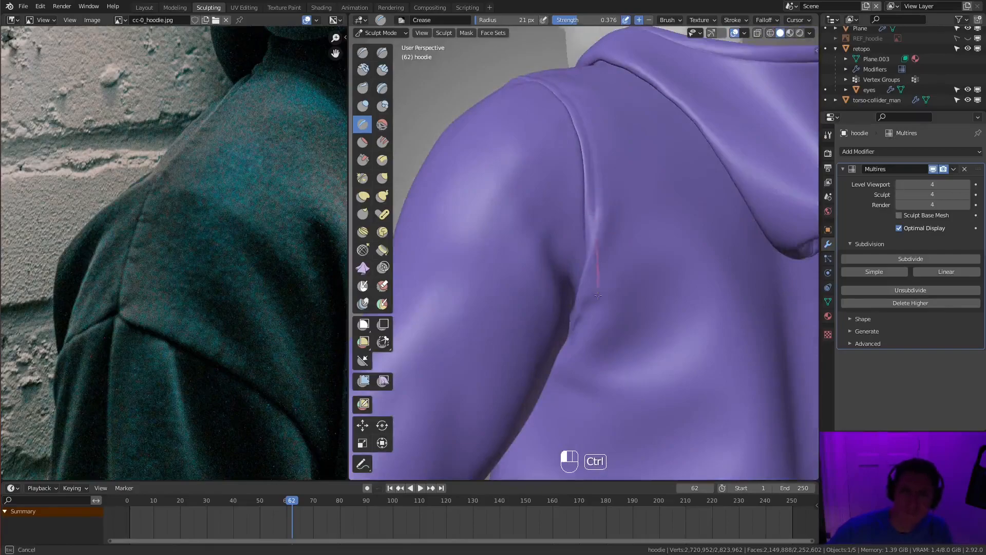
ctrl+drag(560, 363, 558, 368)
- Crease a thin line parallel to the shoulder seam between the sleeve seam and the hood
scroll(642, 206, down, 5)
mouse_move(652, 198)
middle_down()
mouse_move(632, 187)
mouse_move(665, 227)
mouse_move(658, 205)
mouse_move(616, 205)
mouse_move(581, 234)
middle_up()
scroll(647, 234, up, 5)
scroll(657, 206, down, 4)
scroll(578, 235, up, 4)
ctrl+drag(532, 263, 544, 271)
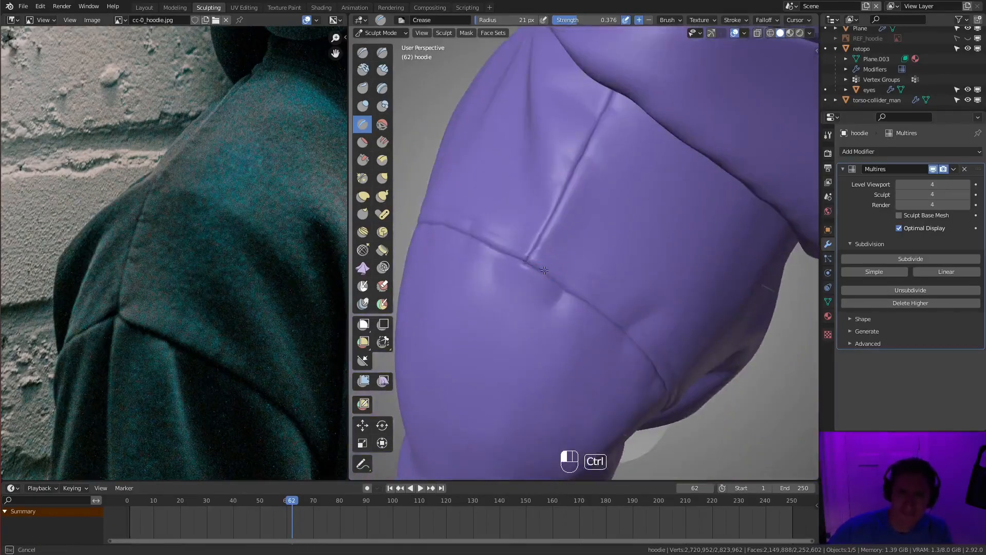
key(ctrl+z)
ctrl+drag(633, 83, 637, 81)
- Increase the Crease stroke spacing for dashed stitches, set the strength to 0.473 and undo the test strokes by the chest seam
scroll(649, 98, down, 2)
mouse_move(617, 128)
middle_down()
mouse_move(661, 161)
mouse_move(553, 201)
mouse_move(674, 177)
middle_up()
scroll(660, 161, down, 4)
scroll(581, 205, up, 5)
middle_drag(580, 205, 647, 190)
click(733, 20)
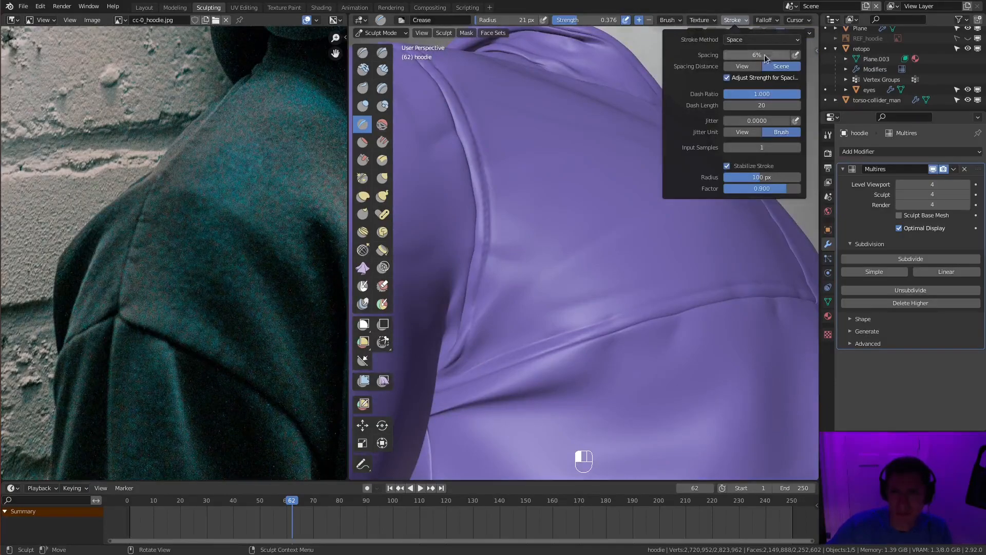
key(f)
click(557, 284)
key(shift+f)
click(560, 283)
key(ctrl+z)
- Set the Crease radius to 8 px and undo another trial stitch line
key(ctrl+z)
key(f)
click(588, 286)
mouse_move(588, 286)
shift+middle_down()
mouse_move(612, 206)
mouse_move(629, 196)
shift+middle_up()
key(ctrl+z)
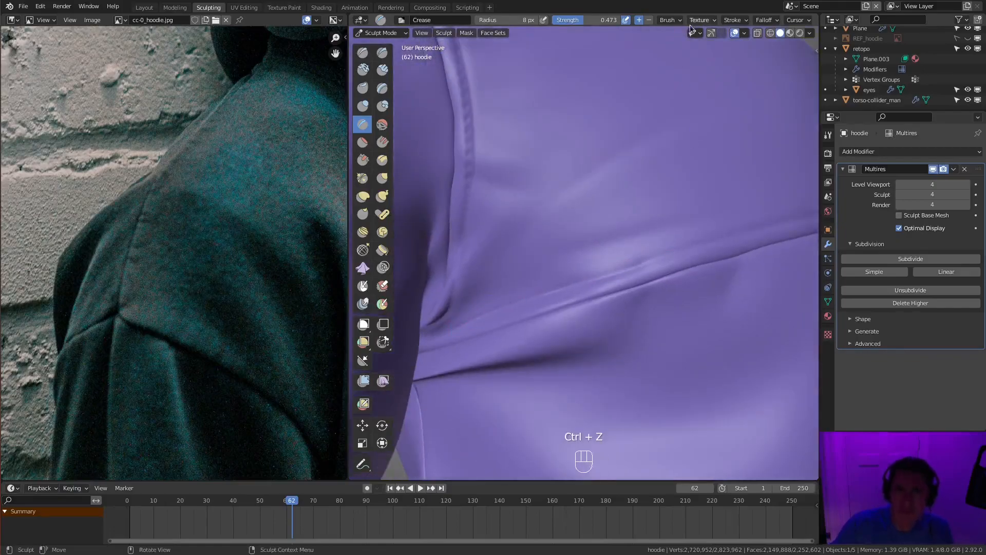
click(689, 24)
key(ctrl+z)
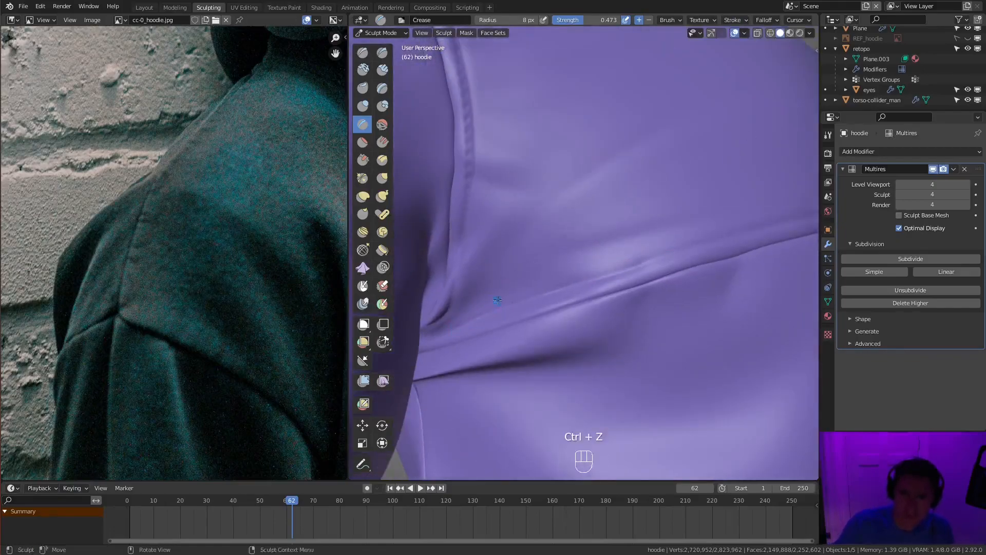
- Set the Crease strength to 0.594 and draw a dashed stitch line along the chest seam, starting at the armpit
key(shift+f)
click(445, 323)
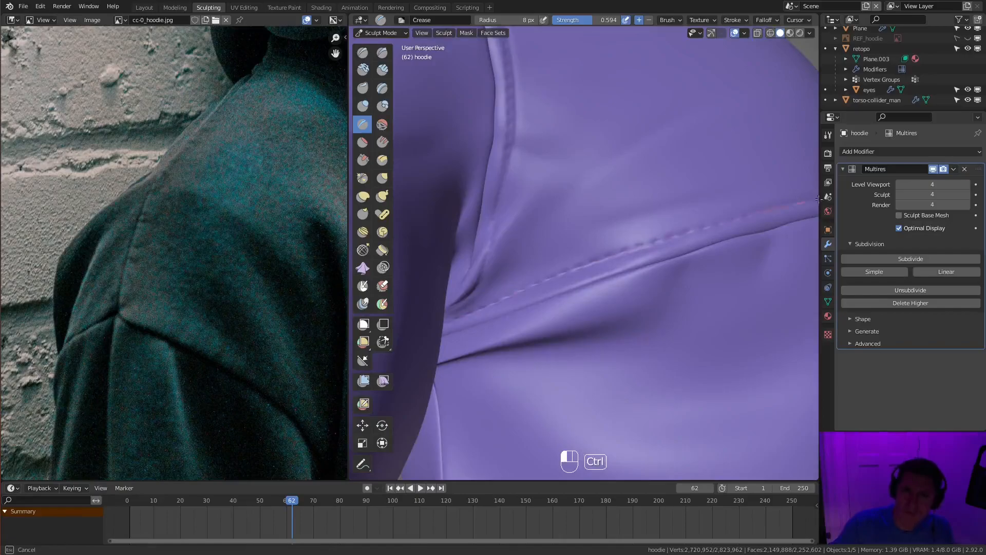
ctrl+drag(812, 201, 814, 201)
shift+middle_drag(812, 201, 504, 326)
ctrl+drag(506, 325, 560, 310)
ctrl+drag(758, 282, 785, 279)
mouse_move(785, 279)
middle_down()
mouse_move(709, 286)
mouse_move(542, 235)
middle_up()
- Continue the dashed stitches across the rest of the chest seam, replacing a misplaced stroke
ctrl+drag(523, 278, 604, 274)
key(ctrl+z)
ctrl+drag(778, 274, 785, 274)
middle_drag(785, 273, 712, 266)
ctrl+drag(541, 228, 586, 240)
ctrl+drag(719, 260, 755, 258)
- Draw a dashed stitch line along the front of the sleeve seam from the shoulder seam downward, undoing the unsuitable attempts
ctrl+middle_drag(755, 258, 734, 226)
middle_drag(735, 226, 689, 214)
ctrl+drag(667, 217, 688, 219)
mouse_move(687, 219)
ctrl+middle_down()
mouse_move(726, 163)
mouse_move(760, 180)
ctrl+middle_up()
mouse_move(761, 180)
shift+middle_down()
mouse_move(747, 230)
mouse_move(740, 196)
shift+middle_up()
mouse_move(740, 195)
middle_down()
mouse_move(700, 203)
mouse_move(719, 226)
middle_up()
ctrl+middle_drag(720, 226, 766, 236)
ctrl+drag(766, 236, 717, 267)
ctrl+drag(553, 410, 553, 410)
mouse_move(554, 410)
middle_down()
mouse_move(639, 298)
mouse_move(645, 266)
mouse_move(628, 192)
mouse_move(742, 185)
middle_up()
key(ctrl+z)
ctrl+drag(742, 185, 675, 236)
ctrl+drag(555, 330, 547, 339)
key(ctrl+z)
ctrl+drag(747, 185, 655, 251)
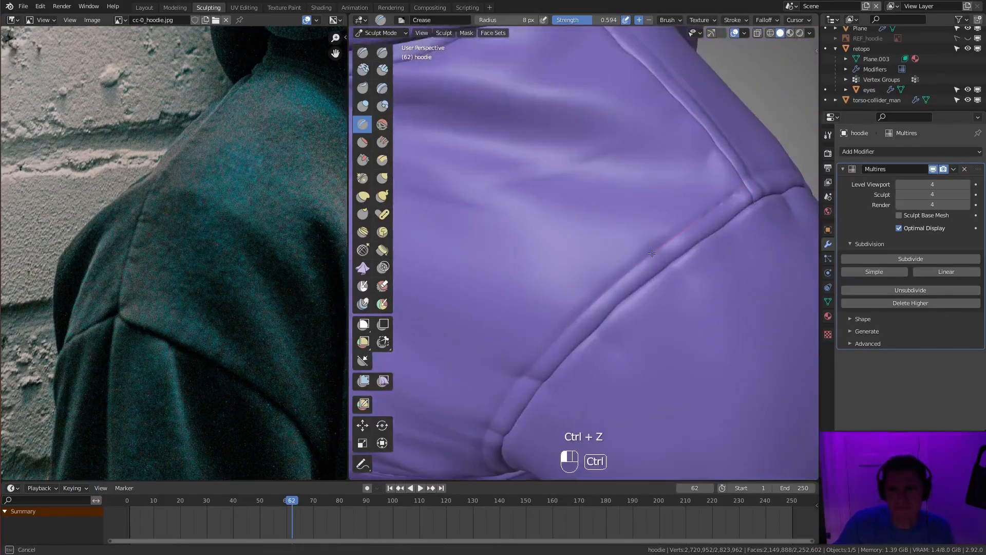
ctrl+drag(489, 426, 486, 431)
- Extend the front sleeve seam's stitch line down into the armpit
mouse_move(486, 431)
middle_down()
mouse_move(566, 151)
mouse_move(651, 183)
mouse_move(588, 126)
middle_up()
ctrl+drag(586, 127, 559, 228)
ctrl+drag(571, 328, 591, 359)
- Draw a dashed stitch line along the shoulder seam from the hood to the sleeve seam, undoing misplaced strokes
mouse_move(655, 243)
middle_down()
mouse_move(658, 211)
mouse_move(660, 257)
middle_up()
mouse_move(660, 257)
middle_down()
mouse_move(528, 183)
mouse_move(514, 288)
middle_up()
ctrl+middle_drag(513, 287, 515, 226)
ctrl+drag(550, 55, 530, 116)
key(ctrl+z)
ctrl+drag(461, 276, 463, 274)
key(ctrl+z)
ctrl+drag(444, 323, 443, 327)
- Draw a dashed stitch line along the back of the sleeve seam from the shoulder seam to the armpit, replacing the first attempt
middle_drag(453, 336, 517, 162)
ctrl+drag(470, 169, 499, 199)
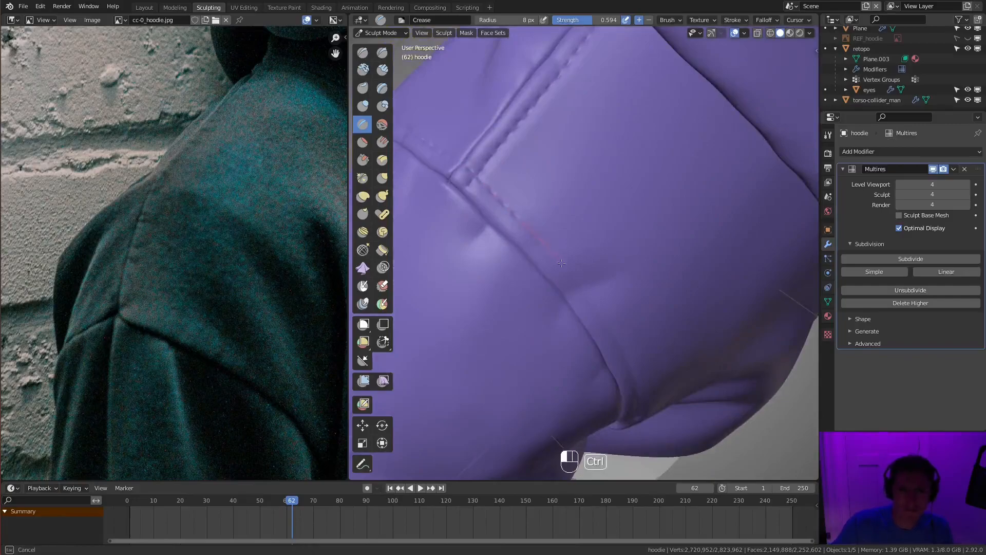
ctrl+drag(654, 417, 655, 419)
mouse_move(652, 396)
middle_down()
mouse_move(636, 170)
mouse_move(678, 164)
mouse_move(577, 227)
middle_up()
key(ctrl+z)
ctrl+drag(449, 108, 491, 171)
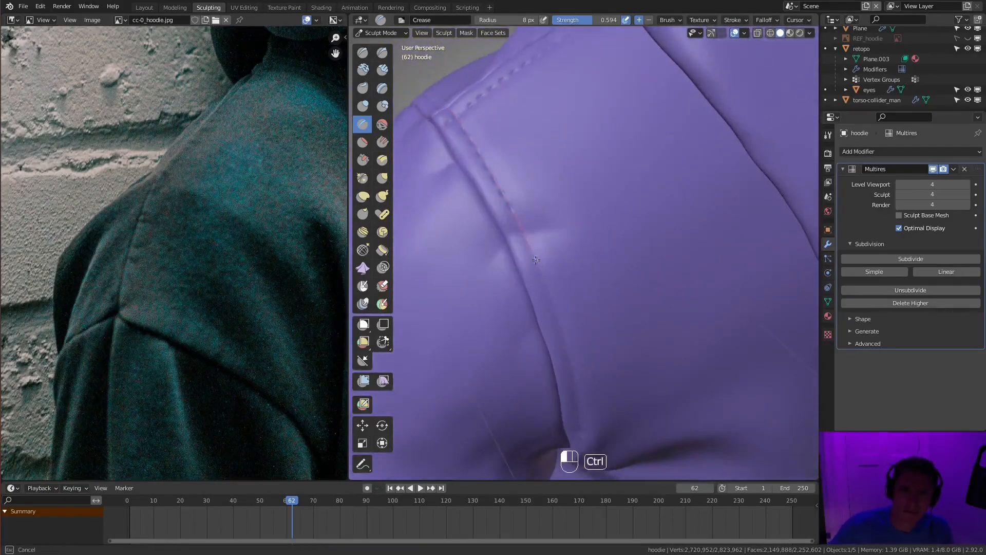
ctrl+drag(581, 449, 582, 452)
middle_drag(582, 452, 590, 205)
ctrl+drag(596, 249, 596, 295)
ctrl+drag(572, 406, 570, 411)
- Start a dashed stitch line along the hood's hem near the neckline, undoing a misplaced stroke
mouse_move(572, 401)
middle_down()
mouse_move(656, 270)
mouse_move(756, 257)
mouse_move(739, 288)
middle_up()
scroll(668, 265, down, 6)
scroll(548, 294, up, 6)
middle_drag(547, 294, 513, 238)
ctrl+drag(513, 237, 517, 234)
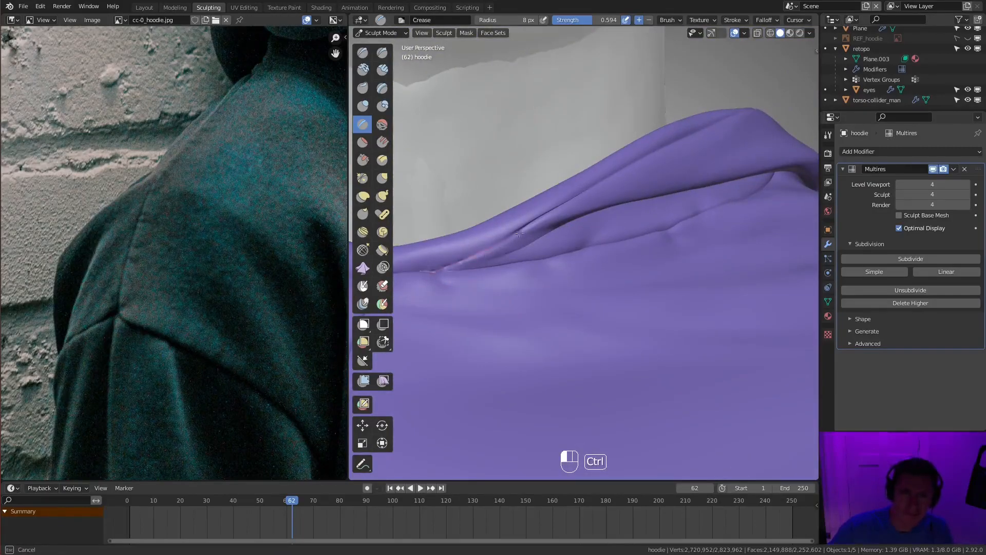
ctrl+drag(740, 112, 743, 111)
middle_drag(739, 118, 657, 219)
ctrl+drag(658, 218, 628, 234)
middle_drag(628, 234, 571, 314)
key(ctrl+z)
ctrl+drag(571, 315, 617, 300)
middle_drag(544, 293, 606, 251)
- Extend the dashed stitches along the hood's hem toward the back
ctrl+drag(520, 235, 561, 244)
ctrl+drag(773, 312, 777, 315)
mouse_move(773, 311)
middle_down()
mouse_move(695, 246)
mouse_move(637, 221)
middle_up()
ctrl+drag(570, 195, 699, 245)
mouse_move(790, 289)
middle_down()
mouse_move(704, 221)
mouse_move(496, 282)
middle_up()
- Stitch the hem across the back of the hood from its centre seam around to the side
ctrl+drag(495, 283, 540, 280)
middle_drag(539, 280, 442, 310)
ctrl+drag(442, 310, 507, 313)
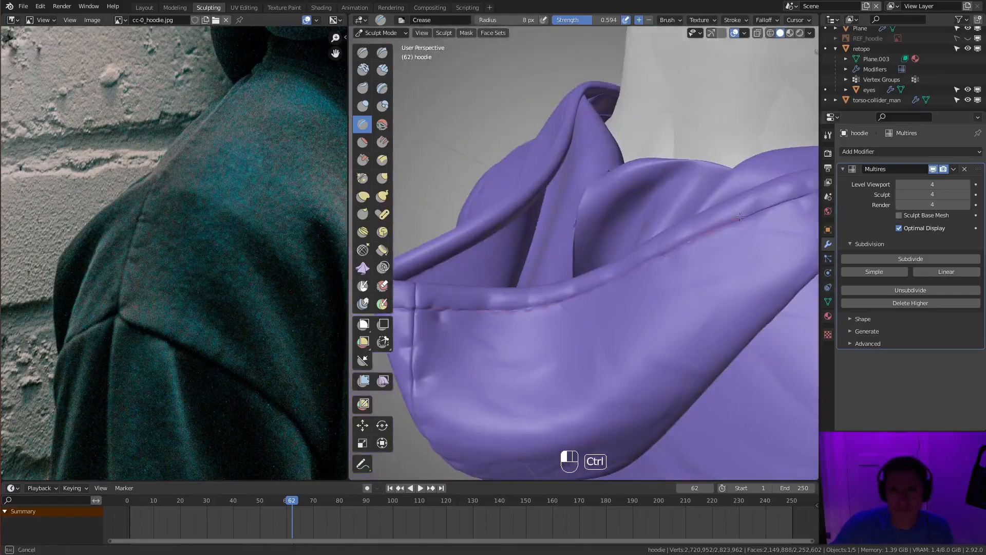
ctrl+drag(836, 184, 838, 184)
middle_drag(782, 190, 570, 247)
ctrl+drag(567, 247, 610, 245)
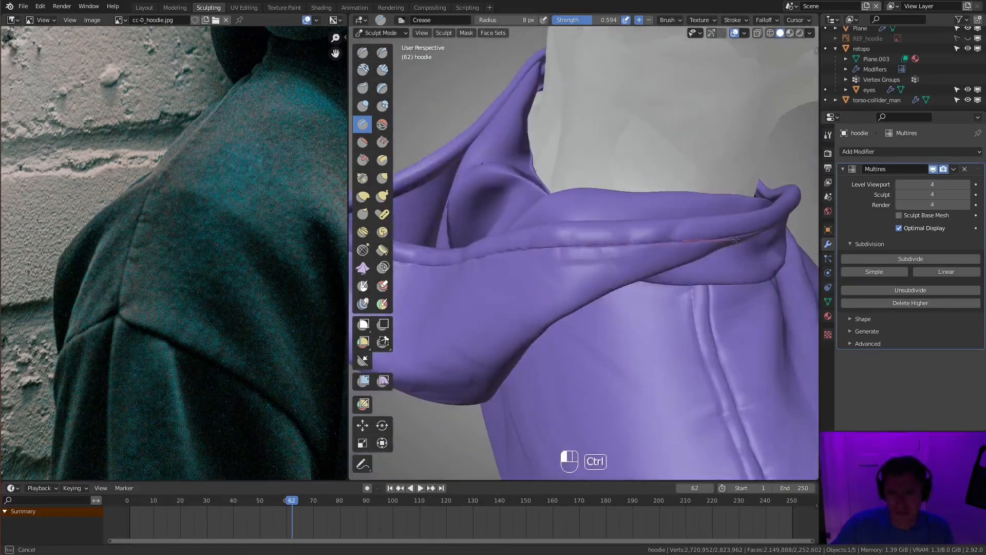
ctrl+drag(733, 240, 737, 239)
- Continue the hem stitches around the side of the hood toward the front, replacing a misplaced stroke
middle_drag(737, 239, 583, 192)
ctrl+drag(583, 192, 705, 219)
ctrl+drag(796, 250, 797, 250)
middle_drag(794, 249, 545, 201)
key(ctrl+z)
ctrl+drag(514, 193, 590, 208)
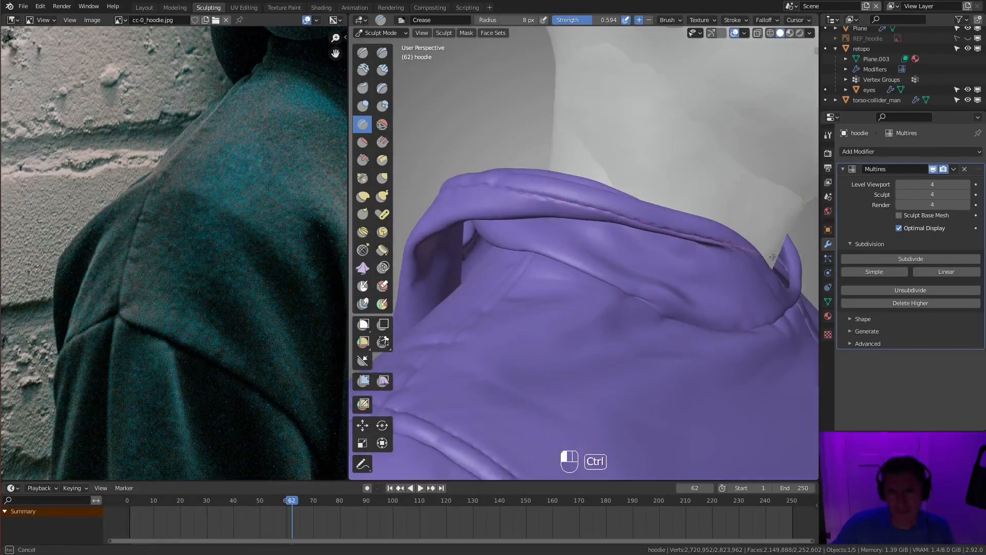
ctrl+drag(771, 256, 773, 257)
- Finish the hem stitches along the front of the hood down to the neckline
middle_drag(772, 257, 718, 238)
ctrl+drag(580, 209, 624, 227)
ctrl+drag(711, 295, 714, 296)
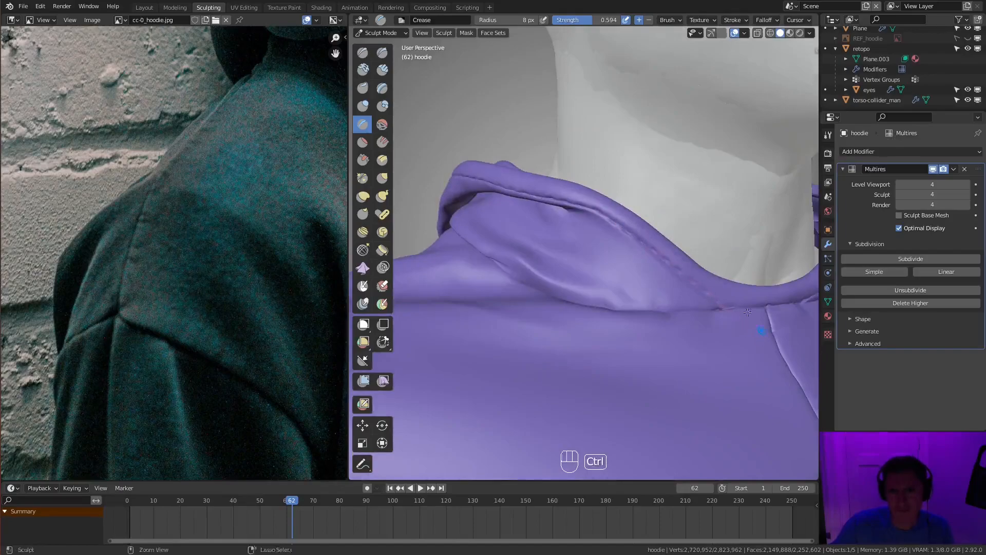
middle_drag(714, 296, 722, 277)
ctrl+drag(722, 277, 647, 281)
ctrl+drag(507, 250, 500, 246)
mouse_move(667, 206)
middle_down()
mouse_move(715, 201)
mouse_move(718, 251)
mouse_move(673, 219)
mouse_move(743, 236)
middle_up()
scroll(718, 252, down, 5)
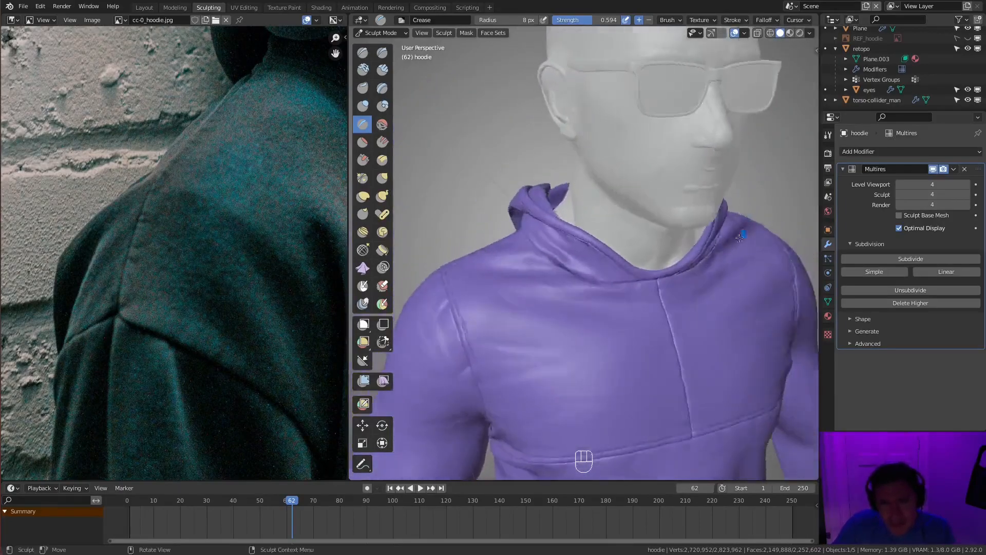
- Puff up the cloth along the front armhole seam with the Inflate/Deflate brush at a 32 px radius and 0.794 strength
scroll(743, 235, down, 5)
middle_drag(720, 202, 760, 221)
scroll(760, 221, up, 6)
mouse_move(668, 288)
middle_down()
mouse_move(600, 357)
mouse_move(601, 288)
mouse_move(606, 329)
mouse_move(716, 297)
mouse_move(711, 227)
mouse_move(727, 170)
middle_up()
key(i)
middle_drag(652, 300, 637, 262)
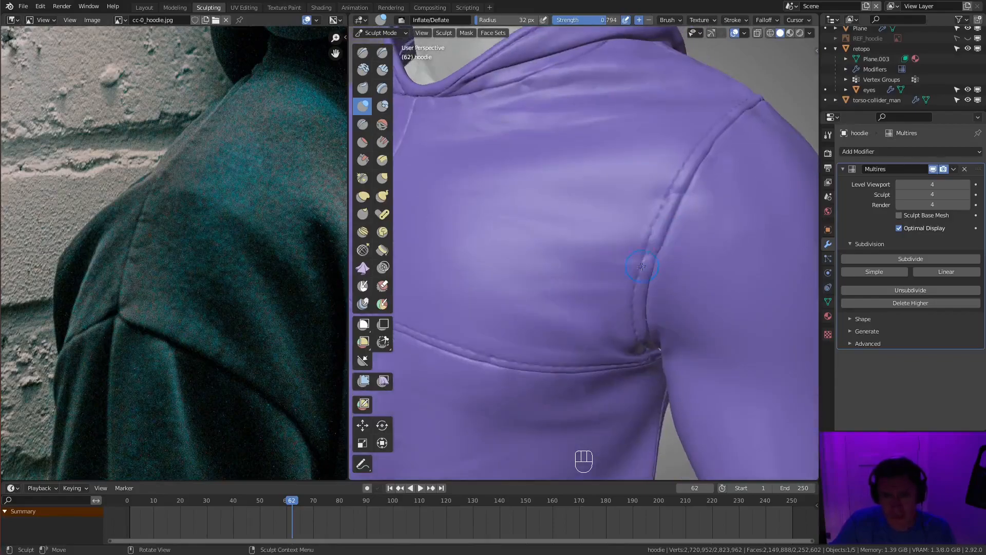
middle_drag(639, 179, 678, 247)
mouse_move(790, 206)
middle_down()
mouse_move(481, 151)
mouse_move(508, 184)
middle_up()
key(f)
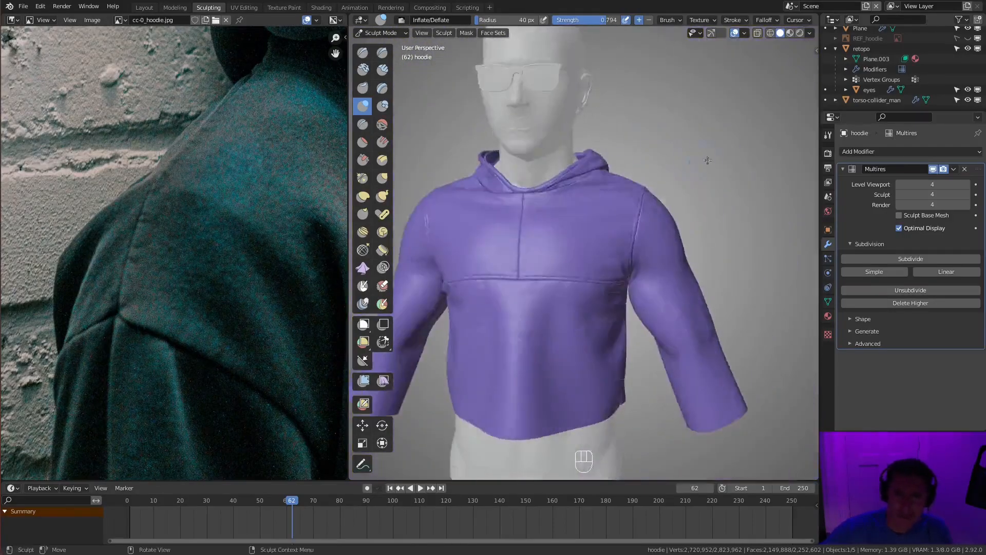
mouse_move(599, 164)
middle_down()
mouse_move(702, 180)
mouse_move(594, 141)
mouse_move(680, 142)
mouse_move(701, 124)
mouse_move(737, 154)
mouse_move(635, 251)
middle_up()
- Turn off the viewport overlays and hide the torso-collider_man object
click(735, 33)
click(810, 33)
click(751, 262)
click(834, 263)
click(835, 285)
- Switch to the Crease brush at a 39 px radius and 0.315 strength and try a fold on the shoulder beside the armhole seam
scroll(724, 141, up, 5)
key(shift+c)
key(f)
scroll(639, 252, up, 5)
key(f)
click(612, 215)
key(shift+f)
click(616, 262)
middle_drag(637, 236, 619, 244)
key(f)
click(591, 275)
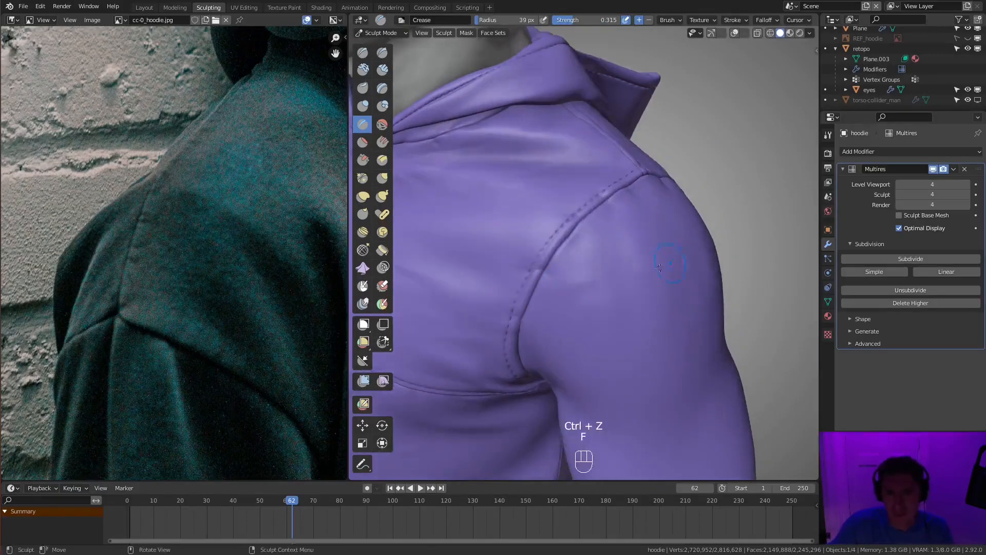
key(ctrl+z)
click(734, 21)
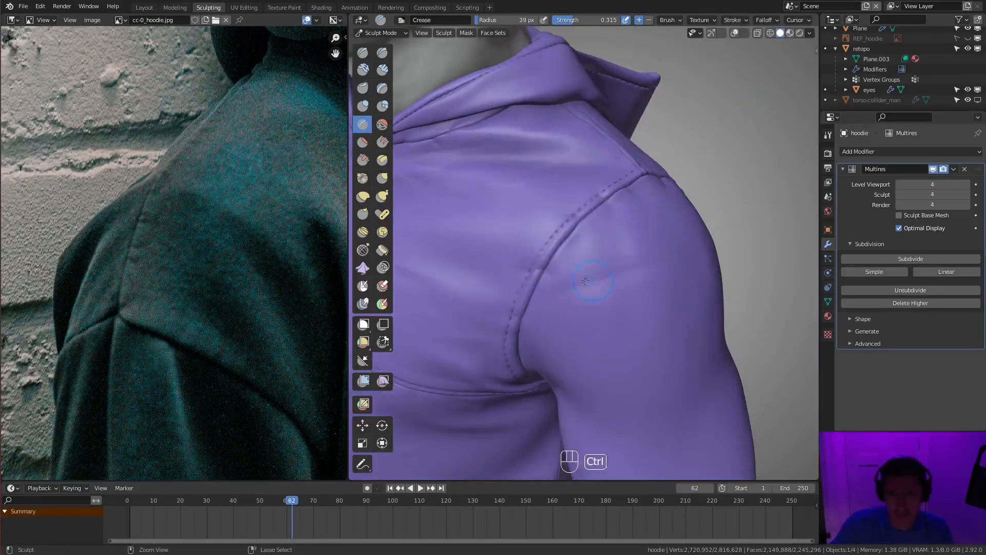
- Crease soft folds across the front of the shoulder and armpit, reducing the brush to a 26 px radius and 0.261 strength
shift+middle_drag(597, 298, 653, 201)
middle_drag(631, 259, 702, 247)
key(shift+f)
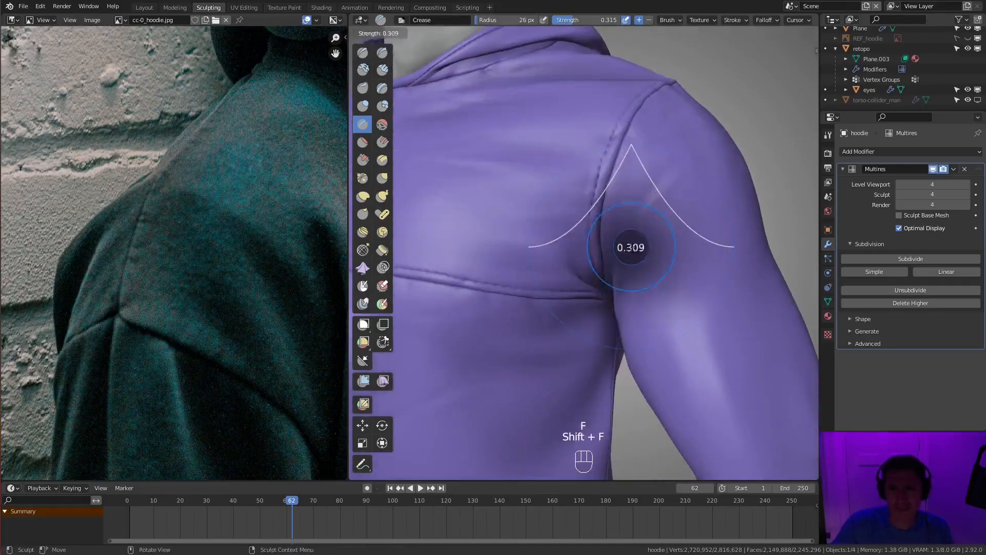
click(713, 243)
ctrl+middle_drag(623, 246, 706, 218)
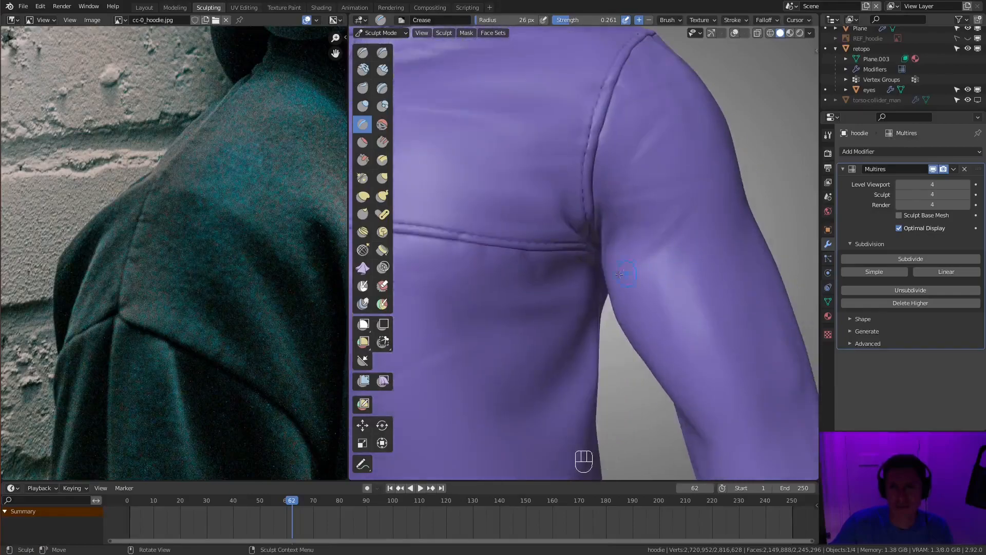
middle_drag(744, 268, 663, 198)
middle_drag(662, 198, 710, 182)
key(ctrl+z)
key(ctrl+z)
key(ctrl+z)
- Bring the light-blue hoodie's shoulder and sleeve into view in the reference image
ctrl+middle_drag(611, 194, 606, 267)
shift+drag(582, 284, 575, 284)
mouse_move(314, 221)
ctrl+middle_down()
mouse_move(273, 278)
mouse_move(216, 252)
ctrl+middle_up()
middle_drag(205, 310, 103, 206)
mouse_move(129, 349)
ctrl+middle_down()
mouse_move(175, 316)
mouse_move(180, 277)
ctrl+middle_up()
mouse_move(41, 277)
middle_down()
mouse_move(113, 225)
mouse_move(174, 290)
mouse_move(180, 262)
middle_up()
- Crease wrinkles across the upper sleeve from the armpit toward the elbow, following the reference sleeve
middle_drag(621, 203, 575, 206)
ctrl+drag(624, 222, 626, 222)
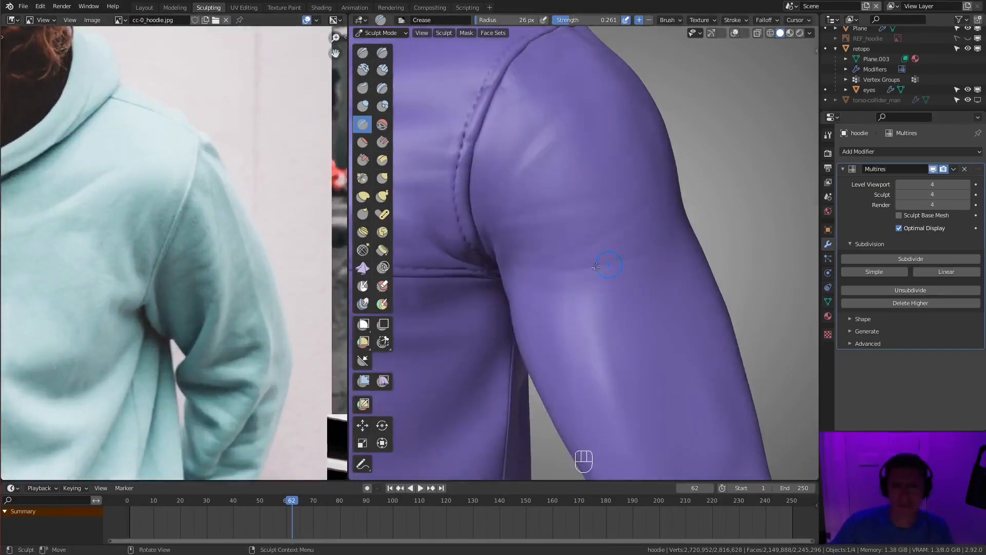
shift+middle_drag(653, 198, 663, 137)
middle_drag(606, 226, 623, 216)
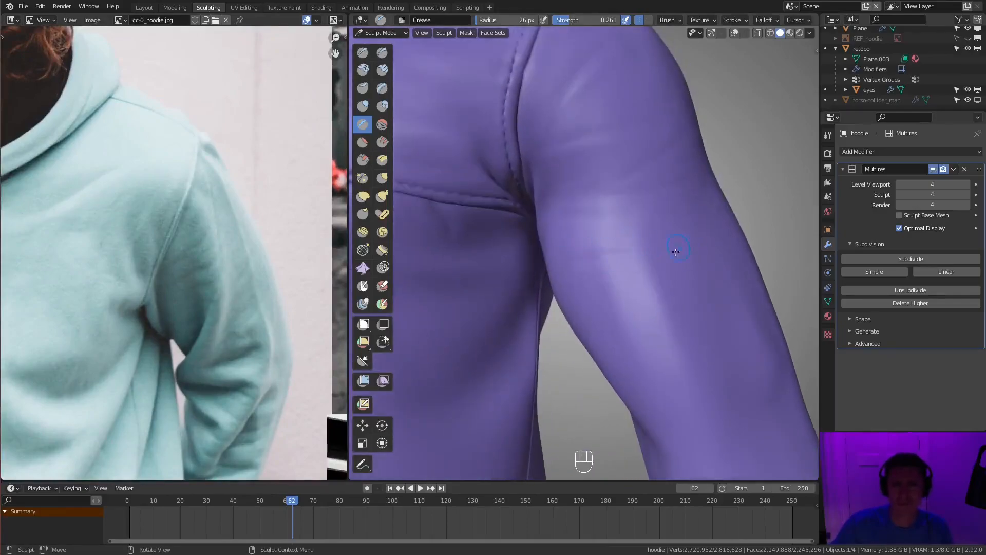
middle_drag(678, 247, 681, 275)
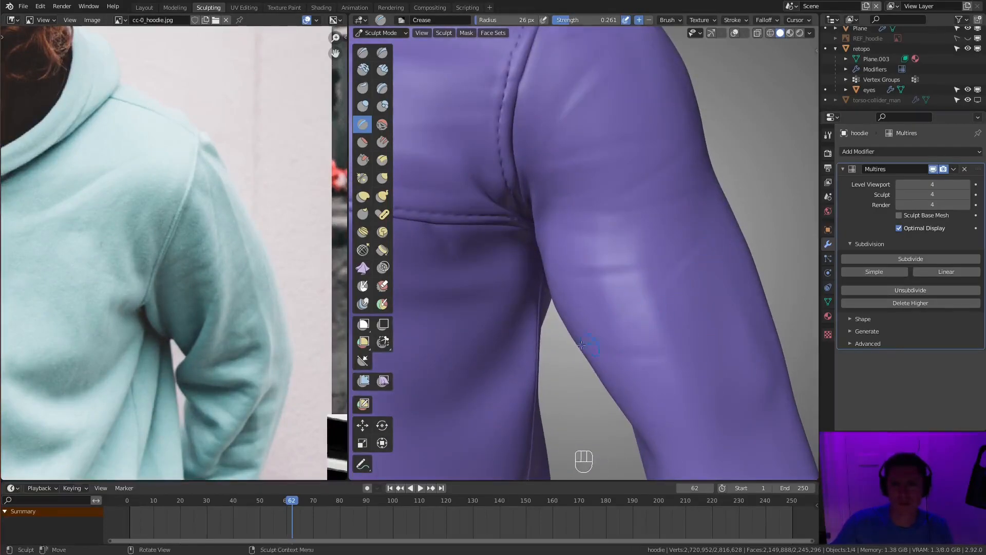
ctrl+middle_drag(587, 344, 589, 380)
ctrl+middle_drag(588, 293, 593, 232)
middle_drag(594, 232, 597, 208)
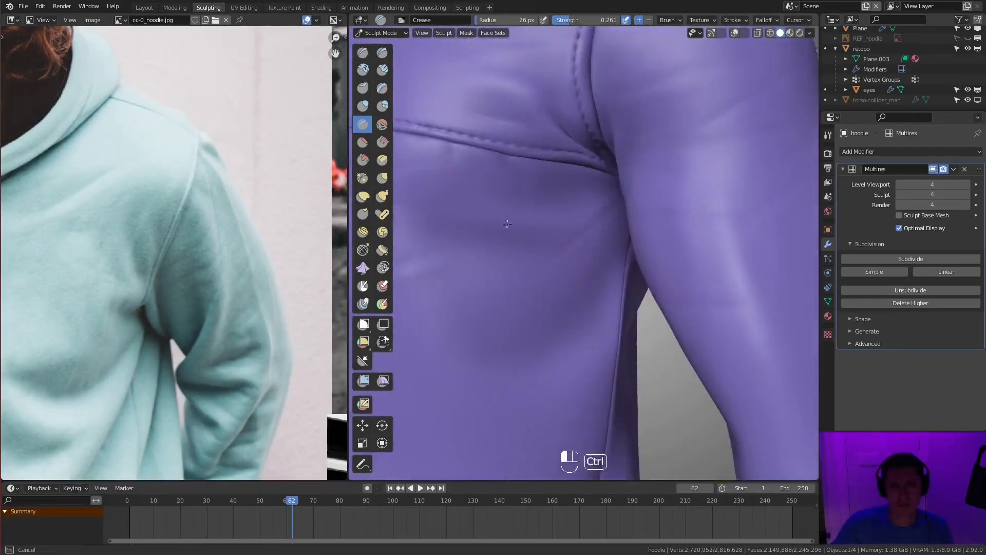
- Crease folds across the side of the torso beneath the chest seam with a 34 px radius
ctrl+drag(599, 176, 513, 178)
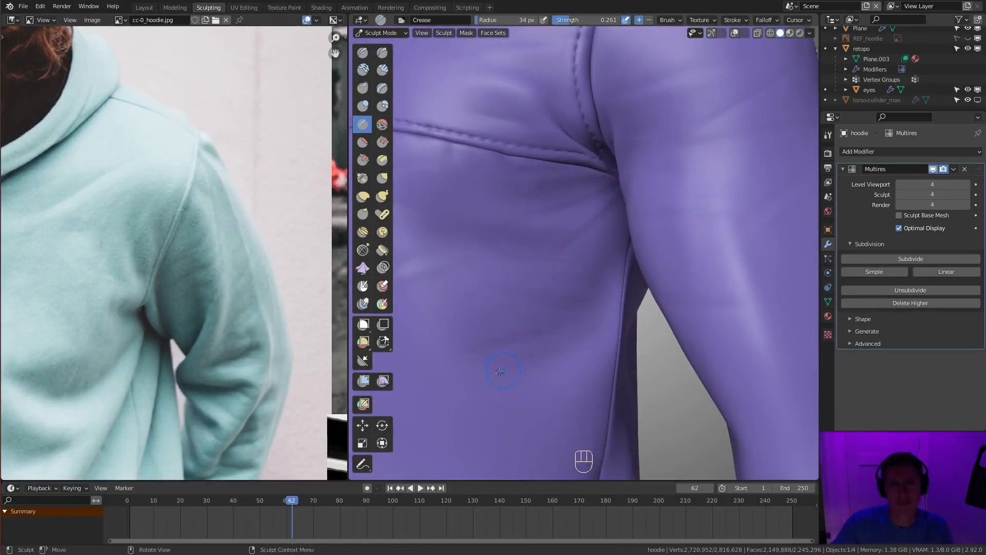
middle_drag(504, 370, 556, 357)
shift+drag(546, 308, 560, 303)
ctrl+middle_drag(565, 272, 575, 329)
mouse_move(653, 288)
middle_down()
mouse_move(714, 267)
mouse_move(740, 288)
middle_up()
ctrl+middle_drag(647, 319, 642, 257)
- Crease small wrinkles on the chest around the centre seam with a 31 px radius, undoing a misplaced stroke
key(f)
click(637, 261)
ctrl+drag(637, 261, 629, 262)
mouse_move(630, 262)
middle_down()
mouse_move(622, 296)
mouse_move(511, 282)
middle_up()
key(ctrl+z)
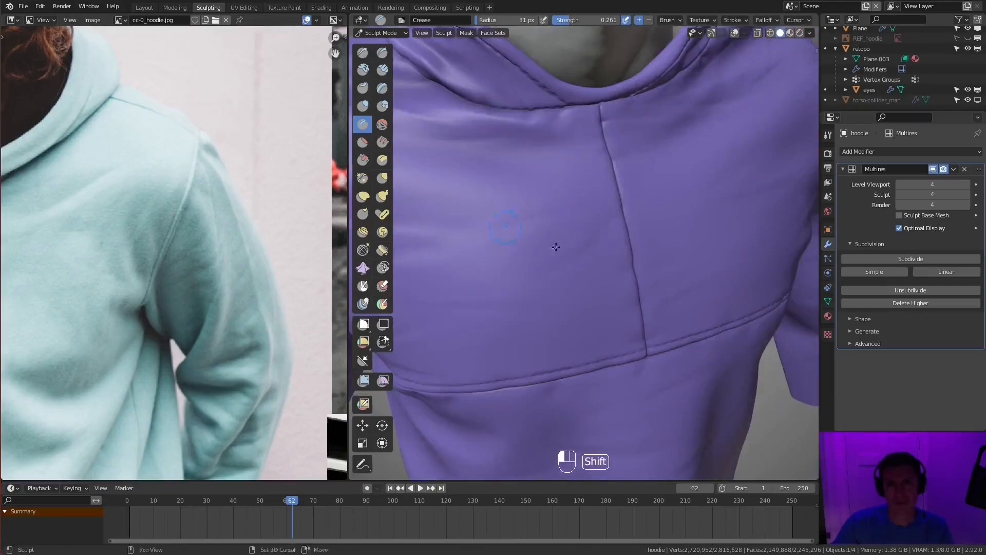
middle_drag(515, 237, 585, 224)
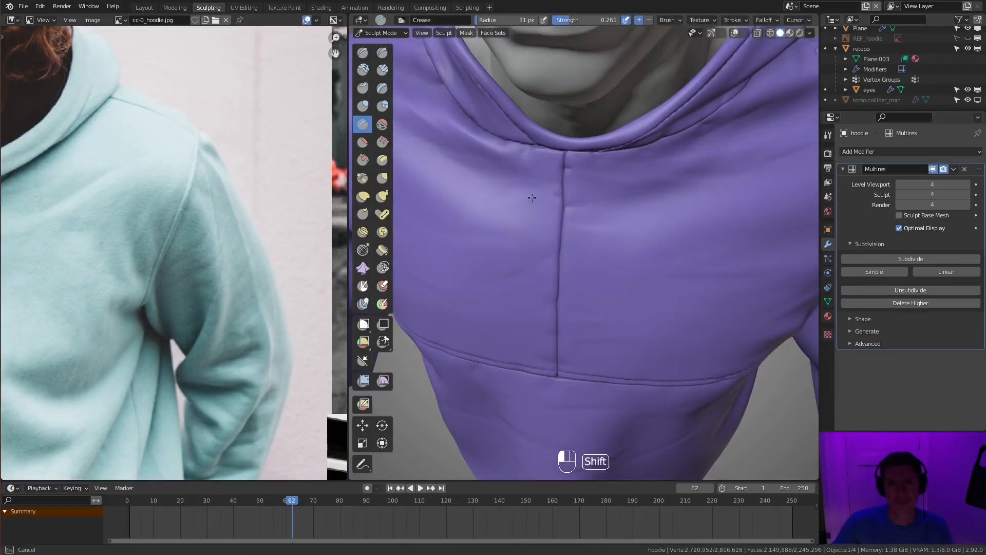
ctrl+middle_drag(646, 225, 581, 313)
ctrl+middle_drag(580, 313, 586, 247)
- Crease folds across the chest between the hood seam and the armhole seam
middle_drag(760, 206, 729, 221)
ctrl+middle_drag(719, 359, 634, 242)
ctrl+middle_drag(635, 241, 587, 283)
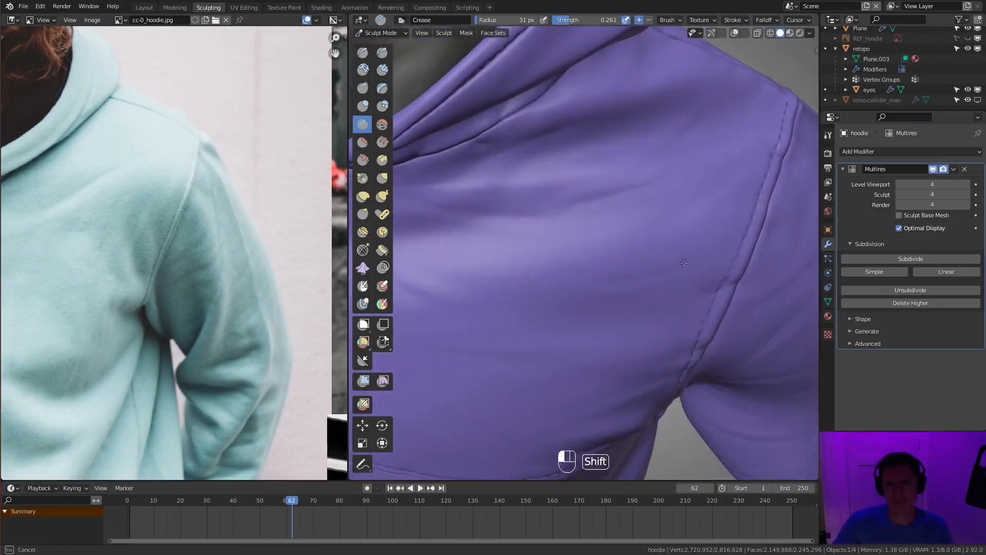
ctrl+middle_drag(673, 159, 638, 262)
ctrl+middle_drag(635, 380, 629, 286)
- Crease wrinkles around the back of the upper sleeve and the top of the shoulder
middle_drag(625, 333, 492, 311)
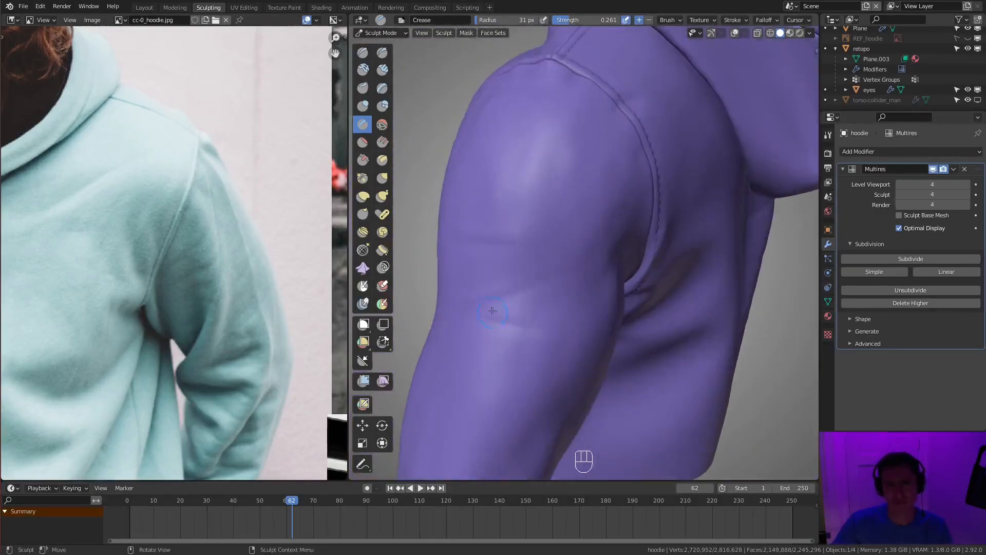
middle_drag(579, 310, 592, 237)
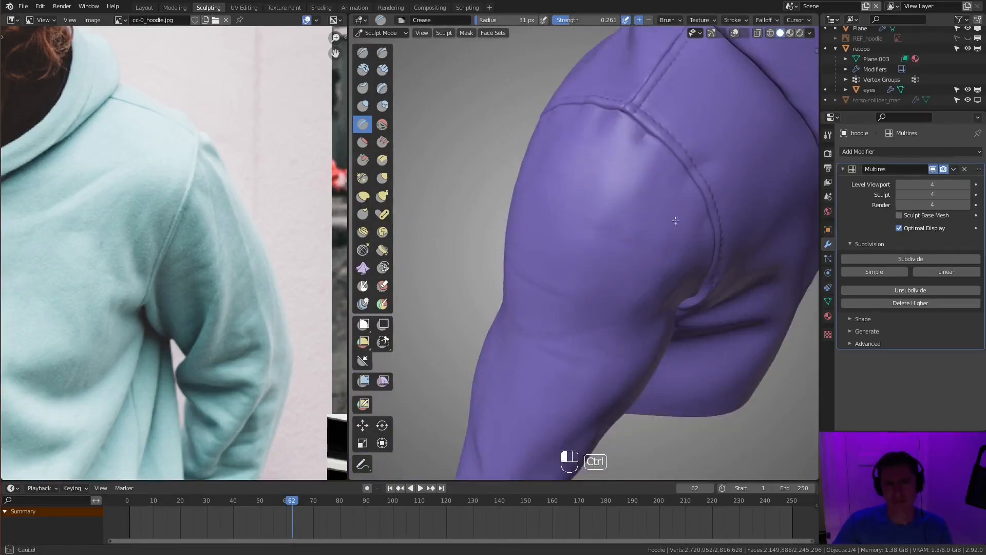
middle_drag(676, 224, 729, 226)
middle_drag(596, 251, 643, 261)
- Crease soft folds into the back of the sleeve beside the armhole seam down to the armpit
middle_drag(684, 222, 509, 185)
middle_drag(635, 147, 588, 148)
ctrl+drag(592, 211, 534, 198)
mouse_move(570, 226)
middle_down()
mouse_move(625, 236)
mouse_move(560, 221)
middle_up()
ctrl+drag(509, 201, 502, 198)
middle_drag(556, 195, 589, 215)
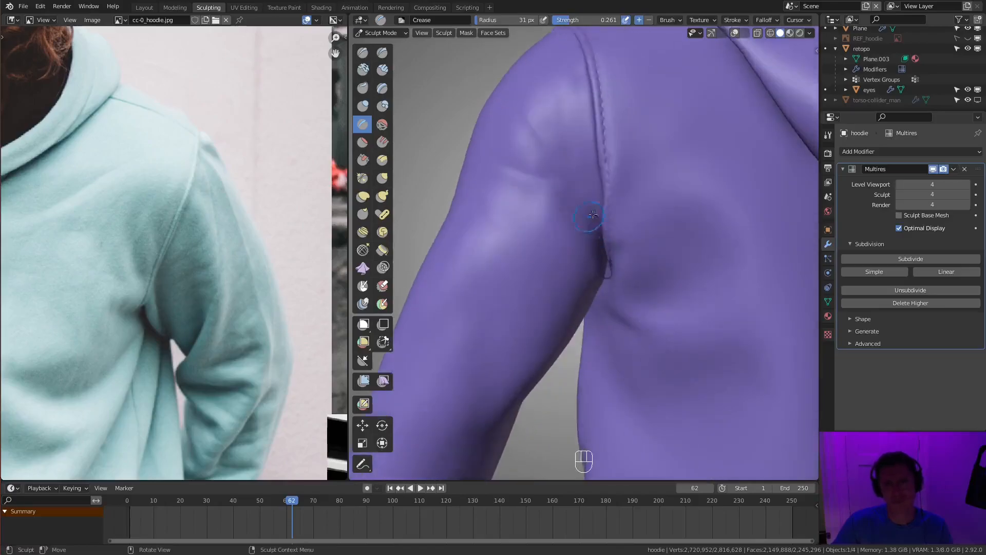
- Crease folds on the upper back between the armhole seam and the hood, enlarging the brush radius to 45 px
middle_drag(583, 256, 453, 251)
ctrl+middle_drag(561, 264, 634, 262)
mouse_move(635, 262)
middle_down()
mouse_move(702, 204)
mouse_move(610, 238)
mouse_move(623, 260)
middle_up()
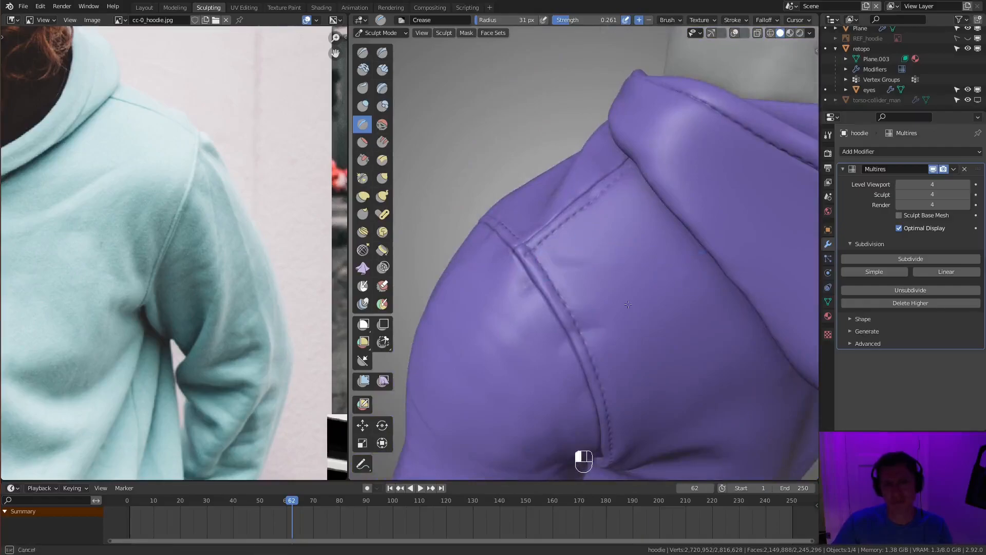
ctrl+middle_drag(629, 340, 627, 351)
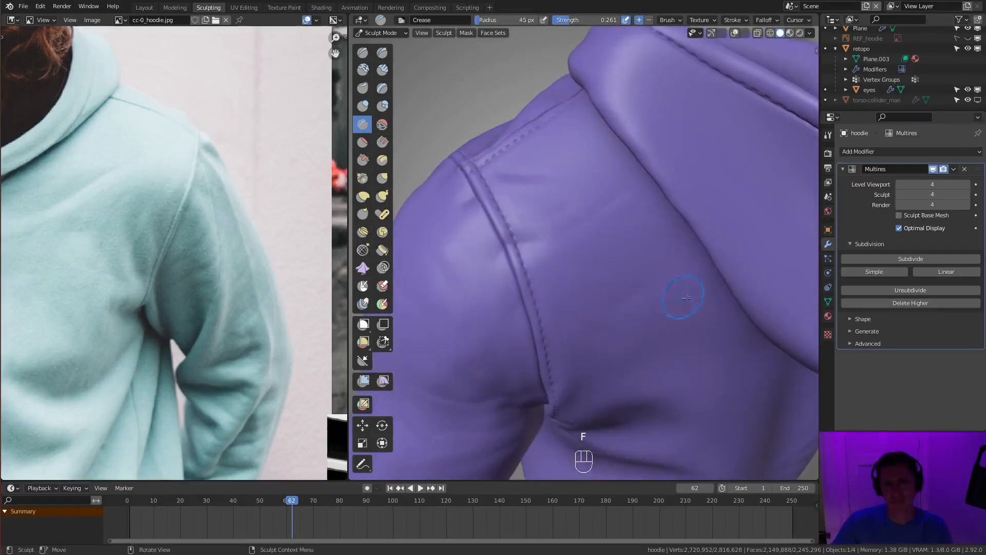
middle_drag(684, 297, 682, 293)
mouse_move(618, 317)
middle_down()
mouse_move(649, 276)
mouse_move(630, 247)
middle_up()
- Crease folds beside the junction of the shoulder and armhole seams with a 53 px radius
key(f)
key(f)
key(f)
click(555, 249)
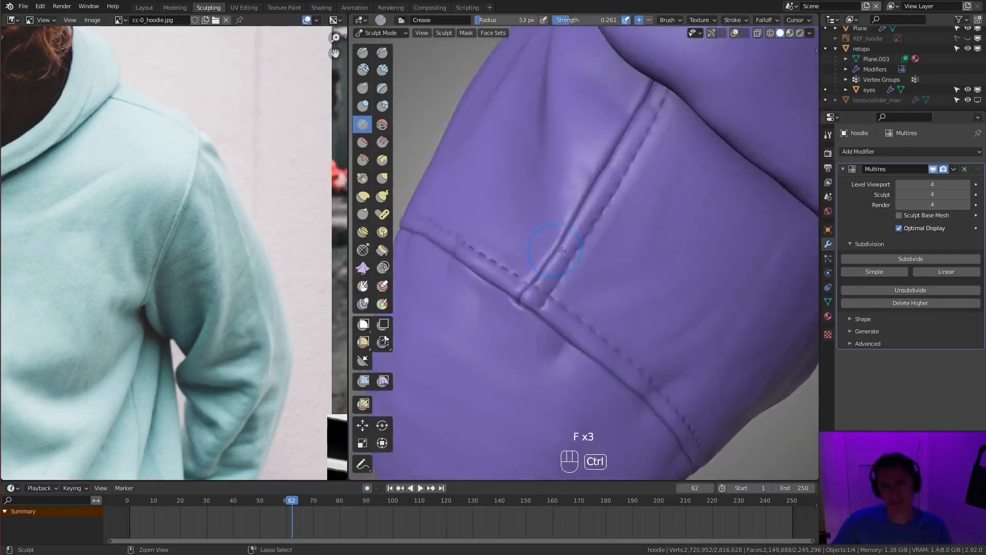
middle_drag(637, 205, 596, 290)
- Crease folds into the side of the hood between its hem and the neckline
ctrl+middle_drag(605, 137, 586, 241)
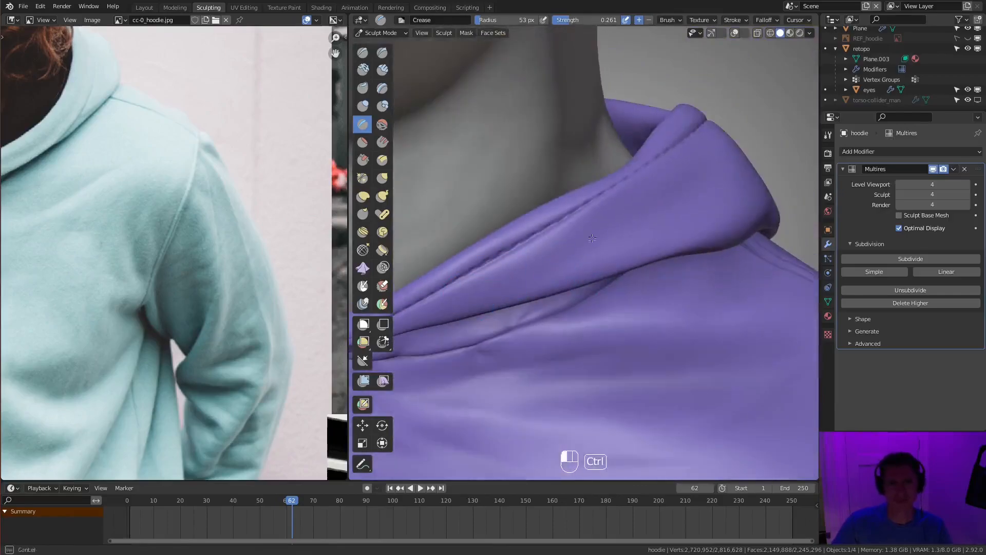
middle_drag(701, 222, 663, 239)
key(f)
click(667, 234)
mouse_move(663, 239)
middle_down()
mouse_move(651, 254)
mouse_move(711, 257)
mouse_move(694, 278)
mouse_move(694, 241)
middle_up()
mouse_move(694, 241)
middle_down()
mouse_move(670, 264)
mouse_move(584, 225)
middle_up()
- Reshape the hood's folds with the Grab brush, replacing one misplaced pull
key(f)
click(678, 265)
key(g)
key(f)
click(591, 220)
drag(591, 220, 564, 234)
key(ctrl+z)
mouse_move(611, 236)
ctrl+middle_down()
mouse_move(589, 257)
mouse_move(599, 234)
mouse_move(620, 272)
mouse_move(704, 262)
mouse_move(638, 218)
mouse_move(612, 246)
mouse_move(575, 247)
ctrl+middle_up()
- Return to the Crease brush, adjust its radius and carve folds into the hood's cloth
key(shift+c)
key(f)
key(f)
key(f)
click(611, 241)
key(f)
click(719, 268)
key(f)
click(615, 257)
- Thicken the hood's front rim with the Inflate/Deflate brush at a 79 px radius and 0.794 strength
key(f)
click(611, 259)
ctrl+drag(591, 282, 624, 261)
middle_drag(632, 254, 617, 231)
- Continue creasing folds around the hood and its base
mouse_move(591, 259)
ctrl+mouse_down()
mouse_move(608, 269)
mouse_move(591, 272)
ctrl+mouse_up()
middle_drag(591, 272, 611, 283)
mouse_move(628, 254)
middle_down()
mouse_move(617, 231)
mouse_move(624, 259)
mouse_move(668, 247)
middle_up()
ctrl+drag(601, 314, 674, 298)
mouse_move(663, 287)
middle_down()
mouse_move(616, 174)
mouse_move(602, 215)
middle_up()
middle_drag(663, 203, 663, 257)
mouse_move(662, 257)
middle_down()
mouse_move(639, 277)
mouse_move(644, 221)
mouse_move(679, 232)
mouse_move(673, 247)
mouse_move(639, 228)
mouse_move(706, 234)
mouse_move(702, 205)
mouse_move(669, 231)
mouse_move(694, 198)
middle_up()
key(f)
click(701, 217)
key(i)
key(f)
key(f)
mouse_move(570, 185)
middle_down()
mouse_move(591, 211)
mouse_move(627, 216)
mouse_move(632, 239)
mouse_move(678, 270)
middle_up()
key(f)
click(629, 219)
middle_drag(591, 377, 624, 329)
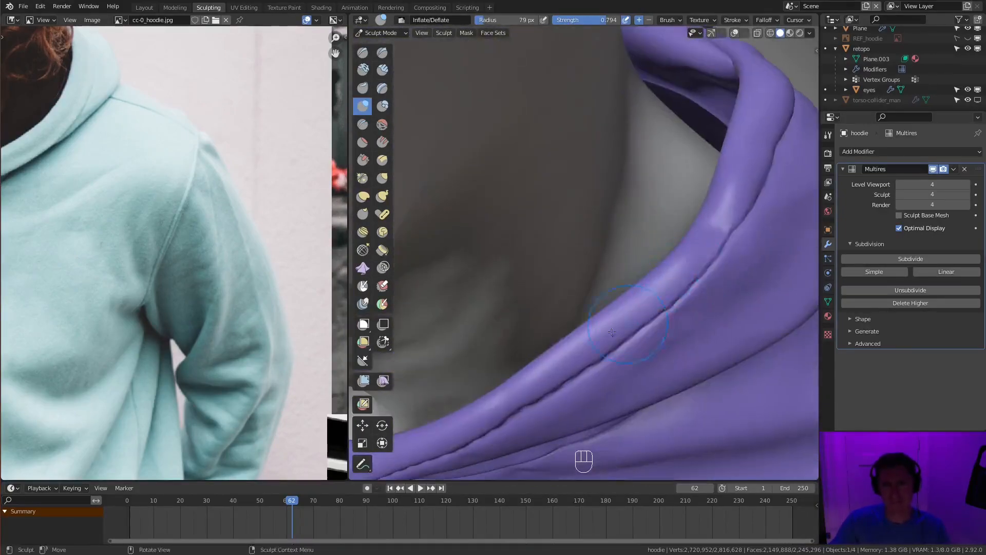
- Continue inflating the hood's rolled rim along the neckline
drag(640, 303, 581, 349)
middle_drag(581, 350, 607, 303)
mouse_move(606, 257)
ctrl+middle_down()
mouse_move(606, 318)
mouse_move(607, 267)
ctrl+middle_up()
shift+drag(576, 277, 607, 253)
mouse_move(607, 253)
ctrl+middle_down()
mouse_move(654, 156)
mouse_move(623, 286)
mouse_move(629, 249)
ctrl+middle_up()
- Pull the hood's rim and adjacent folds into shape with the Grab brush
key(g)
key(f)
click(628, 243)
ctrl+middle_drag(670, 223, 658, 255)
ctrl+drag(585, 285, 625, 261)
middle_drag(624, 261, 596, 303)
ctrl+drag(596, 304, 628, 290)
- Resize the brush and keep refining the folds around the hood's base
key(f)
click(611, 216)
mouse_move(628, 291)
ctrl+middle_down()
mouse_move(609, 211)
mouse_move(598, 265)
mouse_move(606, 289)
ctrl+middle_up()
ctrl+drag(607, 289, 607, 291)
middle_drag(594, 261, 591, 248)
middle_drag(691, 290, 716, 280)
- Crease folds in the cloth below the hood's rim with a 62 px radius and 0.430 strength
key(shift+f)
click(743, 238)
key(f)
click(737, 239)
mouse_move(593, 246)
middle_down()
mouse_move(610, 266)
mouse_move(625, 233)
middle_up()
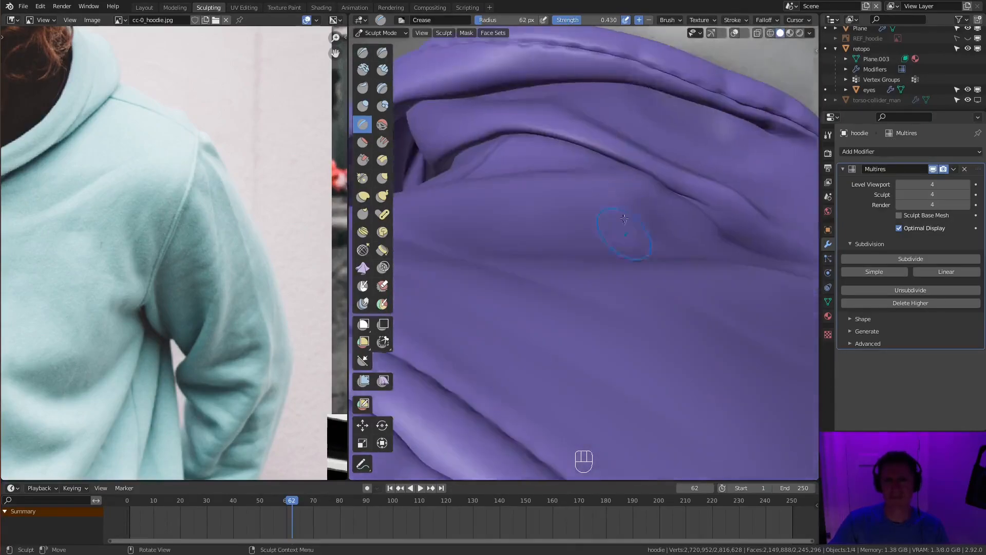
- Continue creasing the long cloth folds beneath the hood's overlapping layers
mouse_move(621, 128)
middle_down()
mouse_move(620, 114)
mouse_move(681, 287)
middle_up()
ctrl+drag(681, 292, 712, 298)
mouse_move(704, 288)
middle_down()
mouse_move(693, 254)
mouse_move(738, 228)
mouse_move(707, 219)
middle_up()
ctrl+middle_drag(706, 218, 668, 206)
middle_drag(745, 216, 704, 221)
mouse_move(704, 221)
ctrl+middle_down()
mouse_move(696, 238)
mouse_move(638, 223)
mouse_move(662, 272)
mouse_move(660, 328)
mouse_move(661, 282)
mouse_move(693, 278)
mouse_move(624, 313)
ctrl+middle_up()
- Set the Crease brush to a 31 px radius and 0.303 strength and add fine wrinkles to the hood
key(f)
key(shift+f)
click(630, 275)
key(shift+f)
key(f)
click(647, 328)
shift+middle_drag(624, 314, 617, 334)
ctrl+drag(617, 336, 632, 353)
middle_drag(632, 353, 668, 226)
key(f)
click(674, 218)
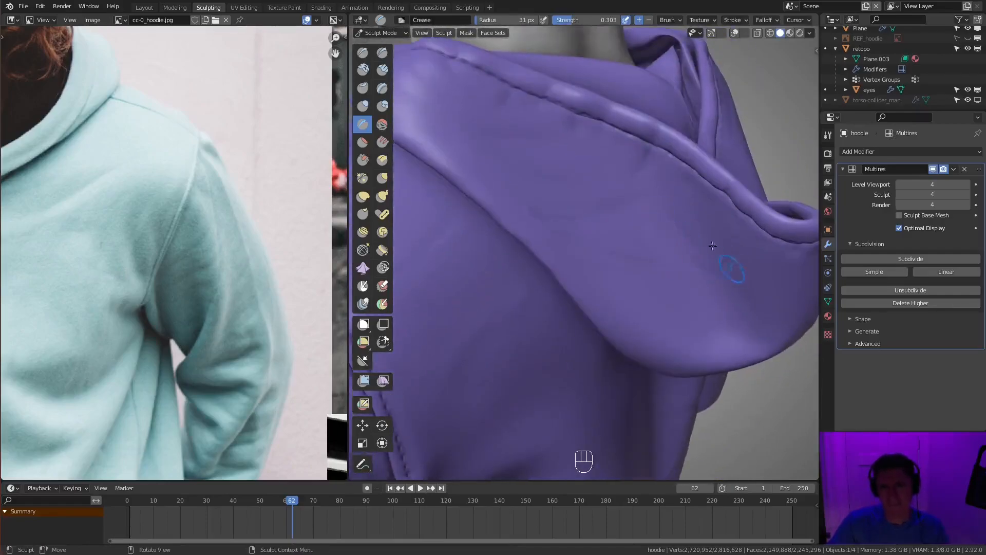
- Crease subtle wrinkles across the draped side of the hood, resizing the brush as needed
middle_drag(693, 286, 626, 219)
mouse_move(635, 273)
middle_down()
mouse_move(740, 220)
mouse_move(643, 225)
mouse_move(650, 307)
middle_up()
ctrl+drag(650, 308, 652, 321)
mouse_move(655, 303)
middle_down()
mouse_move(654, 238)
mouse_move(584, 199)
mouse_move(549, 227)
mouse_move(571, 303)
middle_up()
key(f)
click(583, 306)
shift+drag(584, 305, 579, 327)
key(shift+c)
key(f)
click(656, 269)
- Set the Crease radius to 23 px and refine the creases around the pinched tip of the hood
mouse_move(580, 327)
middle_down()
mouse_move(657, 268)
mouse_move(678, 189)
mouse_move(641, 269)
mouse_move(649, 231)
middle_up()
key(f)
click(634, 233)
drag(601, 247, 682, 255)
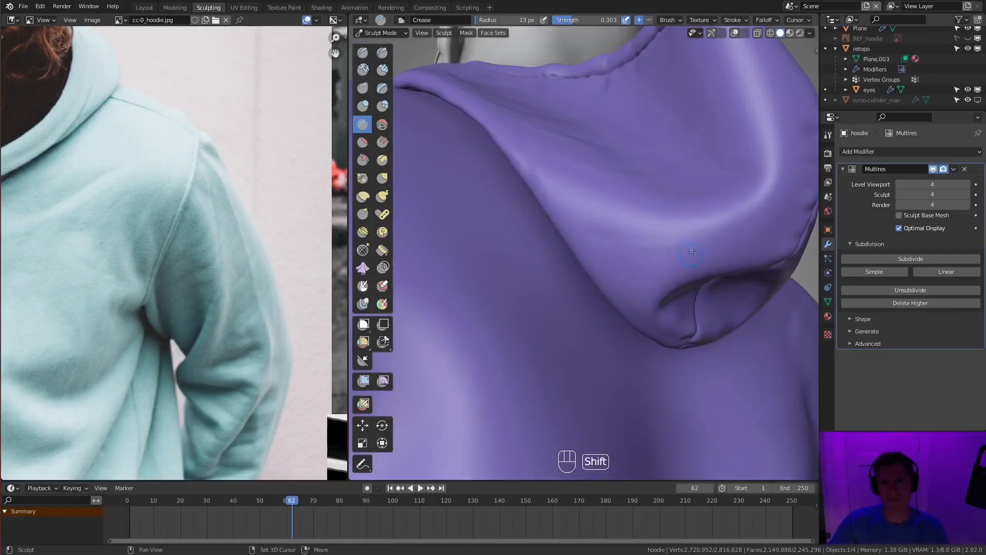
middle_drag(680, 267, 678, 239)
shift+drag(678, 240, 675, 237)
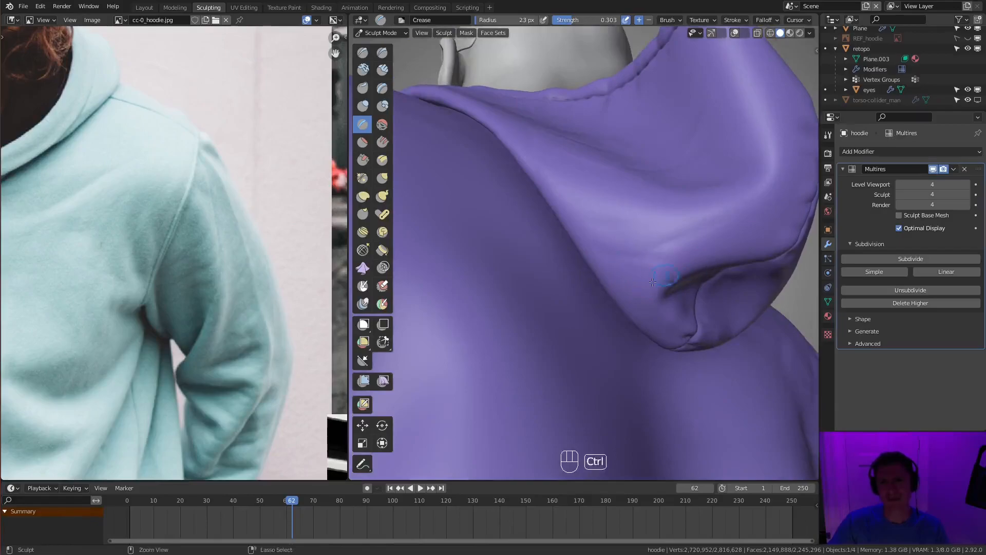
- Add more small creases radiating from the tip of the hood into the surrounding cloth
middle_drag(746, 233, 724, 226)
drag(724, 226, 717, 229)
middle_drag(718, 229, 691, 244)
shift+drag(691, 244, 686, 242)
middle_drag(686, 242, 662, 226)
mouse_move(663, 226)
mouse_down()
mouse_move(689, 210)
mouse_move(669, 215)
mouse_up()
mouse_move(669, 215)
middle_down()
mouse_move(596, 190)
mouse_move(683, 201)
mouse_move(716, 231)
mouse_move(650, 213)
mouse_move(644, 200)
mouse_move(606, 231)
middle_up()
- Set the Crease radius to 36 px and crease folds on the back beside the armhole seam
key(f)
ctrl+drag(606, 231, 612, 247)
middle_drag(611, 247, 552, 228)
key(f)
click(551, 228)
mouse_move(595, 250)
middle_down()
mouse_move(577, 286)
mouse_move(529, 304)
mouse_move(632, 273)
middle_up()
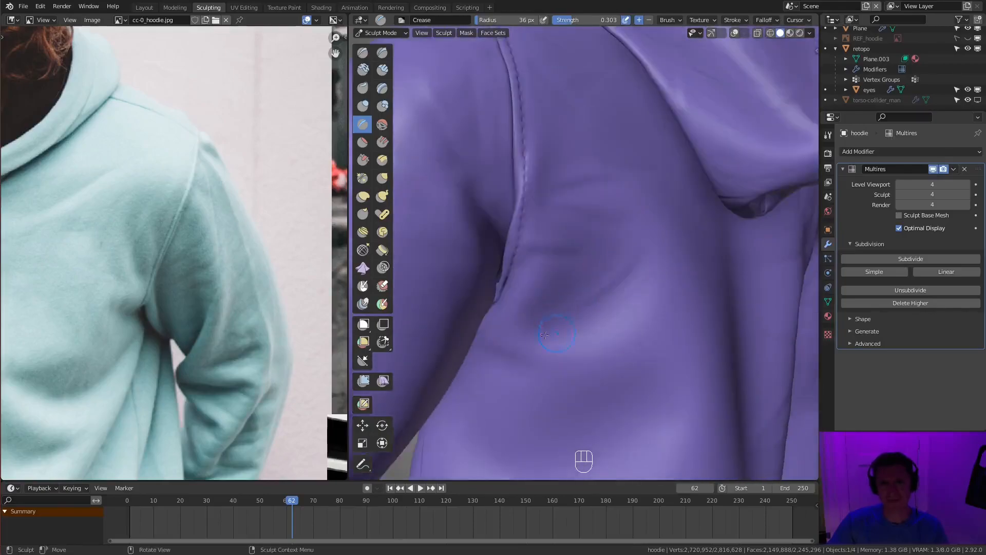
shift+drag(630, 270, 594, 300)
middle_drag(594, 300, 549, 270)
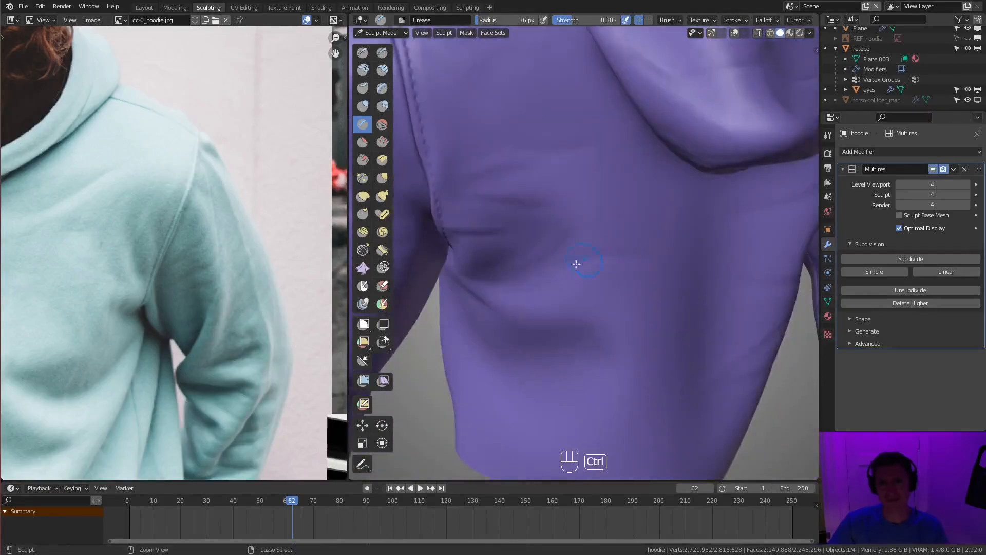
- Crease short wrinkles on the back below the armpit, reducing the brush radius to 31 px
shift+drag(690, 207, 696, 205)
mouse_move(683, 216)
ctrl+middle_down()
mouse_move(639, 282)
mouse_move(719, 247)
ctrl+middle_up()
ctrl+drag(557, 284, 608, 292)
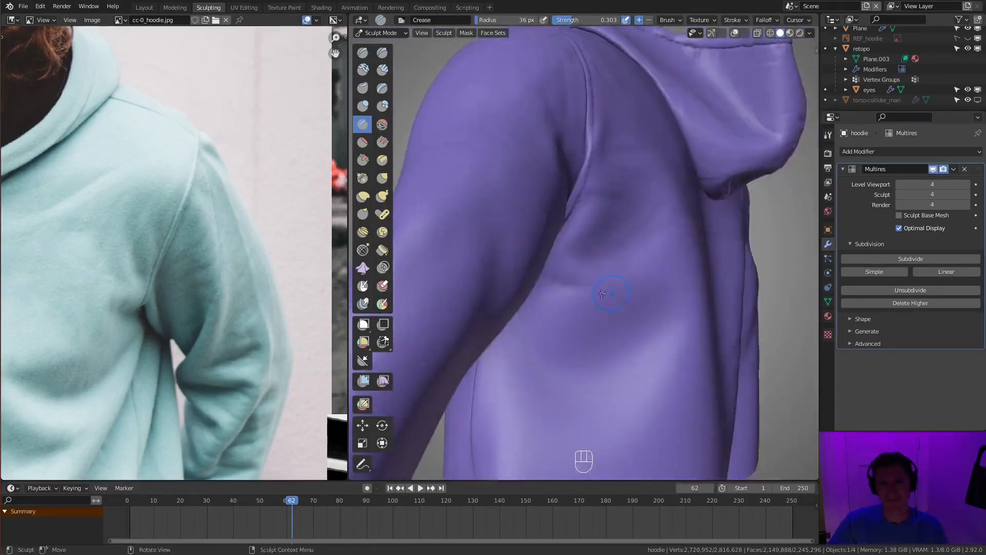
middle_drag(607, 293, 680, 264)
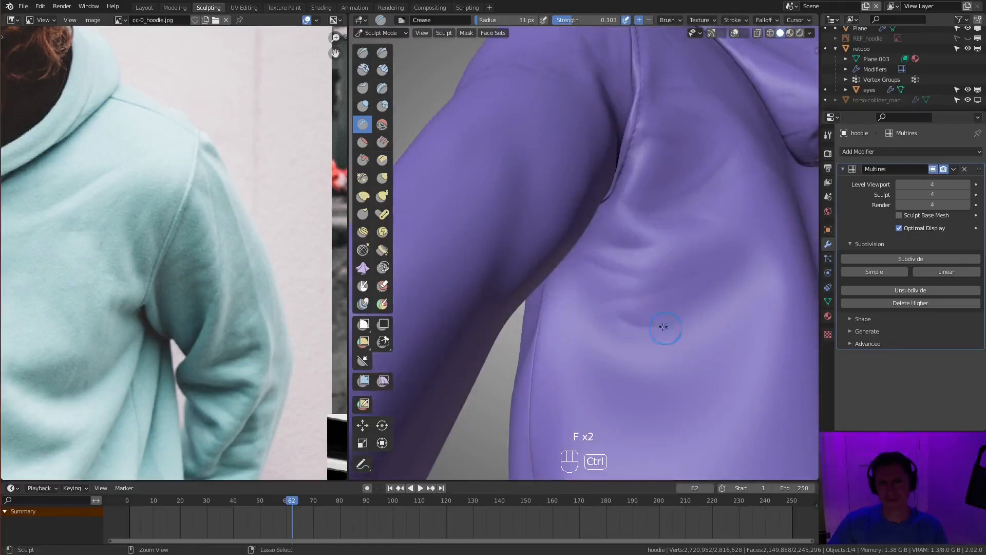
shift+drag(608, 256, 615, 258)
mouse_move(614, 258)
ctrl+middle_down()
mouse_move(732, 201)
mouse_move(707, 221)
ctrl+middle_up()
mouse_move(707, 220)
ctrl+middle_down()
mouse_move(678, 303)
mouse_move(691, 232)
mouse_move(694, 267)
ctrl+middle_up()
middle_drag(694, 267, 725, 237)
middle_drag(678, 190, 522, 284)
- Show overlays in Edit Mode, toggle proportional editing and shrink/fatten the selected edges of the hood's rim, and return to Sculpt Mode
key(Tab)
click(735, 33)
middle_drag(611, 205, 663, 190)
ctrl+middle_drag(663, 190, 600, 239)
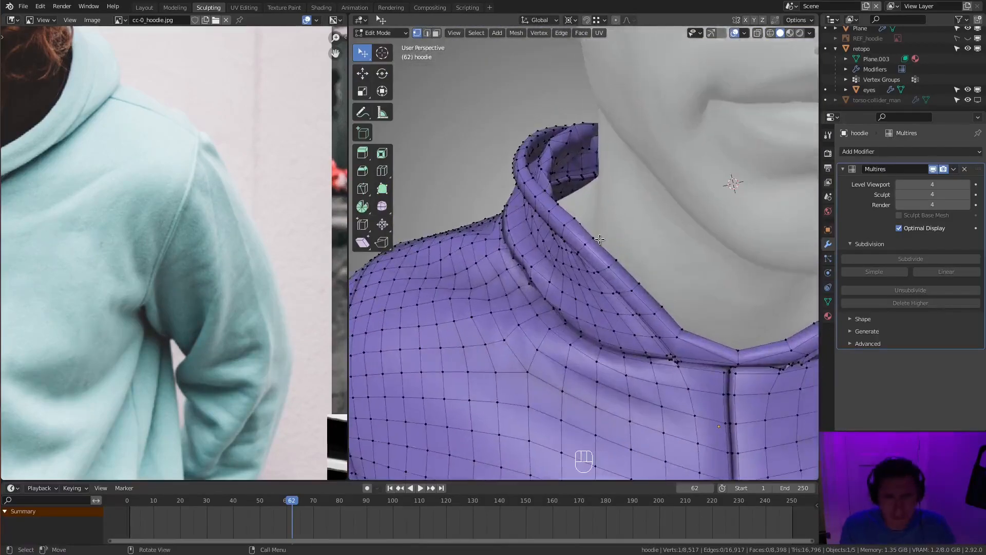
click(615, 20)
key(alt+s)
click(703, 125)
key(Tab)
- Check the whole hoodie from around the model and save the file
middle_drag(632, 216, 760, 226)
ctrl+middle_drag(760, 226, 760, 200)
middle_drag(544, 216, 661, 216)
mouse_move(660, 216)
ctrl+middle_down()
mouse_move(662, 192)
mouse_move(718, 216)
mouse_move(688, 195)
mouse_move(683, 221)
ctrl+middle_up()
mouse_move(684, 221)
middle_down()
mouse_move(623, 234)
mouse_move(692, 203)
mouse_move(802, 208)
middle_up()
mouse_move(735, 211)
middle_down()
mouse_move(614, 204)
mouse_move(661, 224)
middle_up()
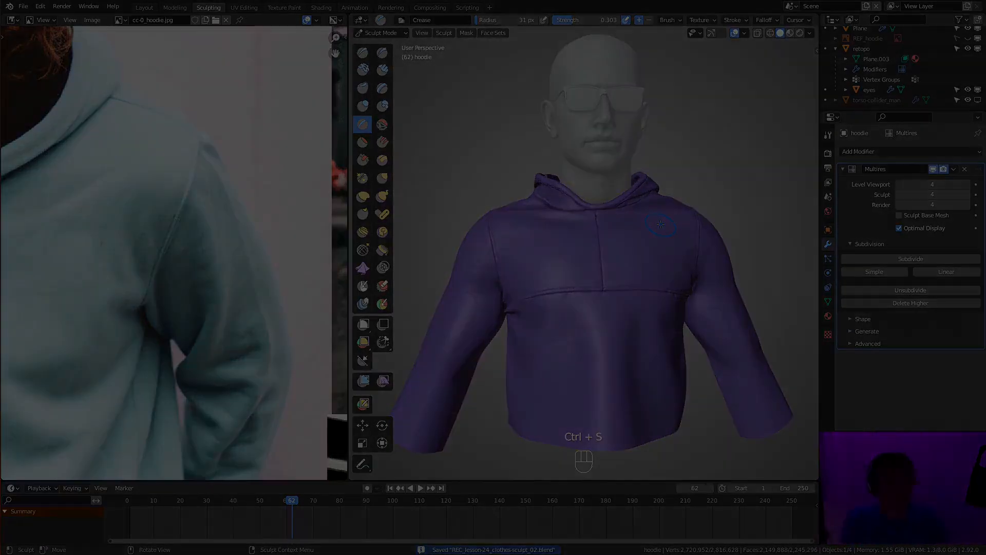